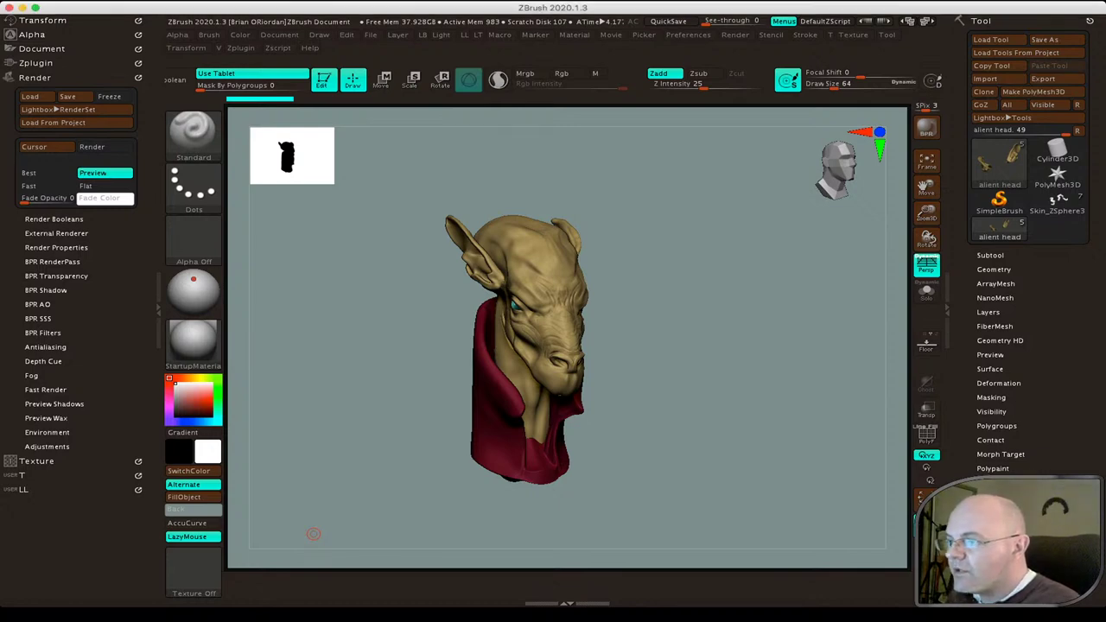
# Zoom in on the alien head and make PM3D_Cylinder3D2 the active subtool from the Subtool list.
pyautogui.moveTo(386, 399); pyautogui.dragTo(427, 358)
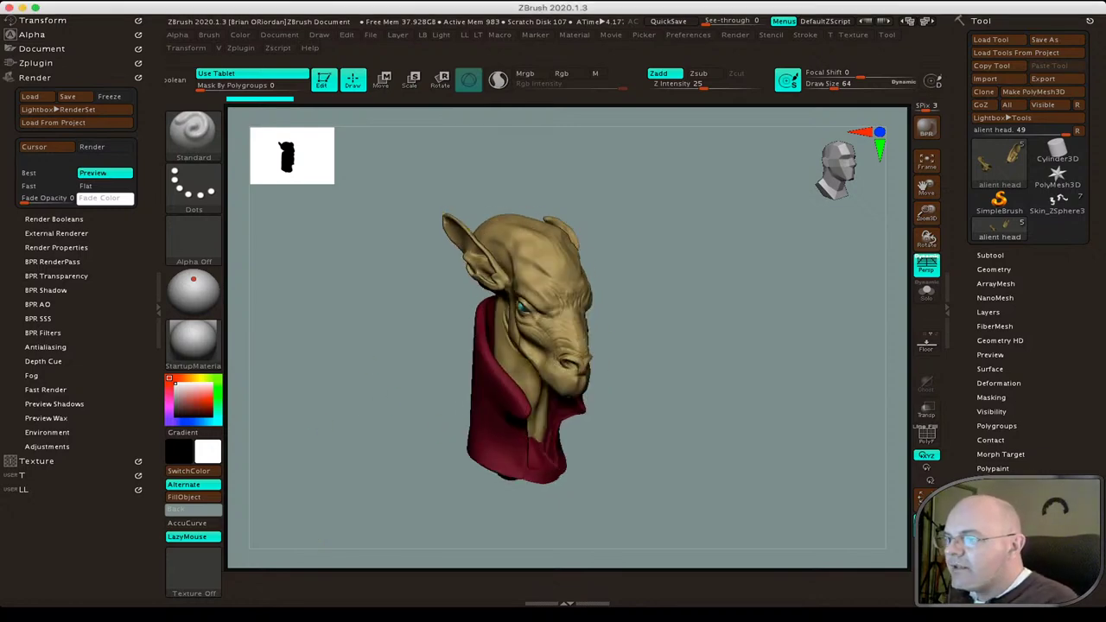
pyautogui.keyDown('ctrl'); pyautogui.moveTo(427, 358); pyautogui.dragTo(446, 355, button='right'); pyautogui.keyUp('ctrl')
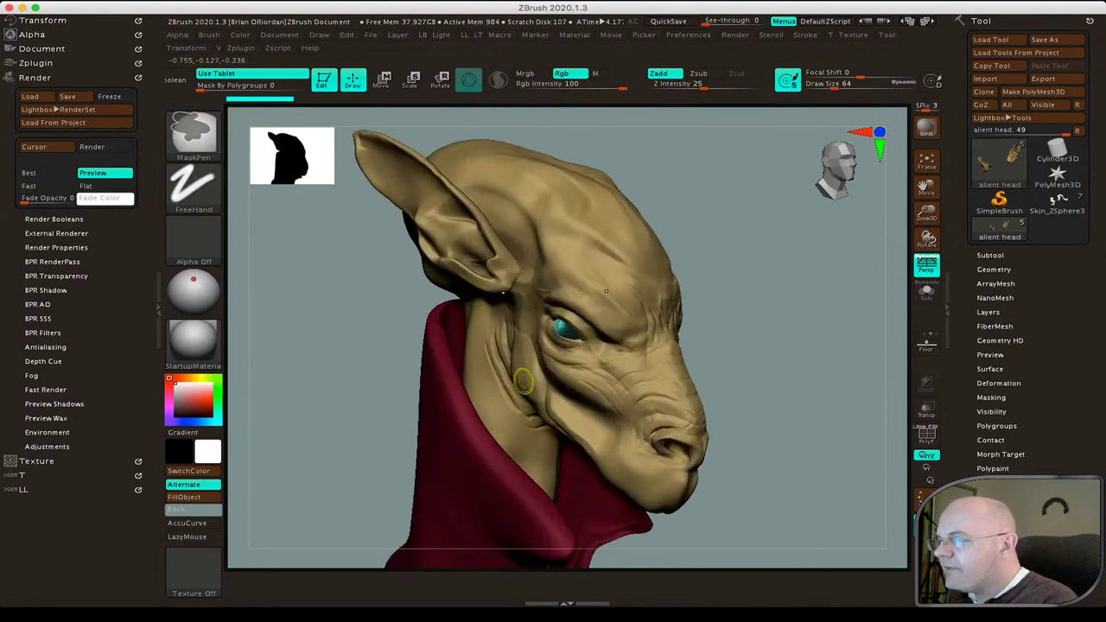
pyautogui.moveTo(449, 380); pyautogui.dragTo(633, 282)
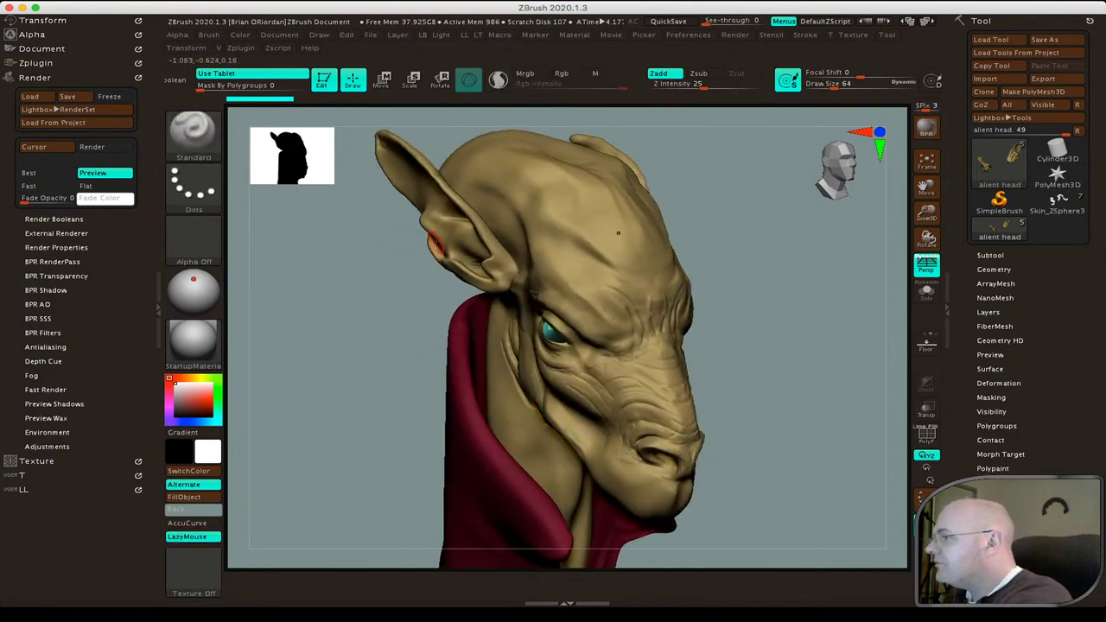
pyautogui.click(991, 255)
pyautogui.moveTo(1003, 285)
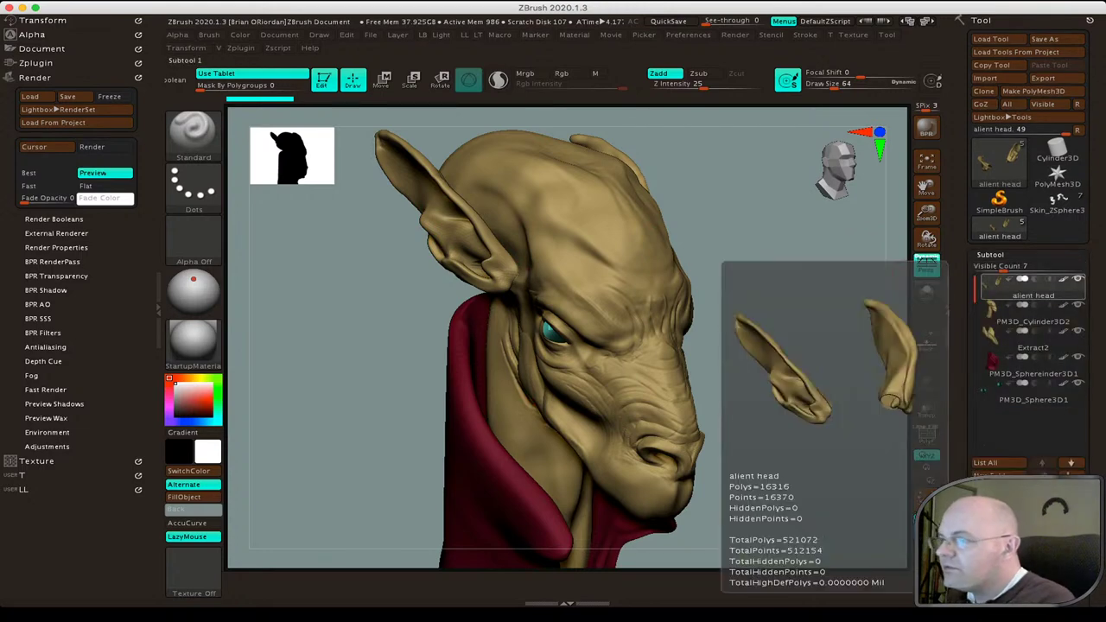
pyautogui.click(1033, 317)
# Select PM3D_Sphereinder3D1, the red collar, as the active subtool.
pyautogui.moveTo(384, 294); pyautogui.dragTo(350, 315)
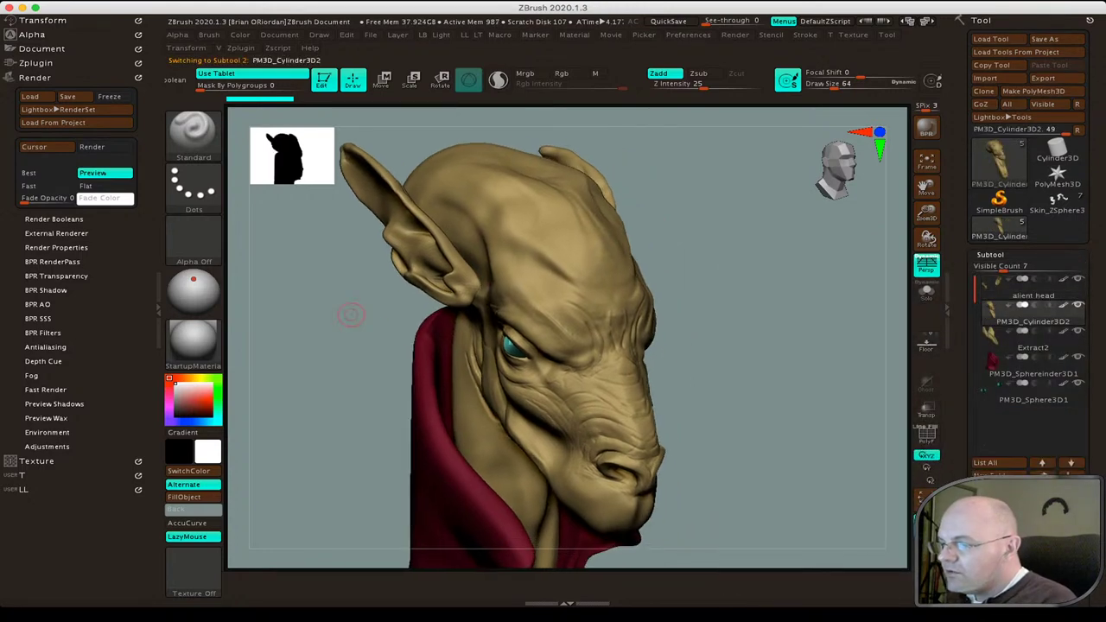
pyautogui.moveTo(393, 432)
pyautogui.mouseDown()
pyautogui.moveTo(368, 445)
pyautogui.moveTo(367, 402)
pyautogui.mouseUp()
pyautogui.keyDown('alt'); pyautogui.click(411, 445); pyautogui.keyUp('alt')
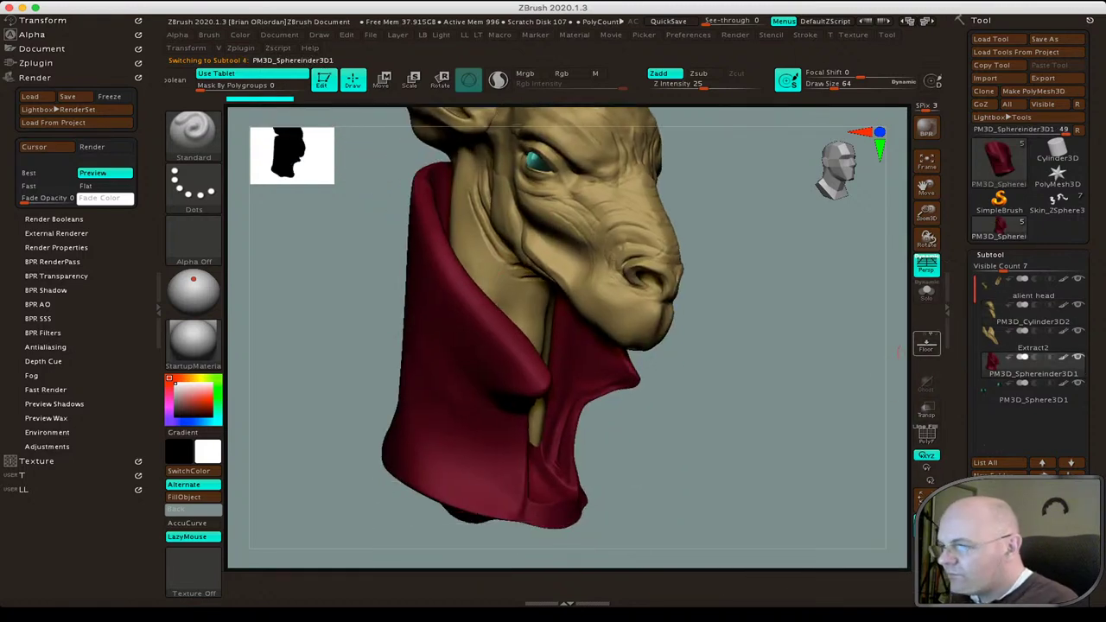
# Solo the collar and clip its base edge with ClipCurve in side view.
pyautogui.click(927, 291)
pyautogui.moveTo(370, 449); pyautogui.dragTo(456, 467)
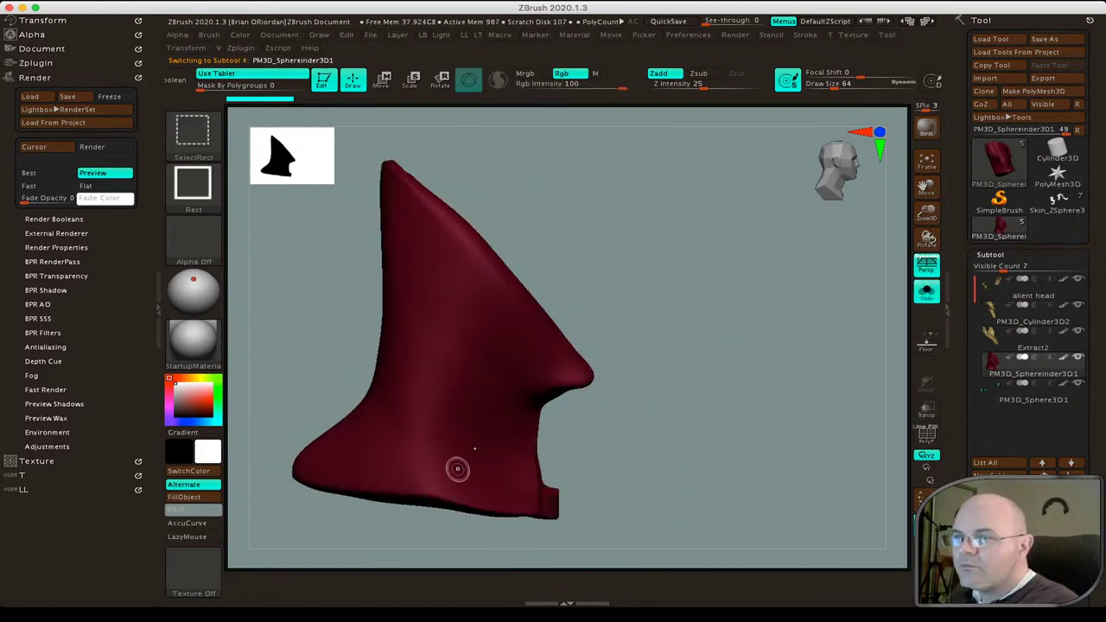
pyautogui.hotkey('ctrl', 'shift', 'b')
pyautogui.click(385, 198)
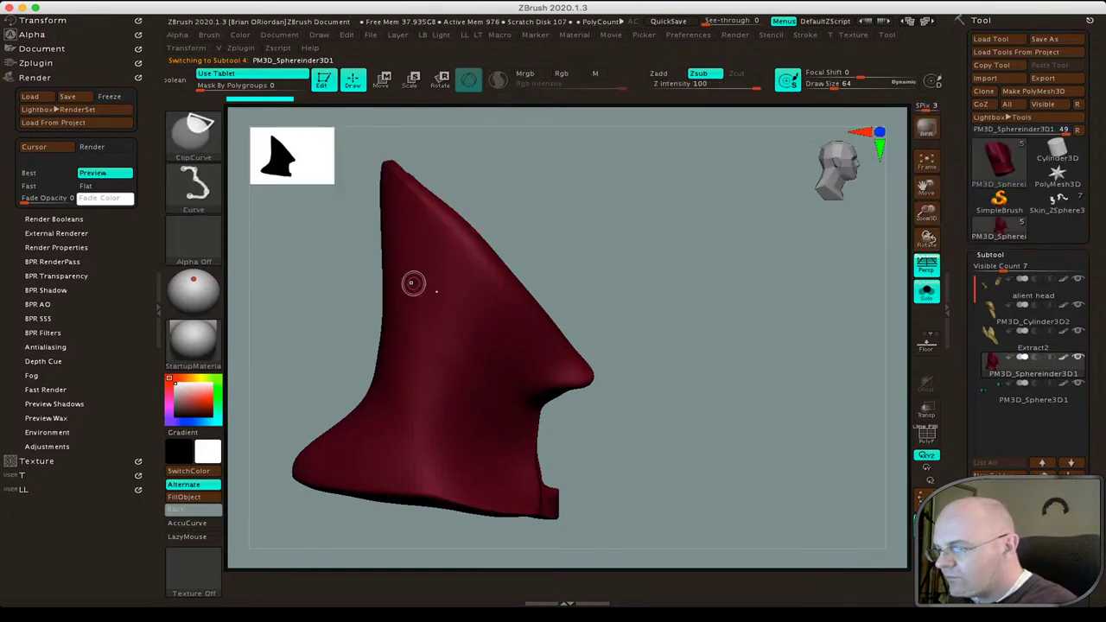
pyautogui.moveTo(543, 563)
pyautogui.mouseDown()
pyautogui.moveTo(555, 500)
pyautogui.moveTo(532, 467)
pyautogui.moveTo(537, 386)
pyautogui.moveTo(606, 373)
pyautogui.mouseUp()
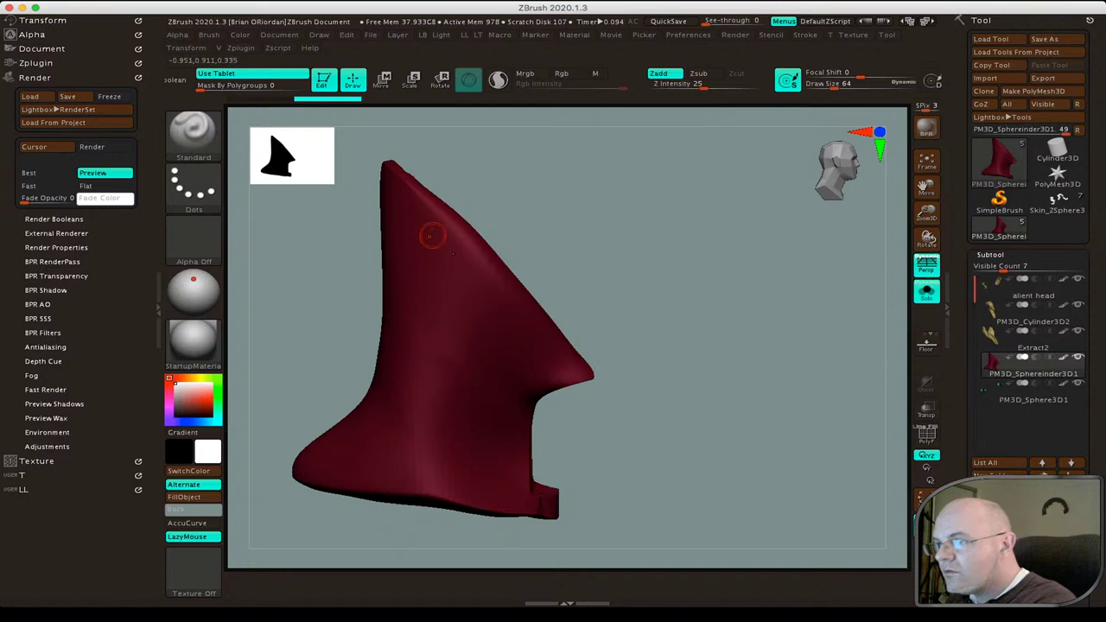
# Clip the collar's upper edge straight, turn to front view, and turn Solo off.
pyautogui.hotkey('ctrl', 'shift')
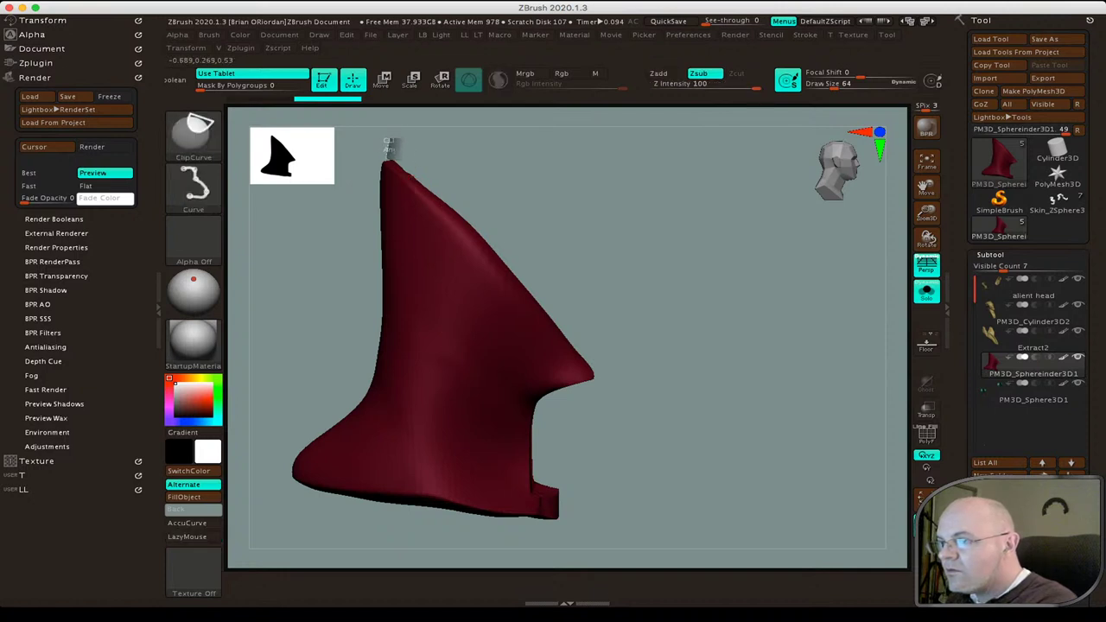
pyautogui.moveTo(388, 157)
pyautogui.keyDown('ctrl'); pyautogui.keyDown('shift'); pyautogui.mouseDown()
pyautogui.moveTo(534, 296)
pyautogui.moveTo(605, 395)
pyautogui.moveTo(570, 377)
pyautogui.mouseUp(); pyautogui.keyUp('shift'); pyautogui.keyUp('ctrl')
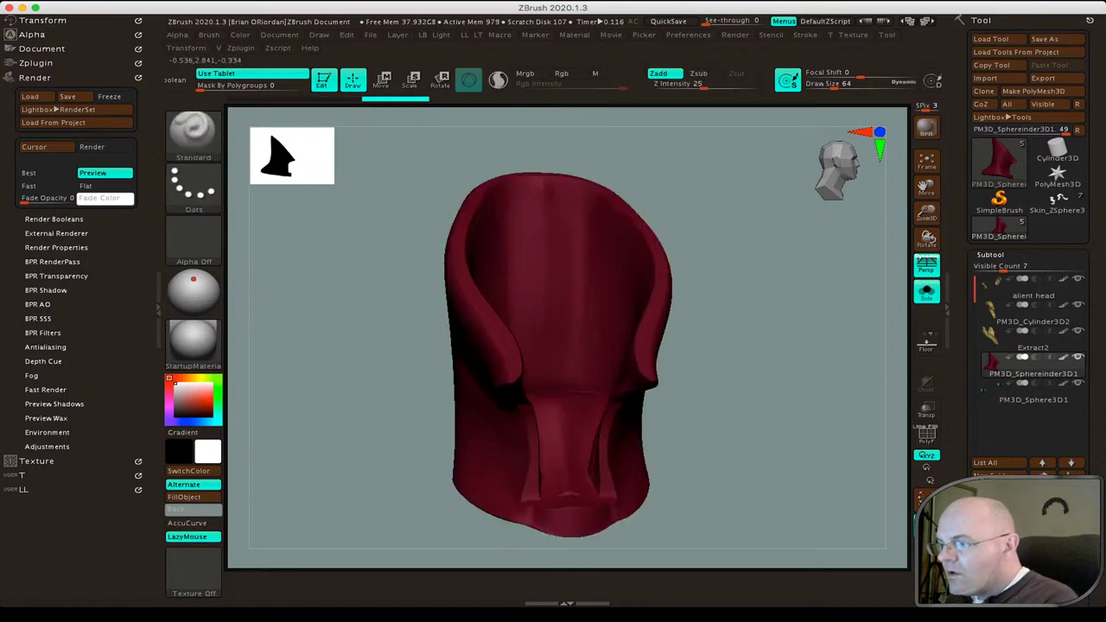
pyautogui.moveTo(398, 415); pyautogui.dragTo(439, 418)
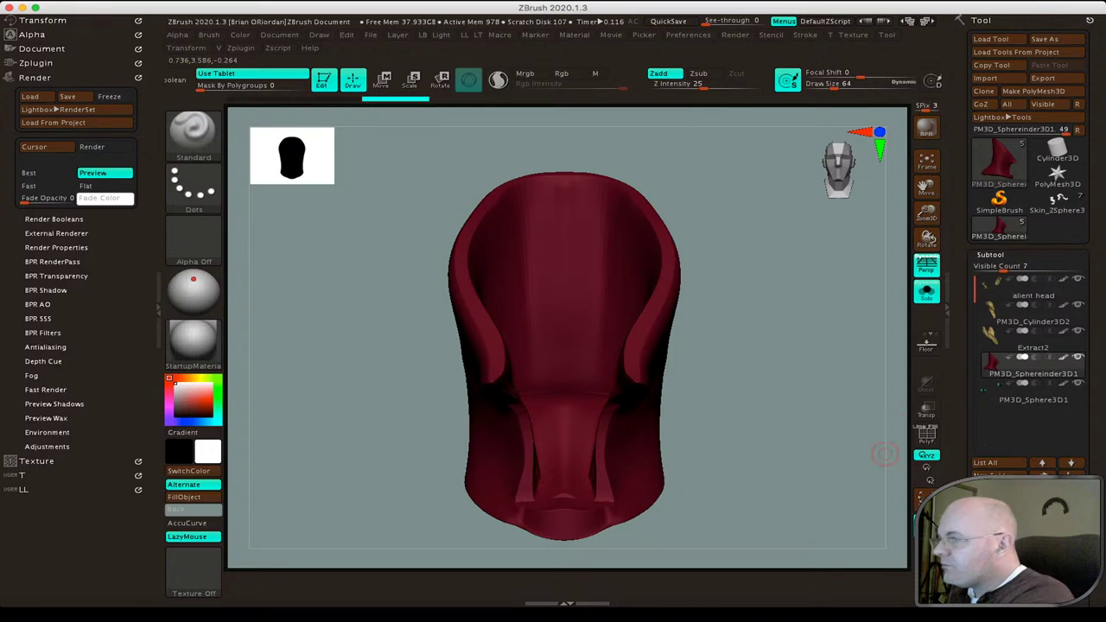
pyautogui.click(926, 292)
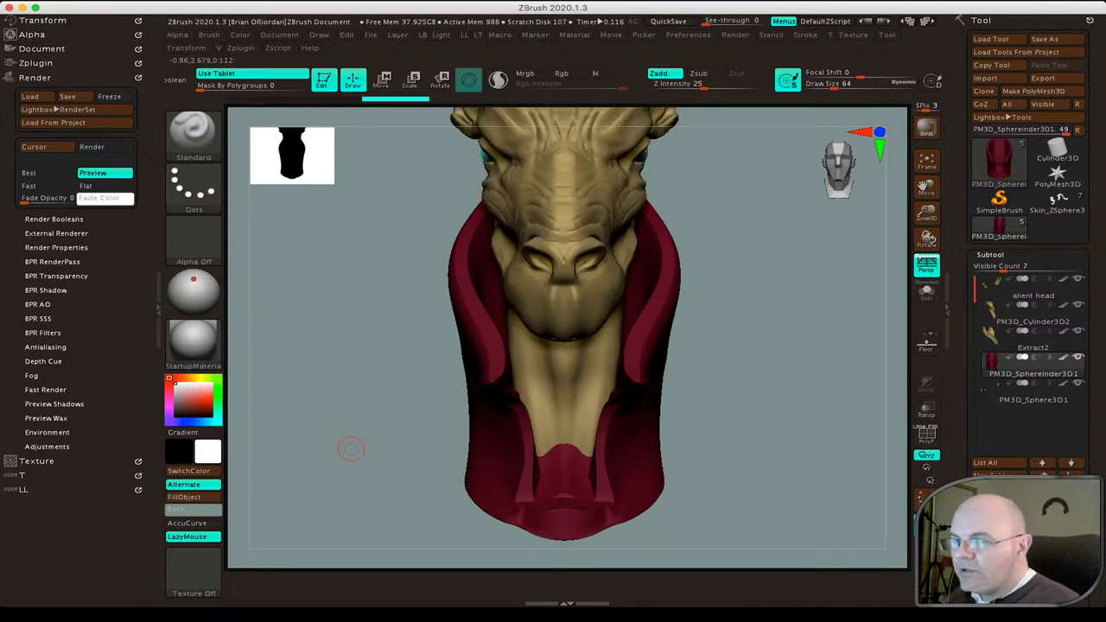
# Turn the bust to side profile and select the ears subtool for editing.
pyautogui.keyDown('alt'); pyautogui.moveTo(351, 448); pyautogui.dragTo(271, 519); pyautogui.keyUp('alt')
pyautogui.click(160, 340)
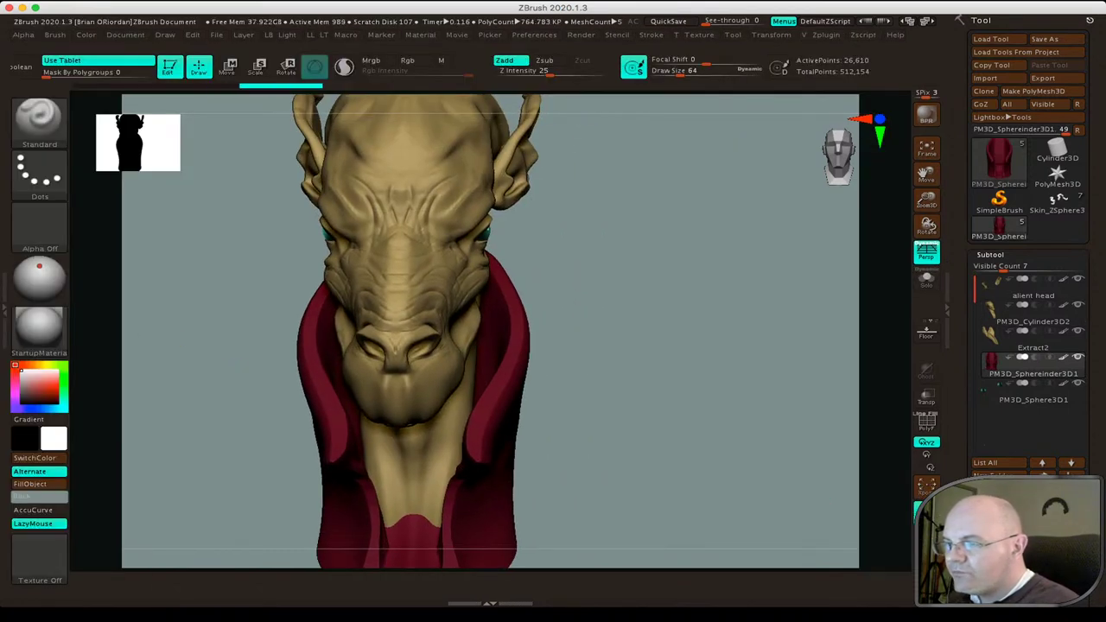
pyautogui.moveTo(156, 350); pyautogui.dragTo(259, 356)
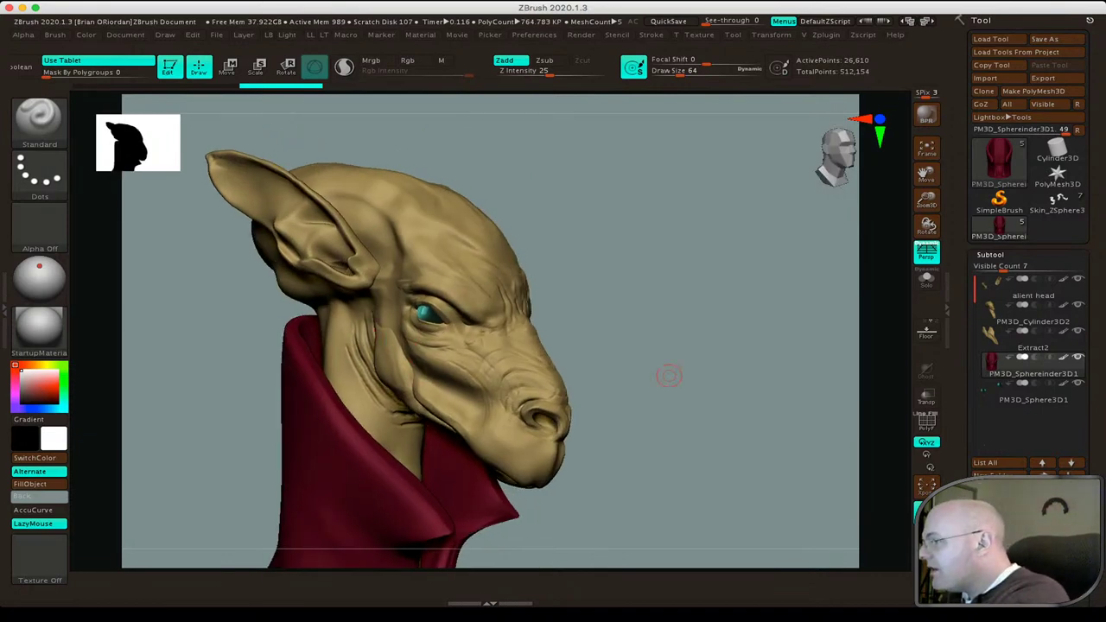
pyautogui.keyDown('alt'); pyautogui.click(342, 374); pyautogui.keyUp('alt')
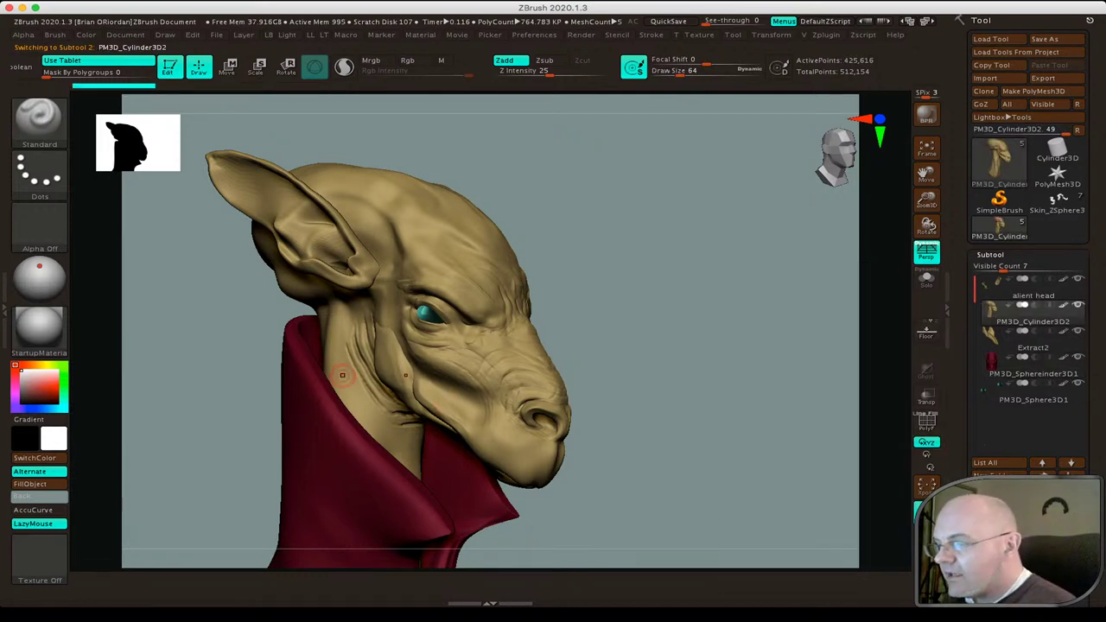
# Raise Draw Size to 283 and smooth the back of the head at the ear base.
pyautogui.keyDown('alt'); pyautogui.moveTo(343, 374); pyautogui.dragTo(343, 294, button='right'); pyautogui.keyUp('alt')
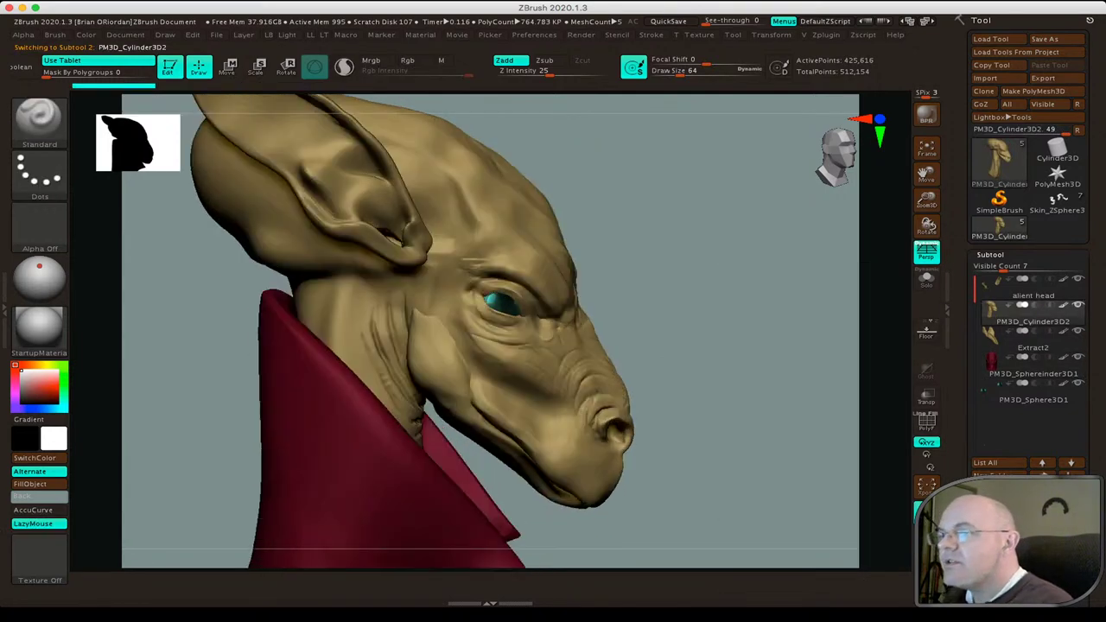
pyautogui.keyDown('alt'); pyautogui.moveTo(380, 170); pyautogui.dragTo(692, 104, button='right'); pyautogui.keyUp('alt')
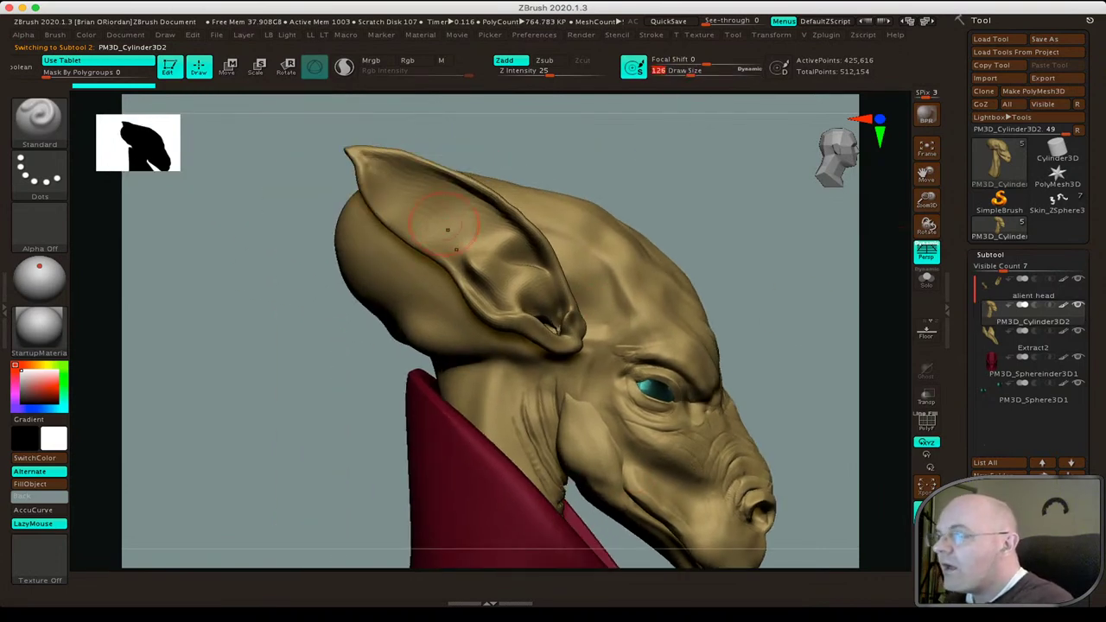
pyautogui.press(']')
pyautogui.press(']')
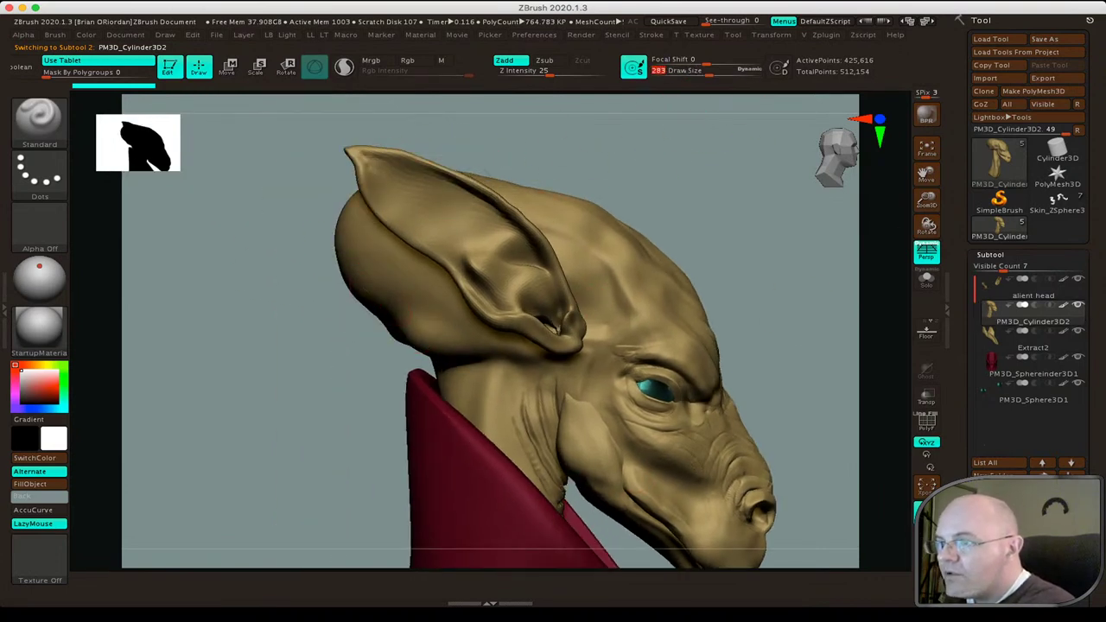
pyautogui.keyDown('shift'); pyautogui.moveTo(372, 297); pyautogui.dragTo(406, 242); pyautogui.keyUp('shift')
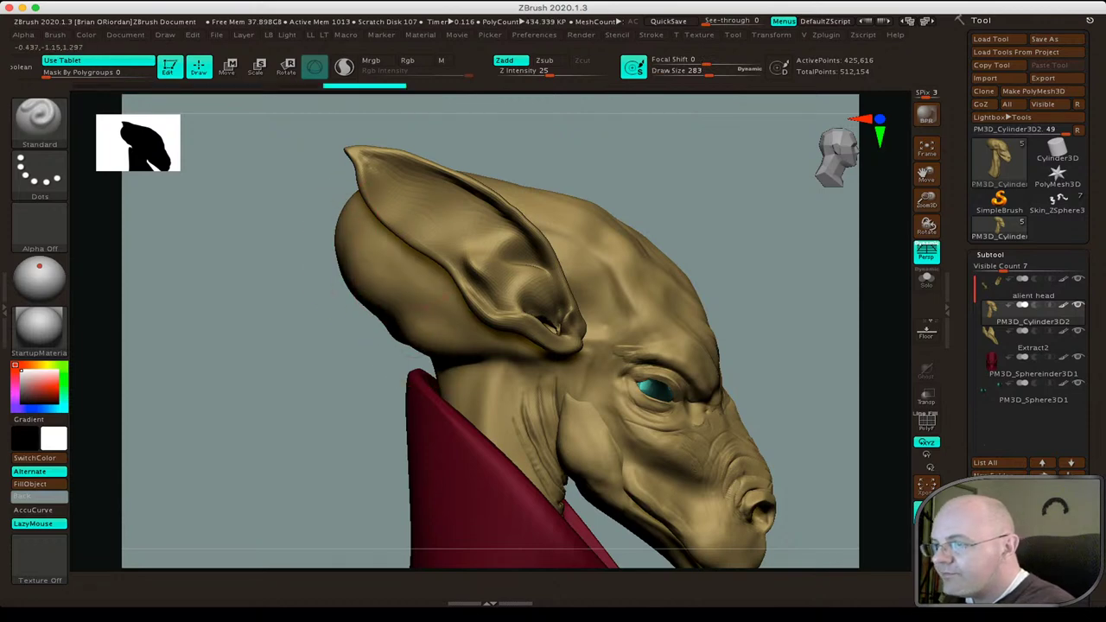
# Shrink the brush and sculpt bulges into the back of the skull.
pyautogui.keyDown('shift'); pyautogui.moveTo(778, 259); pyautogui.dragTo(398, 251); pyautogui.keyUp('shift')
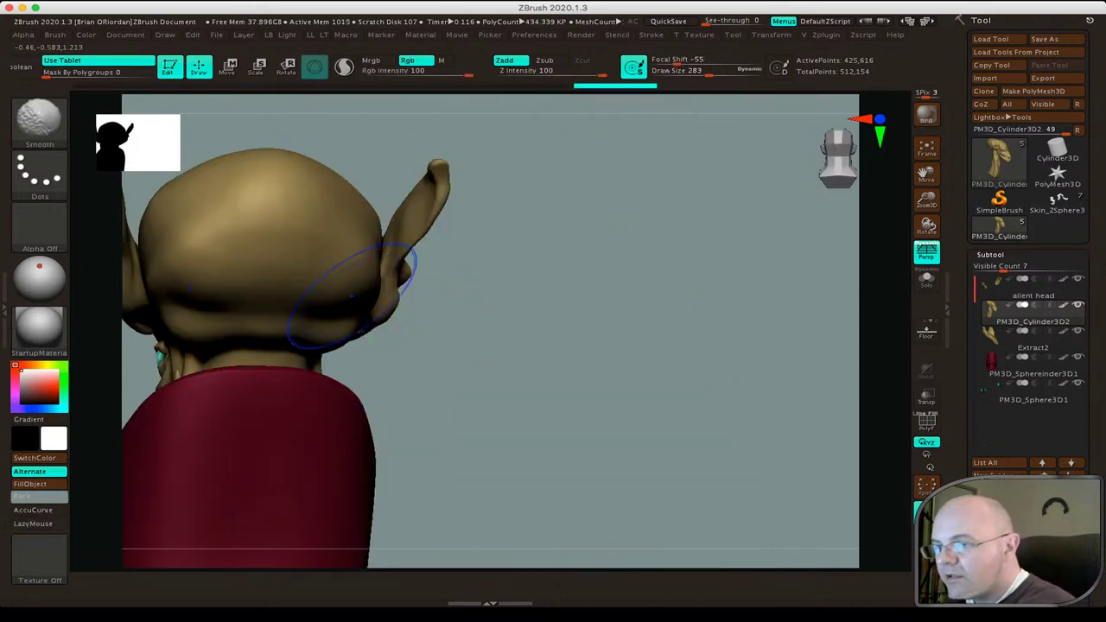
pyautogui.keyDown('alt'); pyautogui.moveTo(185, 309); pyautogui.dragTo(329, 349); pyautogui.keyUp('alt')
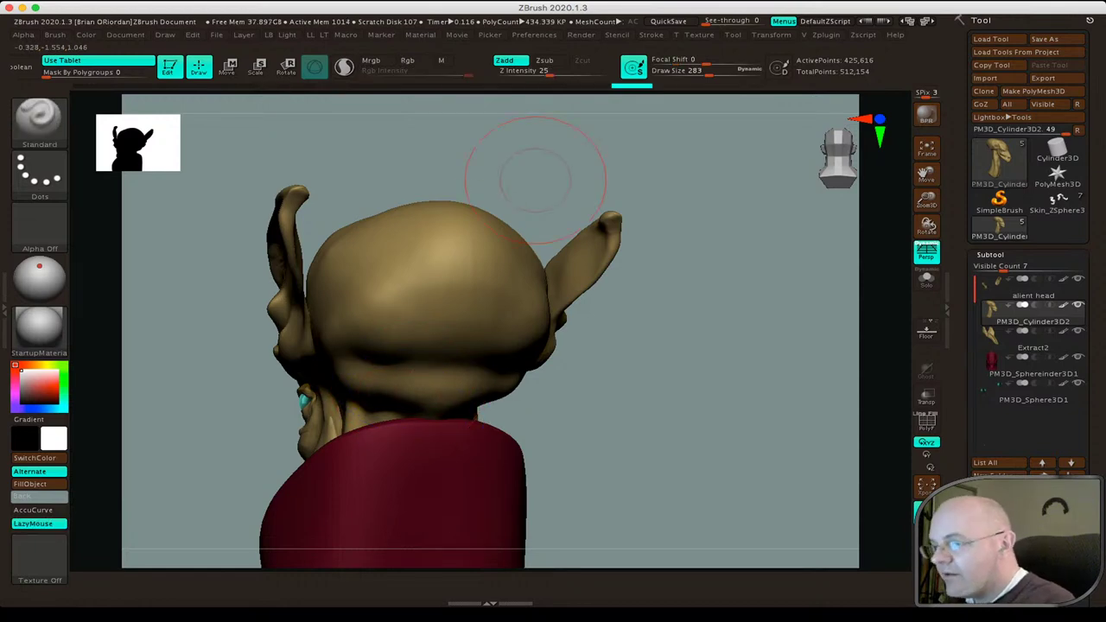
pyautogui.moveTo(709, 71)
pyautogui.mouseDown()
pyautogui.moveTo(685, 71)
pyautogui.moveTo(703, 71)
pyautogui.mouseUp()
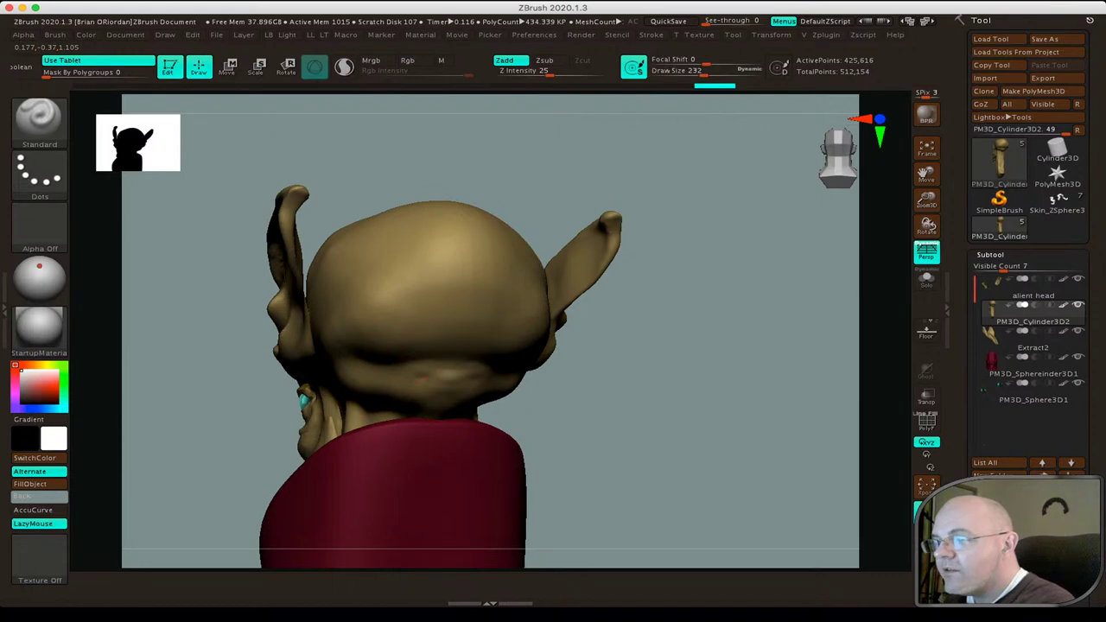
pyautogui.press('shift')
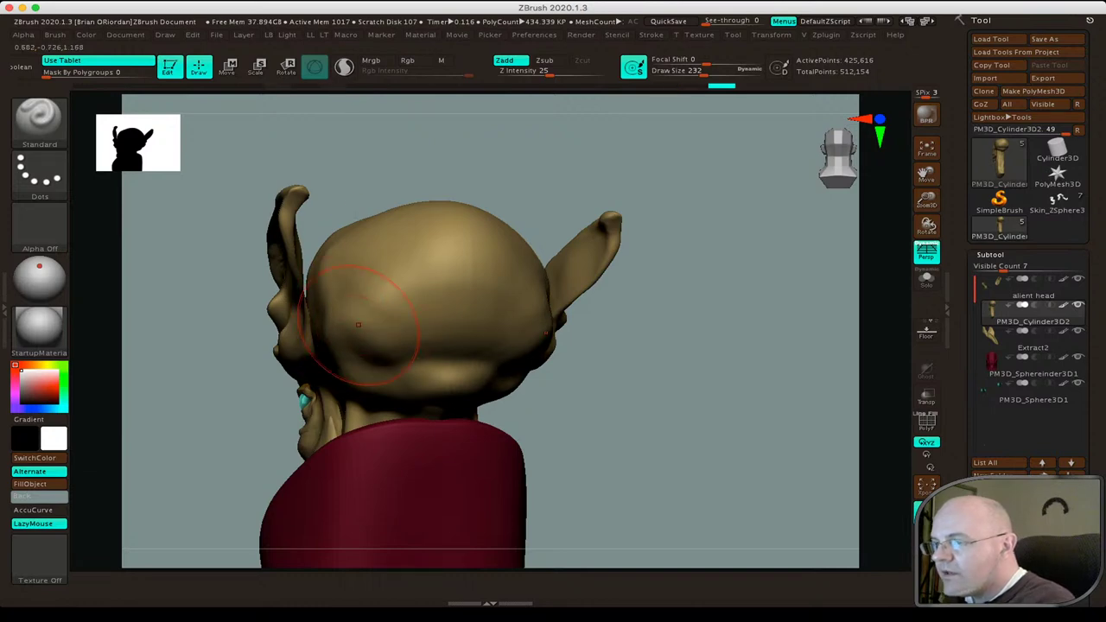
pyautogui.moveTo(407, 247); pyautogui.dragTo(466, 304)
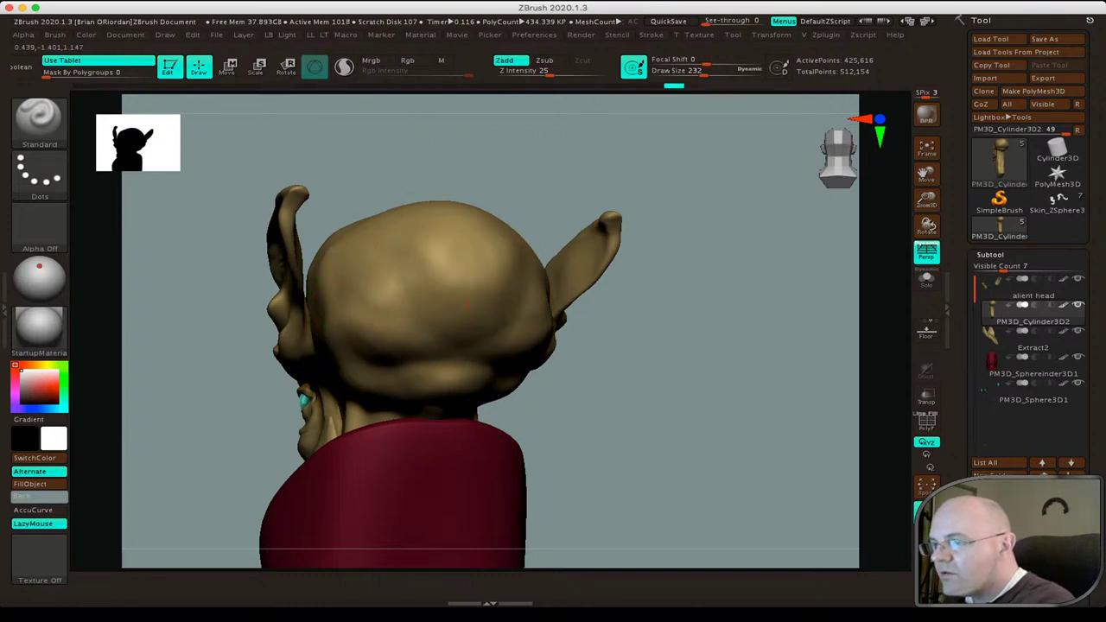
pyautogui.moveTo(424, 251); pyautogui.dragTo(398, 303)
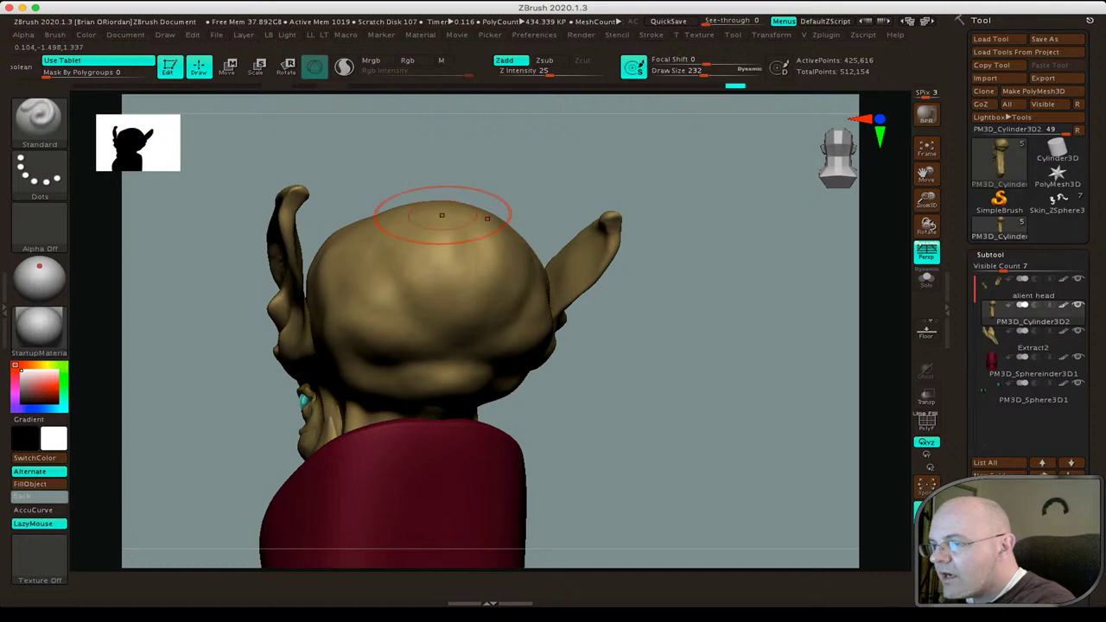
# Sculpt and smooth the top of the head, adding small forms in three-quarter view.
pyautogui.press('shift')
pyautogui.moveTo(346, 156)
pyautogui.mouseDown()
pyautogui.moveTo(333, 210)
pyautogui.moveTo(372, 121)
pyautogui.mouseUp()
pyautogui.moveTo(354, 186); pyautogui.dragTo(342, 217)
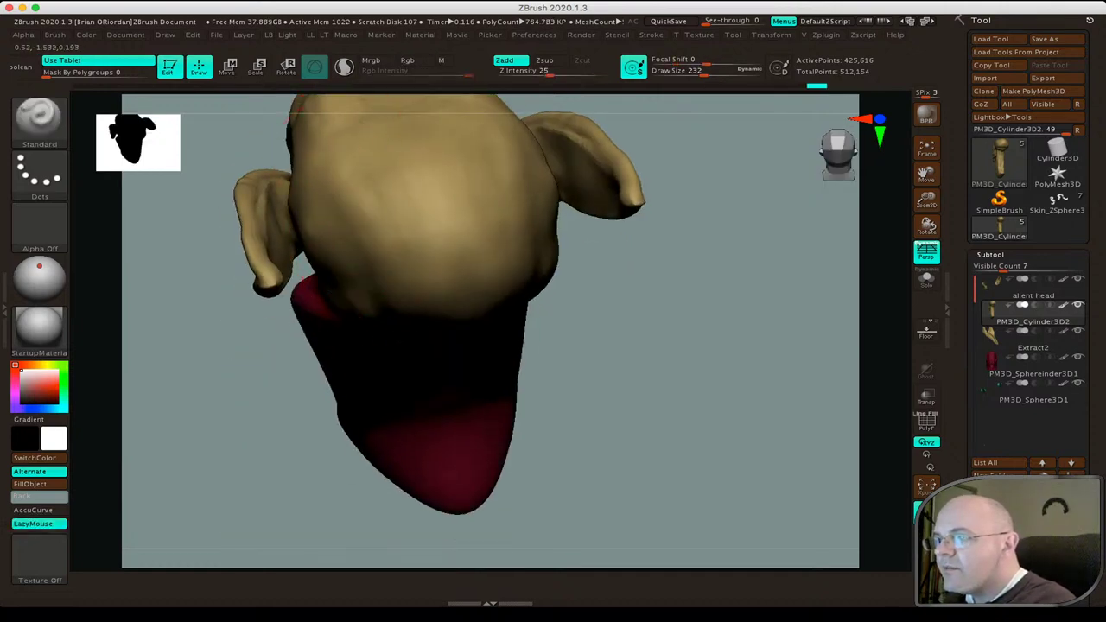
pyautogui.moveTo(402, 138); pyautogui.dragTo(449, 251)
pyautogui.press('shift')
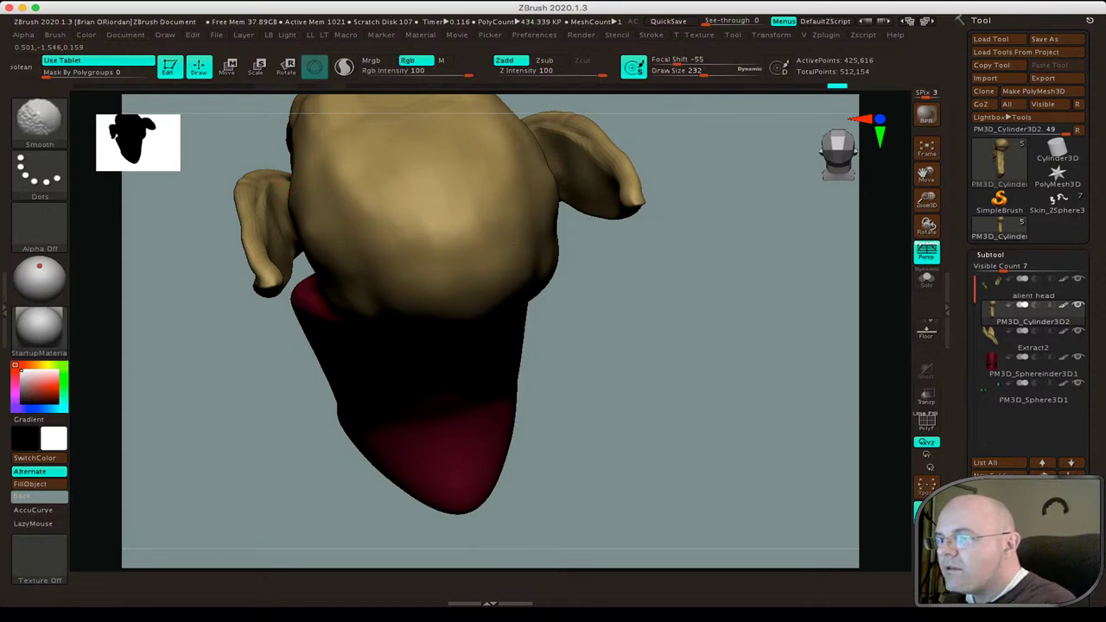
pyautogui.moveTo(657, 363)
pyautogui.mouseDown()
pyautogui.moveTo(367, 261)
pyautogui.moveTo(413, 278)
pyautogui.mouseUp()
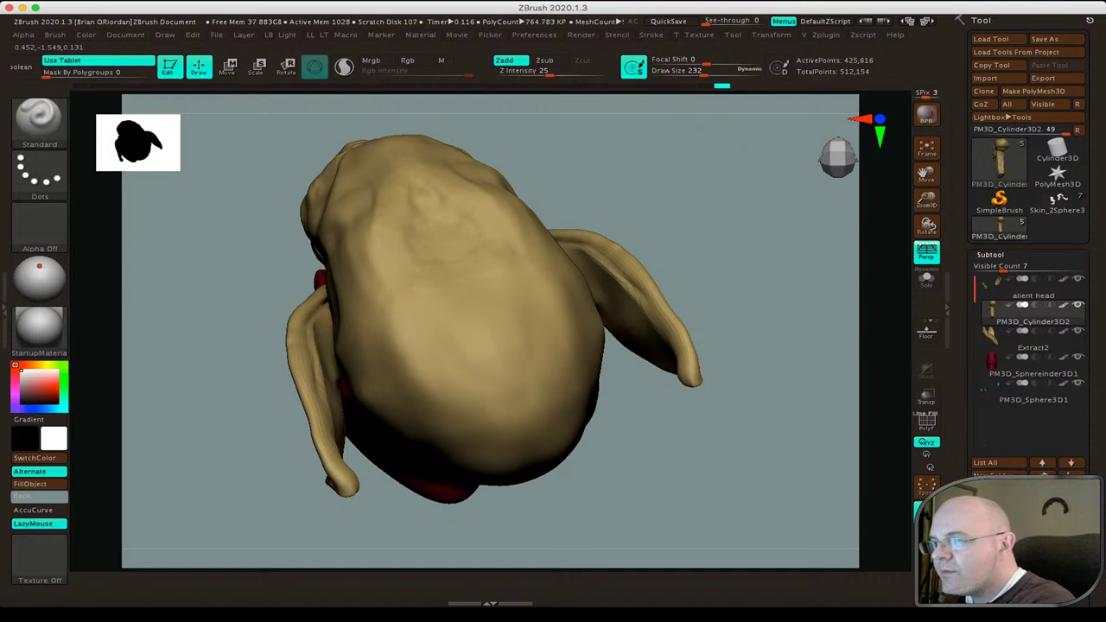
pyautogui.moveTo(444, 268)
pyautogui.mouseDown()
pyautogui.moveTo(424, 242)
pyautogui.moveTo(420, 252)
pyautogui.mouseUp()
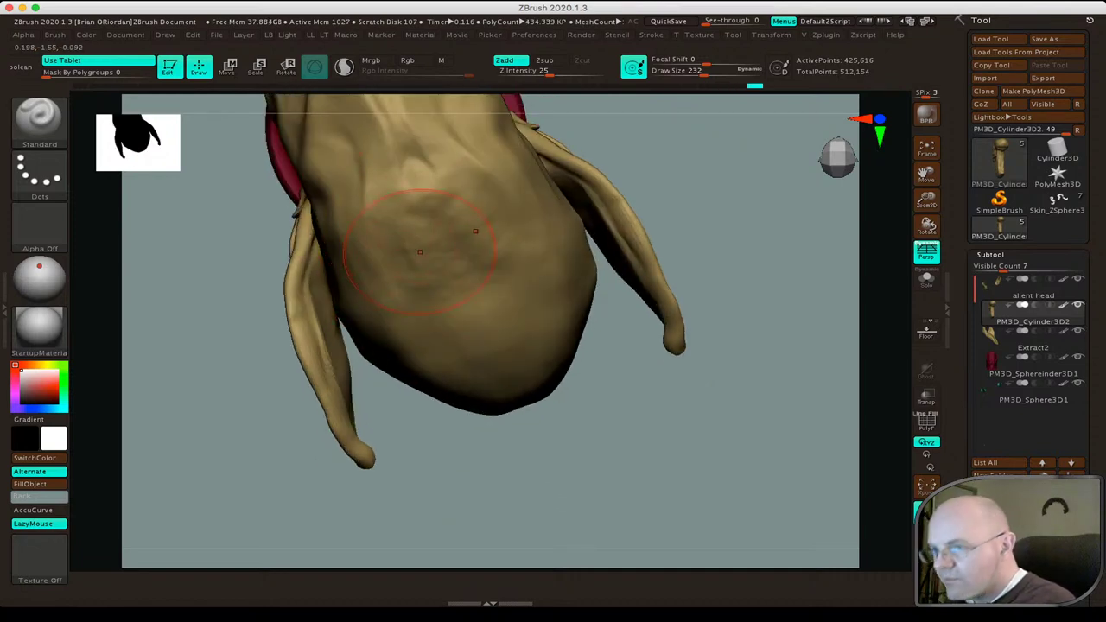
# Build up clay on the underside of the head with the ClayBuildup brush.
pyautogui.press('b')
pyautogui.click(339, 151)
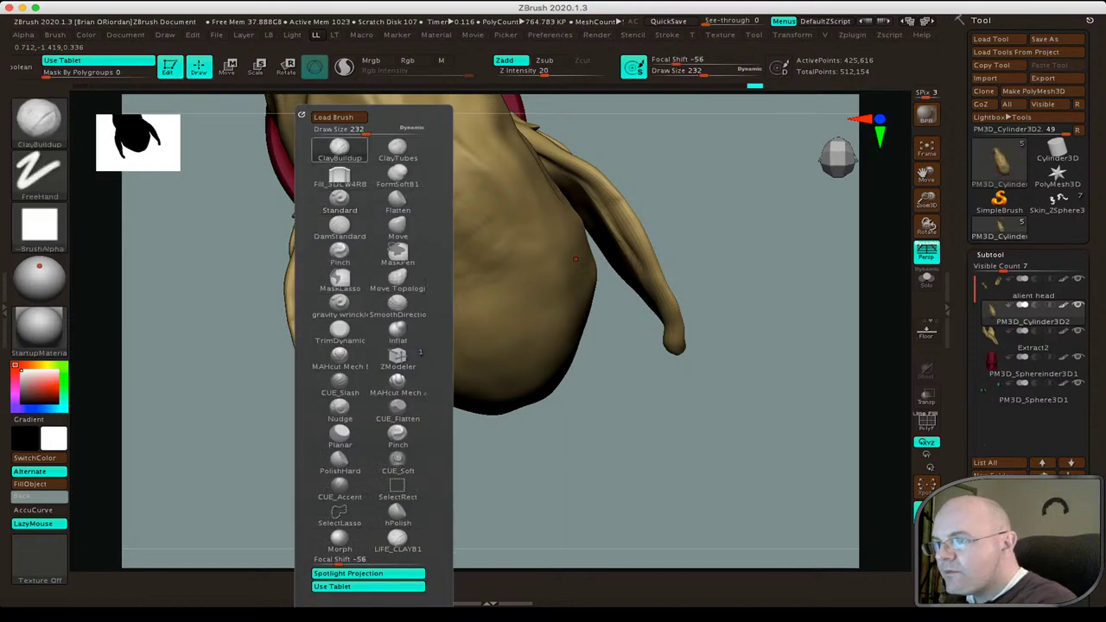
pyautogui.moveTo(497, 242); pyautogui.dragTo(467, 169)
pyautogui.moveTo(449, 216)
pyautogui.mouseDown()
pyautogui.moveTo(425, 189)
pyautogui.moveTo(462, 212)
pyautogui.mouseUp()
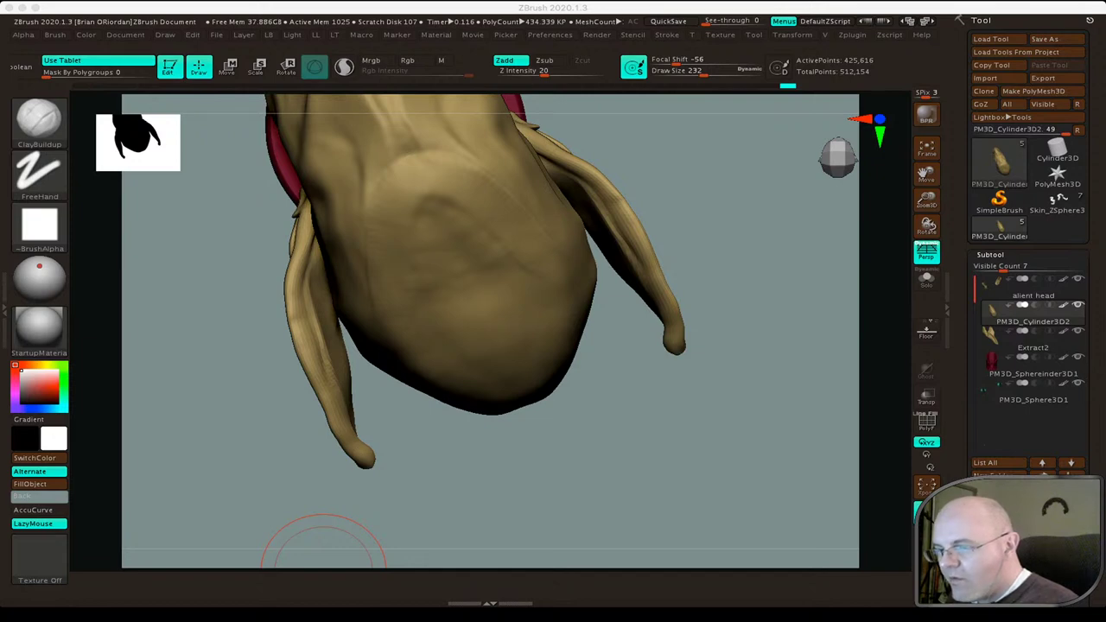
# Orbit to a side view and zoom in on the ear.
pyautogui.moveTo(324, 540)
pyautogui.mouseDown()
pyautogui.moveTo(328, 406)
pyautogui.moveTo(450, 406)
pyautogui.mouseUp()
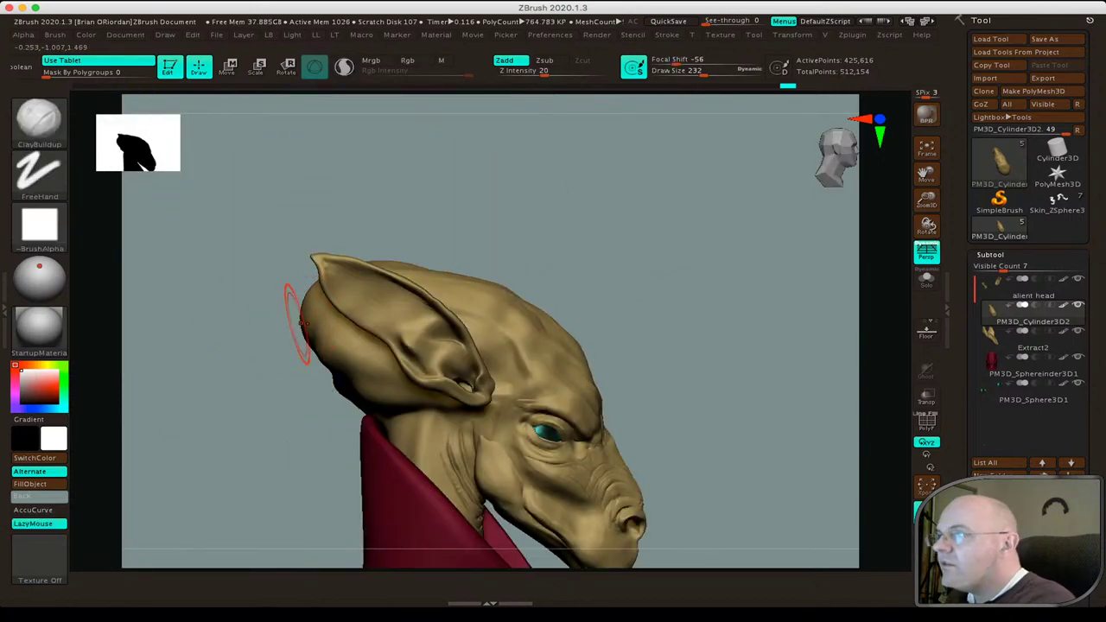
pyautogui.press('ctrl')
pyautogui.keyDown('ctrl'); pyautogui.moveTo(402, 294); pyautogui.dragTo(600, 141, button='right'); pyautogui.keyUp('ctrl')
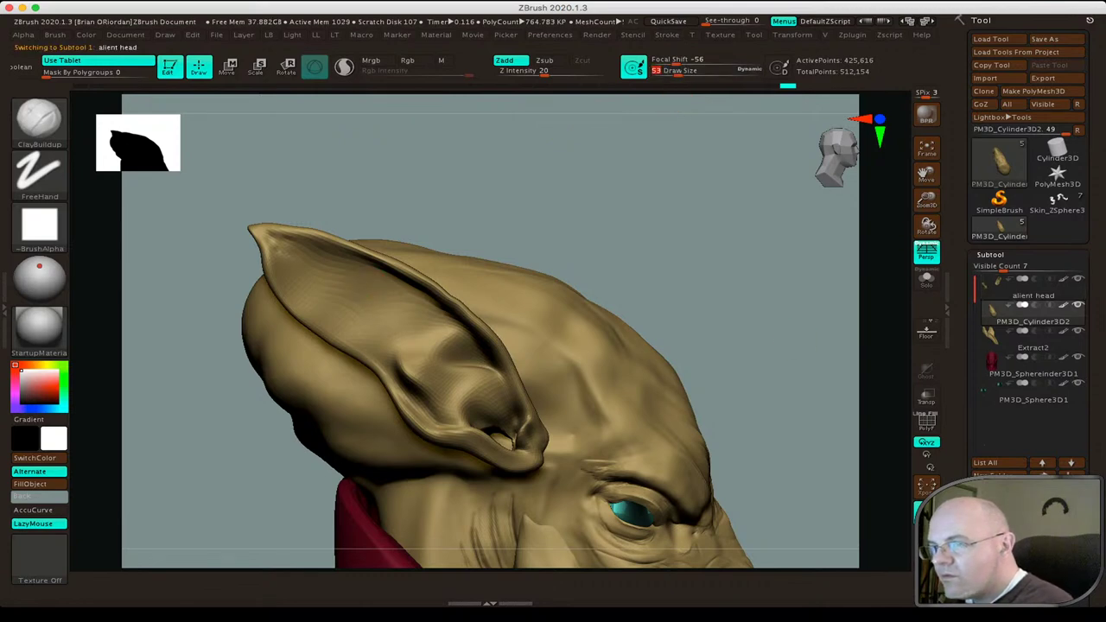
# On the head mesh, carve crease lines along the ear top, fold and inner ear.
pyautogui.keyDown('alt'); pyautogui.click(315, 252); pyautogui.keyUp('alt')
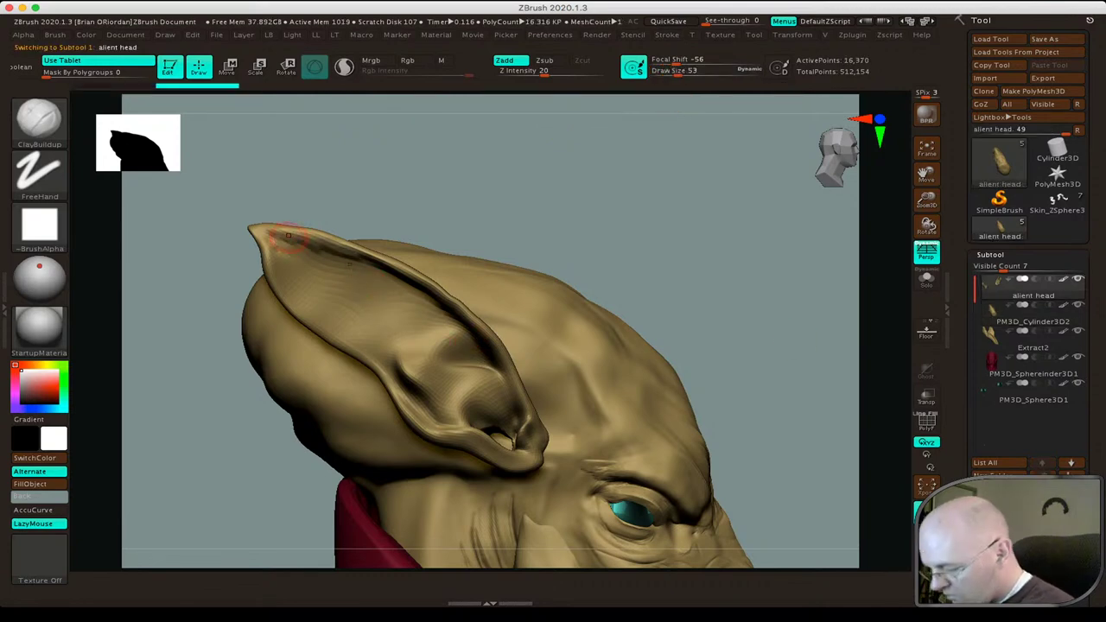
pyautogui.press('c')
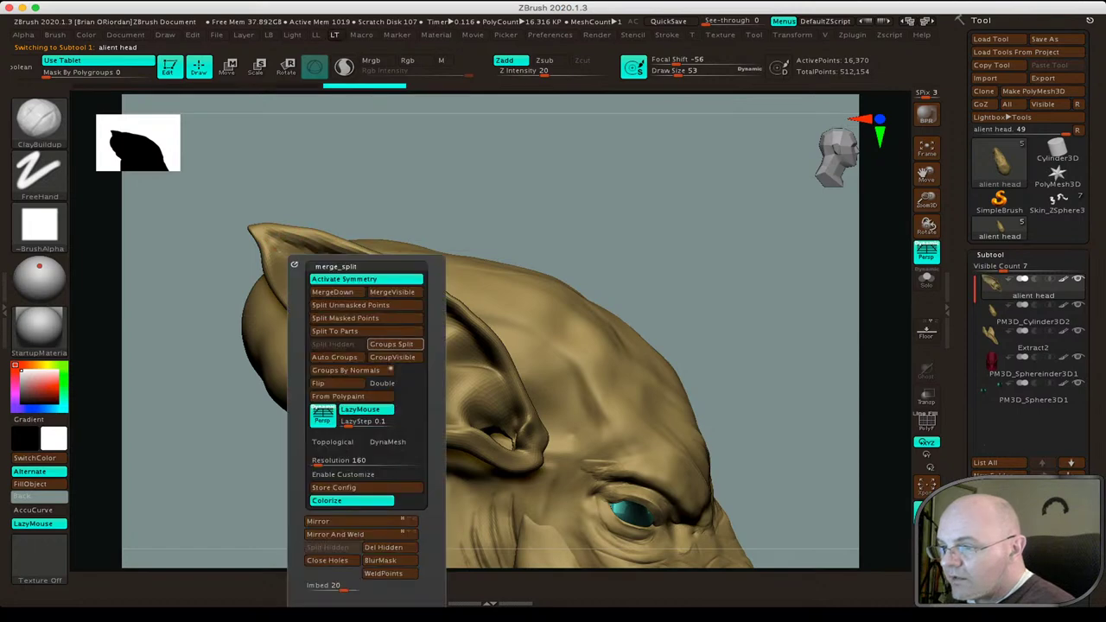
pyautogui.press('b')
pyautogui.hotkey('shift', 'c')
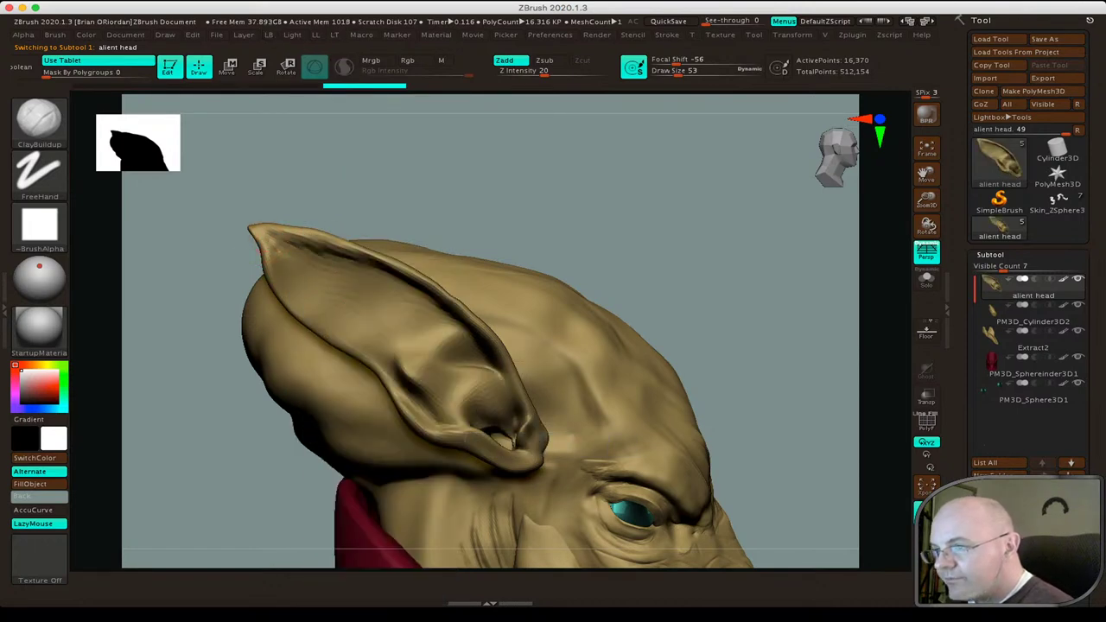
pyautogui.moveTo(290, 244)
pyautogui.mouseDown()
pyautogui.moveTo(432, 299)
pyautogui.moveTo(467, 329)
pyautogui.mouseUp()
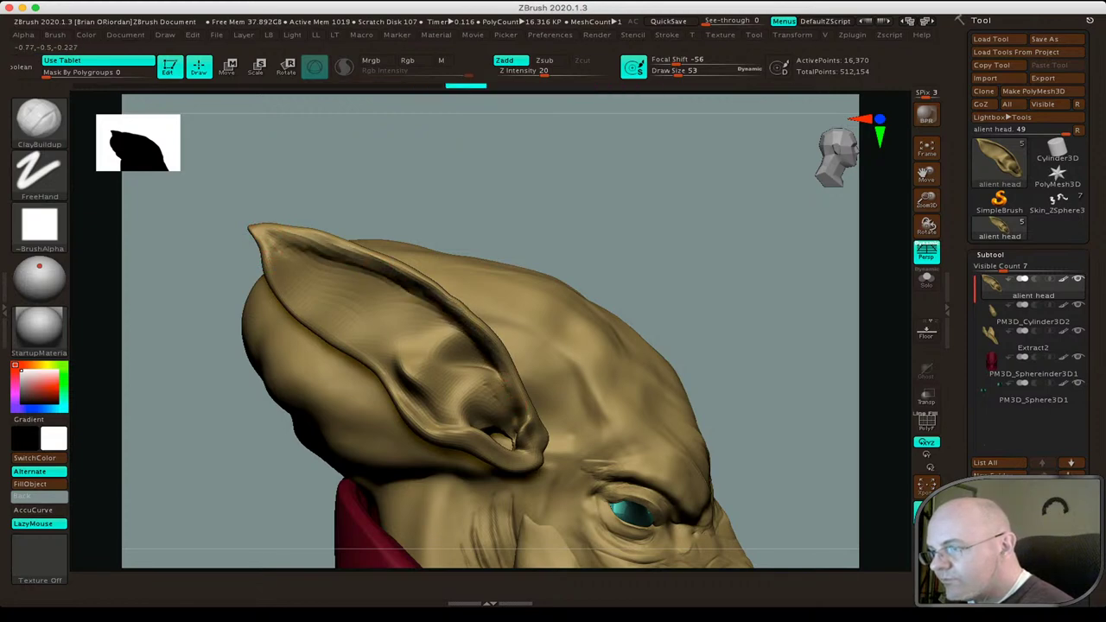
pyautogui.moveTo(476, 372)
pyautogui.mouseDown()
pyautogui.moveTo(492, 421)
pyautogui.moveTo(450, 409)
pyautogui.mouseUp()
pyautogui.moveTo(413, 374)
pyautogui.mouseDown()
pyautogui.moveTo(381, 304)
pyautogui.moveTo(351, 278)
pyautogui.moveTo(360, 330)
pyautogui.moveTo(312, 289)
pyautogui.moveTo(329, 307)
pyautogui.moveTo(321, 322)
pyautogui.moveTo(320, 278)
pyautogui.moveTo(355, 327)
pyautogui.mouseUp()
# Sculpt a wrinkle pattern across the upper inner ear, keeping the creases crisp.
pyautogui.moveTo(294, 264); pyautogui.dragTo(384, 341)
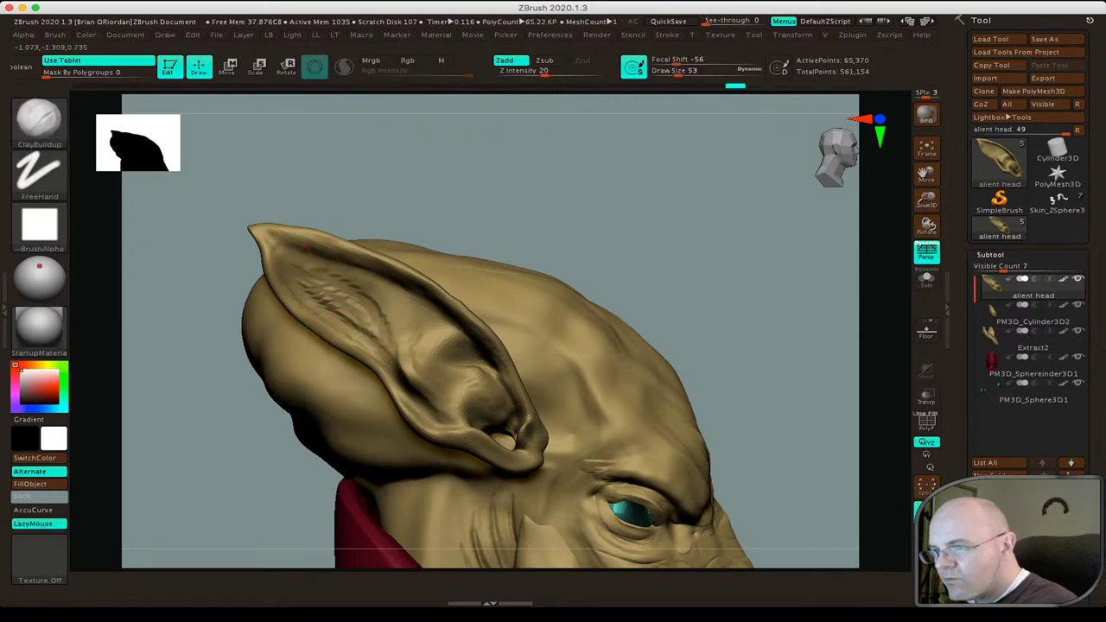
pyautogui.moveTo(346, 303); pyautogui.dragTo(380, 341)
pyautogui.moveTo(307, 254)
pyautogui.mouseDown()
pyautogui.moveTo(370, 281)
pyautogui.moveTo(412, 350)
pyautogui.mouseUp()
pyautogui.moveTo(386, 313); pyautogui.dragTo(417, 363)
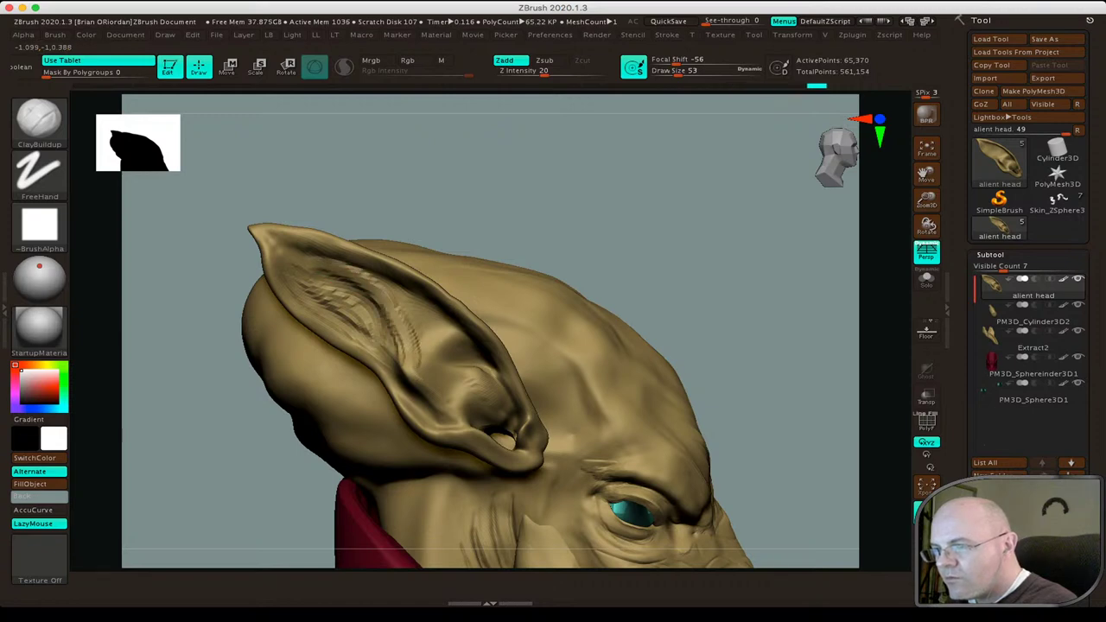
pyautogui.moveTo(325, 268)
pyautogui.mouseDown()
pyautogui.moveTo(373, 319)
pyautogui.moveTo(363, 294)
pyautogui.mouseUp()
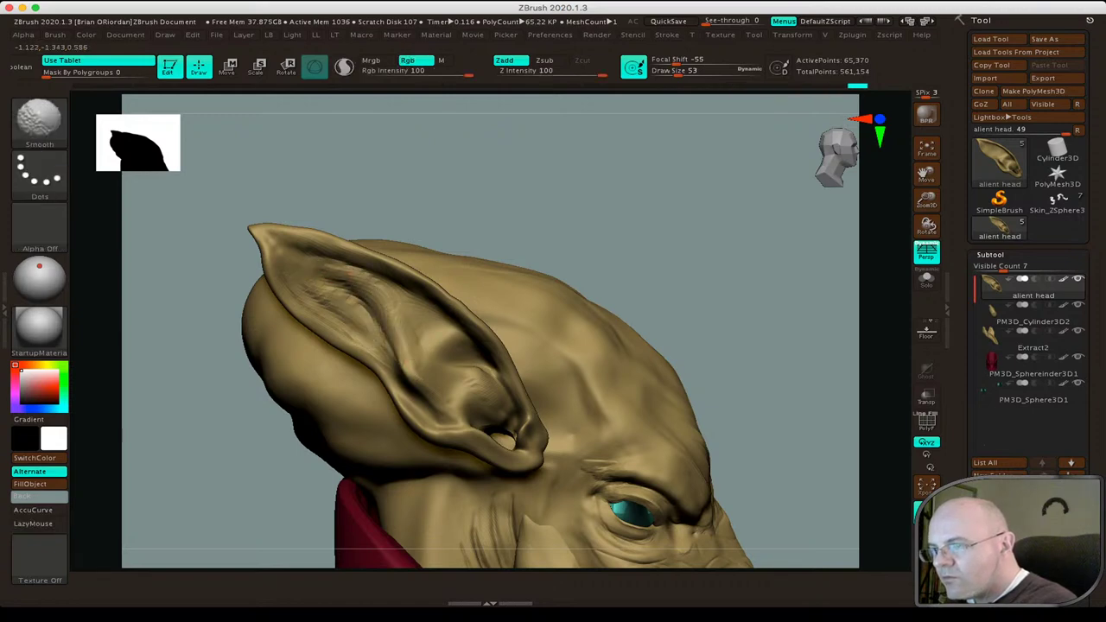
pyautogui.hotkey('ctrl', 'z')
pyautogui.hotkey('ctrl', 'z')
pyautogui.hotkey('ctrl', 'z')
pyautogui.hotkey('ctrl', 'z')
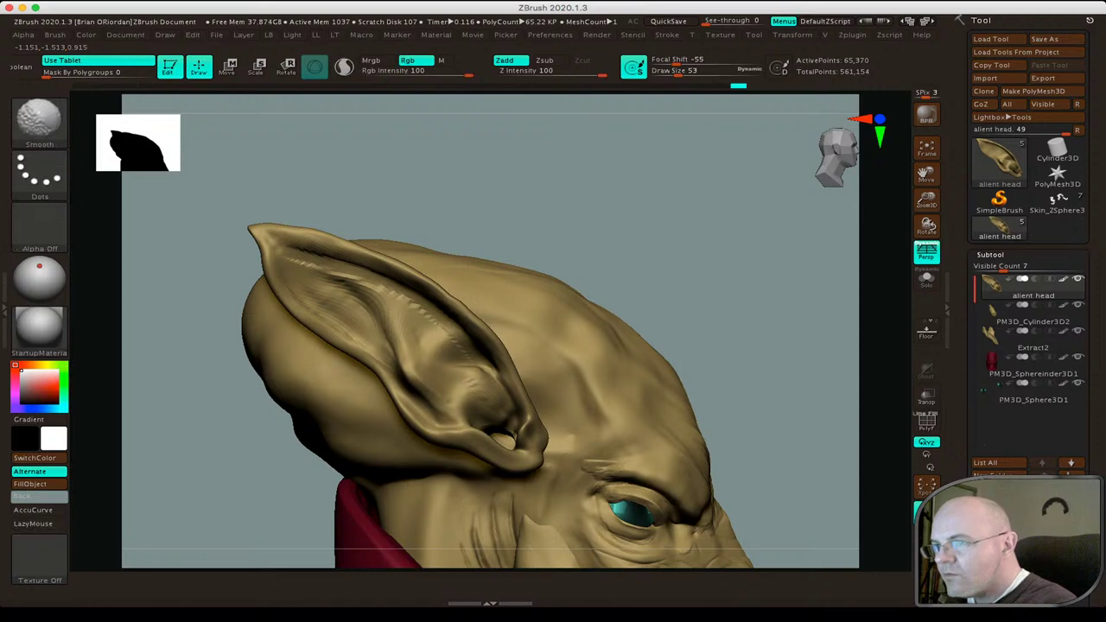
# Turn off Persp and lasso-mask the inner ear with MaskLasso.
pyautogui.keyDown('ctrl'); pyautogui.moveTo(227, 199); pyautogui.dragTo(278, 241); pyautogui.keyUp('ctrl')
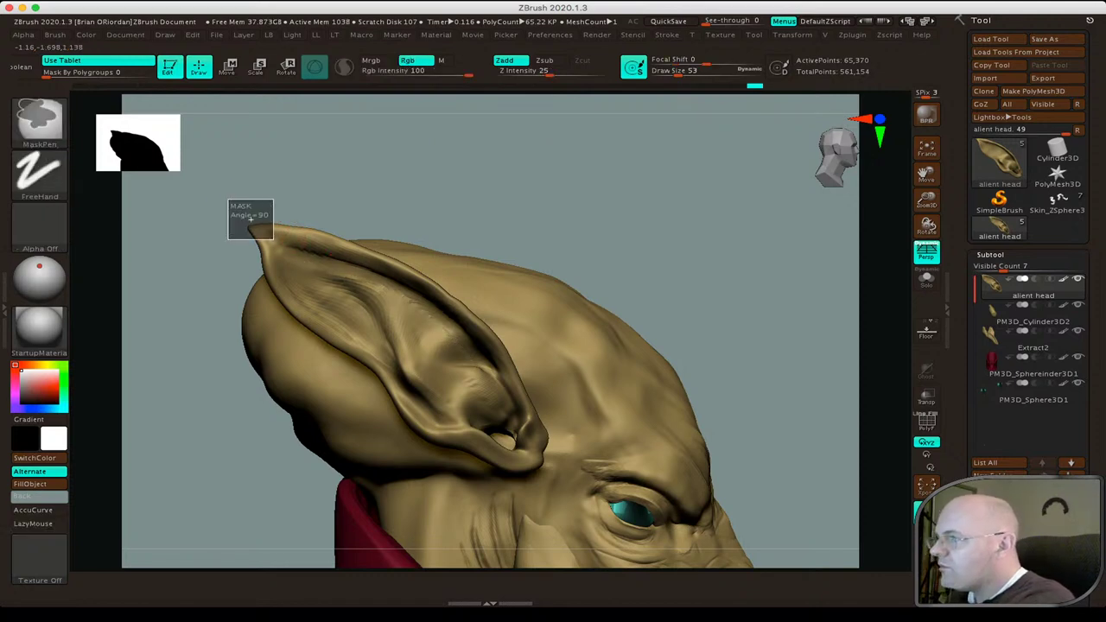
pyautogui.click(927, 251)
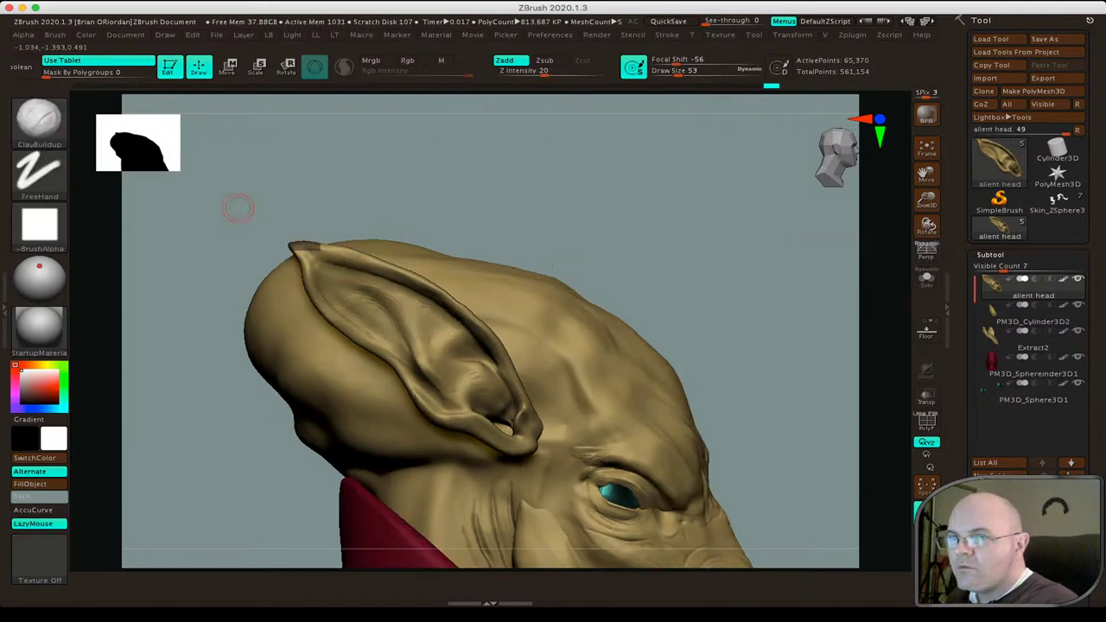
pyautogui.press('b')
pyautogui.press('m')
pyautogui.press('l')
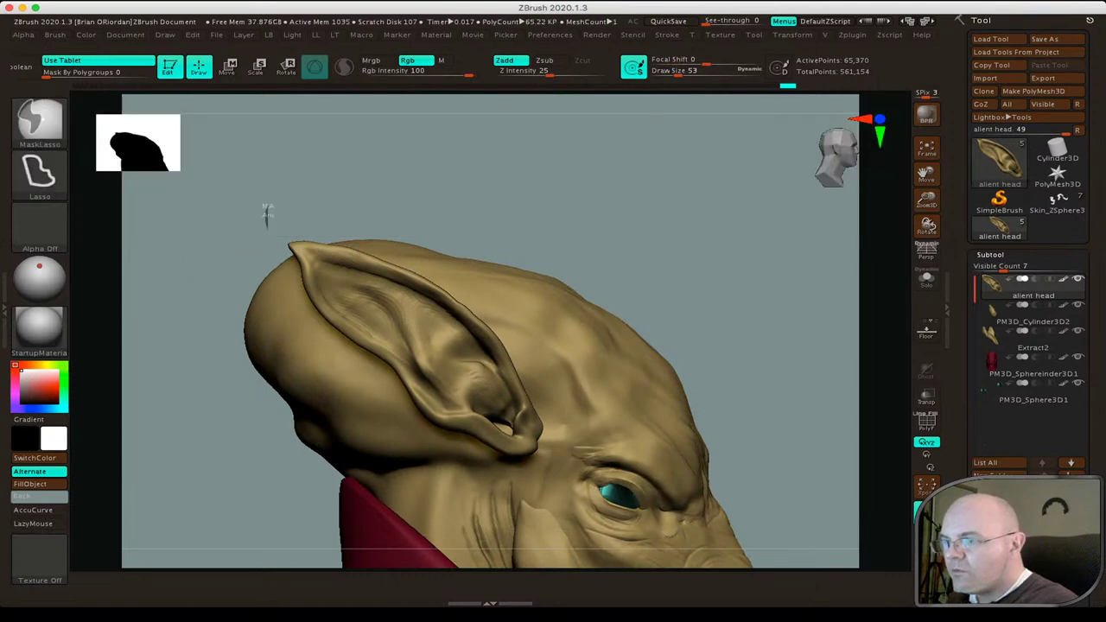
pyautogui.moveTo(268, 207)
pyautogui.keyDown('ctrl'); pyautogui.mouseDown()
pyautogui.moveTo(293, 251)
pyautogui.moveTo(376, 155)
pyautogui.mouseUp(); pyautogui.keyUp('ctrl')
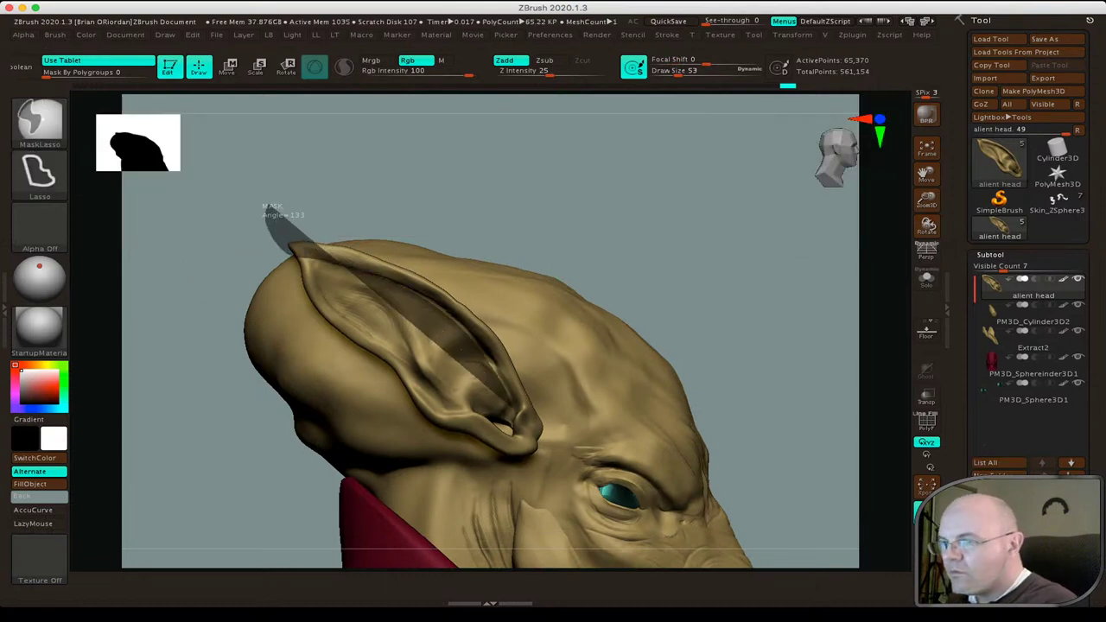
pyautogui.keyDown('ctrl'); pyautogui.moveTo(542, 425); pyautogui.dragTo(527, 424); pyautogui.keyUp('ctrl')
# Build up and smooth the unmasked ear rim and tip, then clear the mask.
pyautogui.press('b')
pyautogui.press('c')
pyautogui.press('b')
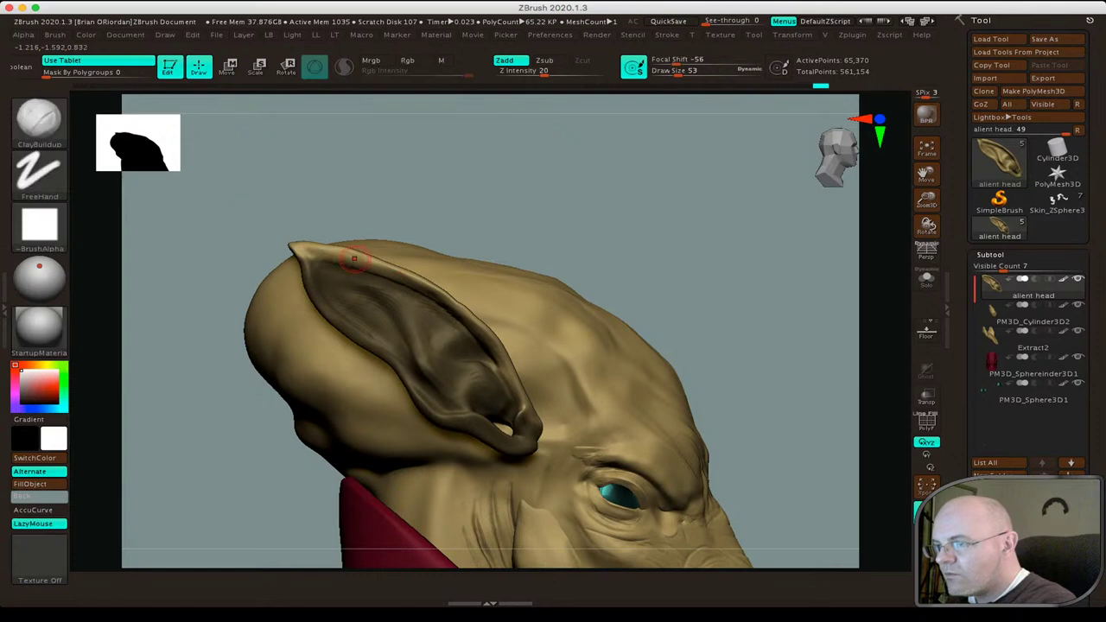
pyautogui.press('shift')
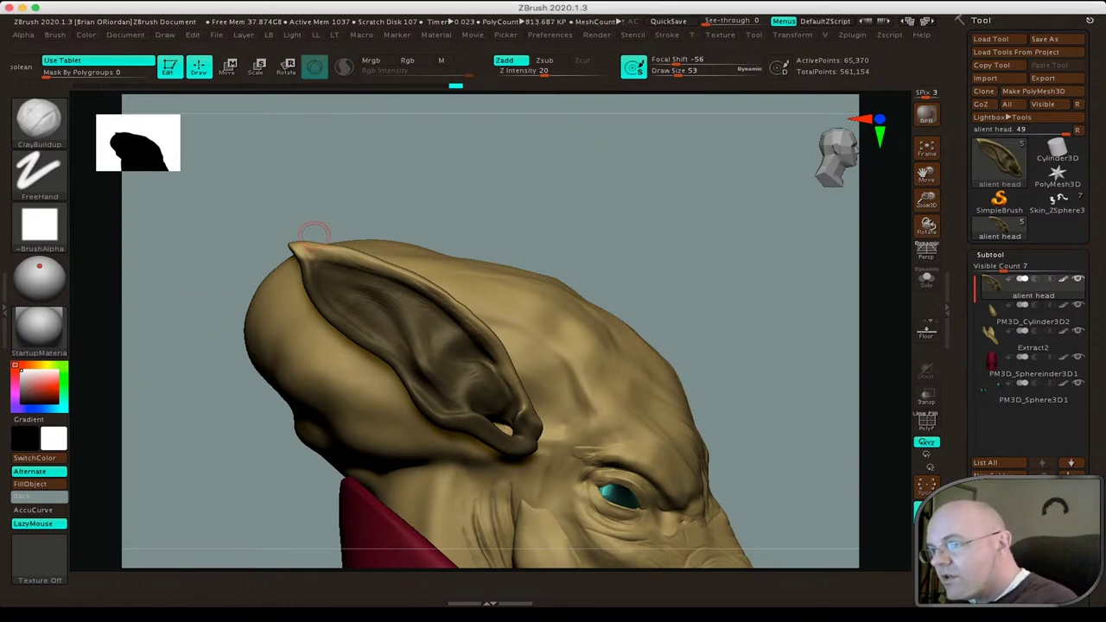
pyautogui.moveTo(296, 247); pyautogui.dragTo(397, 279)
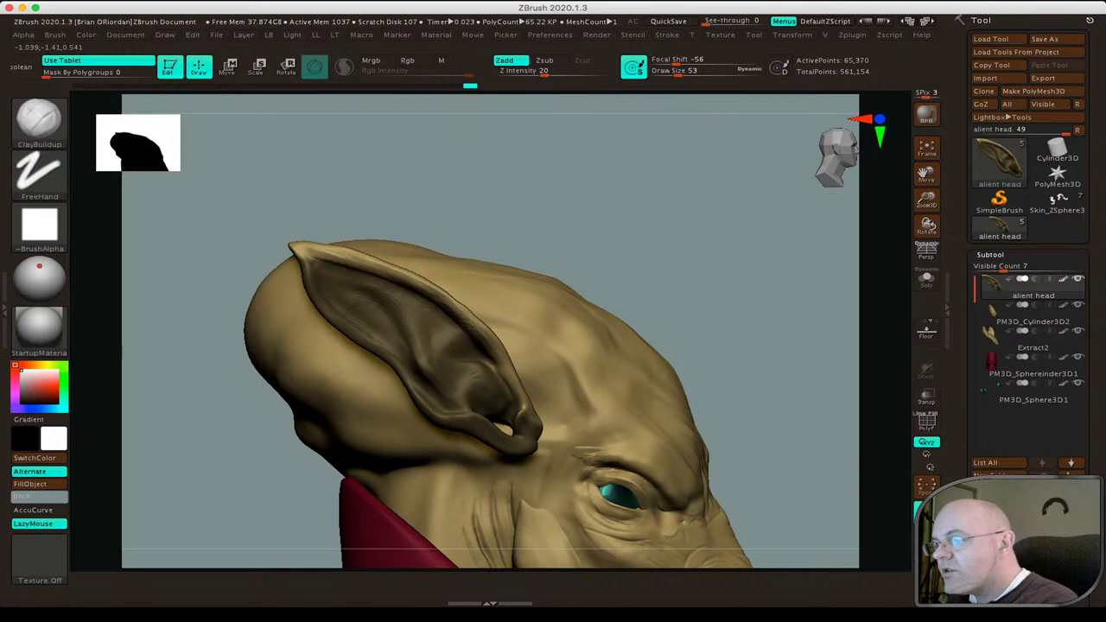
pyautogui.moveTo(464, 317); pyautogui.dragTo(515, 402)
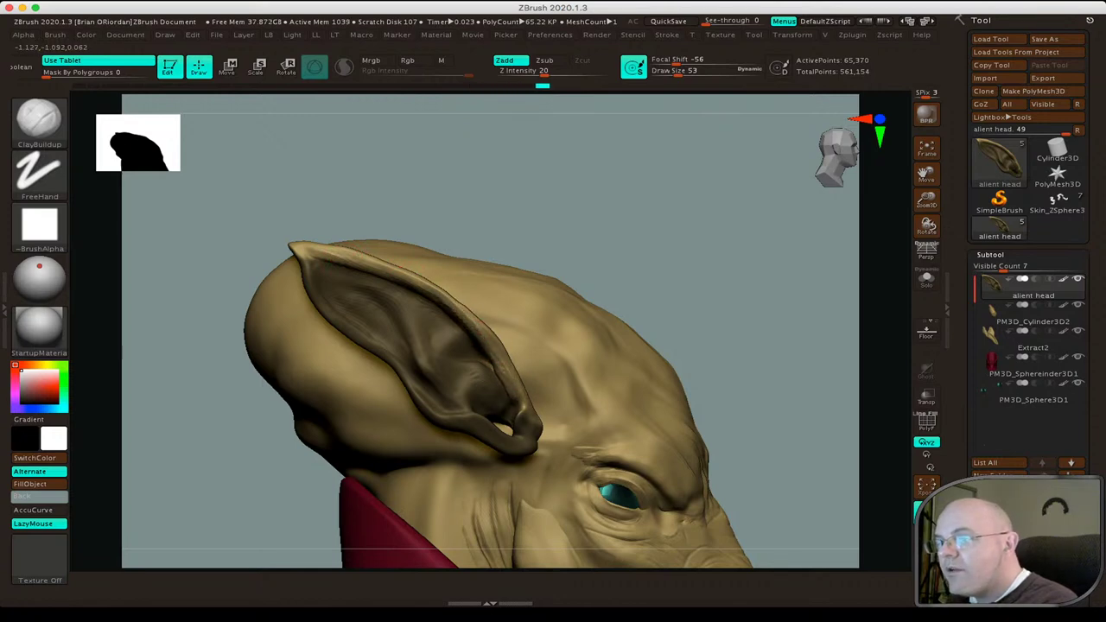
pyautogui.press('shift')
pyautogui.moveTo(311, 255)
pyautogui.keyDown('shift'); pyautogui.mouseDown()
pyautogui.moveTo(458, 348)
pyautogui.moveTo(363, 285)
pyautogui.mouseUp(); pyautogui.keyUp('shift')
pyautogui.keyDown('ctrl'); pyautogui.click(276, 235); pyautogui.keyUp('ctrl')
# Smooth the upper inner ear.
pyautogui.press('shift')
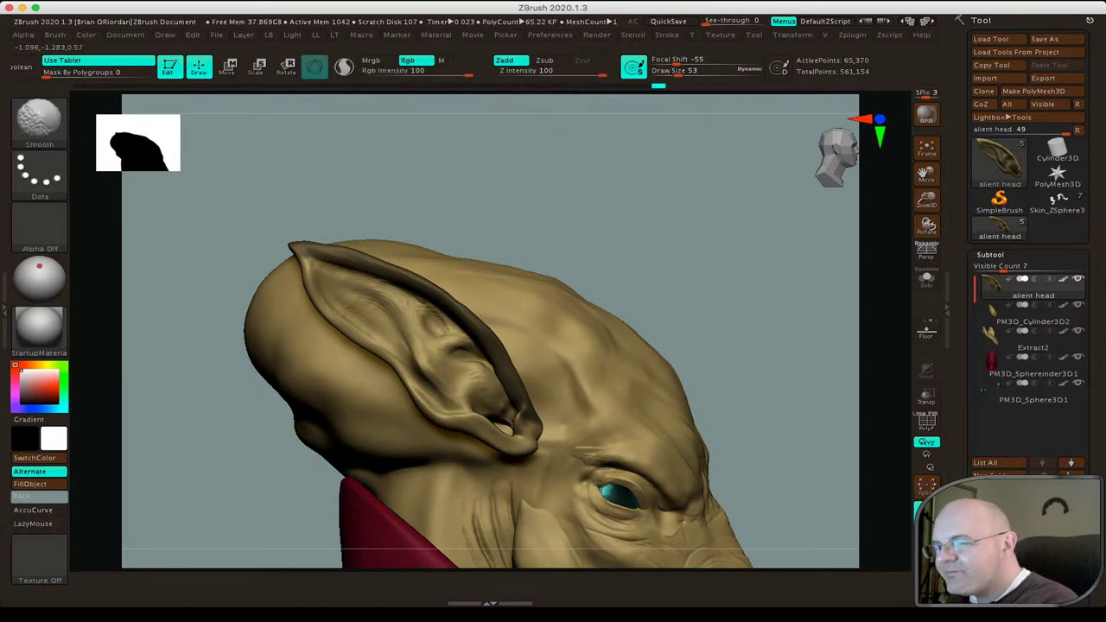
pyautogui.moveTo(381, 332)
pyautogui.mouseDown()
pyautogui.moveTo(311, 259)
pyautogui.moveTo(450, 312)
pyautogui.mouseUp()
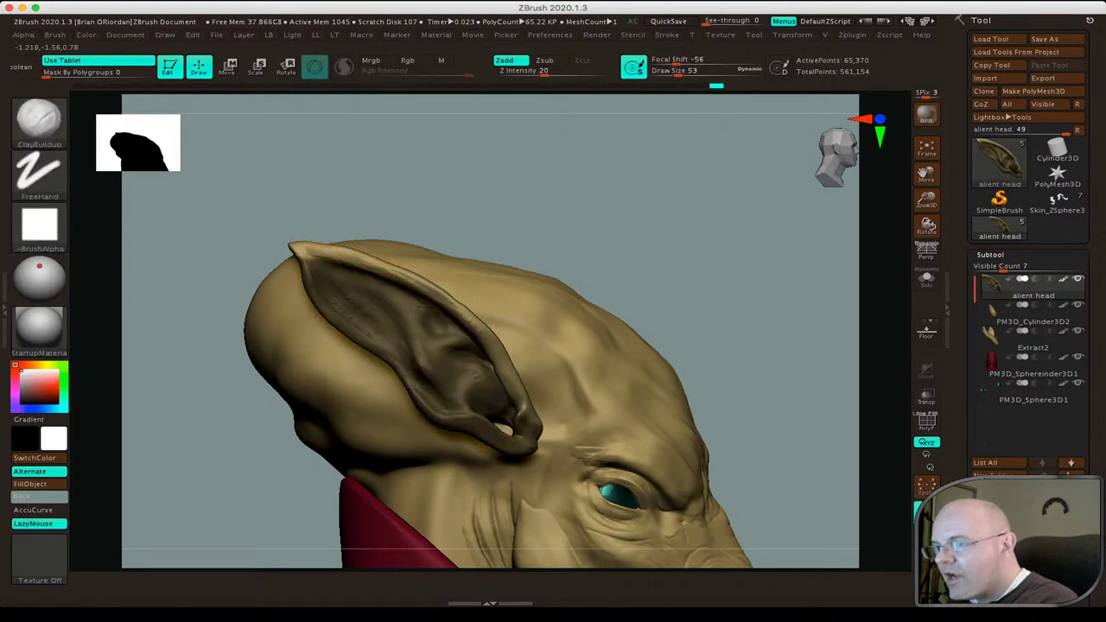
pyautogui.moveTo(407, 270); pyautogui.dragTo(450, 303)
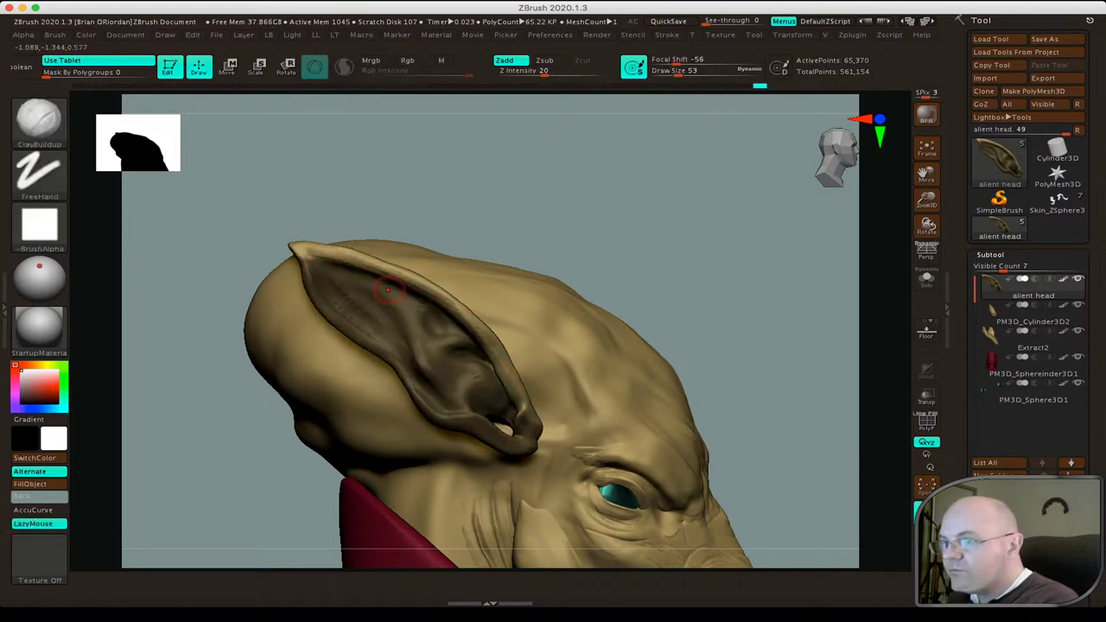
# Inflate the ear tip with the Inflat brush at draw size 122, then snap to front view.
pyautogui.press('b')
pyautogui.press('i')
pyautogui.press('n')
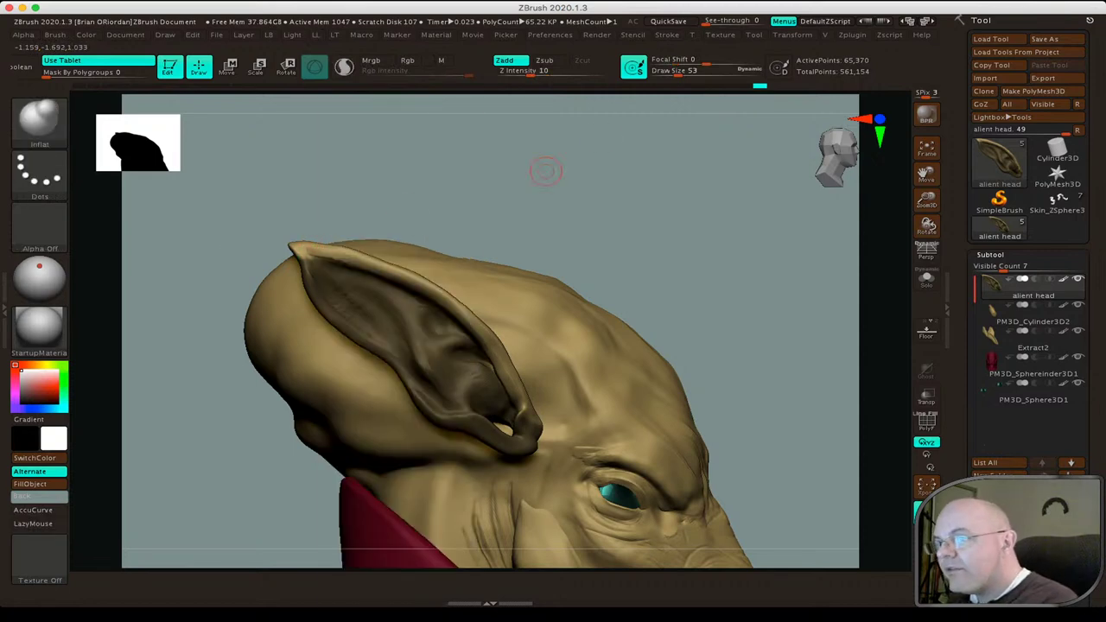
pyautogui.moveTo(676, 73); pyautogui.dragTo(692, 73)
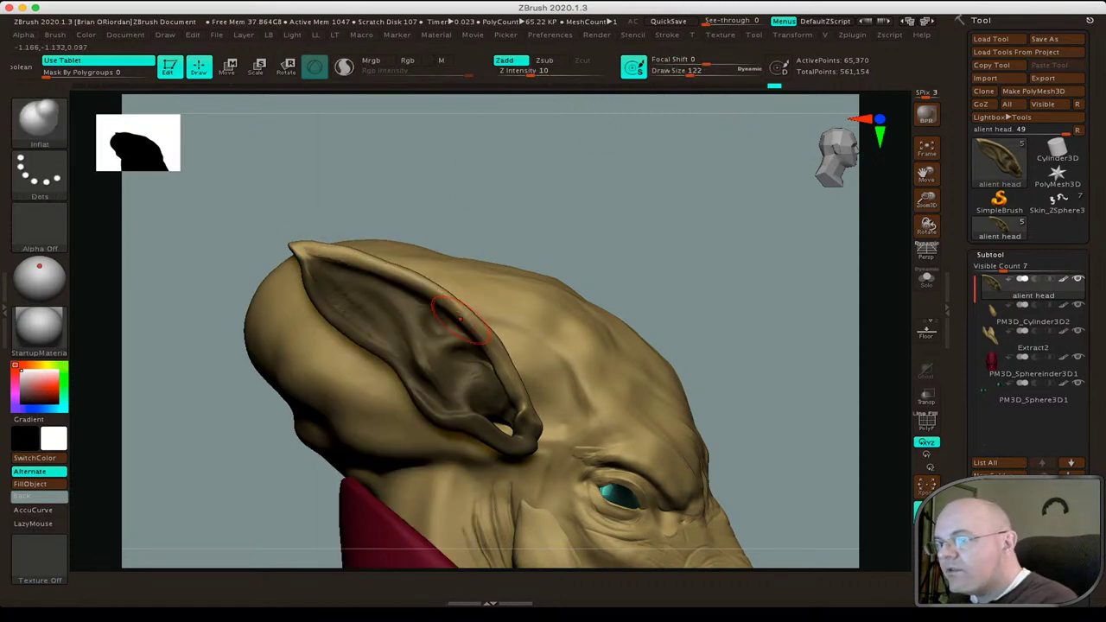
pyautogui.keyDown('shift'); pyautogui.moveTo(296, 247); pyautogui.dragTo(436, 290); pyautogui.keyUp('shift')
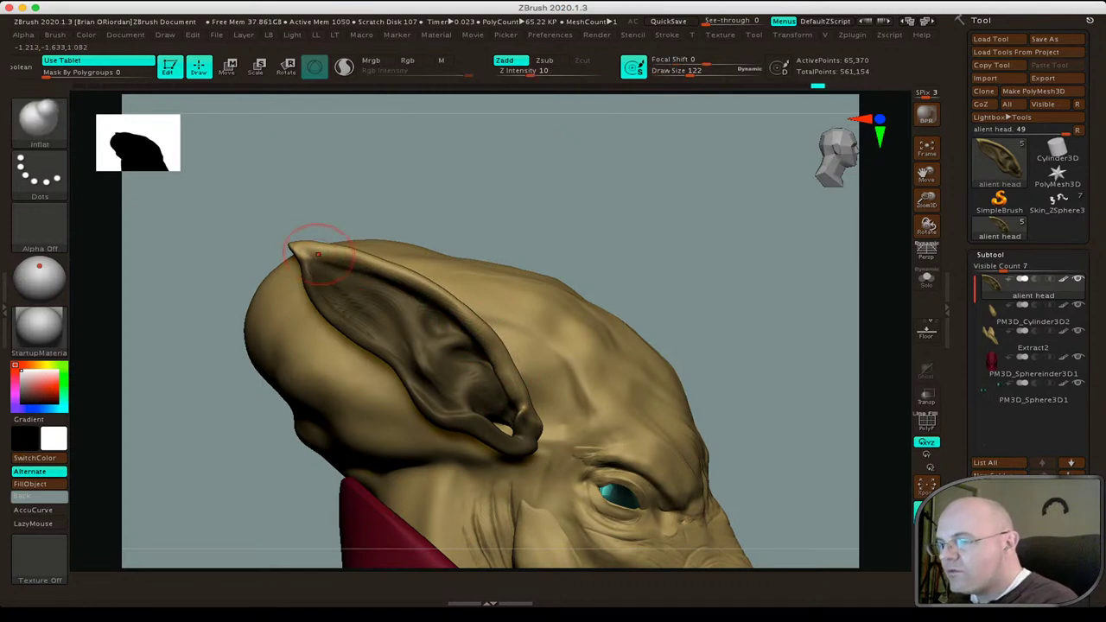
pyautogui.moveTo(259, 190); pyautogui.dragTo(389, 199)
pyautogui.keyDown('shift'); pyautogui.moveTo(372, 259); pyautogui.dragTo(359, 328); pyautogui.keyUp('shift')
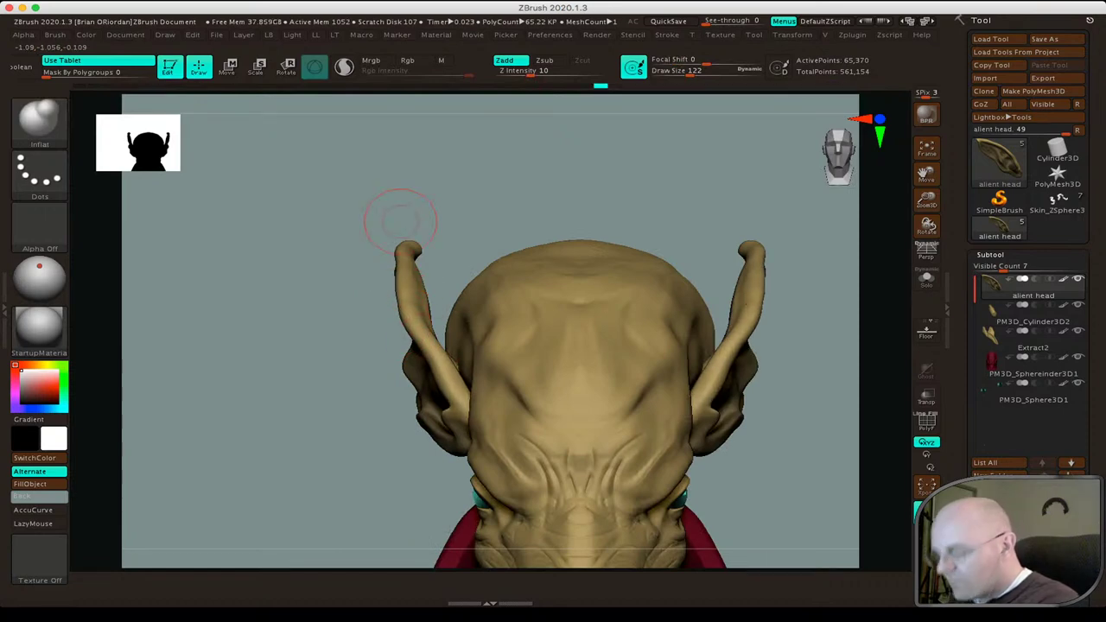
# Switch to the Move brush and mask the left ear.
pyautogui.press('b')
pyautogui.press('m')
pyautogui.press('v')
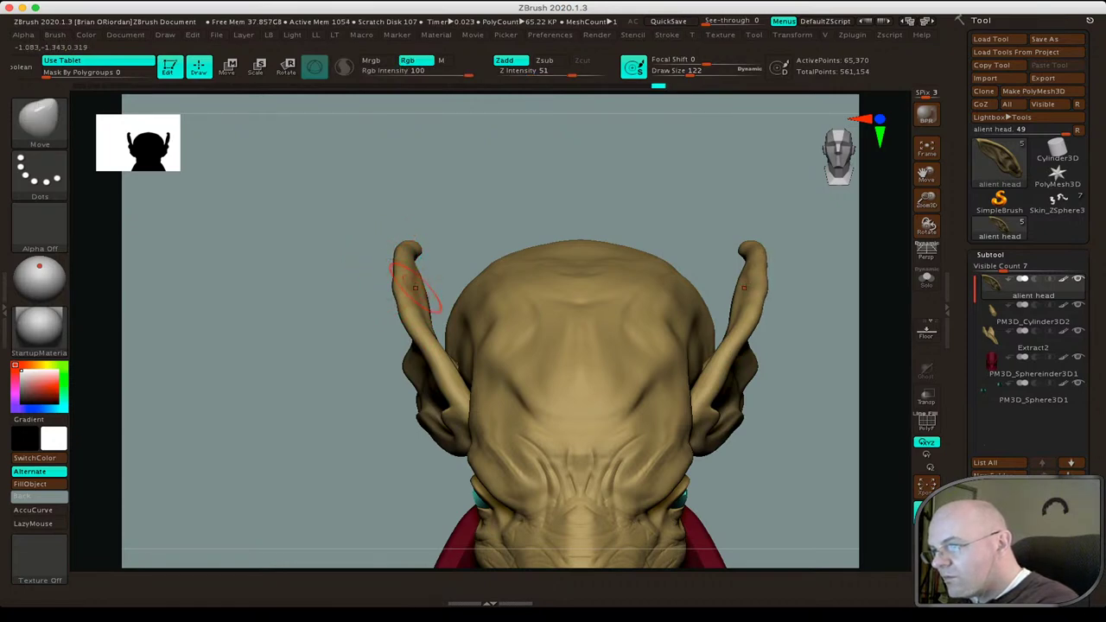
pyautogui.press('ctrl')
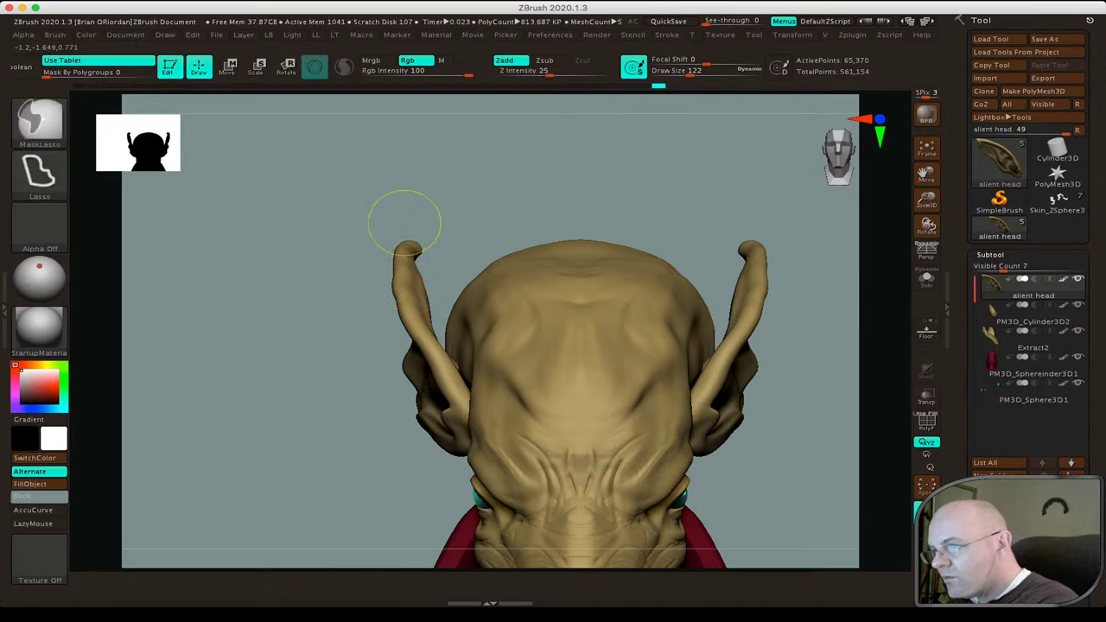
pyautogui.keyDown('ctrl'); pyautogui.moveTo(419, 228); pyautogui.dragTo(432, 260); pyautogui.keyUp('ctrl')
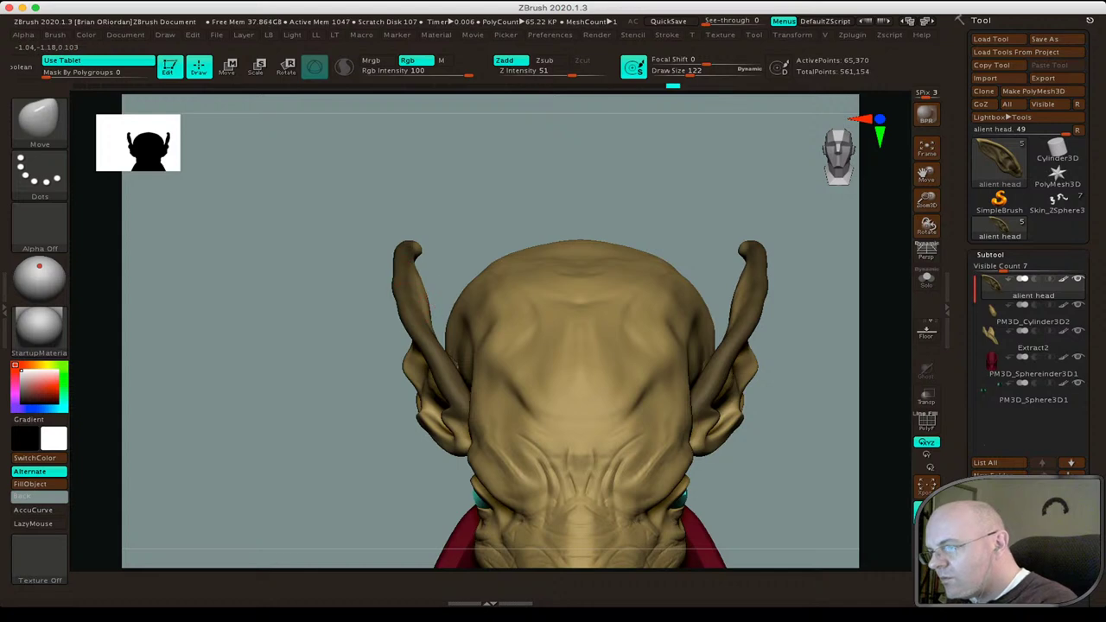
pyautogui.moveTo(422, 315); pyautogui.dragTo(444, 268)
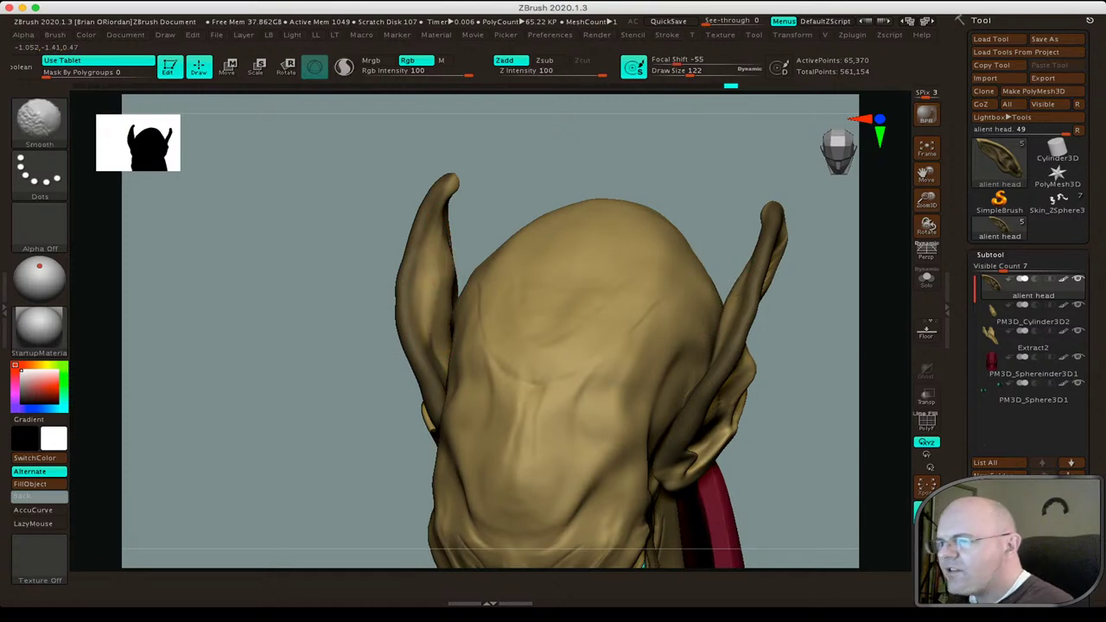
pyautogui.press('ctrl')
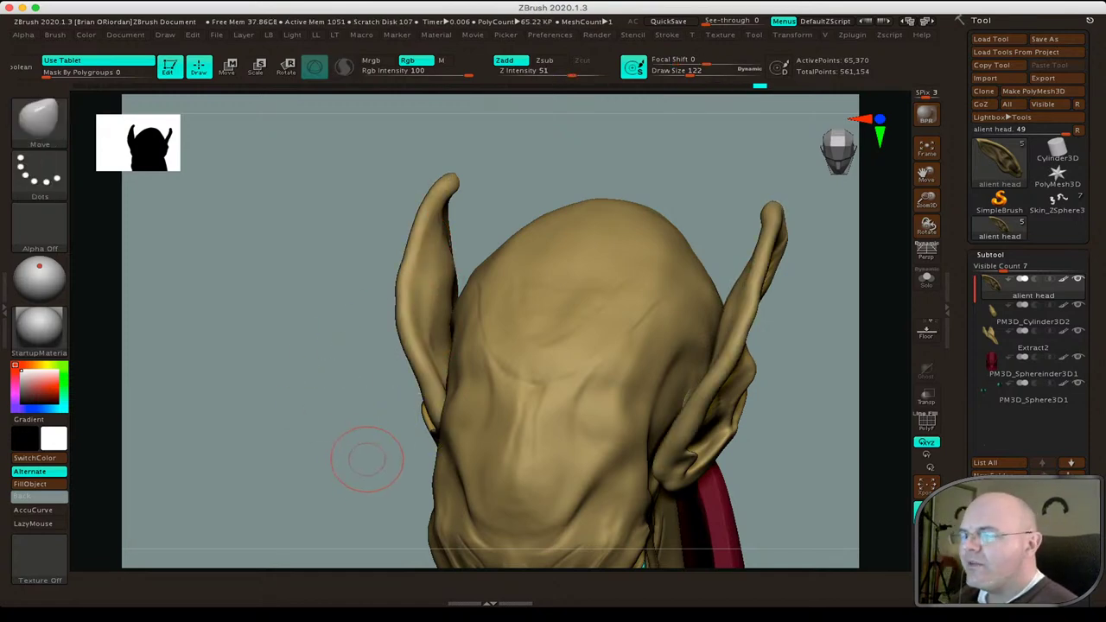
pyautogui.moveTo(358, 444)
pyautogui.mouseDown()
pyautogui.moveTo(294, 441)
pyautogui.moveTo(373, 461)
pyautogui.mouseUp()
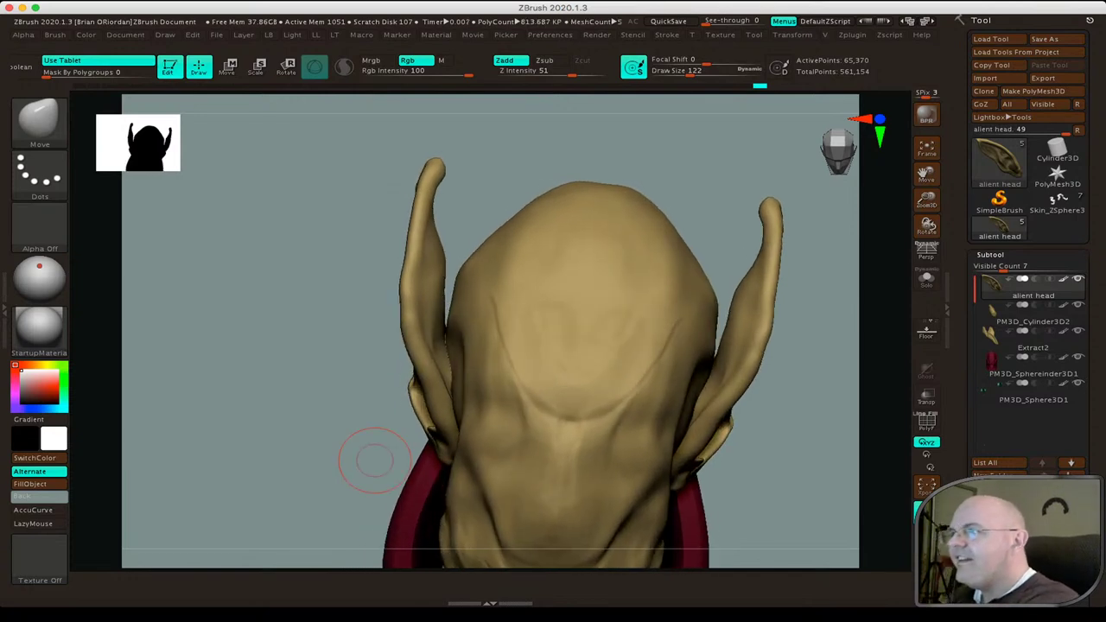
# Sculpt the back of the ear with ClayBuildup at draw size 37 and smooth it.
pyautogui.moveTo(692, 70); pyautogui.dragTo(657, 70)
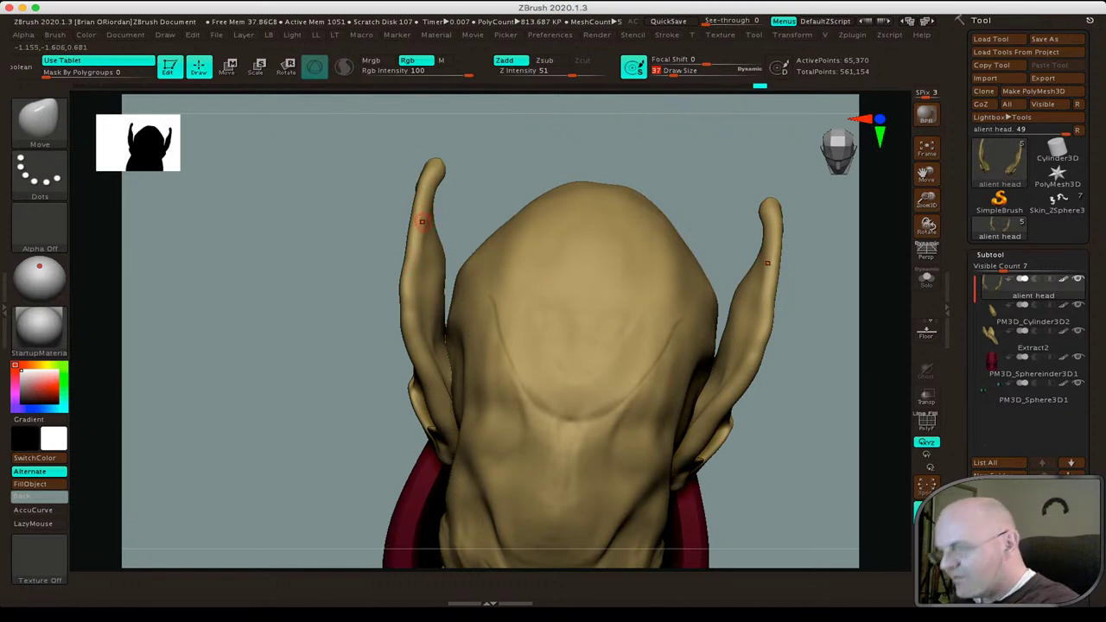
pyautogui.press('space')
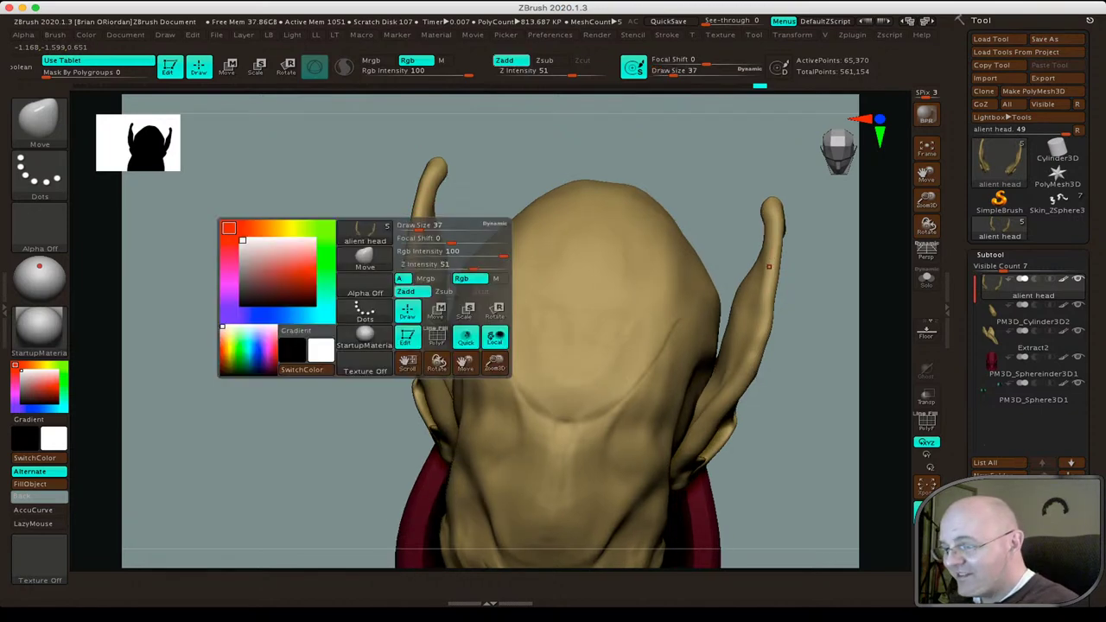
pyautogui.press('b')
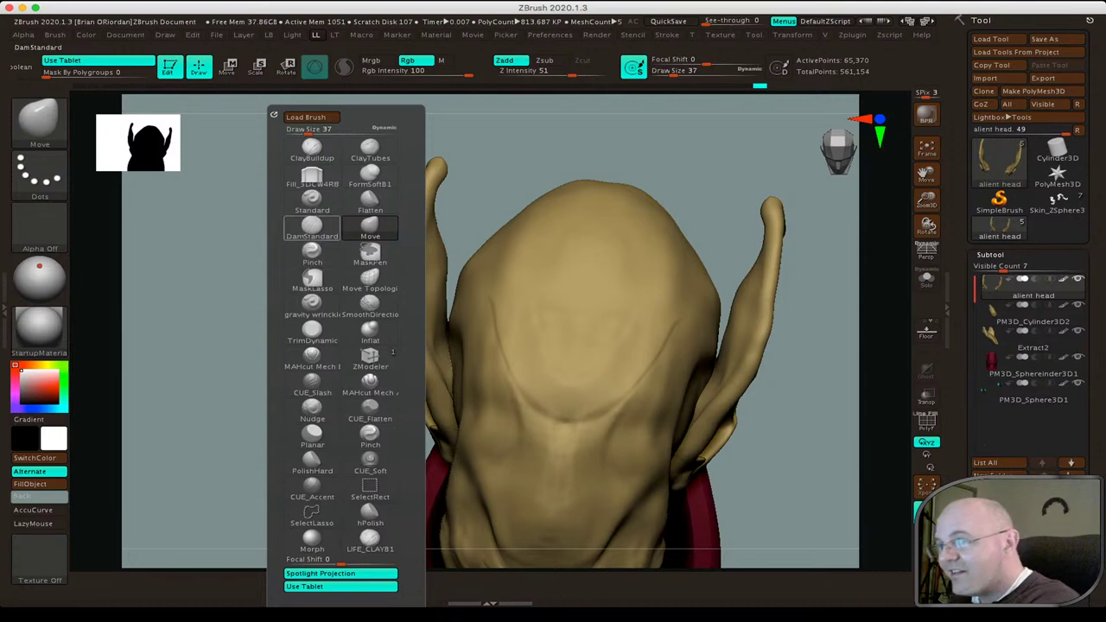
pyautogui.click(312, 149)
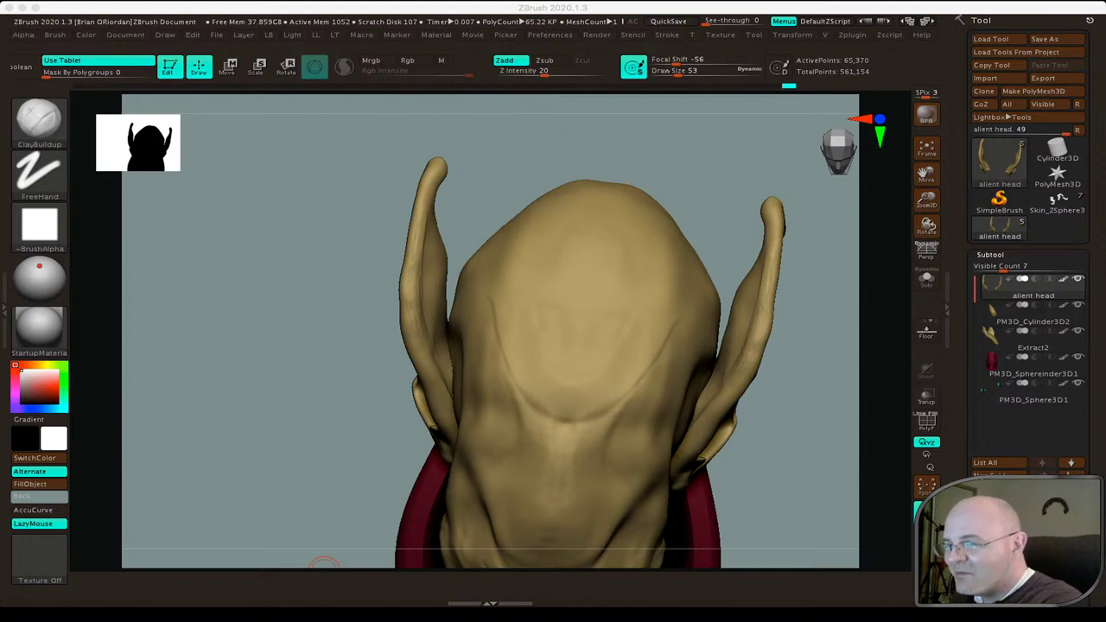
pyautogui.moveTo(432, 331); pyautogui.dragTo(446, 348, button='right')
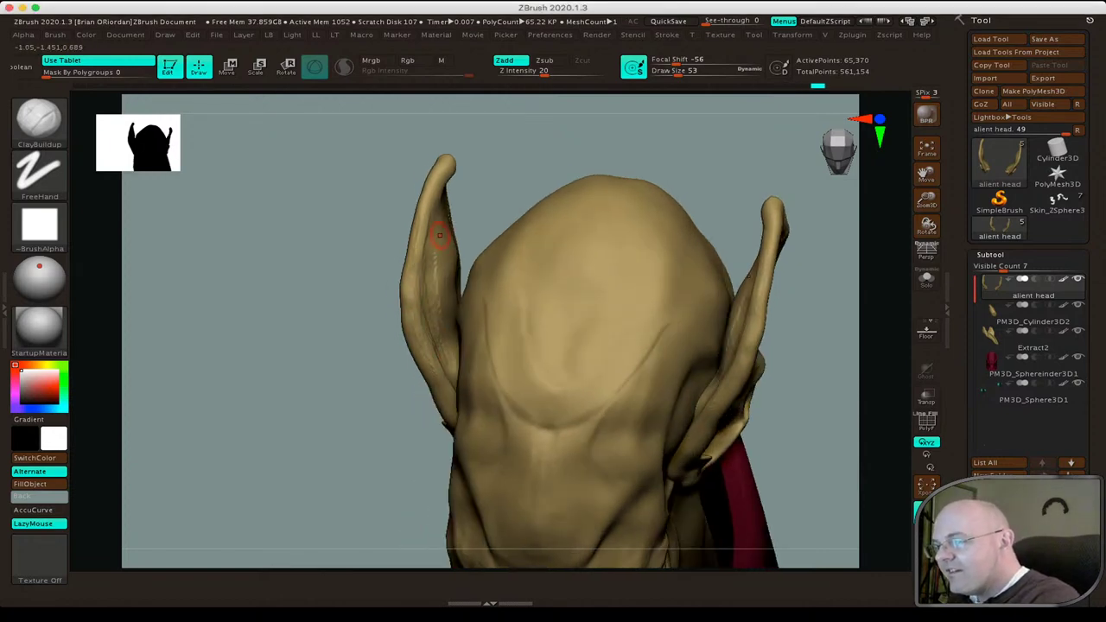
pyautogui.press('shift')
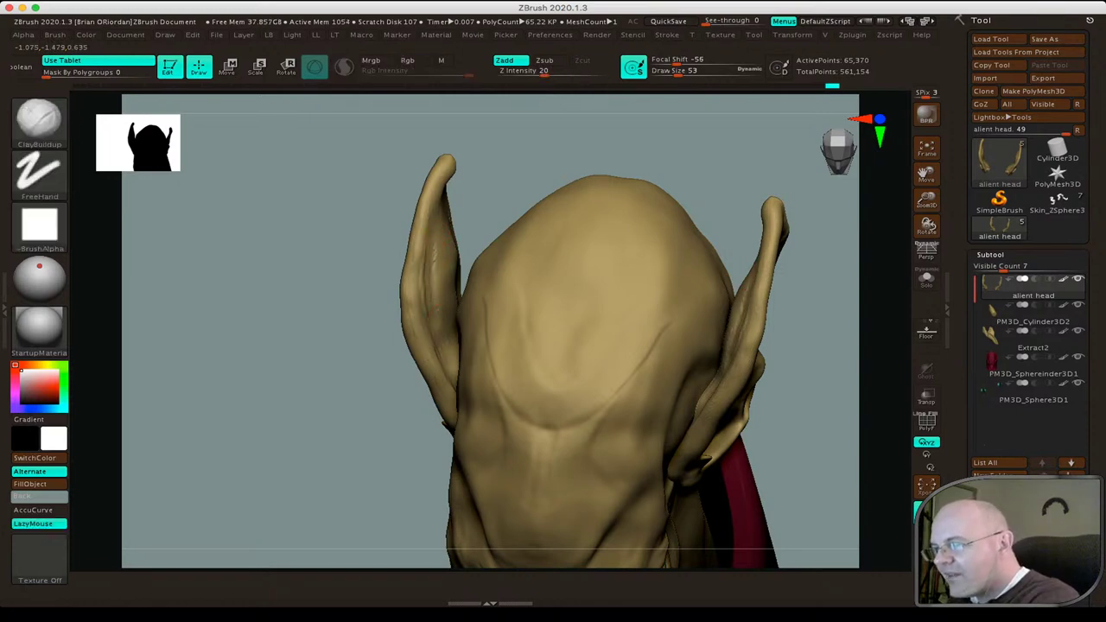
pyautogui.press('shift')
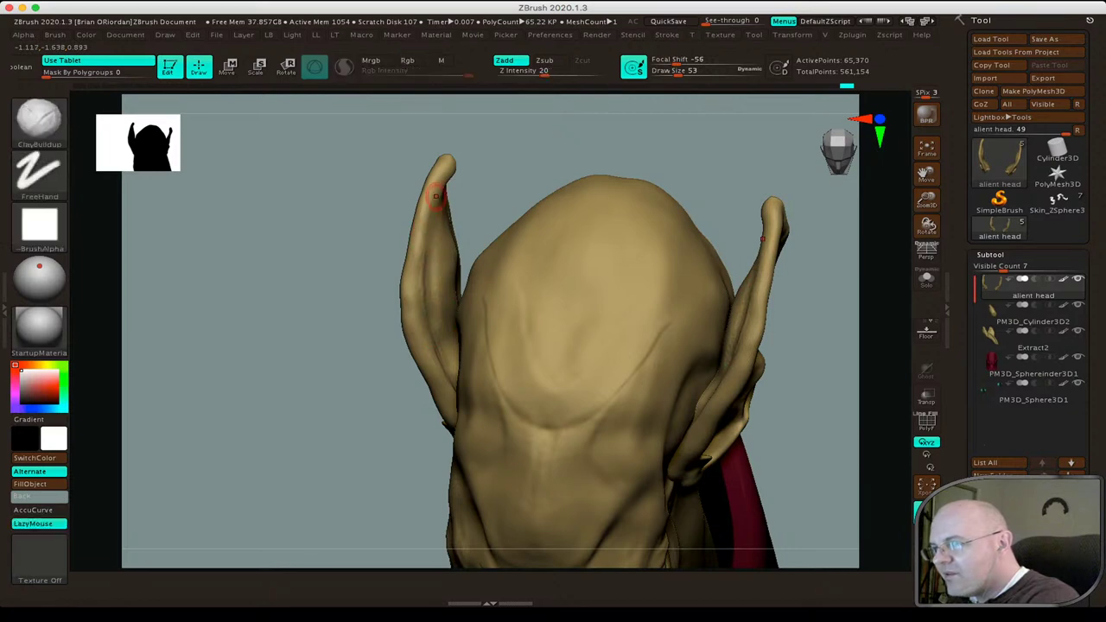
pyautogui.press('shift')
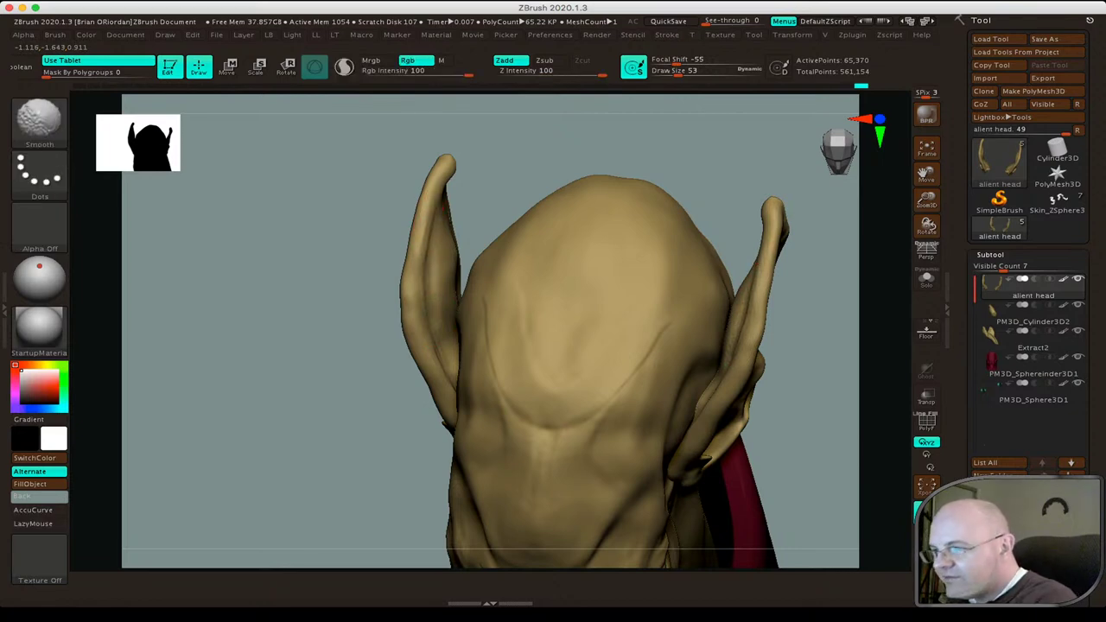
pyautogui.moveTo(354, 364); pyautogui.dragTo(407, 240)
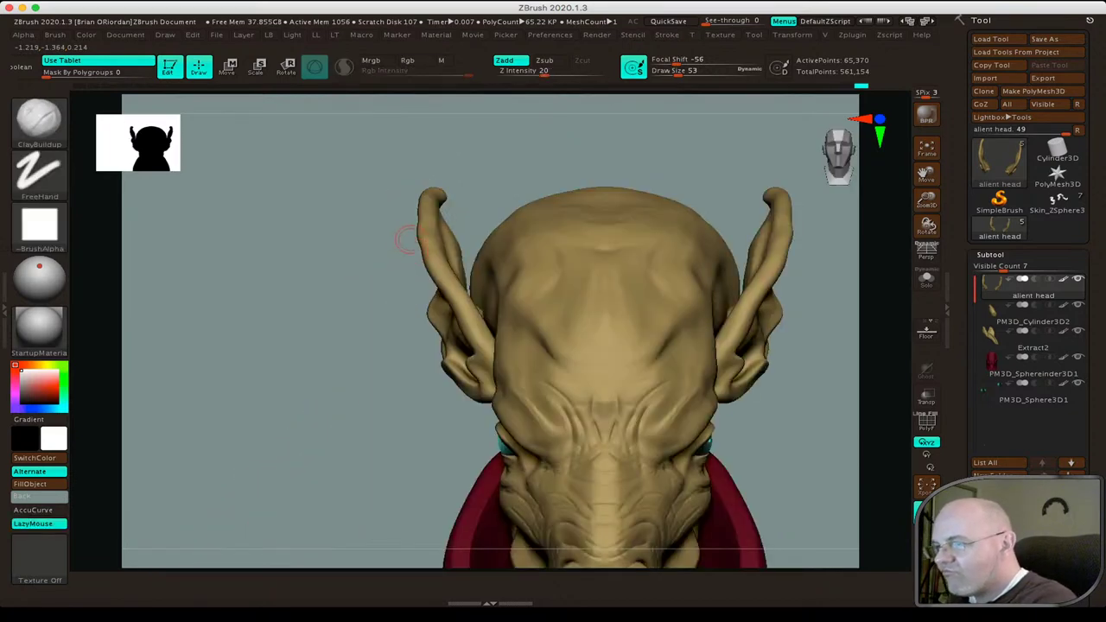
# Smooth the ear surface in three-quarter view with Draw Size 145.
pyautogui.moveTo(395, 284)
pyautogui.mouseDown()
pyautogui.moveTo(476, 292)
pyautogui.moveTo(494, 309)
pyautogui.mouseUp()
pyautogui.press('shift')
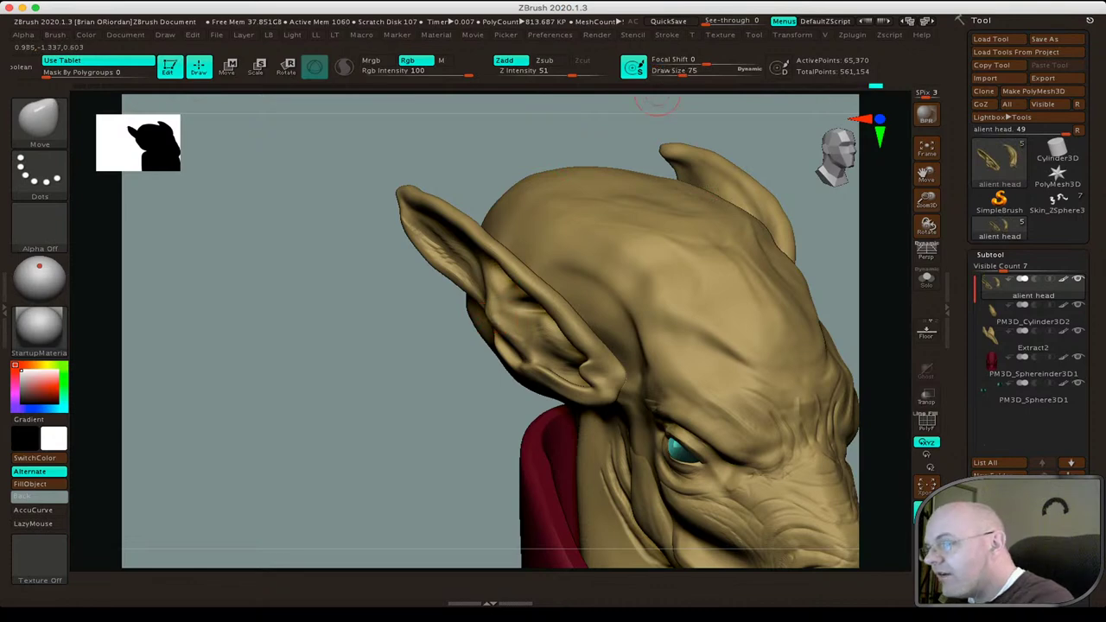
pyautogui.press(']')
pyautogui.press(']')
pyautogui.keyDown('shift'); pyautogui.moveTo(490, 312); pyautogui.dragTo(501, 320); pyautogui.keyUp('shift')
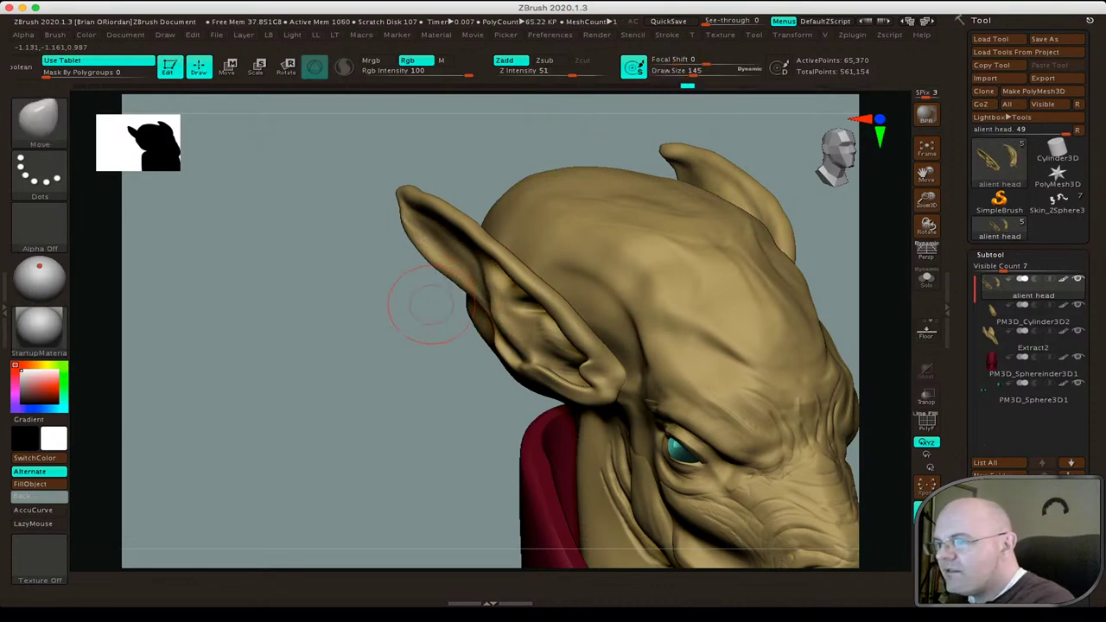
# In side profile, reshape the upper ear rim toward the pointed tip.
pyautogui.moveTo(420, 297)
pyautogui.mouseDown()
pyautogui.moveTo(704, 566)
pyautogui.moveTo(675, 562)
pyautogui.mouseUp()
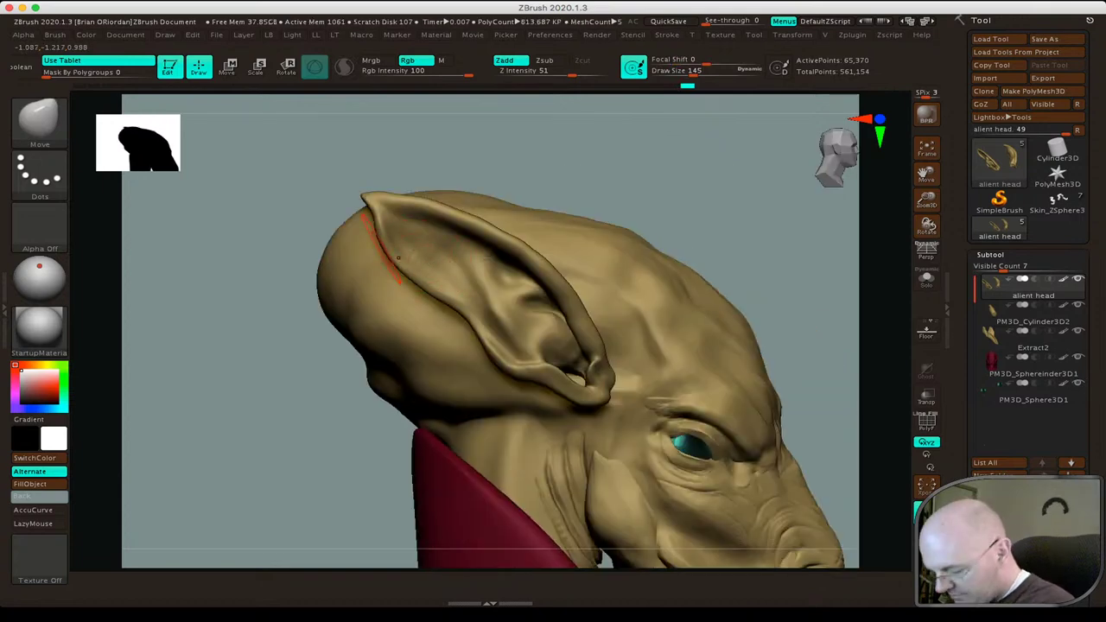
pyautogui.press('n')
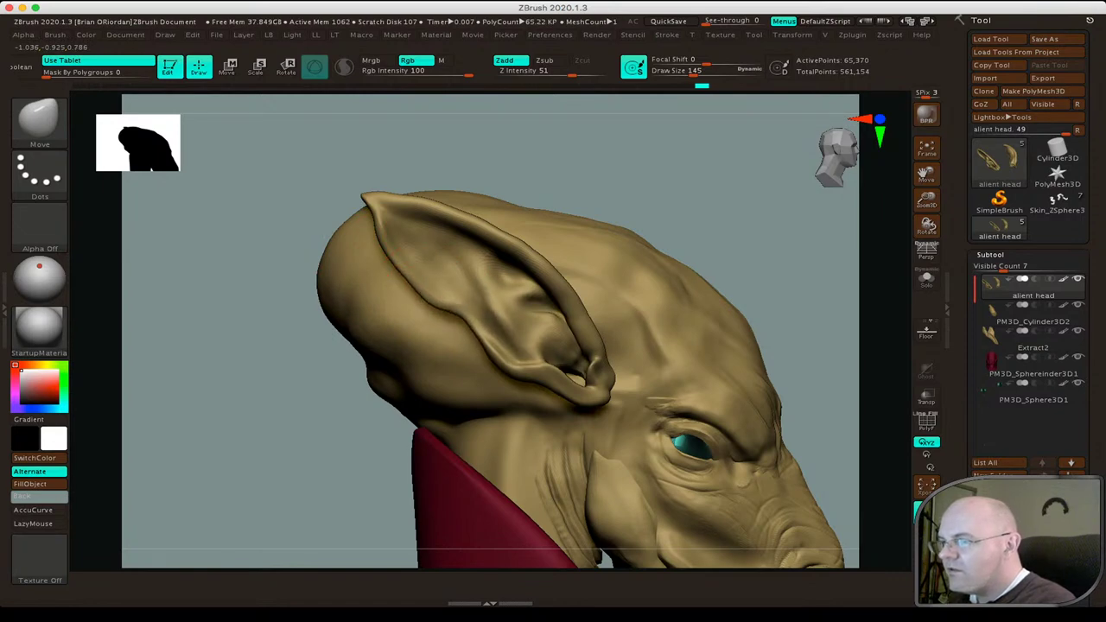
pyautogui.moveTo(389, 257); pyautogui.dragTo(353, 183)
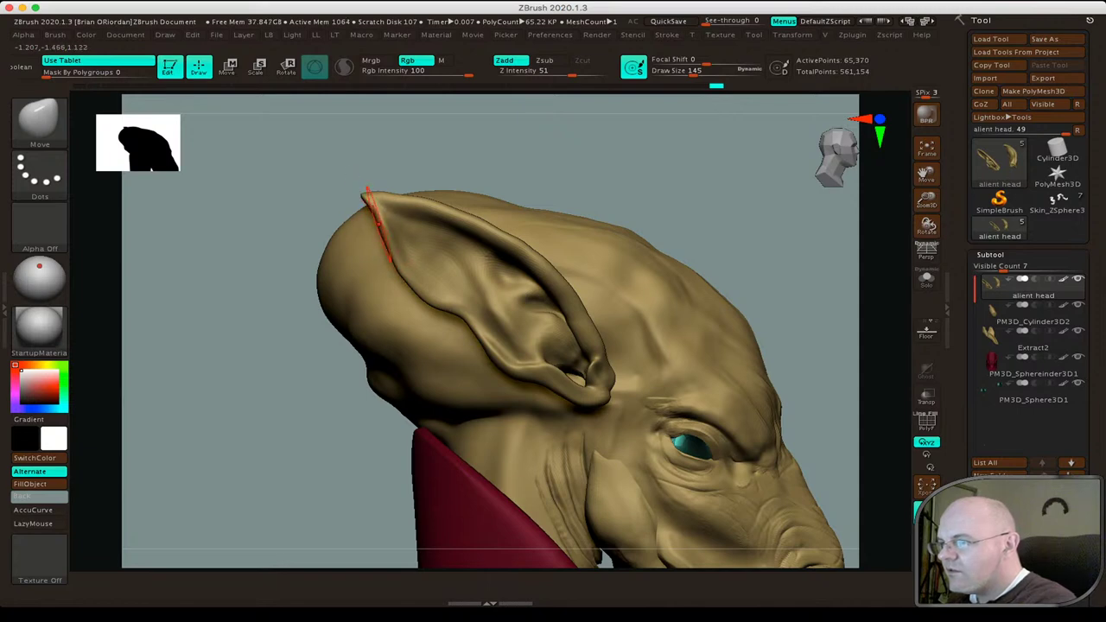
pyautogui.moveTo(399, 277)
pyautogui.mouseDown()
pyautogui.moveTo(363, 214)
pyautogui.moveTo(363, 180)
pyautogui.moveTo(296, 236)
pyautogui.mouseUp()
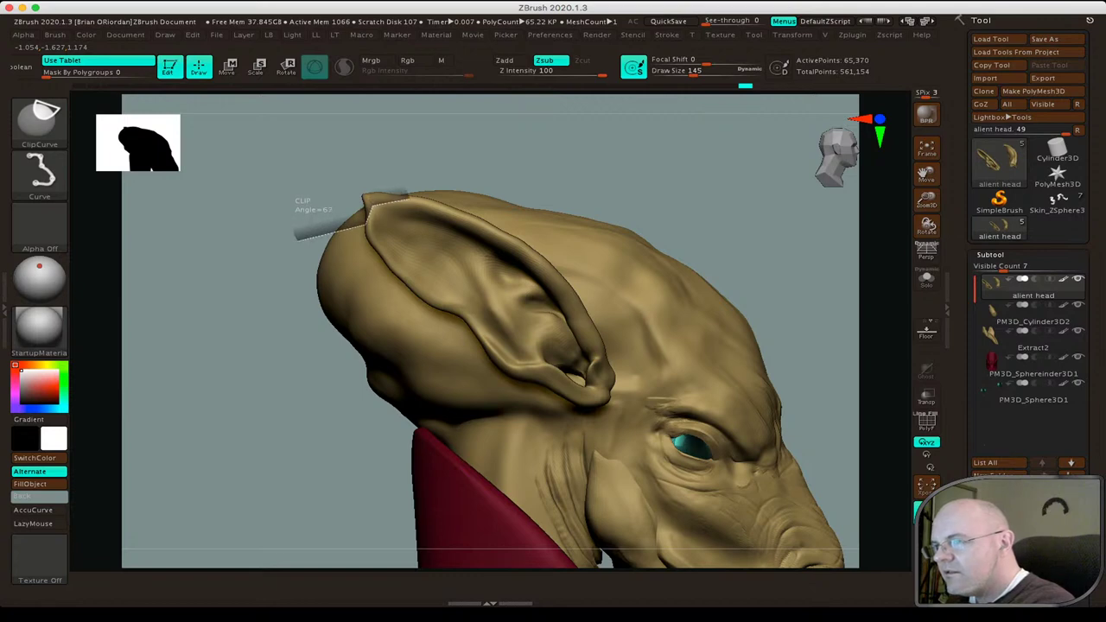
# Slice the ear tip flat with ClipCurve cuts.
pyautogui.keyDown('ctrl'); pyautogui.keyDown('shift'); pyautogui.moveTo(406, 198); pyautogui.dragTo(519, 227); pyautogui.keyUp('shift'); pyautogui.keyUp('ctrl')
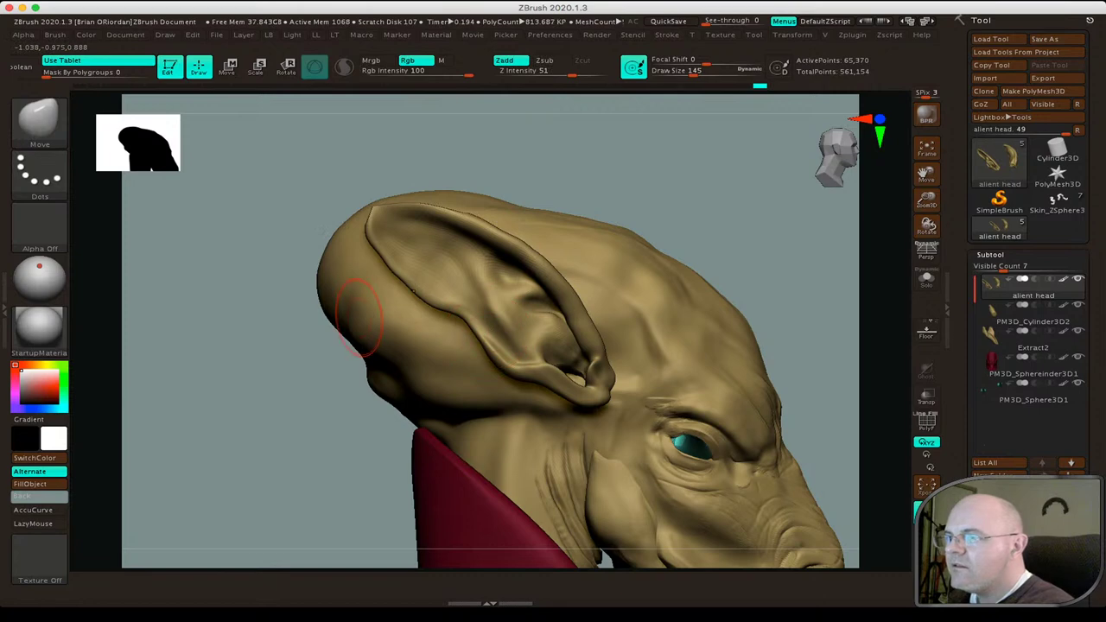
pyautogui.moveTo(368, 221); pyautogui.dragTo(354, 276, button='right')
pyautogui.press('shift')
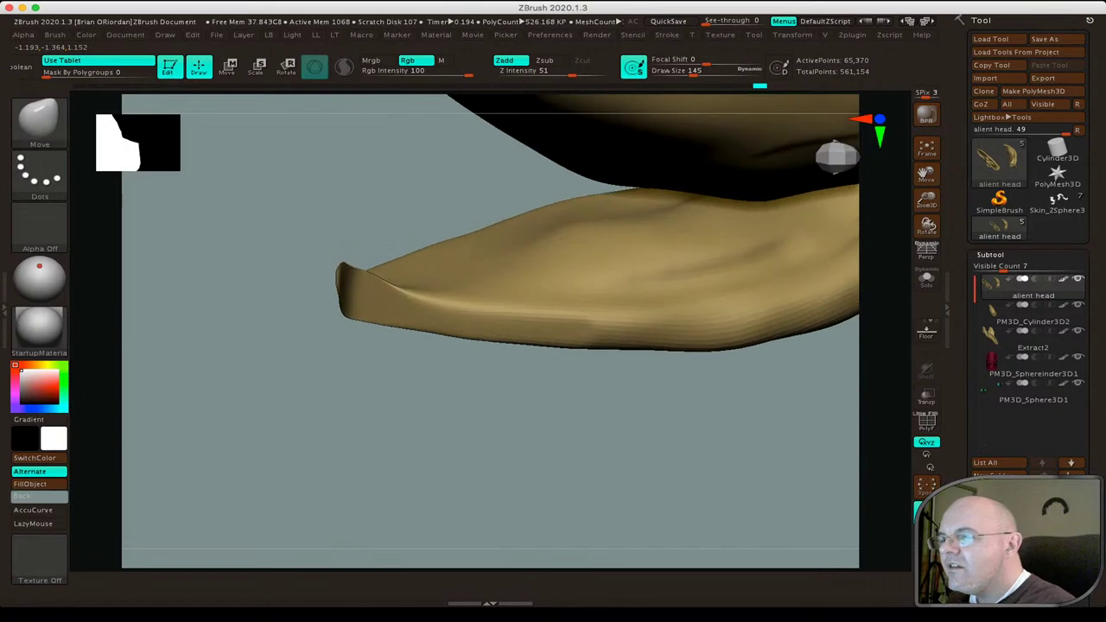
pyautogui.moveTo(374, 208)
pyautogui.mouseDown(button='right')
pyautogui.moveTo(370, 216)
pyautogui.moveTo(373, 207)
pyautogui.mouseUp(button='right')
pyautogui.moveTo(296, 321); pyautogui.dragTo(291, 288, button='right')
pyautogui.hotkey('ctrl', 'shift')
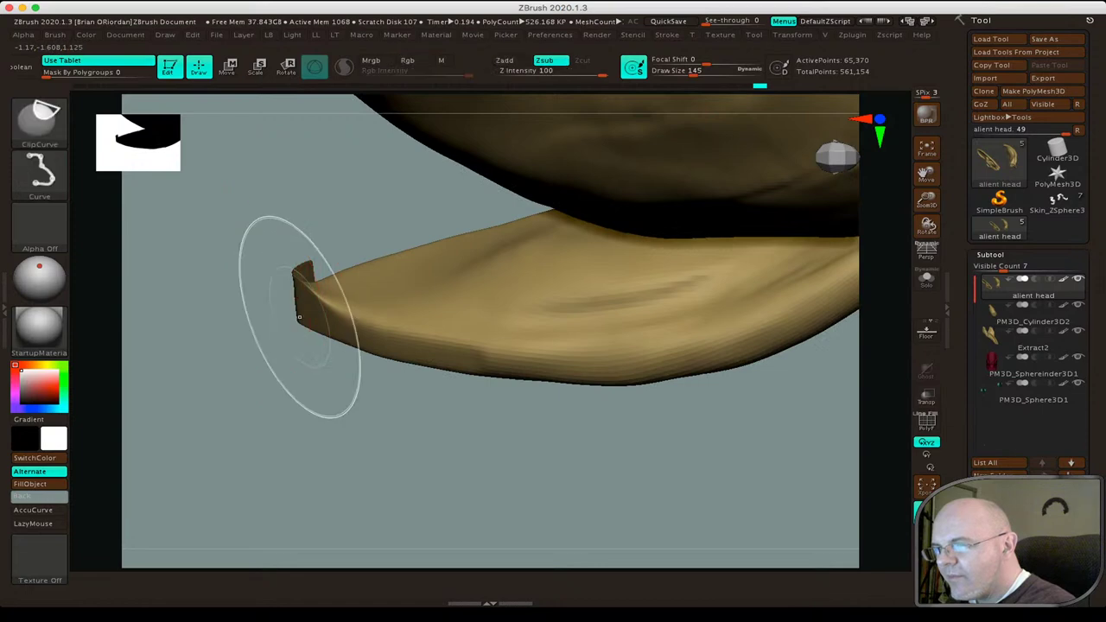
pyautogui.moveTo(300, 319)
pyautogui.mouseDown()
pyautogui.moveTo(267, 337)
pyautogui.moveTo(234, 259)
pyautogui.mouseUp()
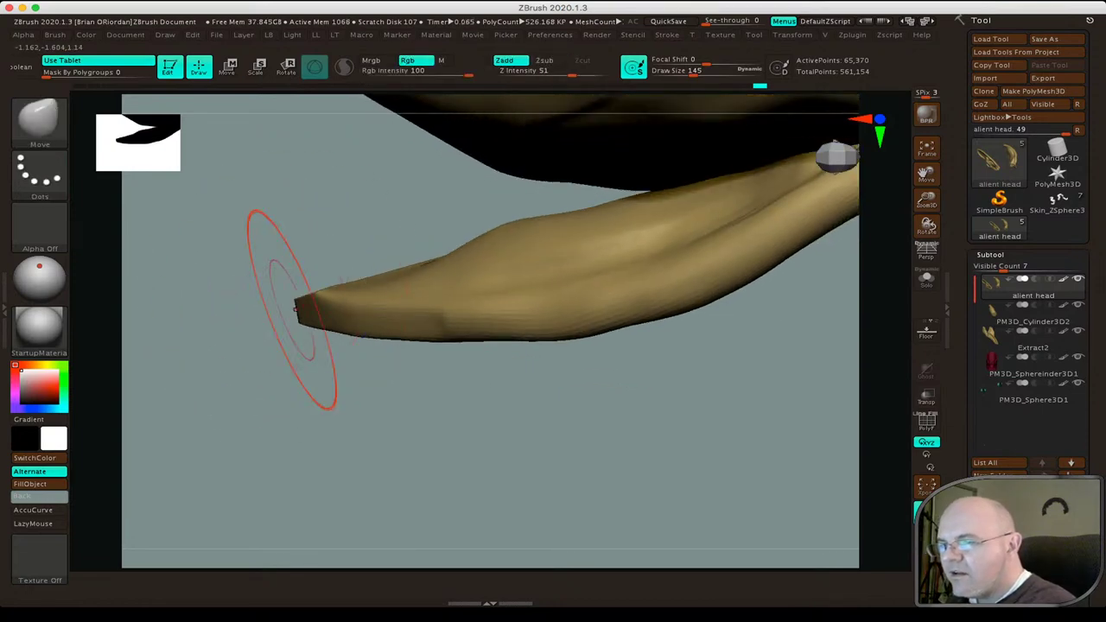
pyautogui.moveTo(277, 346)
pyautogui.mouseDown()
pyautogui.moveTo(285, 276)
pyautogui.moveTo(283, 287)
pyautogui.mouseUp()
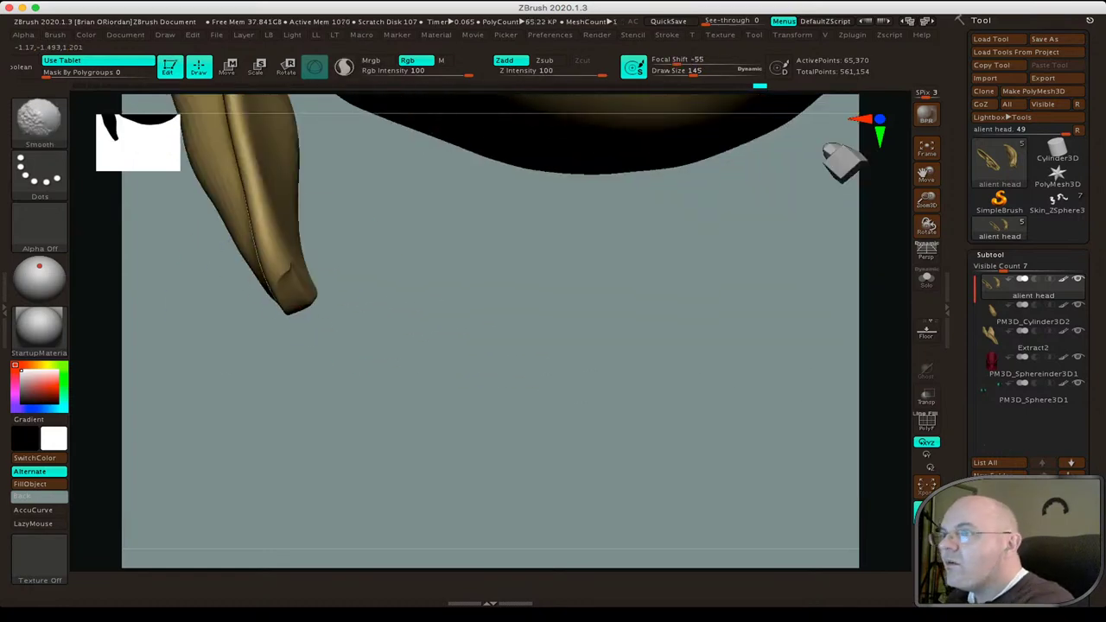
# Set brush size 82, return to Move, and delete lower subdivisions via Geometry > Del Lower.
pyautogui.moveTo(692, 70); pyautogui.dragTo(683, 70)
pyautogui.press('b')
pyautogui.press('m')
pyautogui.press('v')
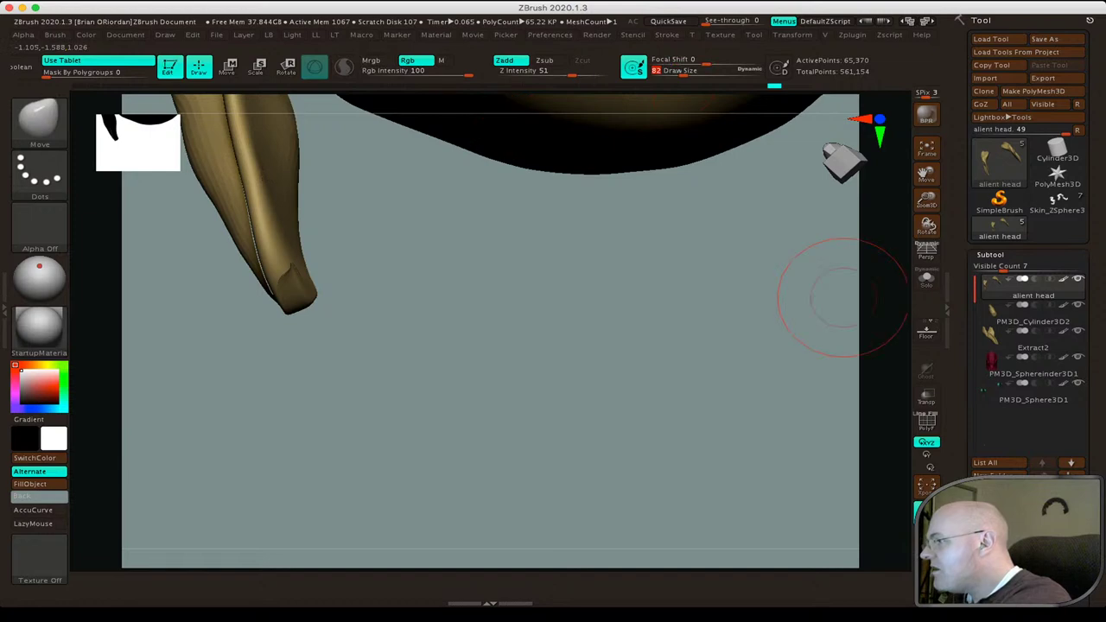
pyautogui.scroll(-5, 1029, 346)
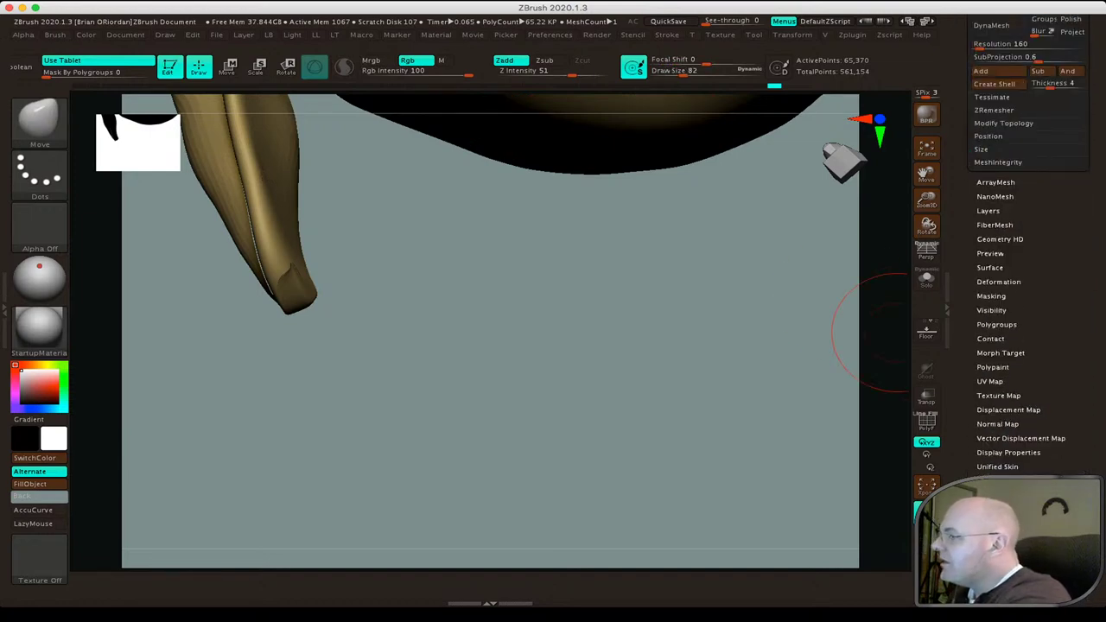
pyautogui.click(994, 233)
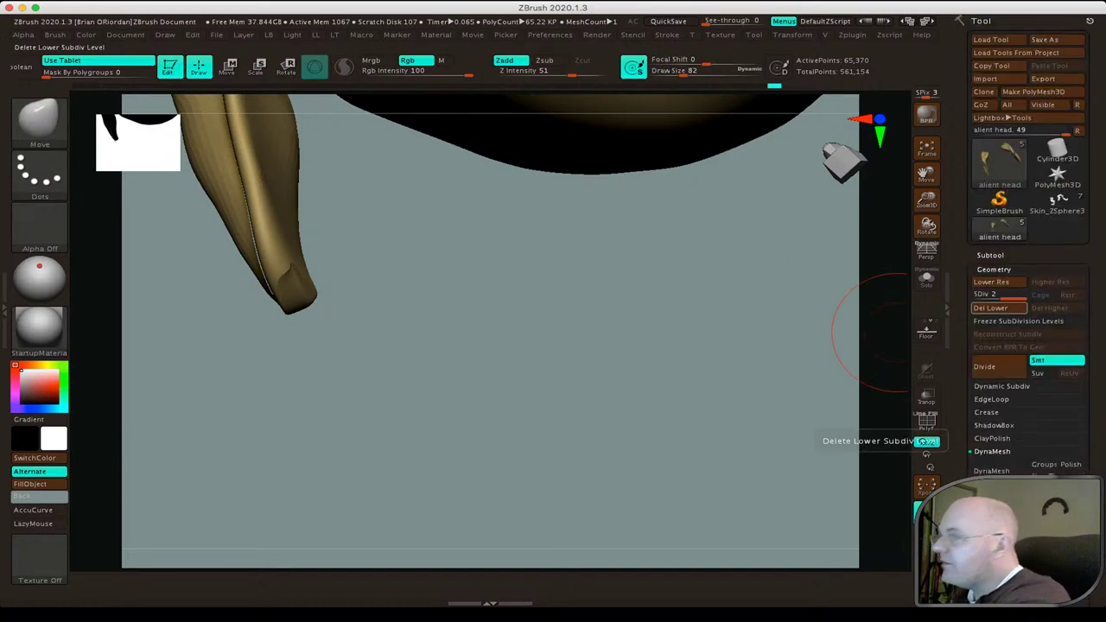
pyautogui.click(992, 282)
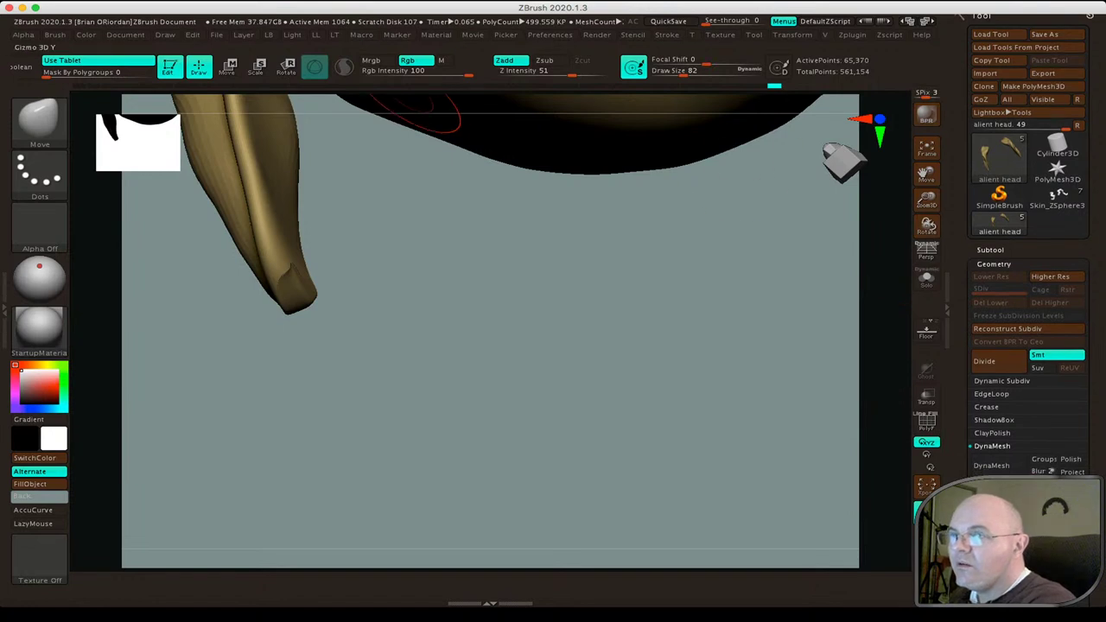
# Smooth the notch left at the clipped ear tip.
pyautogui.press('shift')
pyautogui.keyDown('shift'); pyautogui.moveTo(292, 279); pyautogui.dragTo(282, 272); pyautogui.keyUp('shift')
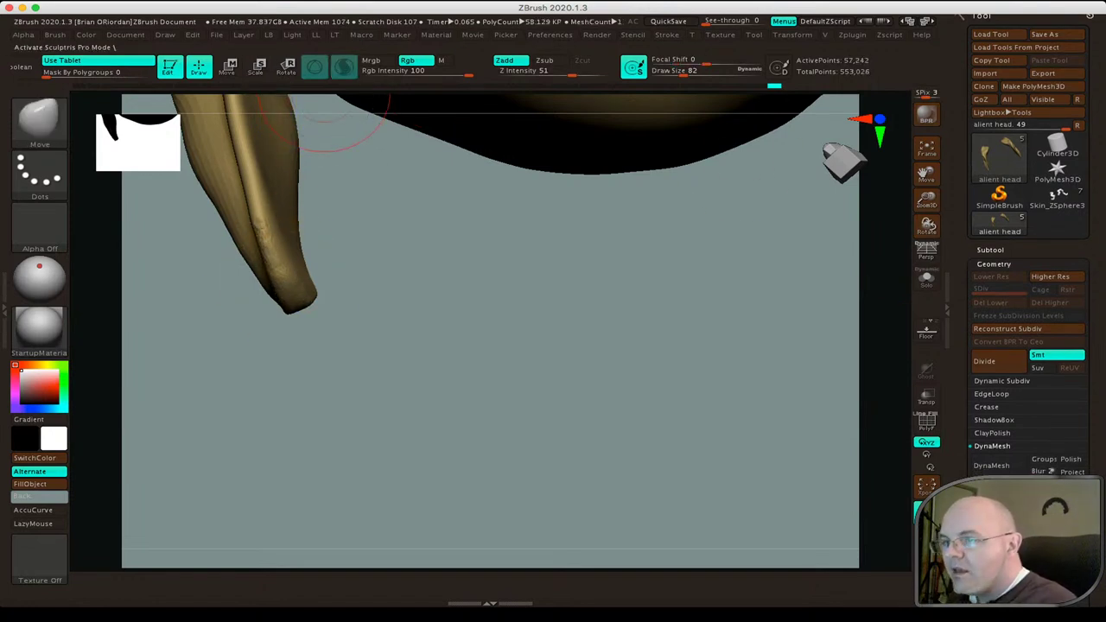
pyautogui.moveTo(363, 259); pyautogui.dragTo(450, 363)
pyautogui.moveTo(216, 259); pyautogui.dragTo(296, 308)
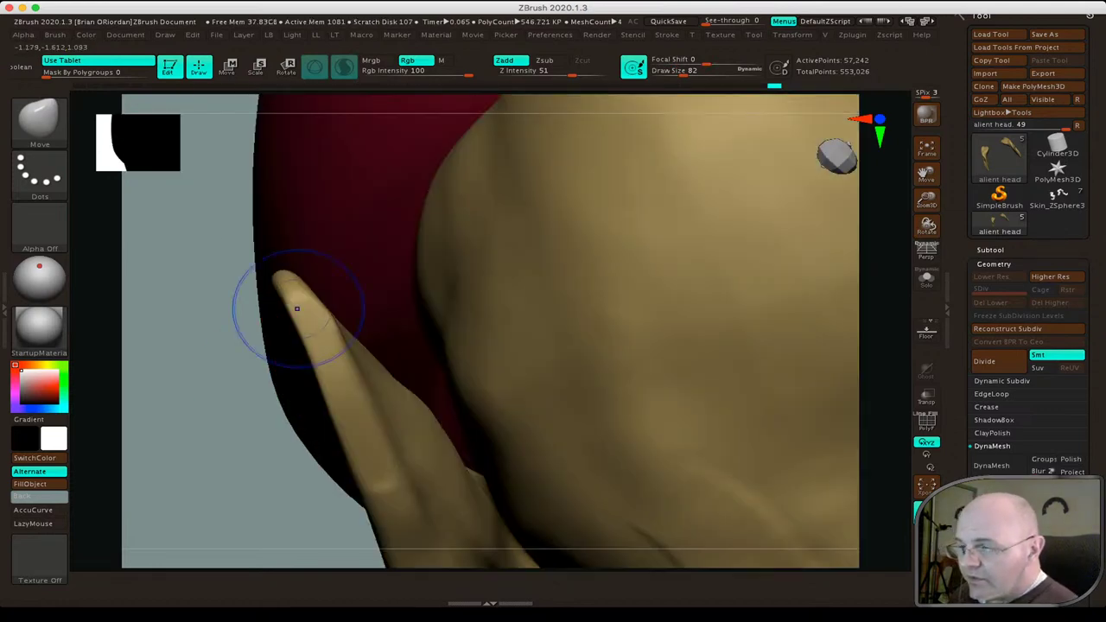
# Push a fold into the upper ear and smooth the crease beside its rim.
pyautogui.moveTo(484, 346)
pyautogui.mouseDown()
pyautogui.moveTo(199, 424)
pyautogui.moveTo(245, 348)
pyautogui.mouseUp()
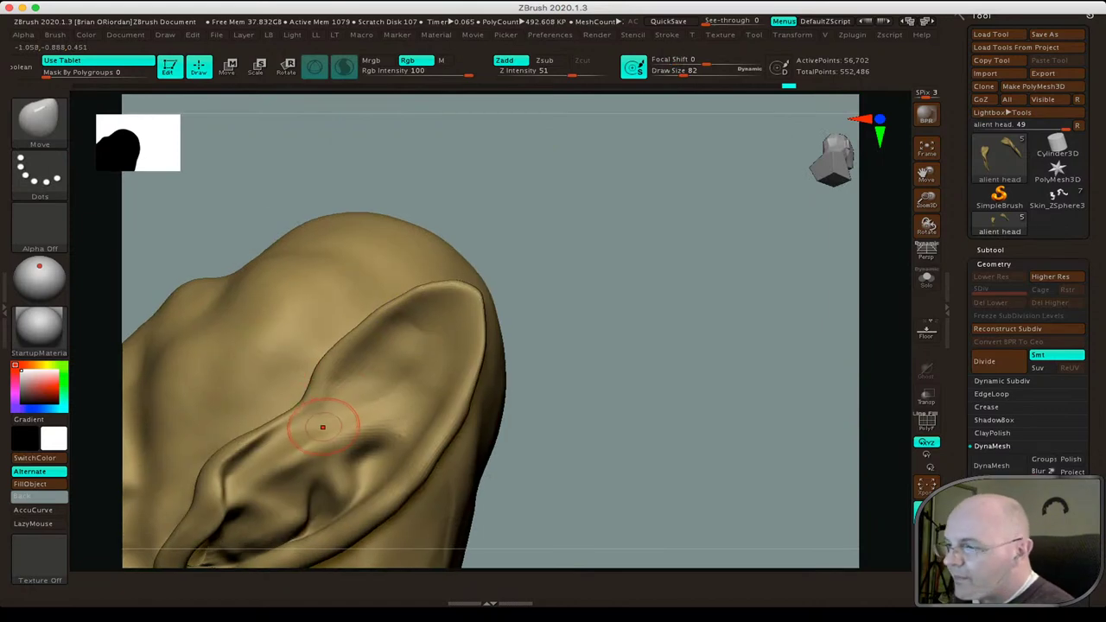
pyautogui.moveTo(322, 427); pyautogui.dragTo(752, 268)
pyautogui.moveTo(229, 341); pyautogui.dragTo(648, 336)
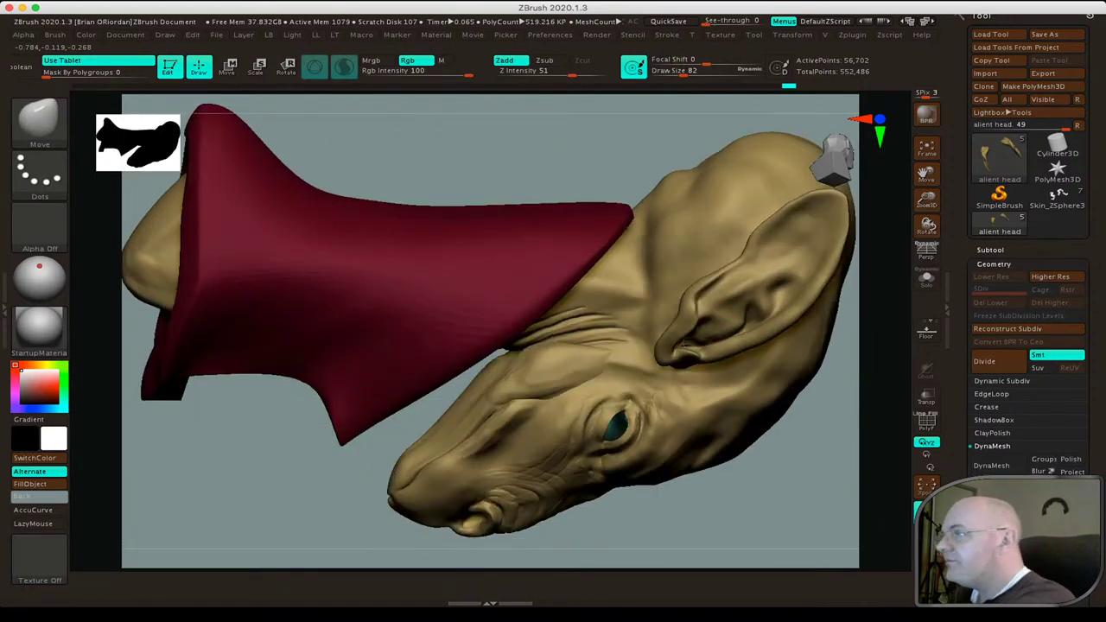
pyautogui.moveTo(867, 136)
pyautogui.mouseDown()
pyautogui.moveTo(852, 130)
pyautogui.moveTo(882, 108)
pyautogui.moveTo(494, 134)
pyautogui.mouseUp()
pyautogui.moveTo(379, 370)
pyautogui.keyDown('alt'); pyautogui.mouseDown()
pyautogui.moveTo(328, 223)
pyautogui.moveTo(363, 207)
pyautogui.mouseUp(); pyautogui.keyUp('alt')
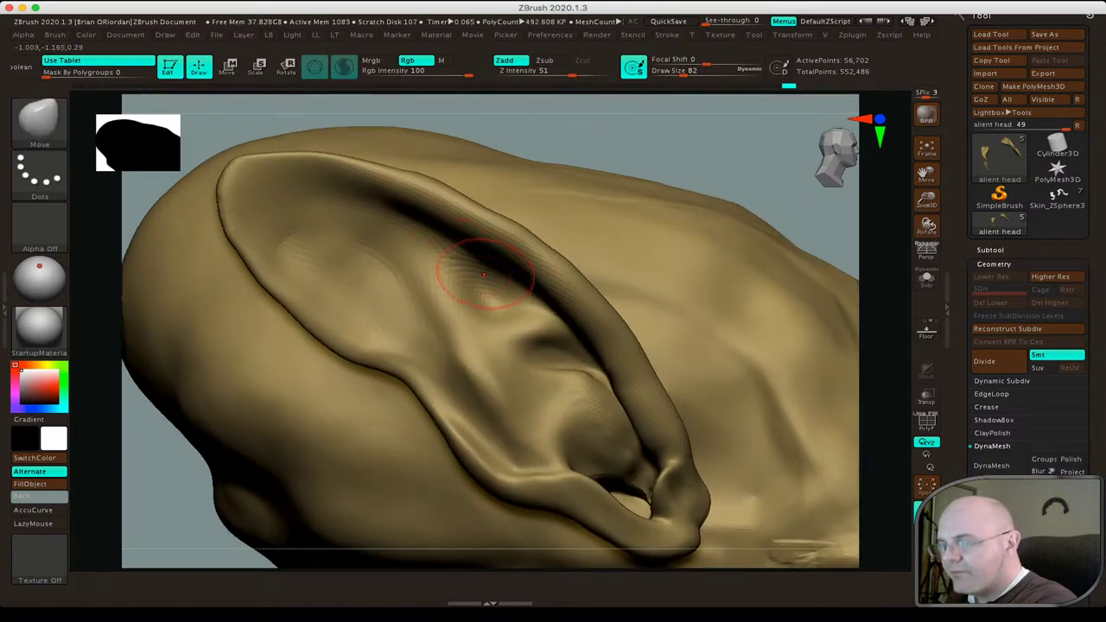
pyautogui.moveTo(466, 259); pyautogui.dragTo(492, 286)
pyautogui.moveTo(443, 241)
pyautogui.keyDown('shift'); pyautogui.mouseDown()
pyautogui.moveTo(471, 255)
pyautogui.moveTo(524, 199)
pyautogui.mouseUp(); pyautogui.keyUp('shift')
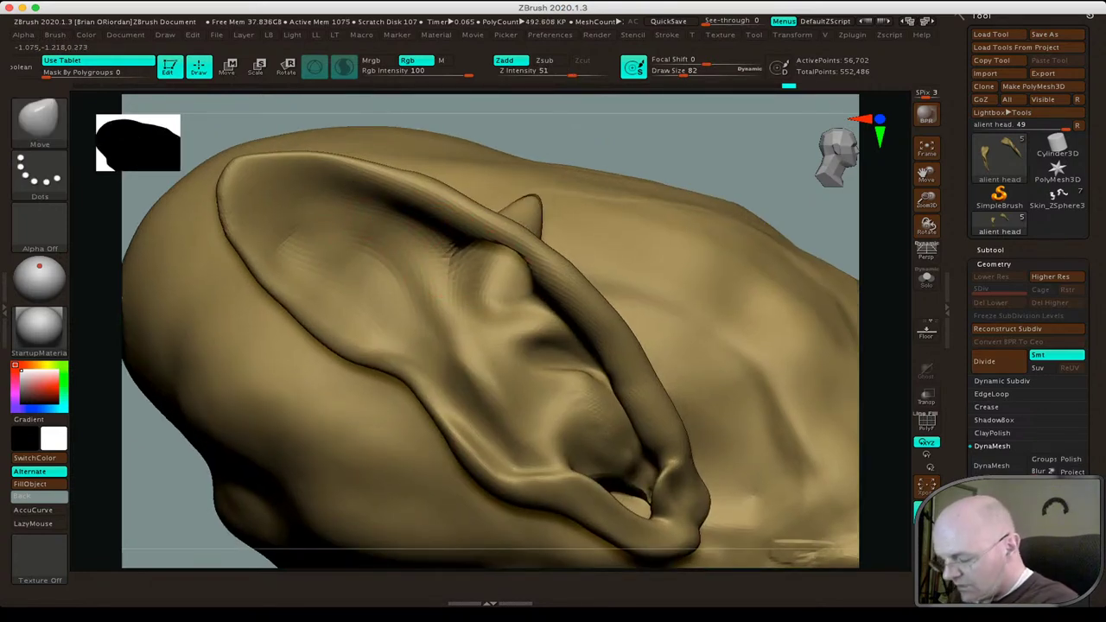
pyautogui.hotkey('ctrl', 'z')
# Mask the inner part of the upper ear with MaskLasso.
pyautogui.press('b')
pyautogui.press('m')
pyautogui.press('l')
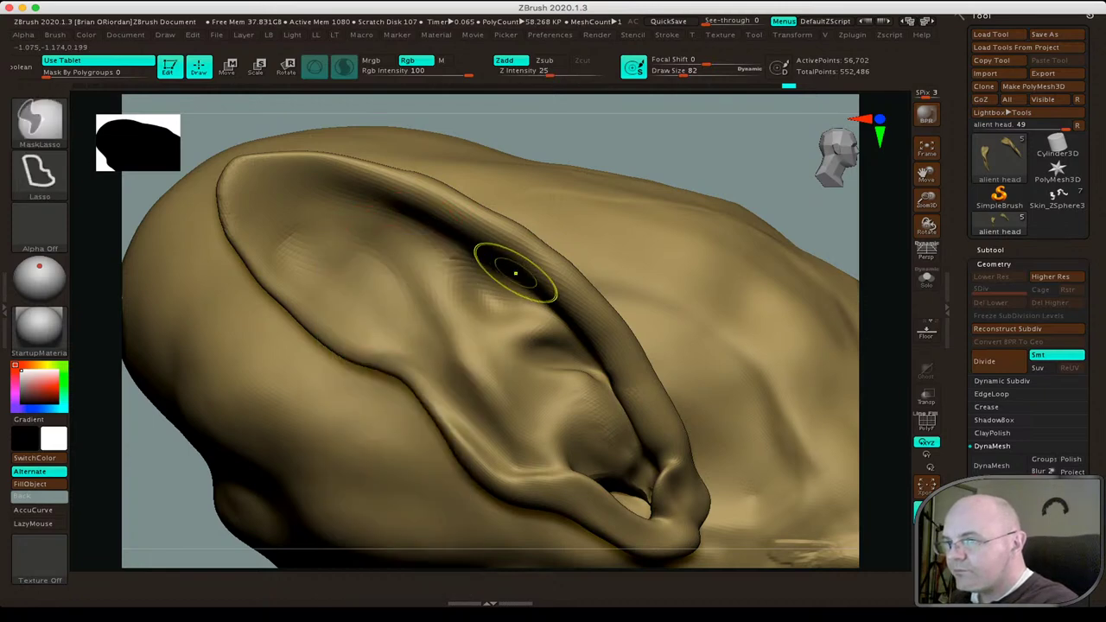
pyautogui.keyDown('ctrl'); pyautogui.moveTo(498, 259); pyautogui.dragTo(536, 285); pyautogui.keyUp('ctrl')
pyautogui.moveTo(230, 192)
pyautogui.keyDown('ctrl'); pyautogui.mouseDown()
pyautogui.moveTo(478, 259)
pyautogui.moveTo(496, 389)
pyautogui.mouseUp(); pyautogui.keyUp('ctrl')
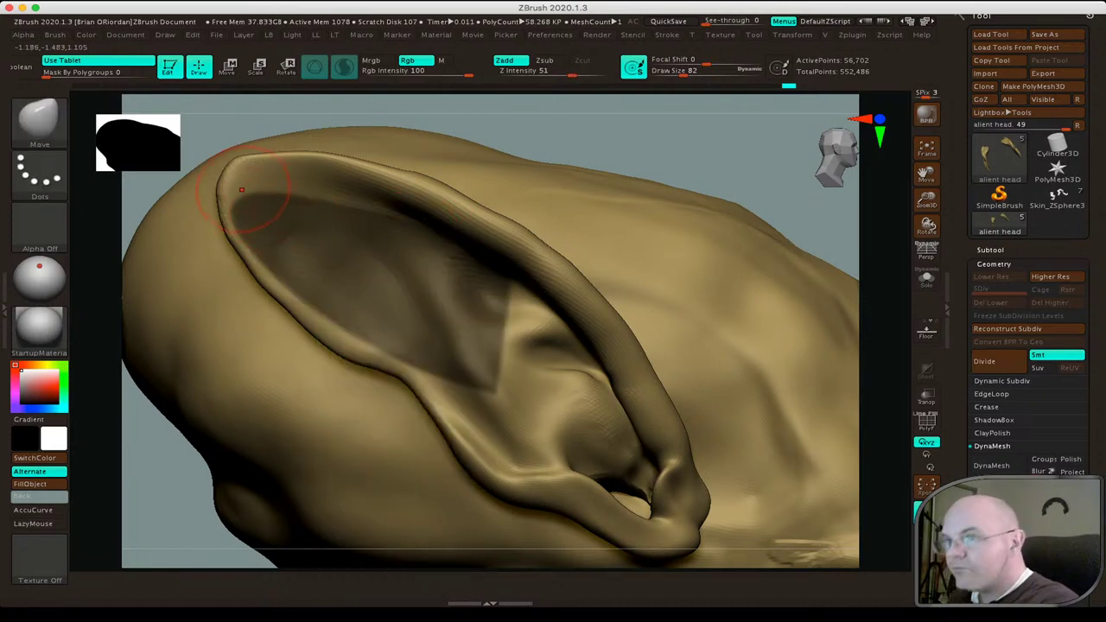
# Switch to the ClayBuildup brush, then build up and smooth clay along the ear's top rim.
pyautogui.press('b')
pyautogui.press('c')
pyautogui.press('l')
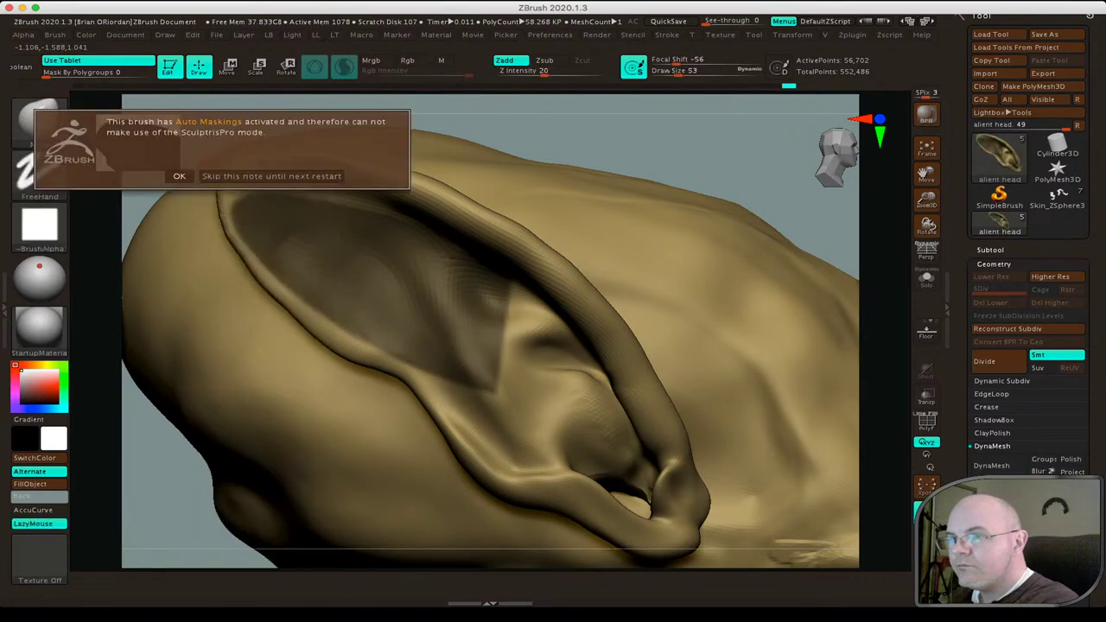
pyautogui.press('Return')
pyautogui.press('b')
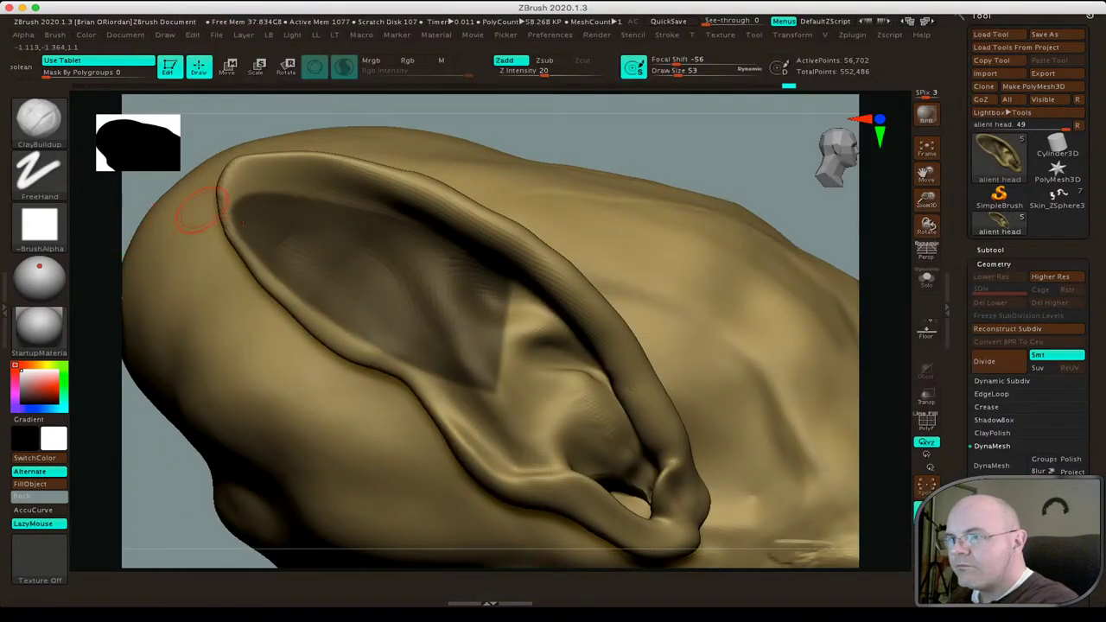
pyautogui.moveTo(231, 187); pyautogui.dragTo(411, 203)
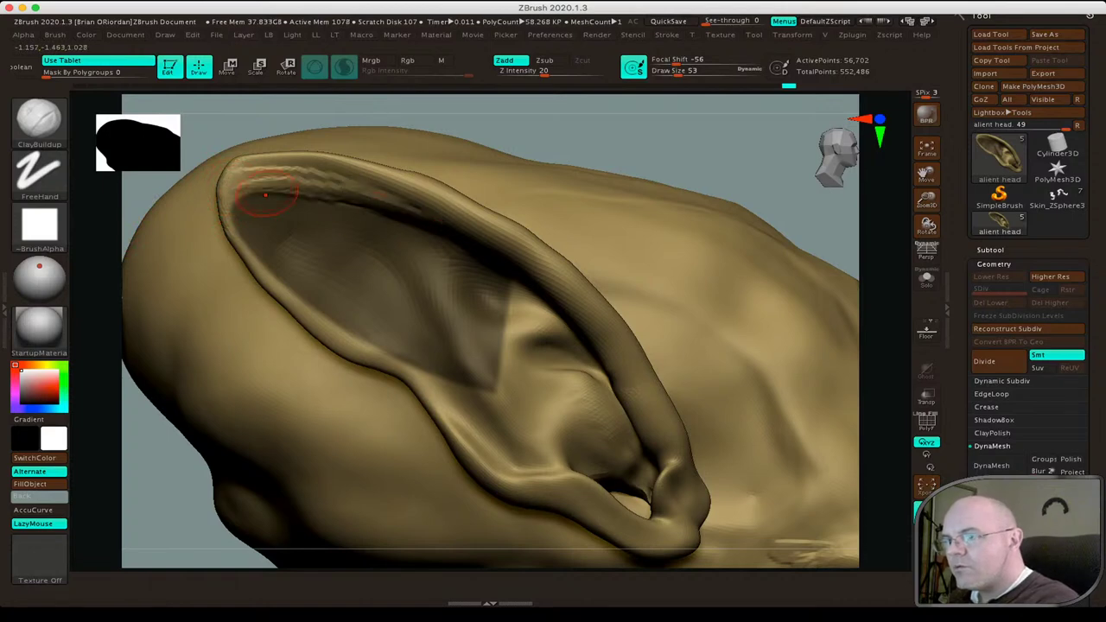
pyautogui.moveTo(272, 193); pyautogui.dragTo(452, 227)
pyautogui.moveTo(242, 178)
pyautogui.keyDown('shift'); pyautogui.mouseDown()
pyautogui.moveTo(406, 197)
pyautogui.moveTo(459, 221)
pyautogui.mouseUp(); pyautogui.keyUp('shift')
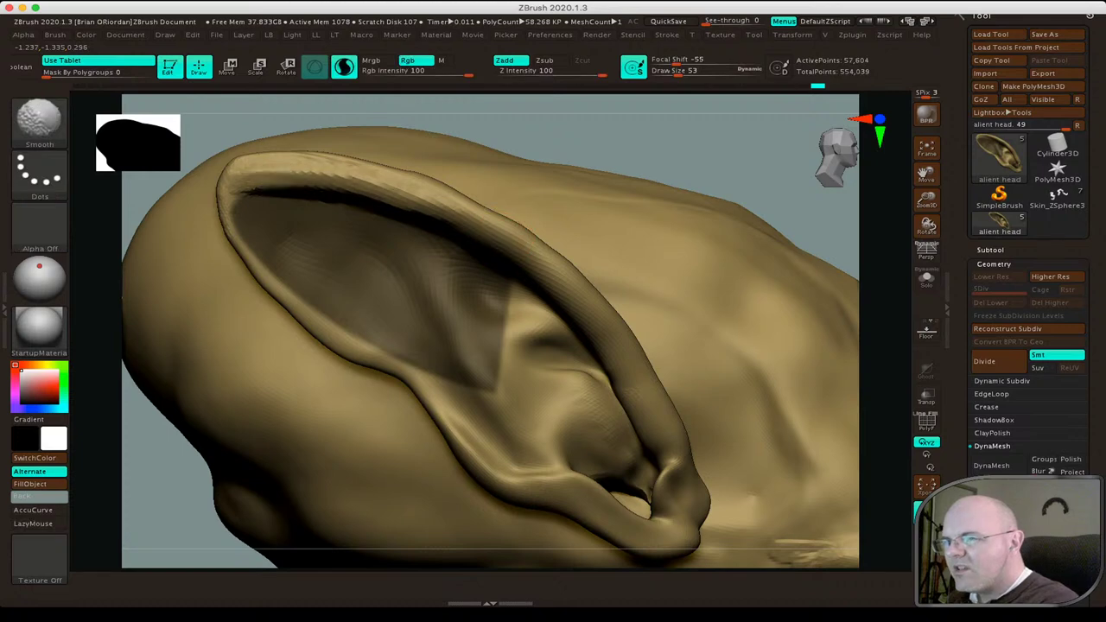
# Clear the mask inside the ear, then build up and smooth the inner ear ridge.
pyautogui.click(242, 191)
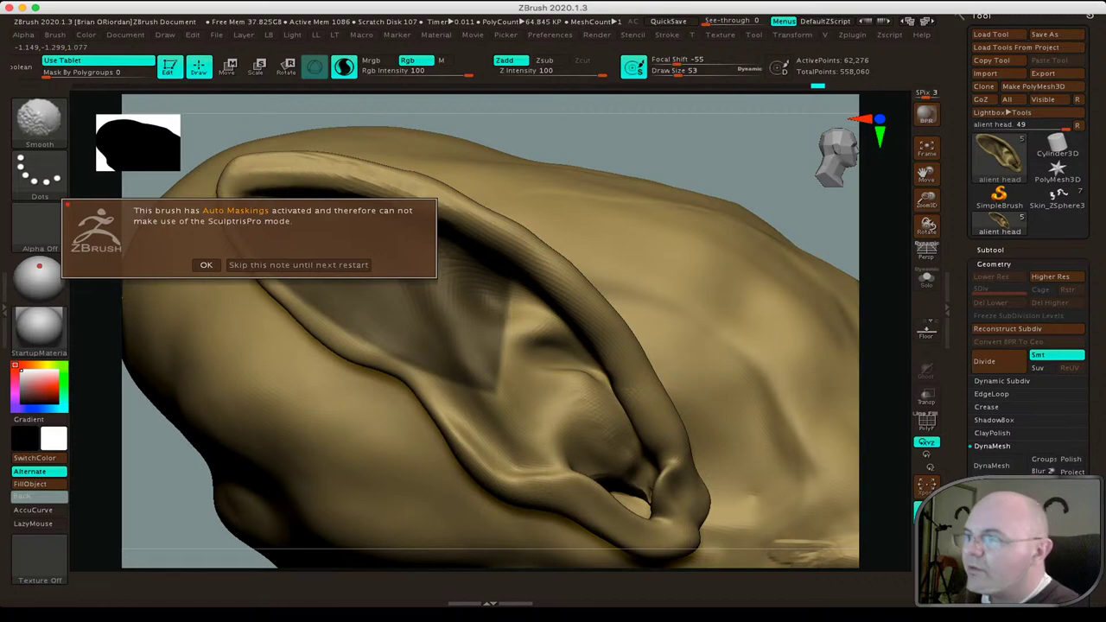
pyautogui.click(205, 265)
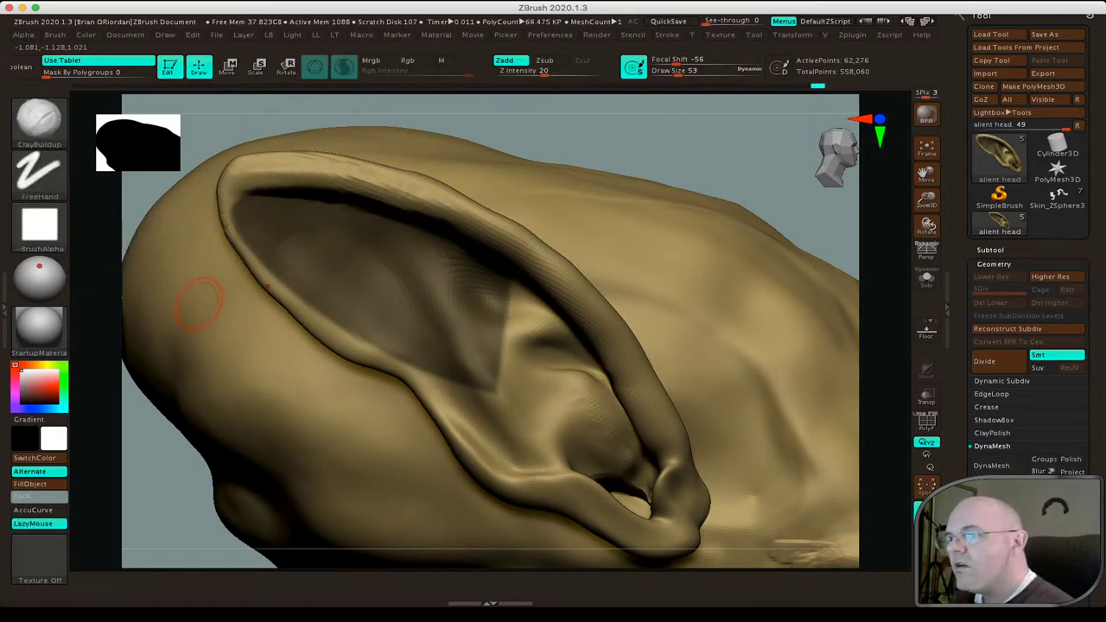
pyautogui.keyDown('ctrl'); pyautogui.moveTo(160, 406); pyautogui.dragTo(173, 436); pyautogui.keyUp('ctrl')
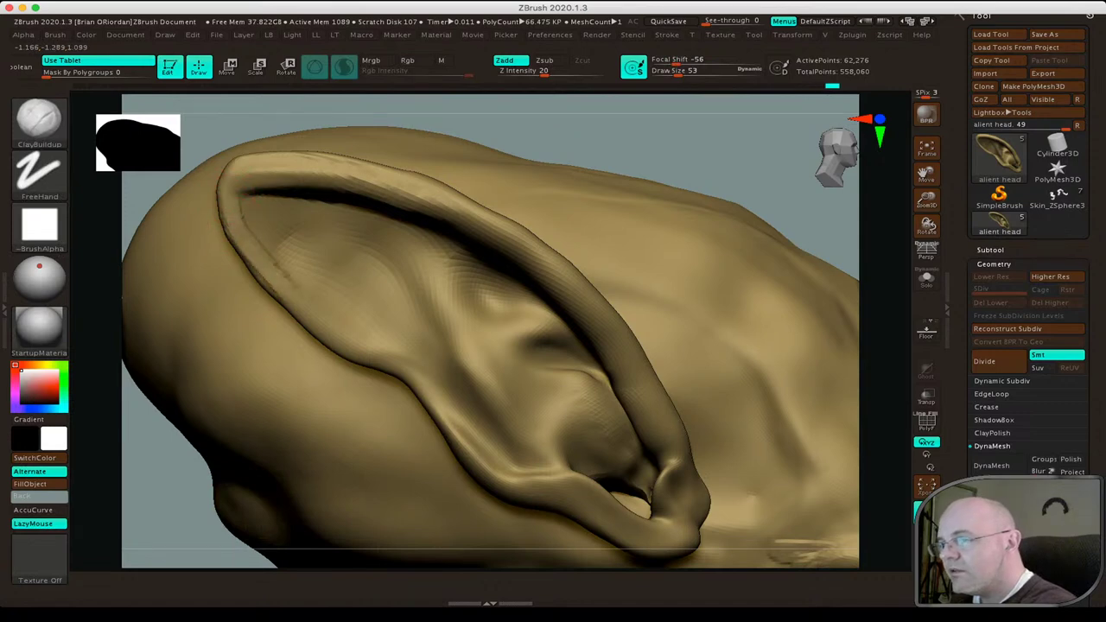
pyautogui.moveTo(273, 229)
pyautogui.mouseDown()
pyautogui.moveTo(383, 259)
pyautogui.moveTo(423, 288)
pyautogui.mouseUp()
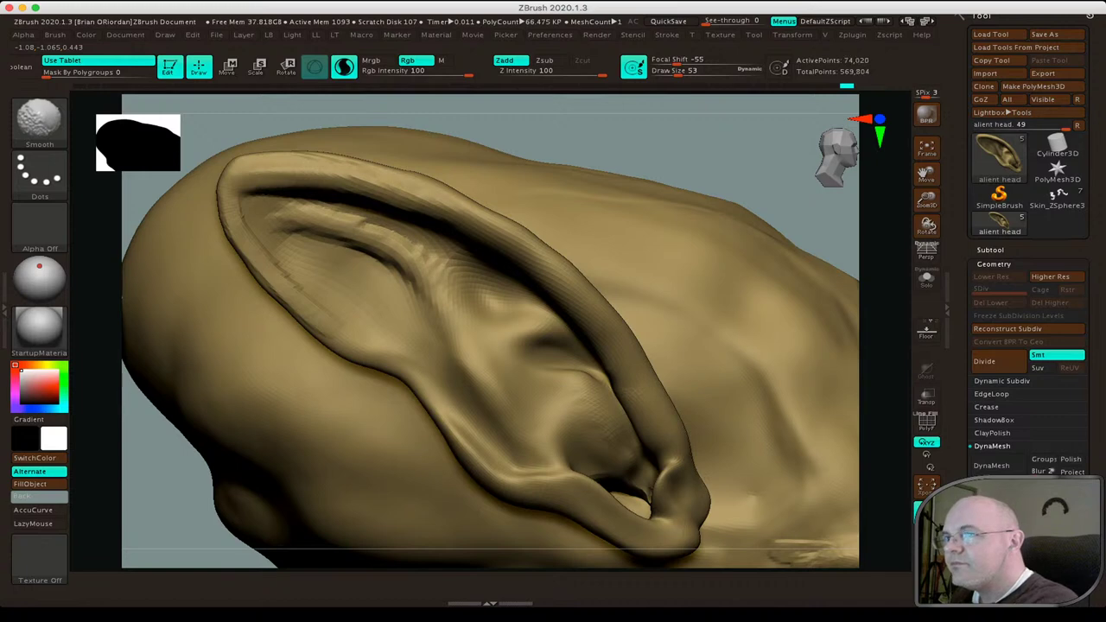
pyautogui.keyDown('shift'); pyautogui.moveTo(398, 251); pyautogui.dragTo(281, 229); pyautogui.keyUp('shift')
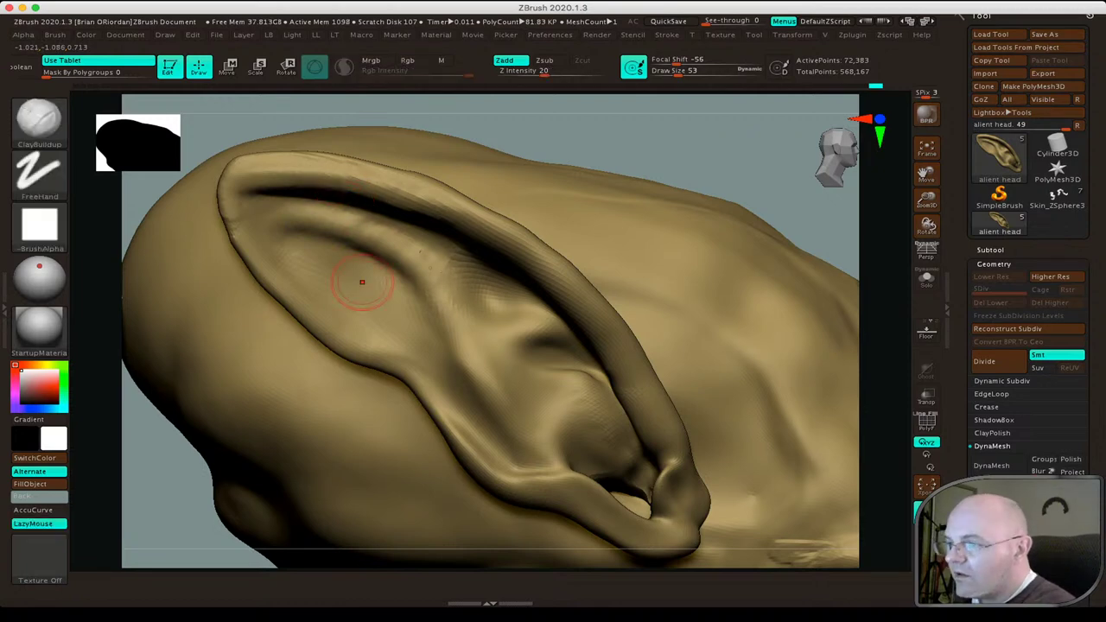
pyautogui.keyDown('alt'); pyautogui.moveTo(362, 282); pyautogui.dragTo(425, 414); pyautogui.keyUp('alt')
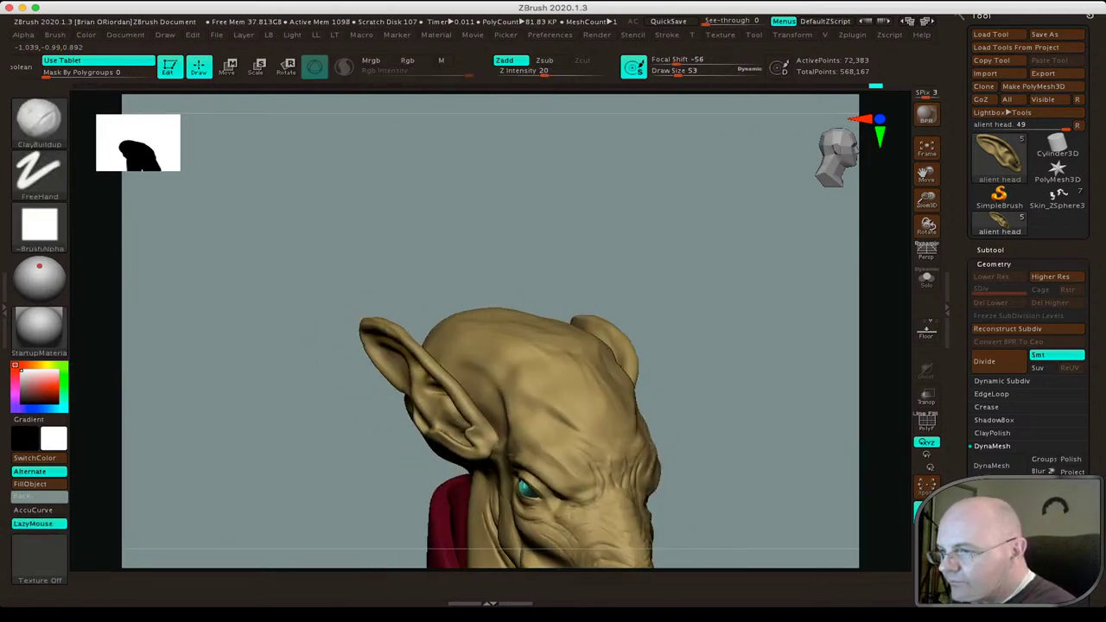
# Turn the head front-on and place the Move Transpose gizmo on the left ear.
pyautogui.moveTo(350, 380)
pyautogui.mouseDown()
pyautogui.moveTo(342, 383)
pyautogui.moveTo(351, 354)
pyautogui.moveTo(363, 385)
pyautogui.moveTo(339, 412)
pyautogui.moveTo(222, 323)
pyautogui.moveTo(319, 244)
pyautogui.mouseUp()
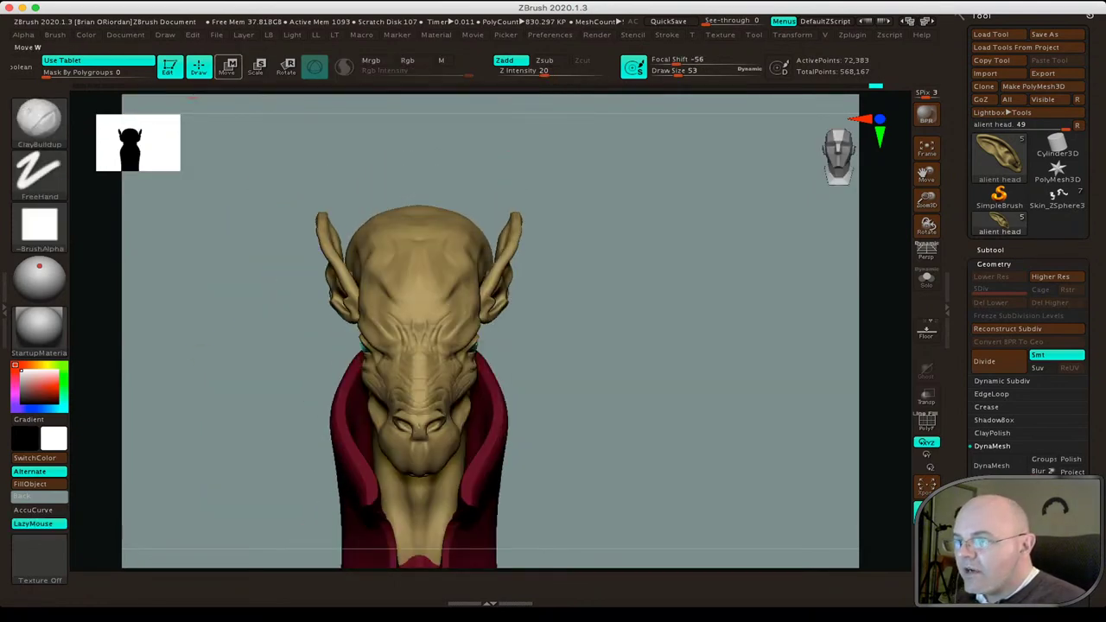
pyautogui.press('w')
pyautogui.moveTo(318, 244)
pyautogui.keyDown('shift'); pyautogui.mouseDown()
pyautogui.moveTo(321, 313)
pyautogui.moveTo(322, 259)
pyautogui.moveTo(333, 264)
pyautogui.mouseUp(); pyautogui.keyUp('shift')
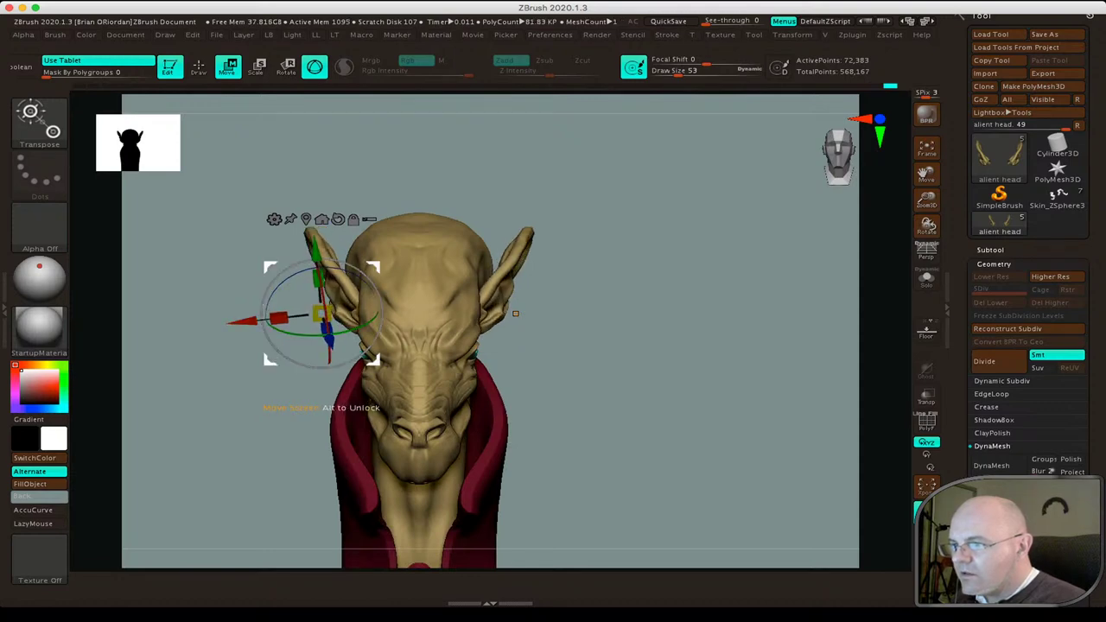
# Scale the ears up slightly and shift them up and back in side profile.
pyautogui.moveTo(324, 408)
pyautogui.mouseDown()
pyautogui.moveTo(327, 442)
pyautogui.moveTo(323, 407)
pyautogui.mouseUp()
pyautogui.moveTo(525, 311); pyautogui.dragTo(692, 313)
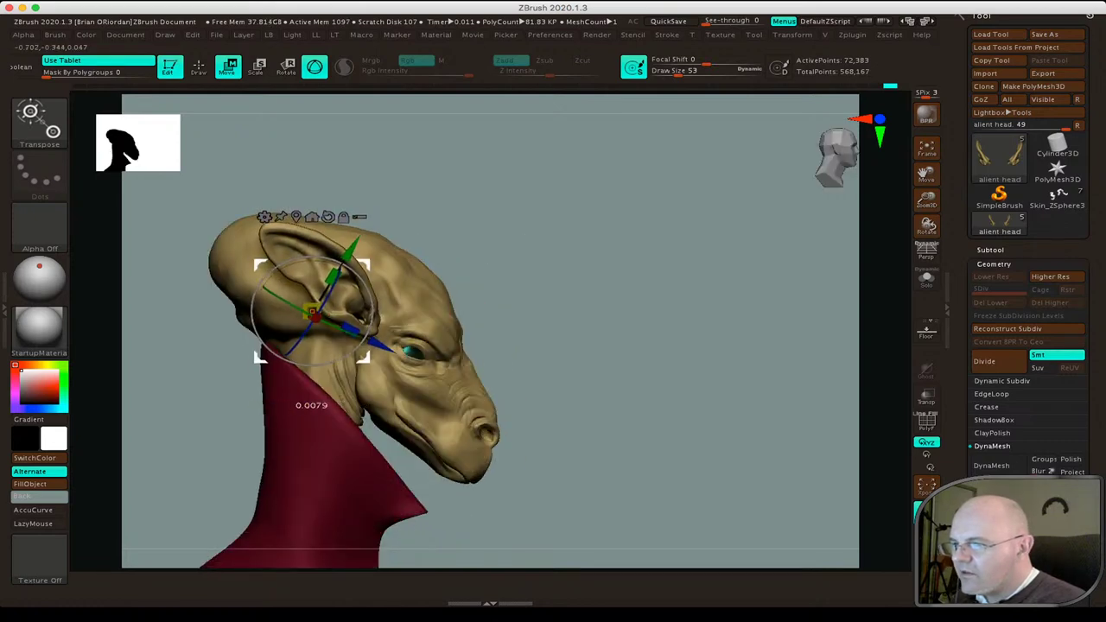
pyautogui.moveTo(311, 311); pyautogui.dragTo(266, 275)
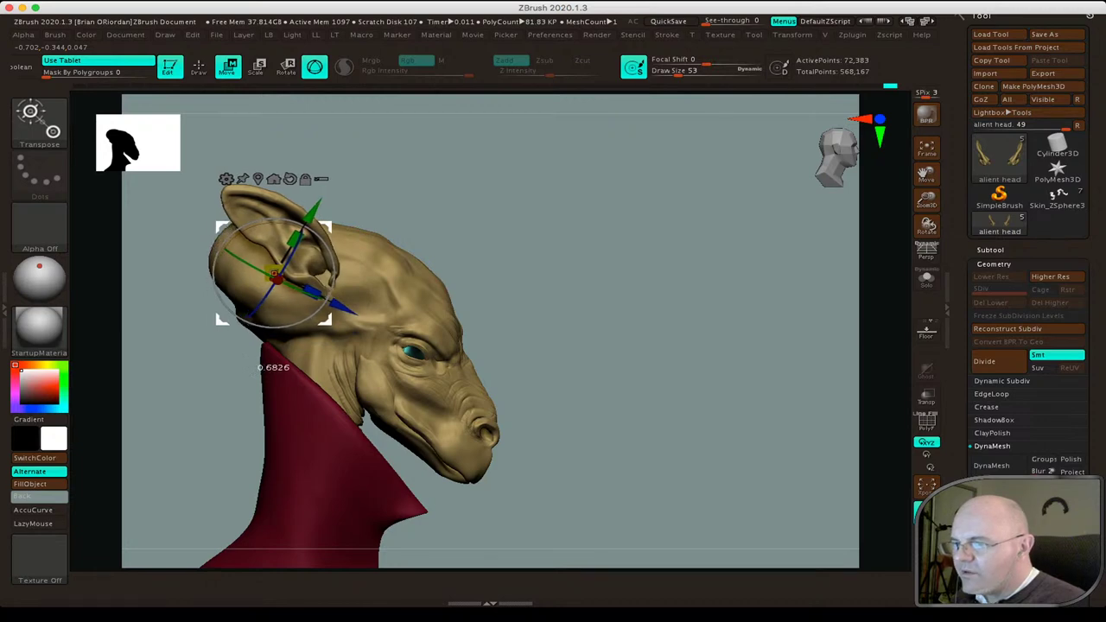
pyautogui.moveTo(670, 276)
pyautogui.mouseDown()
pyautogui.moveTo(504, 274)
pyautogui.moveTo(606, 276)
pyautogui.mouseUp()
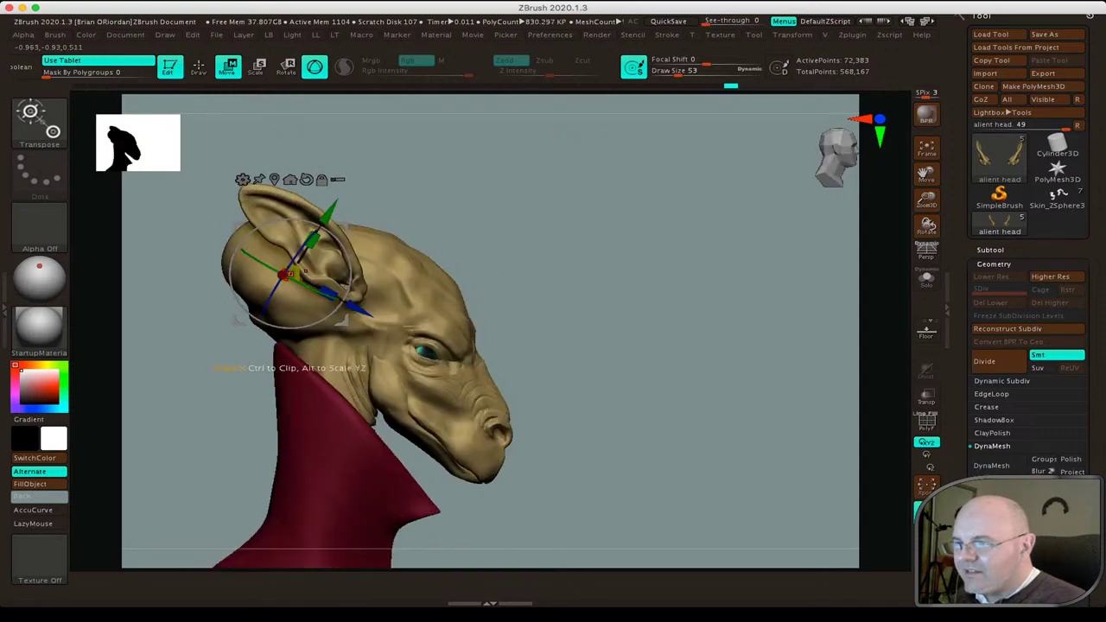
# Spread the ears outward symmetrically and tilt them from a front view.
pyautogui.moveTo(292, 286); pyautogui.dragTo(289, 369)
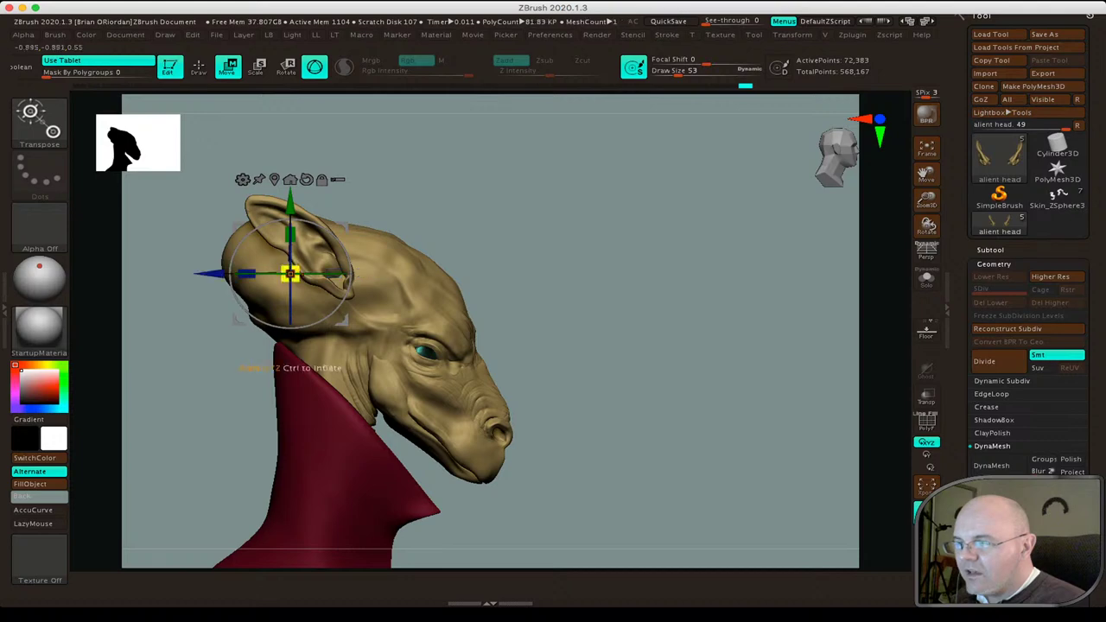
pyautogui.moveTo(290, 368)
pyautogui.mouseDown()
pyautogui.moveTo(471, 277)
pyautogui.moveTo(524, 227)
pyautogui.mouseUp()
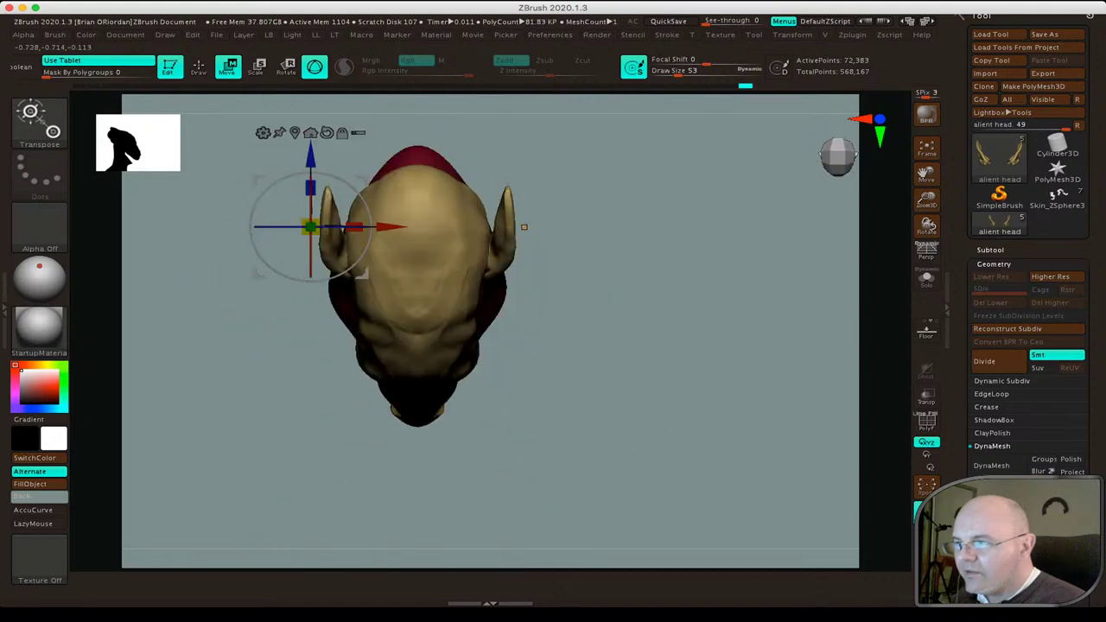
pyautogui.moveTo(313, 321); pyautogui.dragTo(300, 320)
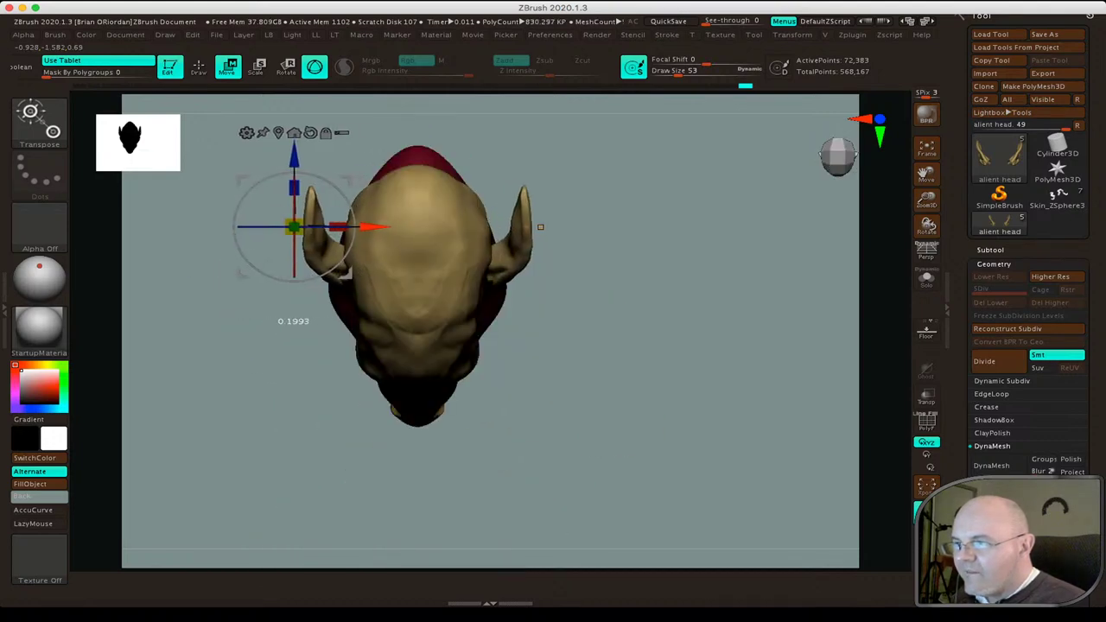
pyautogui.moveTo(533, 227)
pyautogui.mouseDown()
pyautogui.moveTo(554, 217)
pyautogui.moveTo(690, 233)
pyautogui.mouseUp()
pyautogui.scroll(3, 564, 201)
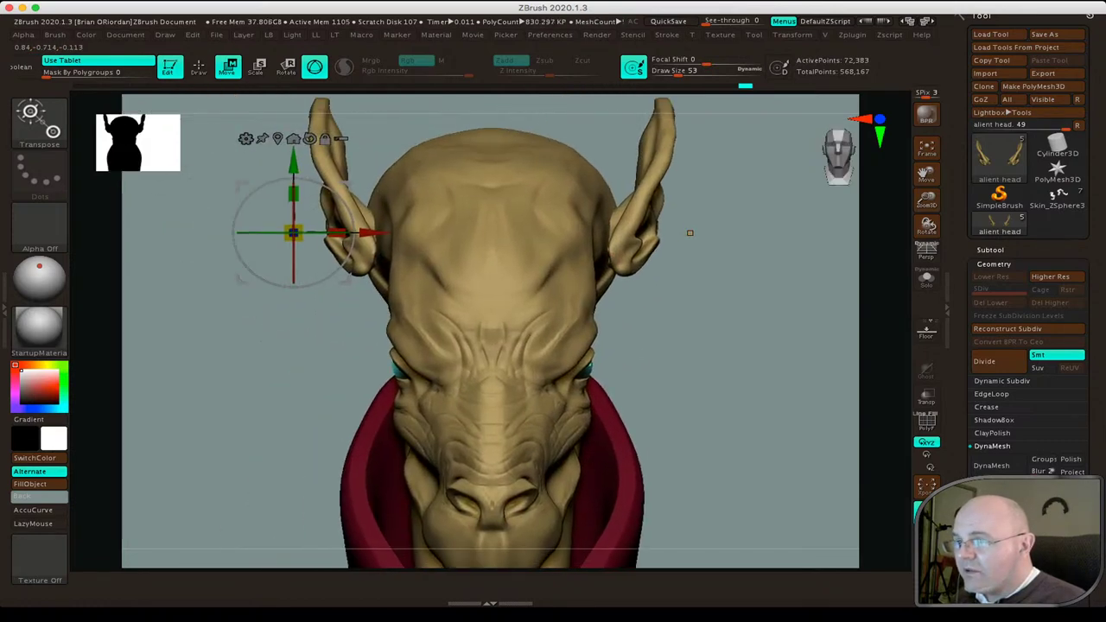
pyautogui.moveTo(294, 268); pyautogui.dragTo(294, 240)
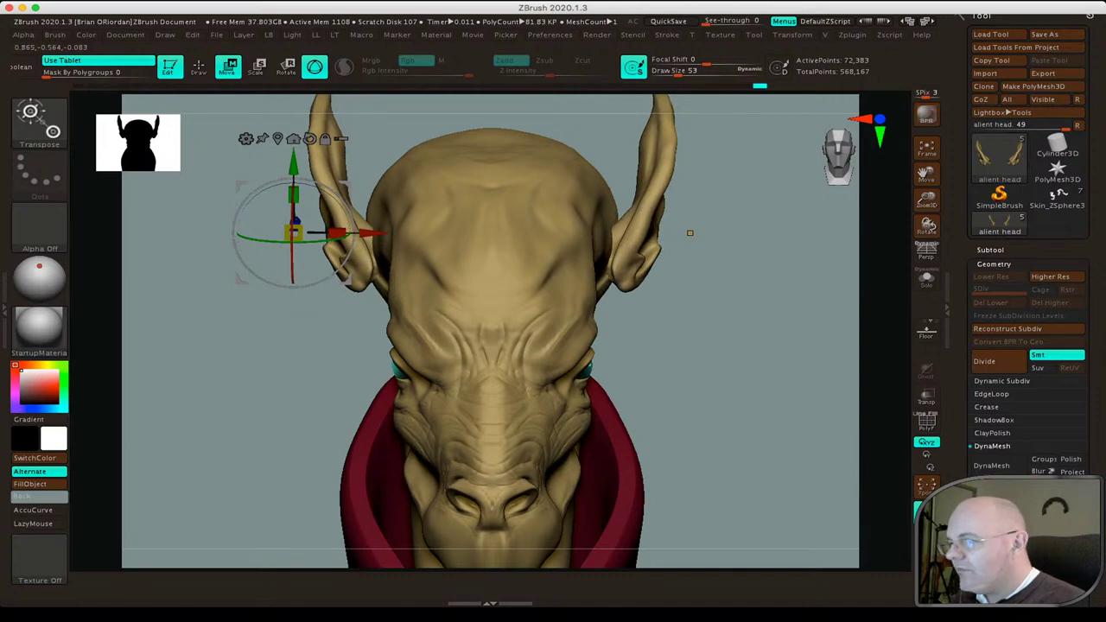
# Rotate the ear counter-clockwise and nudge it slightly down and back.
pyautogui.moveTo(690, 232); pyautogui.dragTo(595, 285)
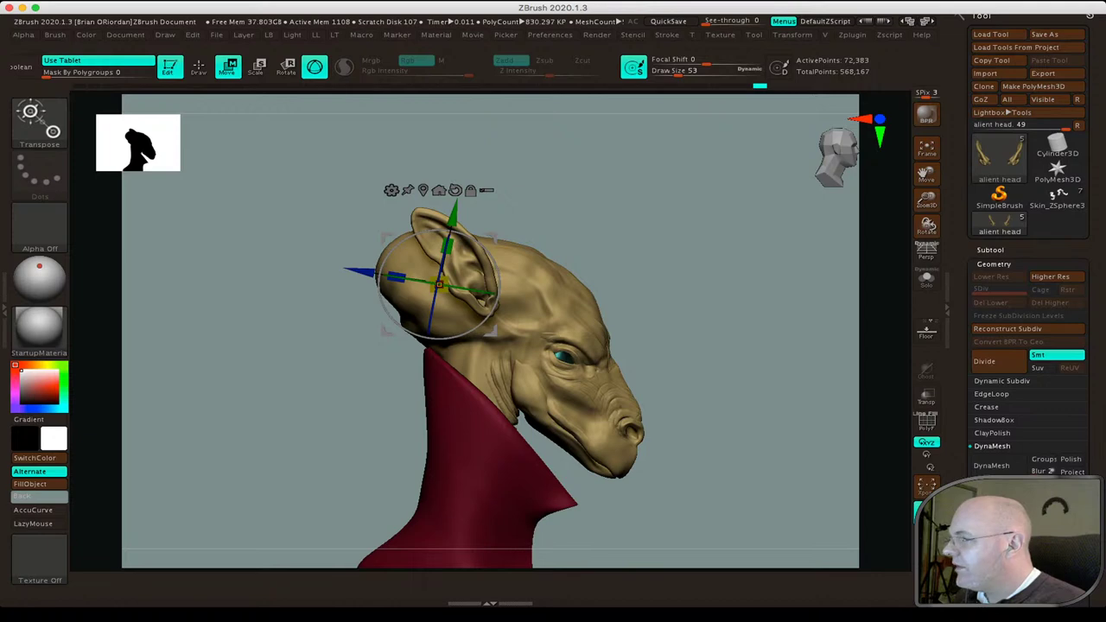
pyautogui.click(991, 250)
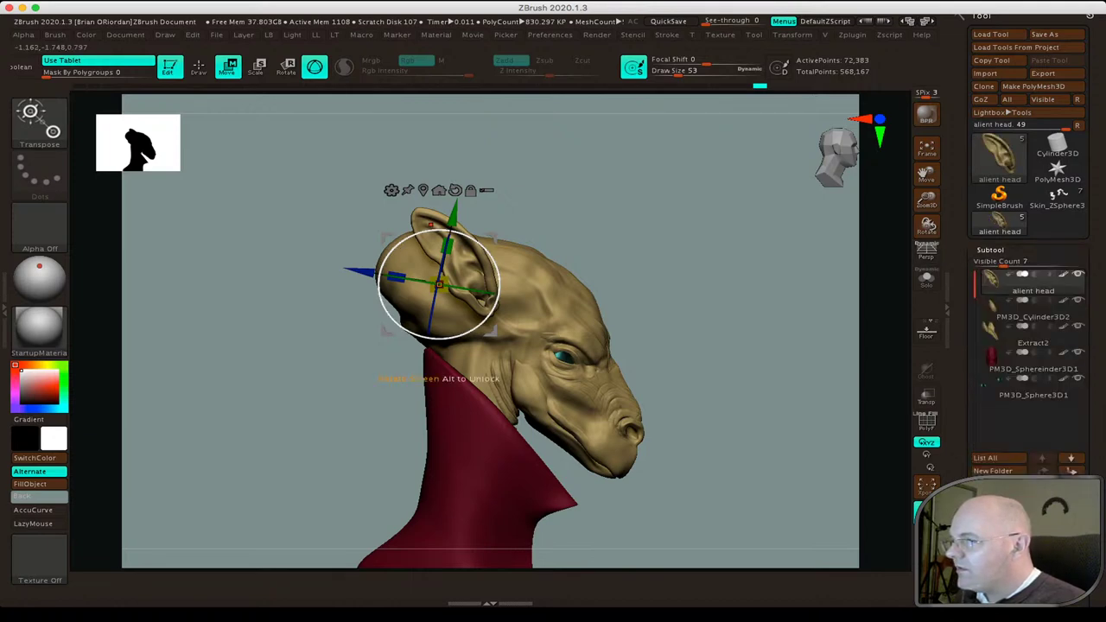
pyautogui.moveTo(432, 226); pyautogui.dragTo(408, 237)
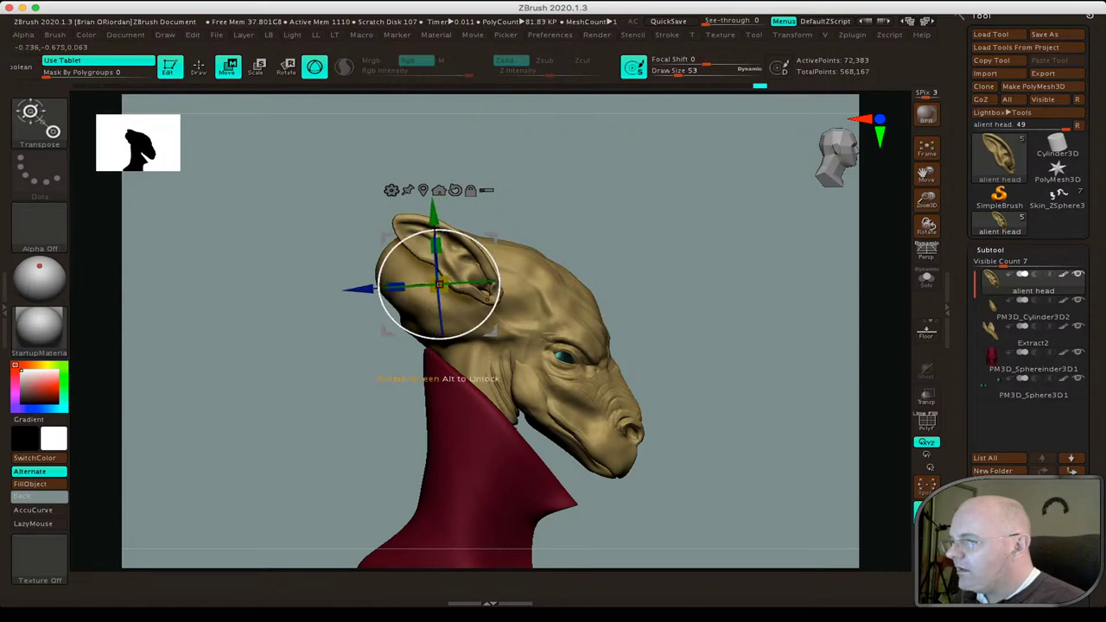
pyautogui.moveTo(439, 285); pyautogui.dragTo(441, 308)
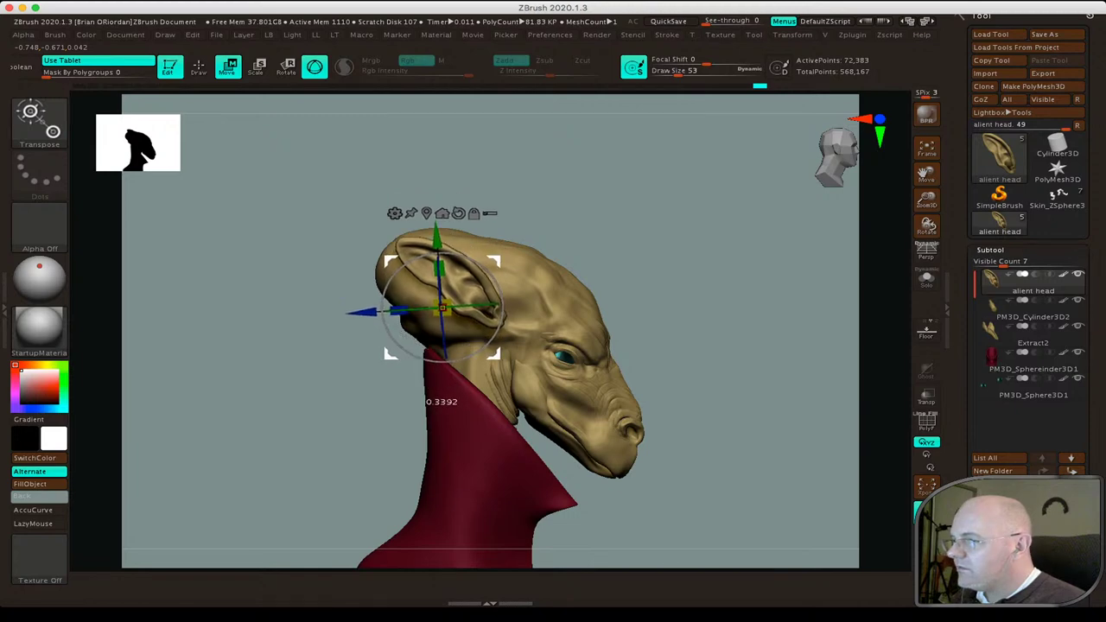
pyautogui.keyDown('shift'); pyautogui.moveTo(691, 311); pyautogui.dragTo(599, 307); pyautogui.keyUp('shift')
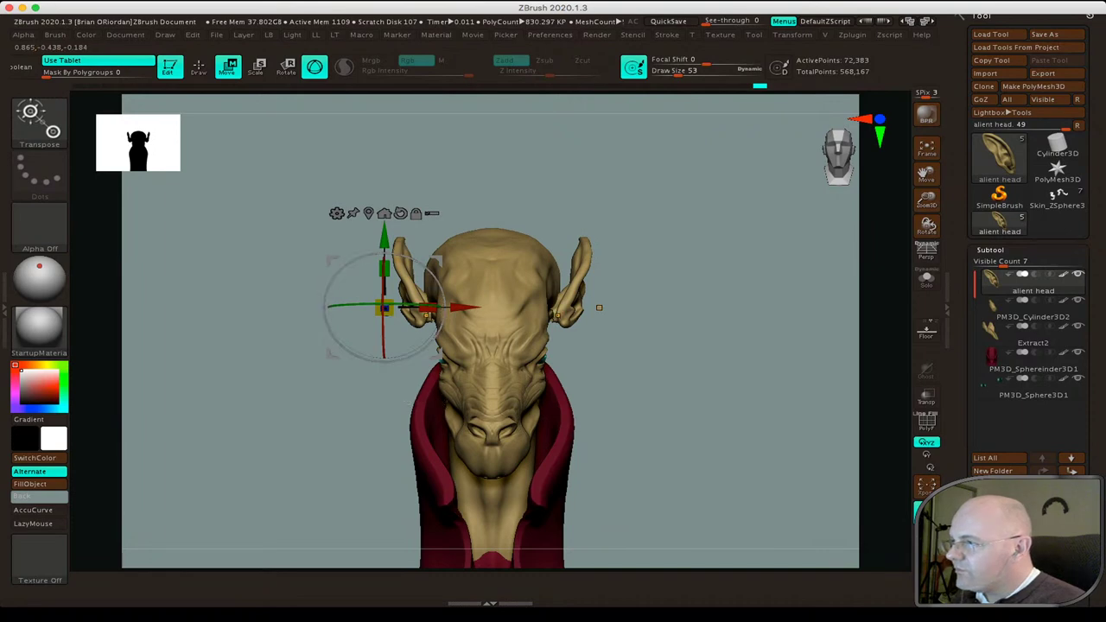
pyautogui.keyDown('ctrl'); pyautogui.moveTo(599, 306); pyautogui.dragTo(625, 301, button='right'); pyautogui.keyUp('ctrl')
# With the ears soloed, lasso-mask the upper part of the ear, then show the full bust again.
pyautogui.hotkey('alt', 's')
pyautogui.moveTo(625, 301); pyautogui.dragTo(629, 276)
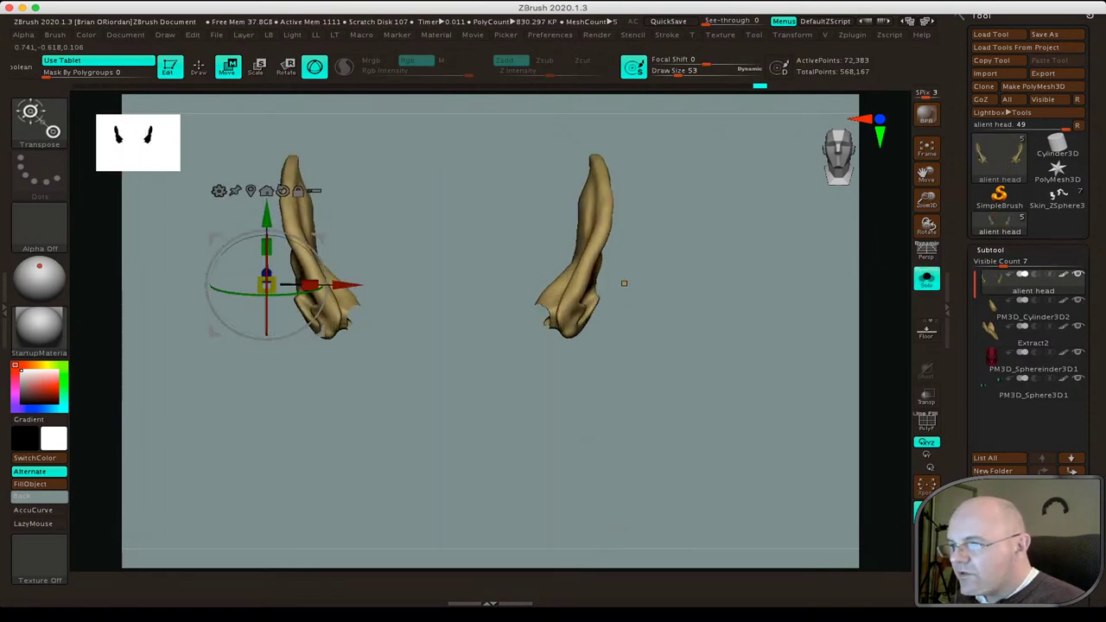
pyautogui.press('ctrl')
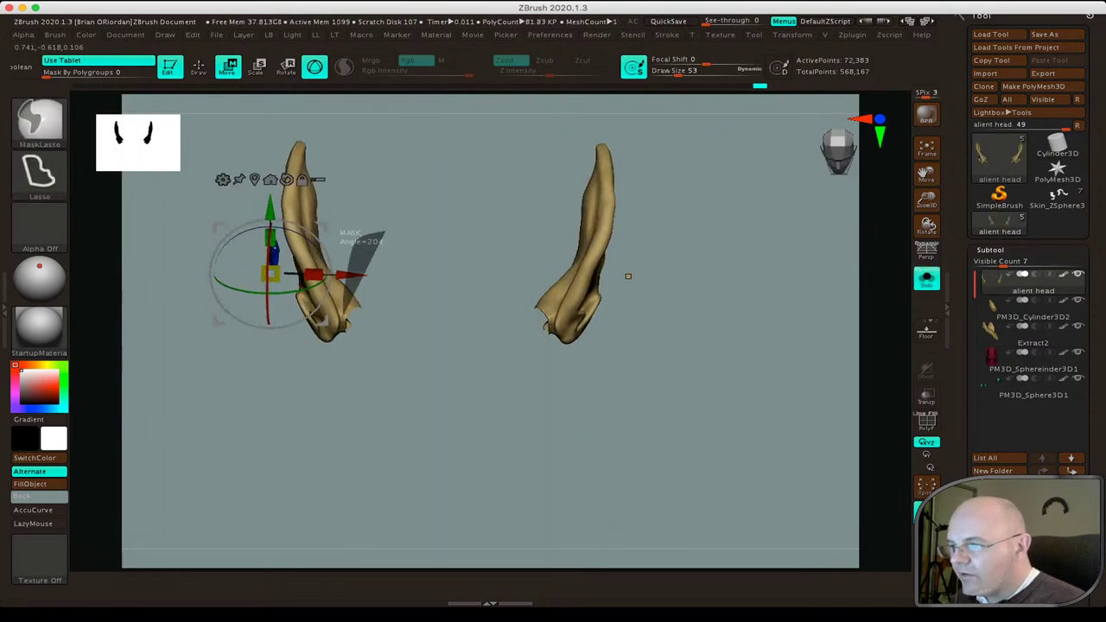
pyautogui.moveTo(629, 276)
pyautogui.mouseDown()
pyautogui.moveTo(646, 413)
pyautogui.moveTo(657, 346)
pyautogui.mouseUp()
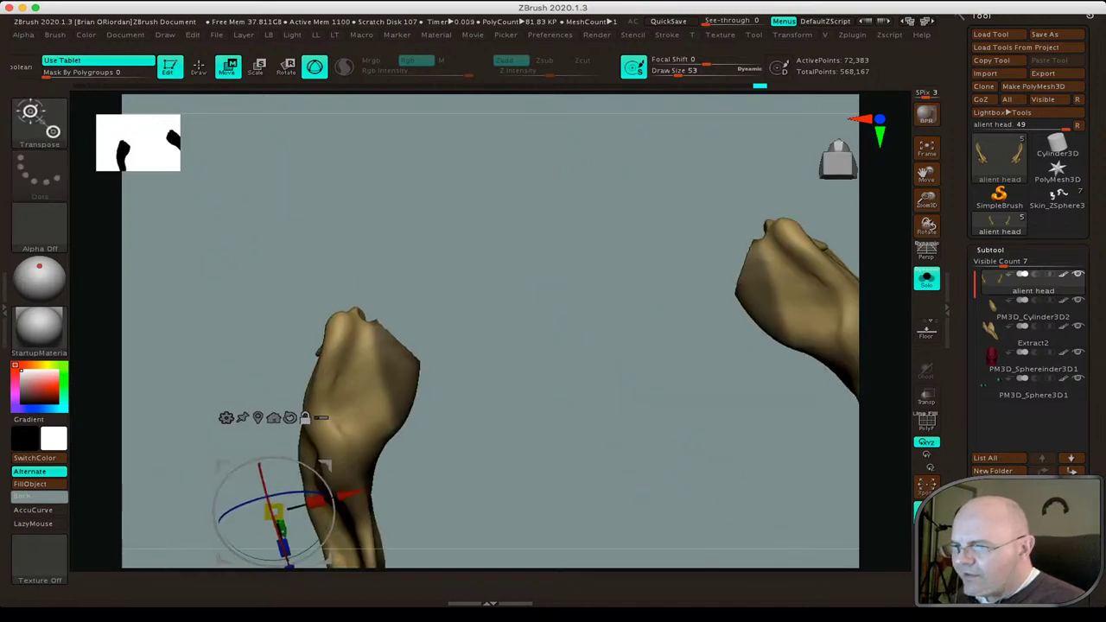
pyautogui.press('ctrl')
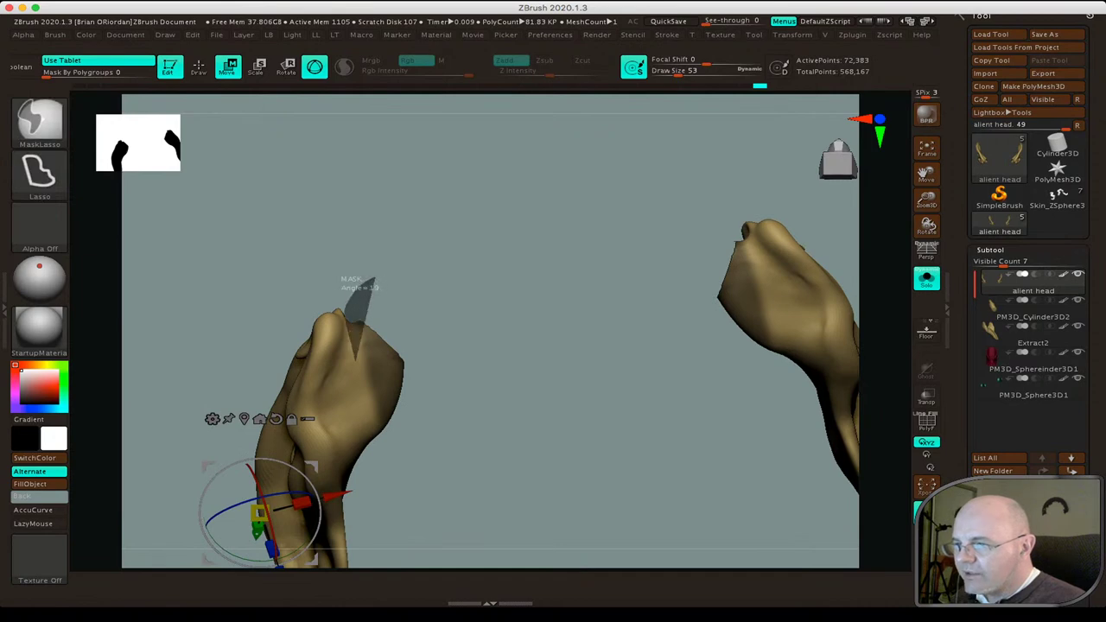
pyautogui.keyDown('ctrl'); pyautogui.moveTo(372, 279); pyautogui.dragTo(432, 385); pyautogui.keyUp('ctrl')
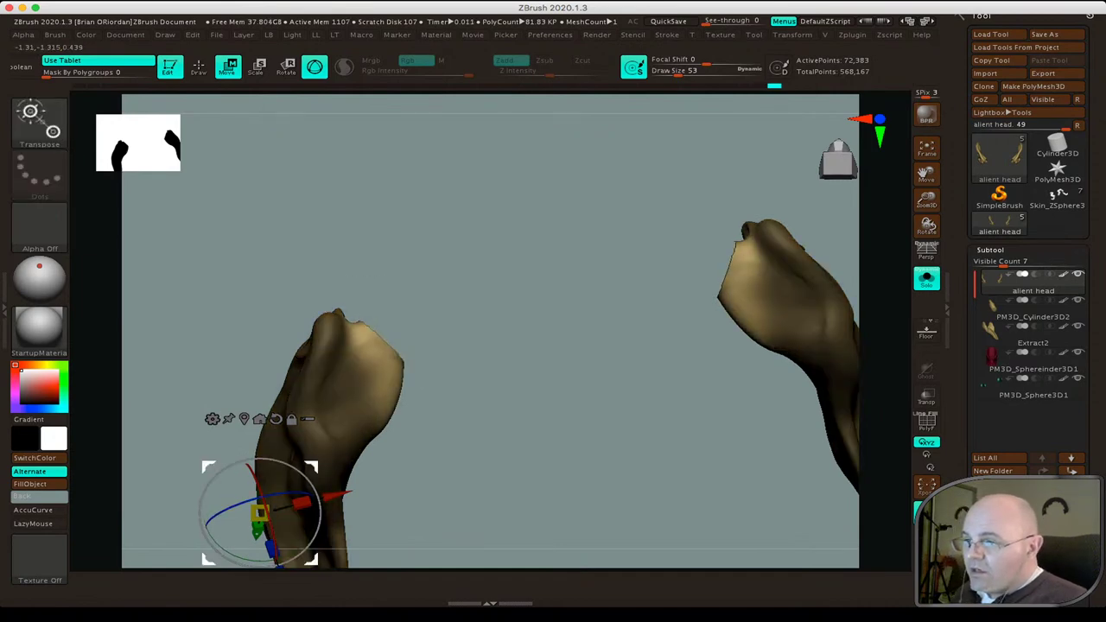
pyautogui.moveTo(873, 346); pyautogui.dragTo(876, 375)
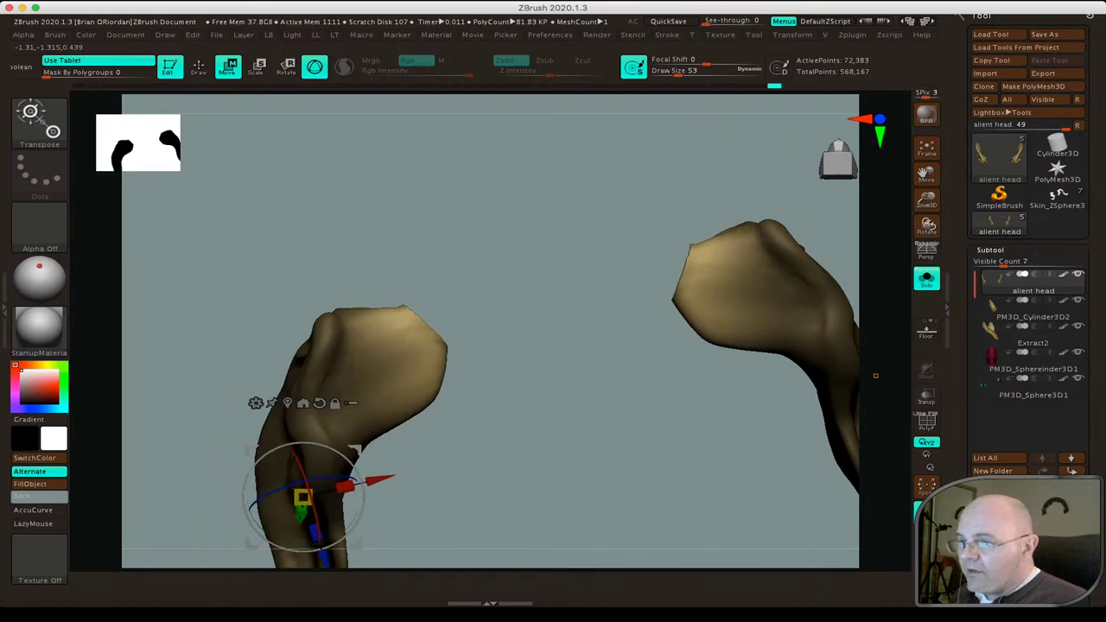
pyautogui.keyDown('ctrl'); pyautogui.moveTo(298, 276); pyautogui.dragTo(221, 275); pyautogui.keyUp('ctrl')
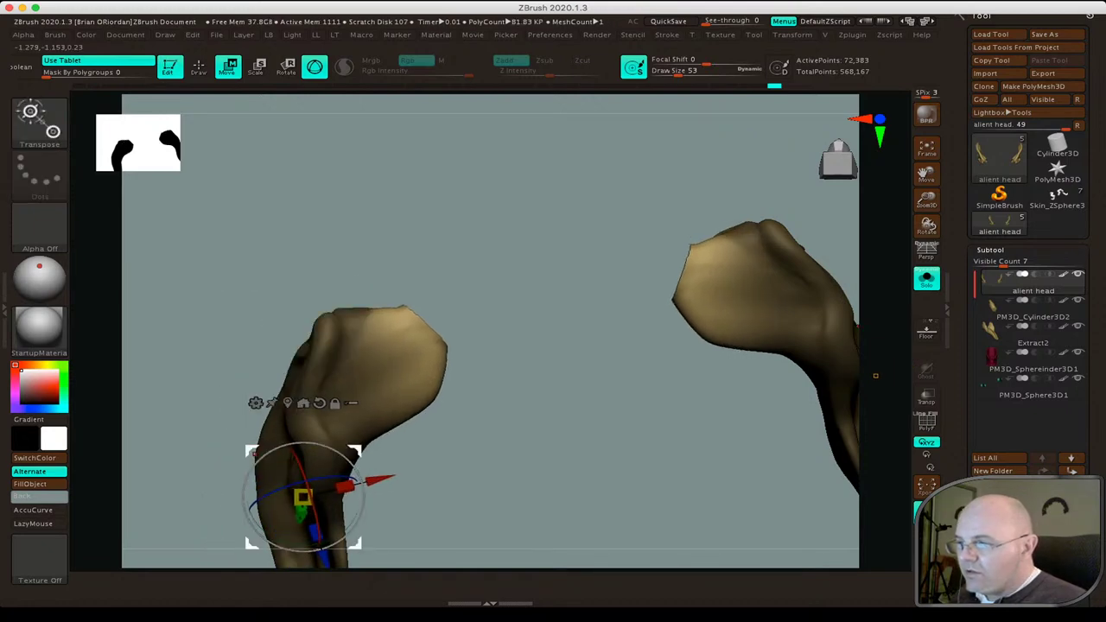
pyautogui.moveTo(876, 376); pyautogui.dragTo(861, 378)
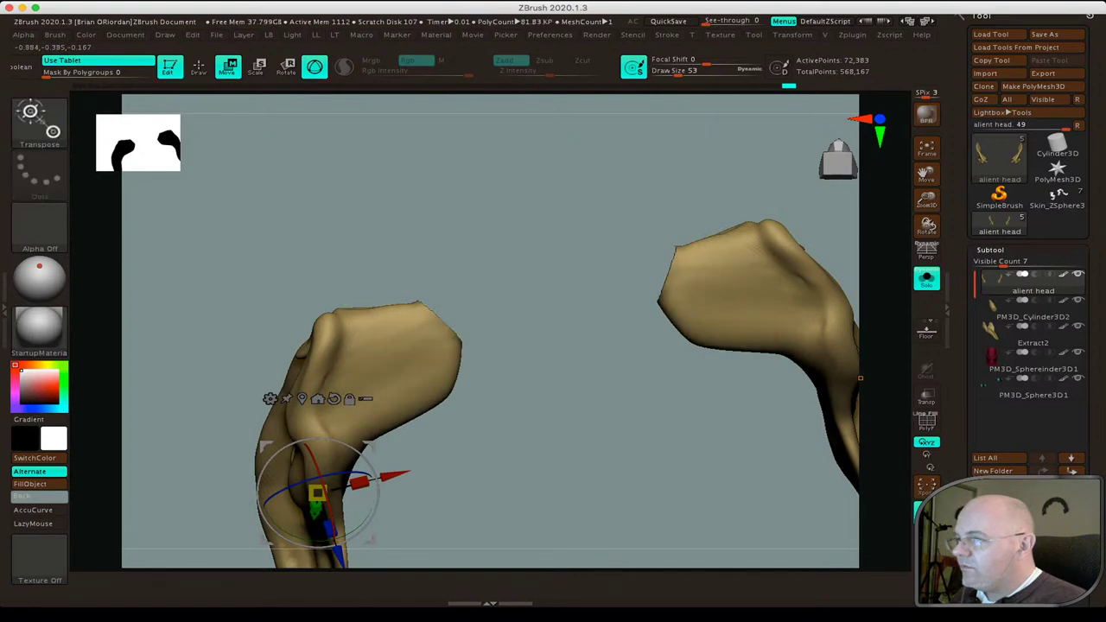
pyautogui.click(927, 279)
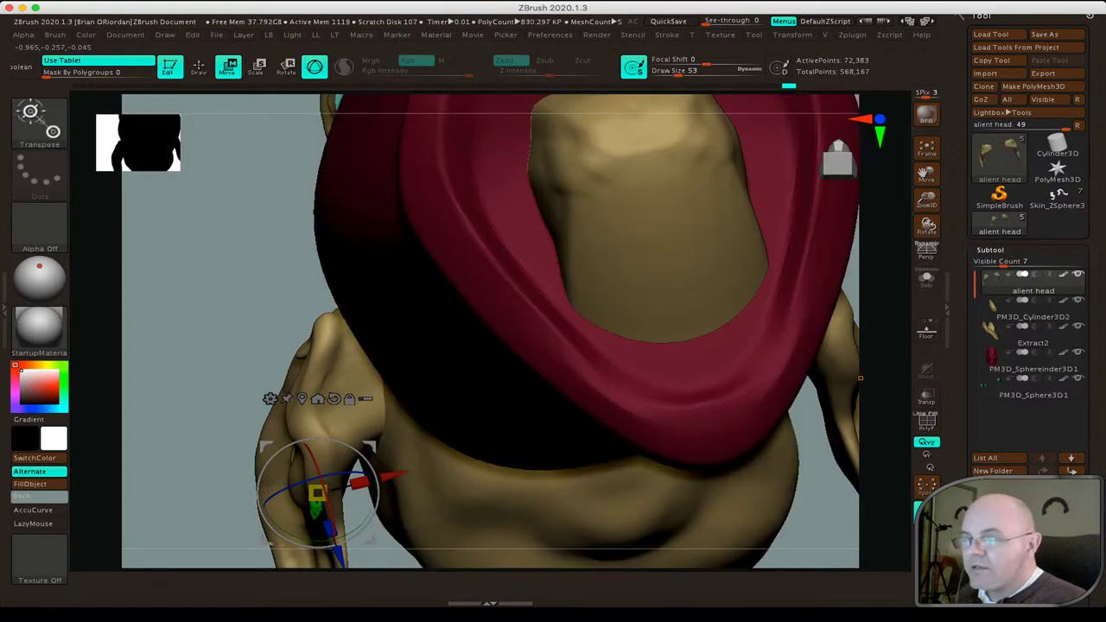
# Select the PM3D_Cylinder3D2 piece, tilt the Extract2 piece, and turn on perspective.
pyautogui.moveTo(865, 380)
pyautogui.mouseDown()
pyautogui.moveTo(856, 397)
pyautogui.moveTo(640, 461)
pyautogui.moveTo(593, 303)
pyautogui.mouseUp()
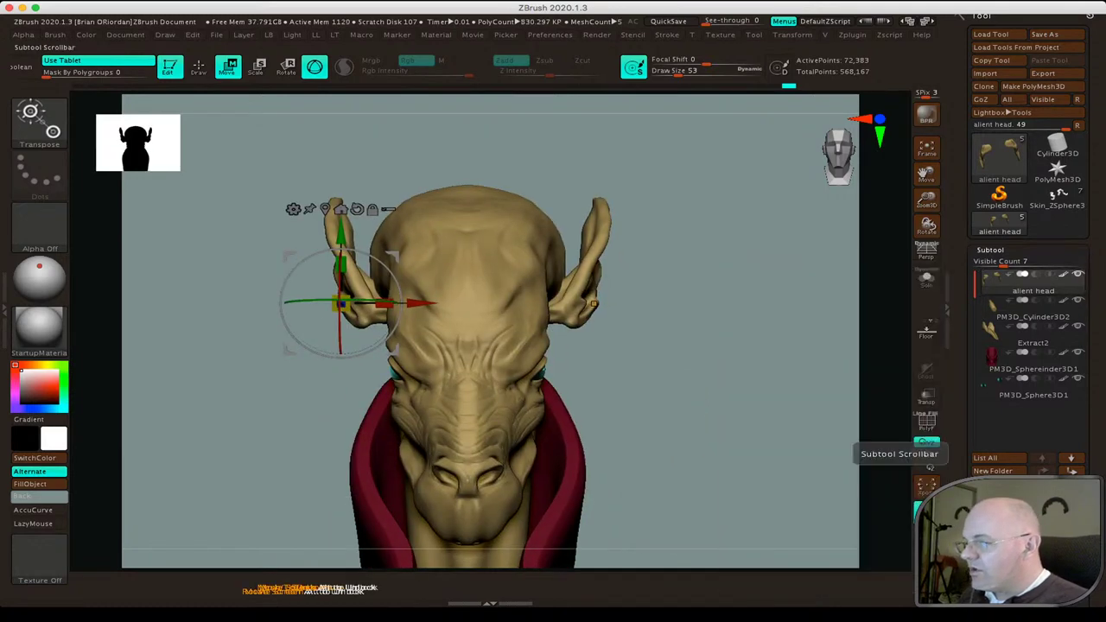
pyautogui.moveTo(216, 302)
pyautogui.mouseDown()
pyautogui.moveTo(505, 303)
pyautogui.moveTo(562, 337)
pyautogui.mouseUp()
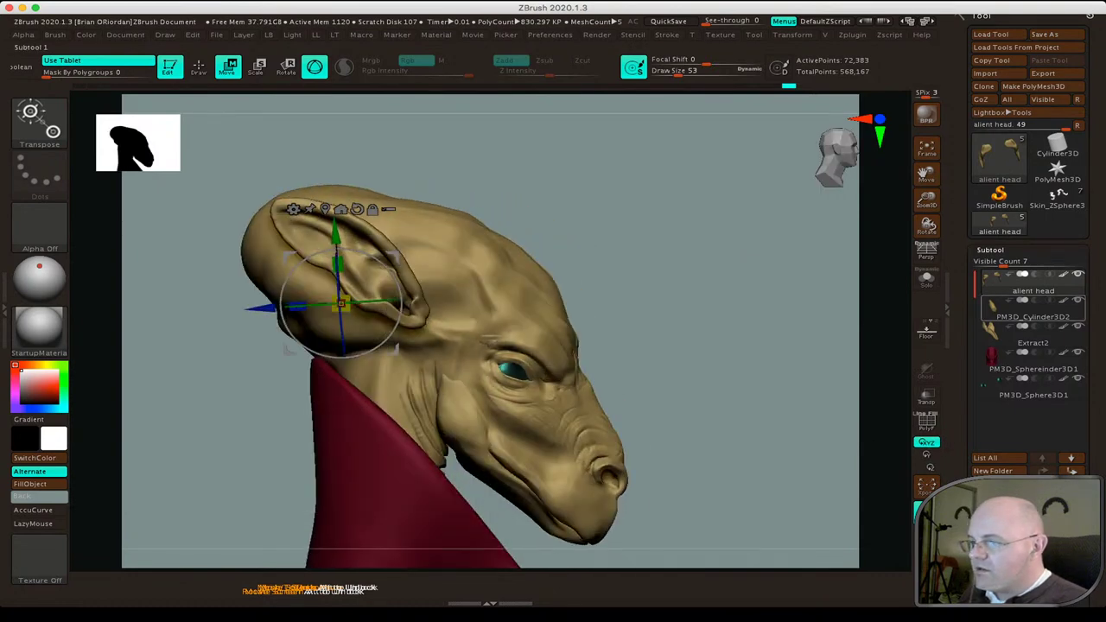
pyautogui.click(1029, 312)
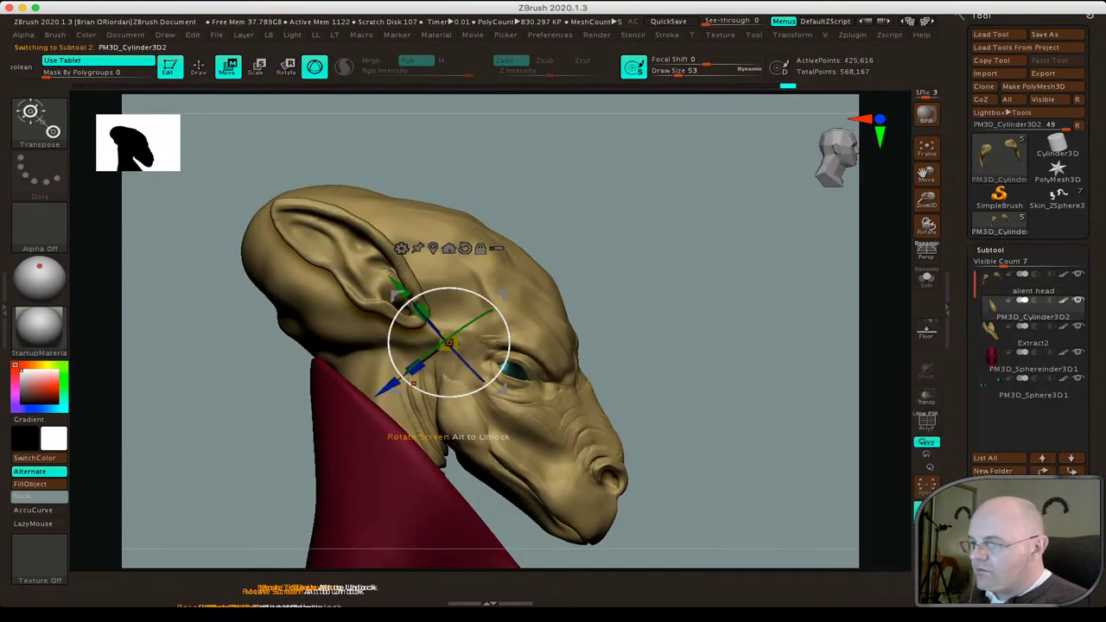
pyautogui.moveTo(692, 389)
pyautogui.mouseDown()
pyautogui.moveTo(752, 389)
pyautogui.moveTo(760, 406)
pyautogui.mouseUp()
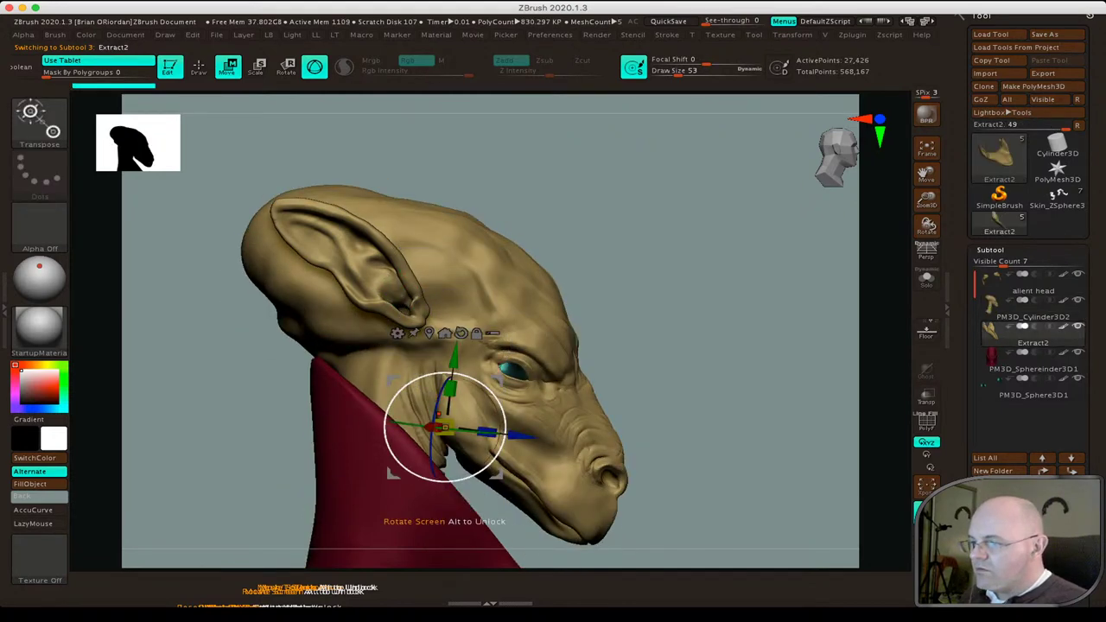
pyautogui.moveTo(444, 481); pyautogui.dragTo(489, 464)
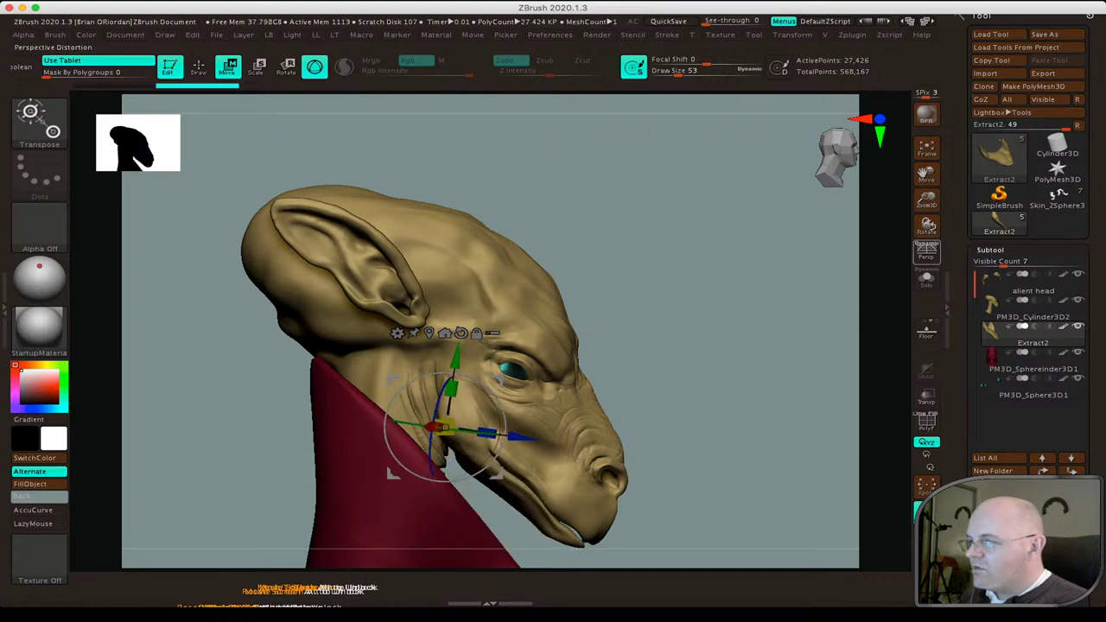
pyautogui.click(927, 253)
pyautogui.moveTo(927, 227); pyautogui.dragTo(927, 227)
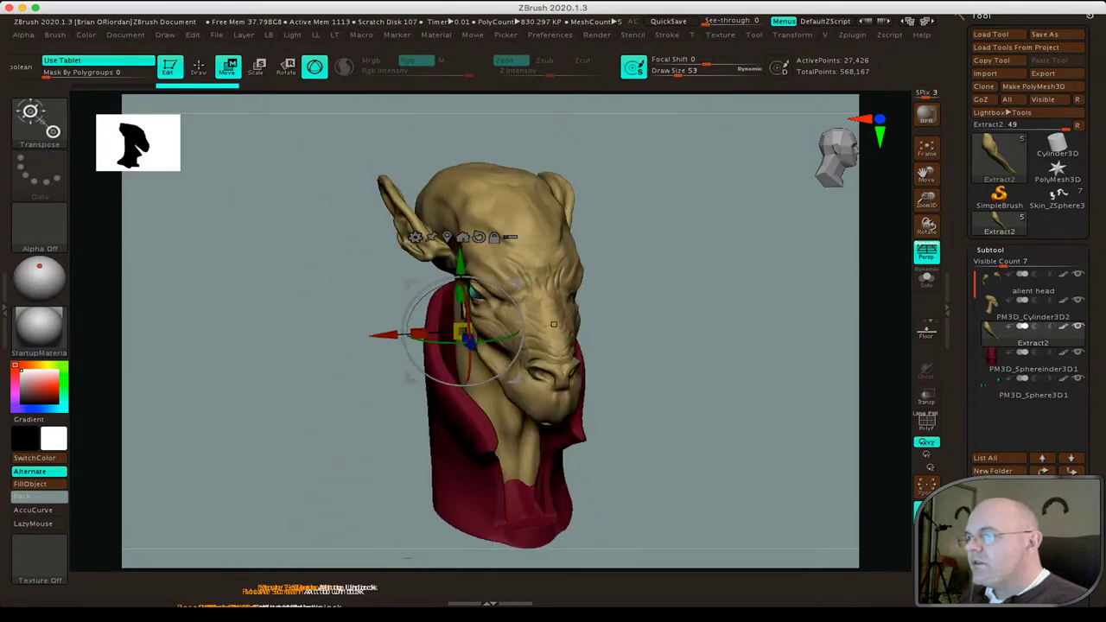
# Select the alient head subtool and nudge the ear right, then lower against the head.
pyautogui.moveTo(553, 328); pyautogui.dragTo(565, 327)
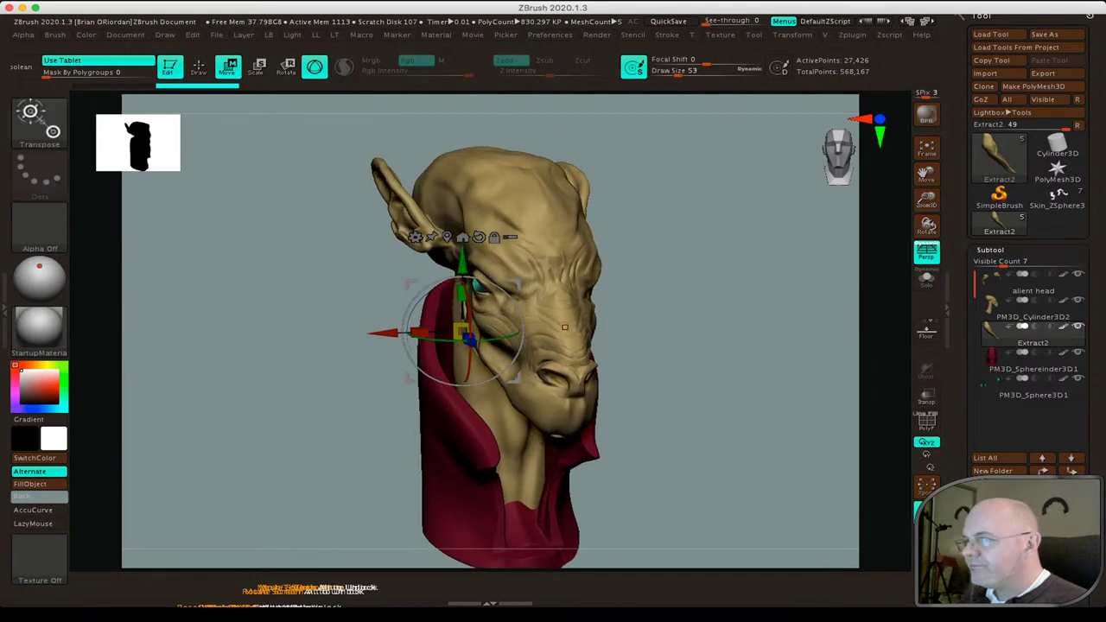
pyautogui.keyDown('alt'); pyautogui.click(564, 327); pyautogui.keyUp('alt')
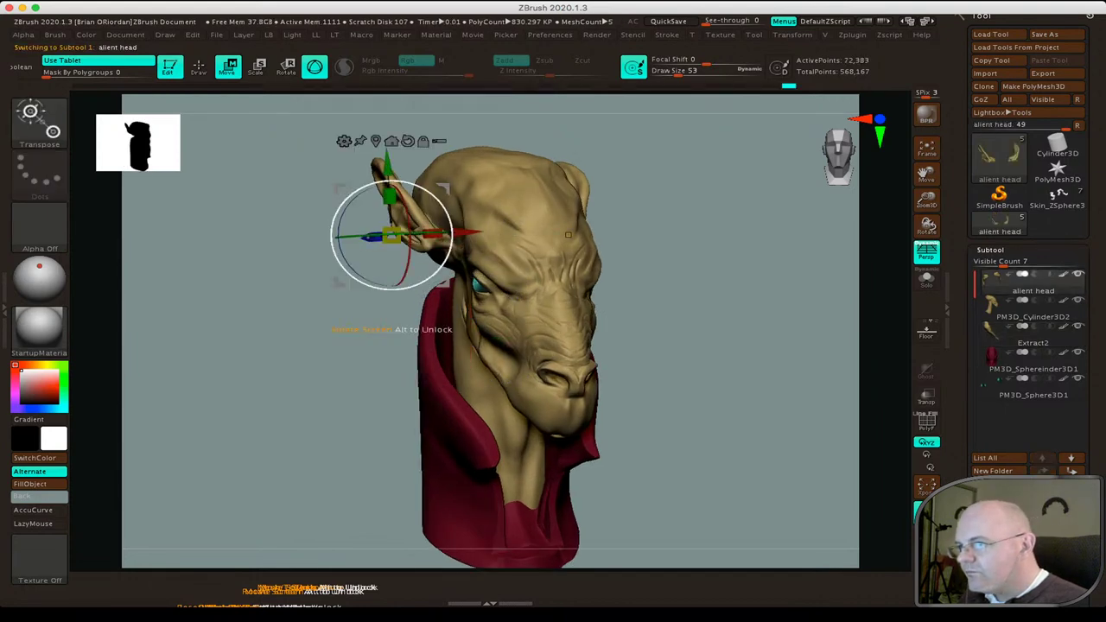
pyautogui.moveTo(463, 232); pyautogui.dragTo(476, 232)
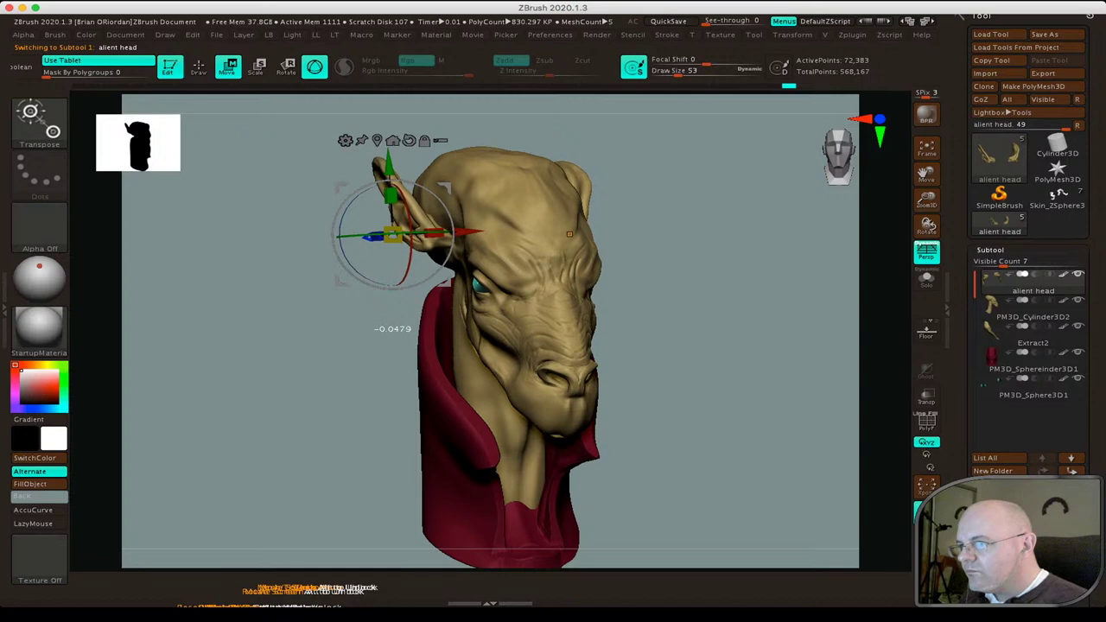
pyautogui.moveTo(567, 234); pyautogui.dragTo(569, 233)
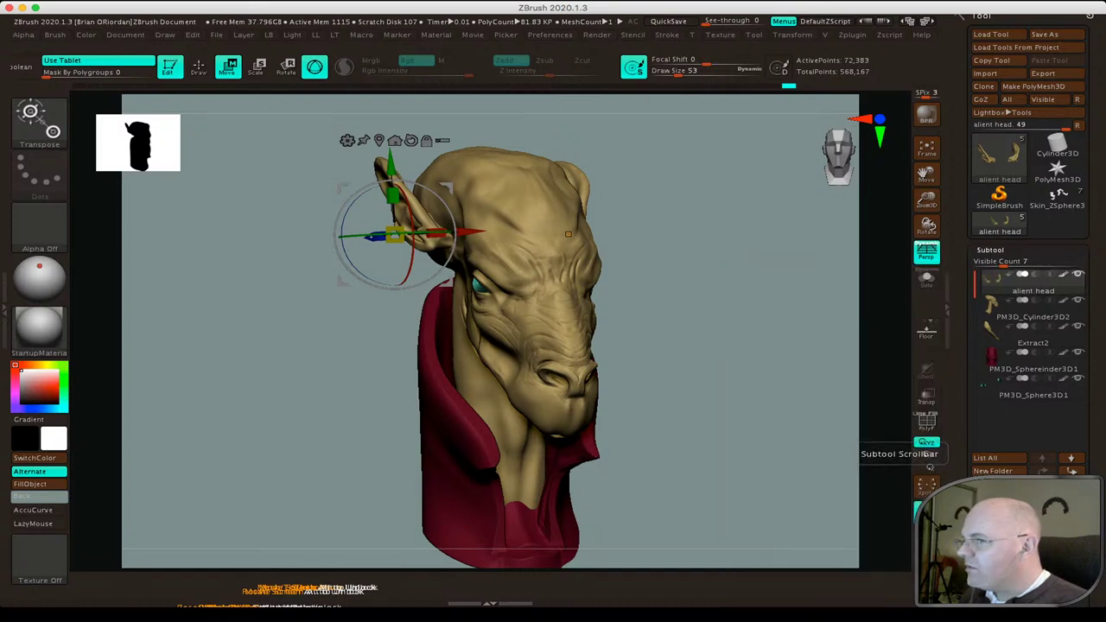
pyautogui.scroll(-1, 1028, 406)
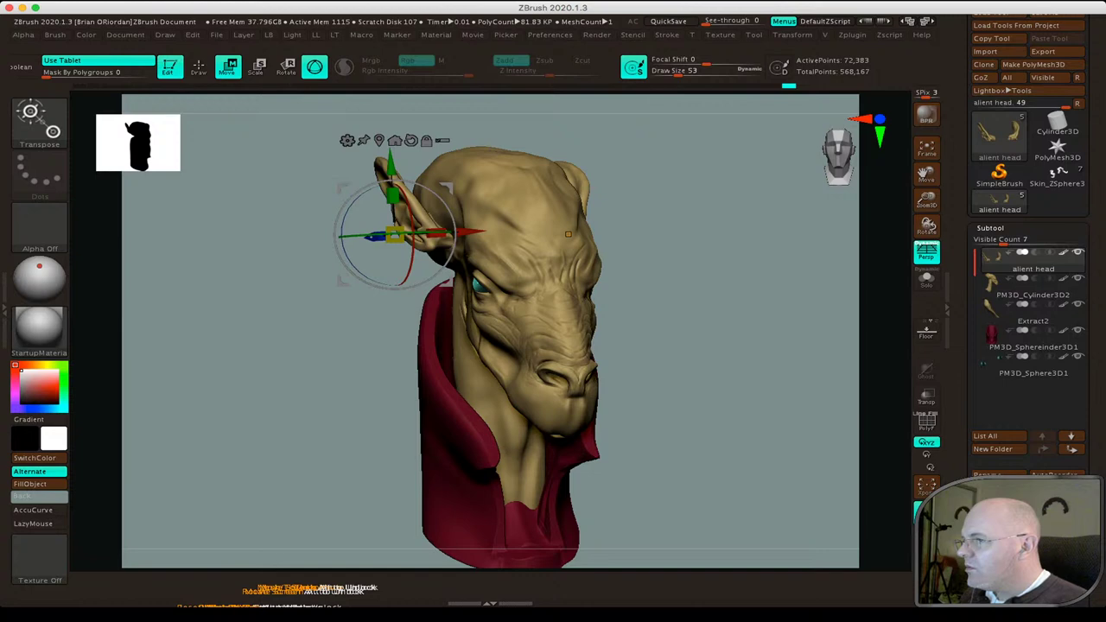
pyautogui.moveTo(568, 233); pyautogui.dragTo(409, 250)
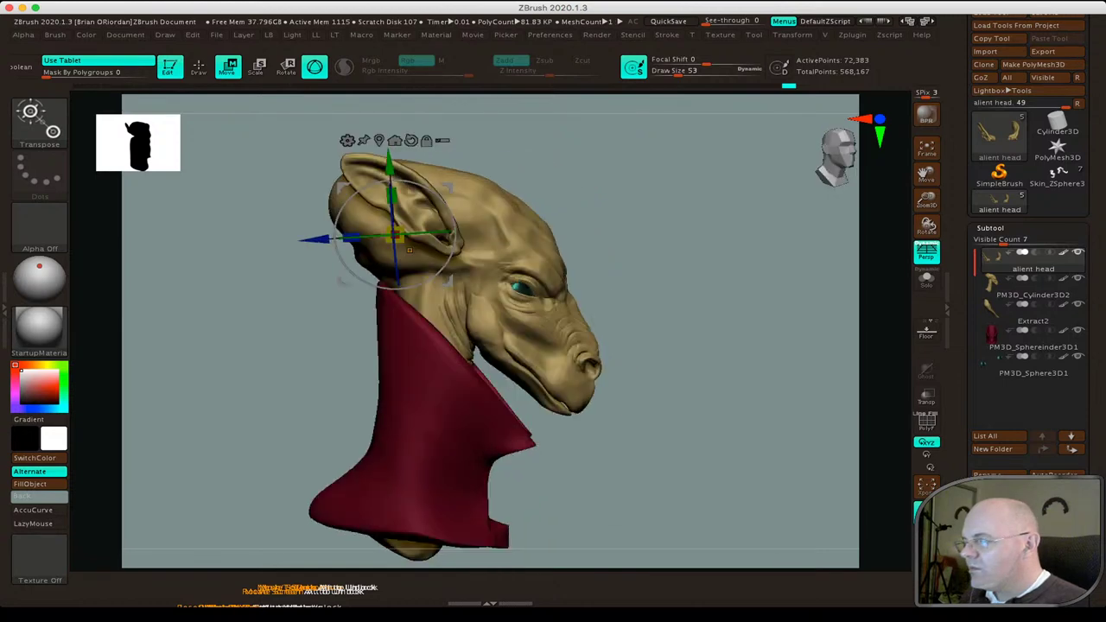
pyautogui.scroll(2, 410, 250)
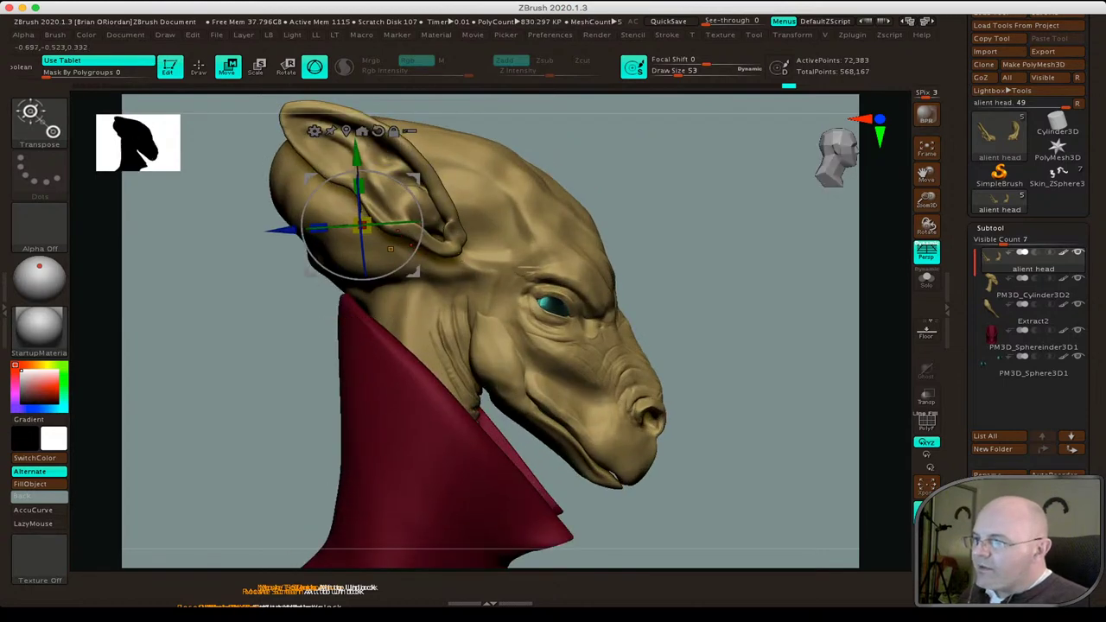
pyautogui.moveTo(398, 250); pyautogui.dragTo(406, 272)
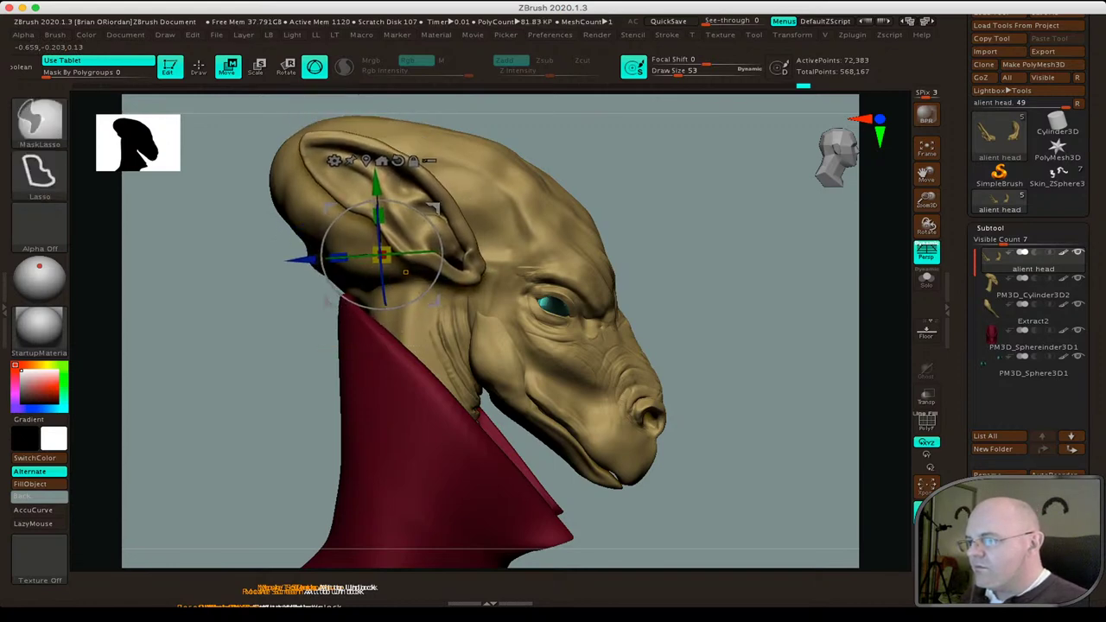
pyautogui.click(847, 156)
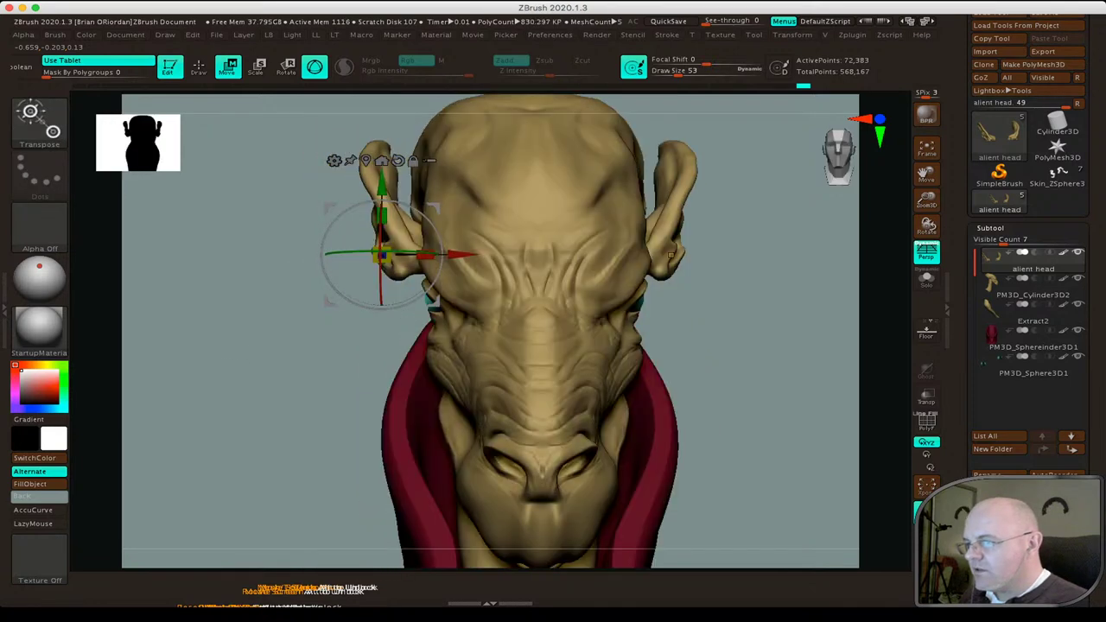
pyautogui.moveTo(588, 312); pyautogui.dragTo(464, 312)
# Return to sculpting mode and render the bust with BPR shadows.
pyautogui.press('q')
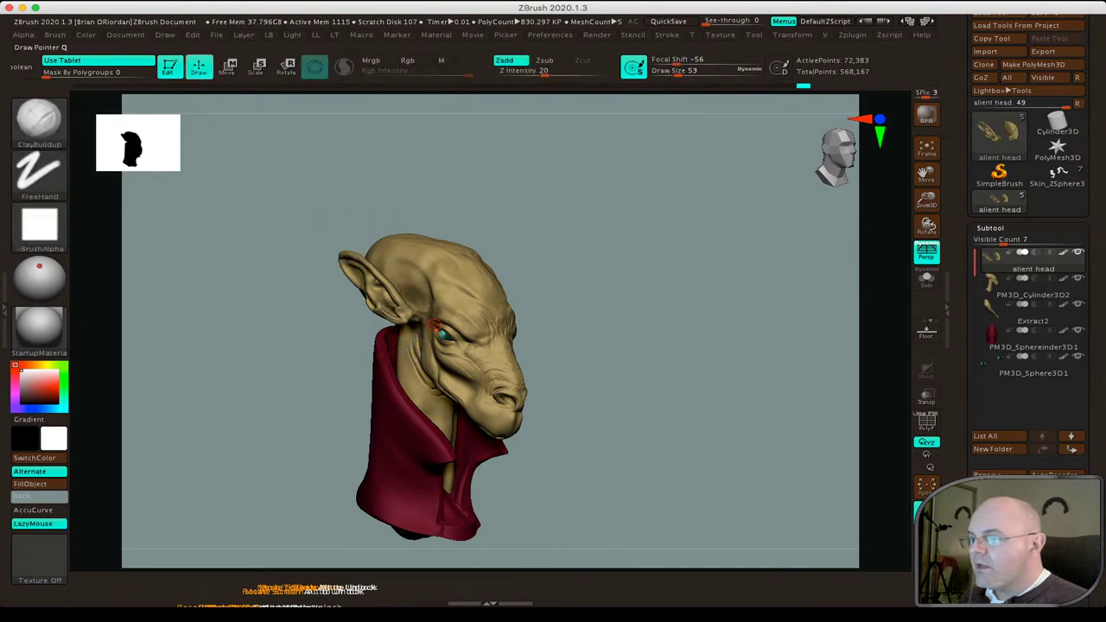
pyautogui.keyDown('alt'); pyautogui.moveTo(270, 363); pyautogui.dragTo(270, 304); pyautogui.keyUp('alt')
pyautogui.moveTo(164, 277); pyautogui.dragTo(160, 262)
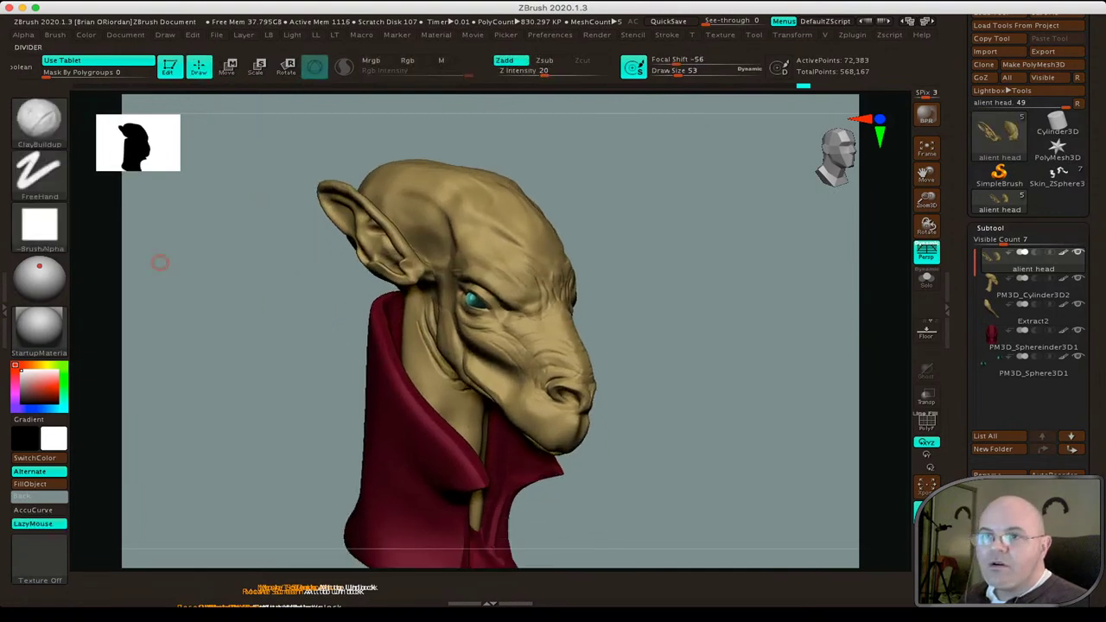
pyautogui.press('Tab')
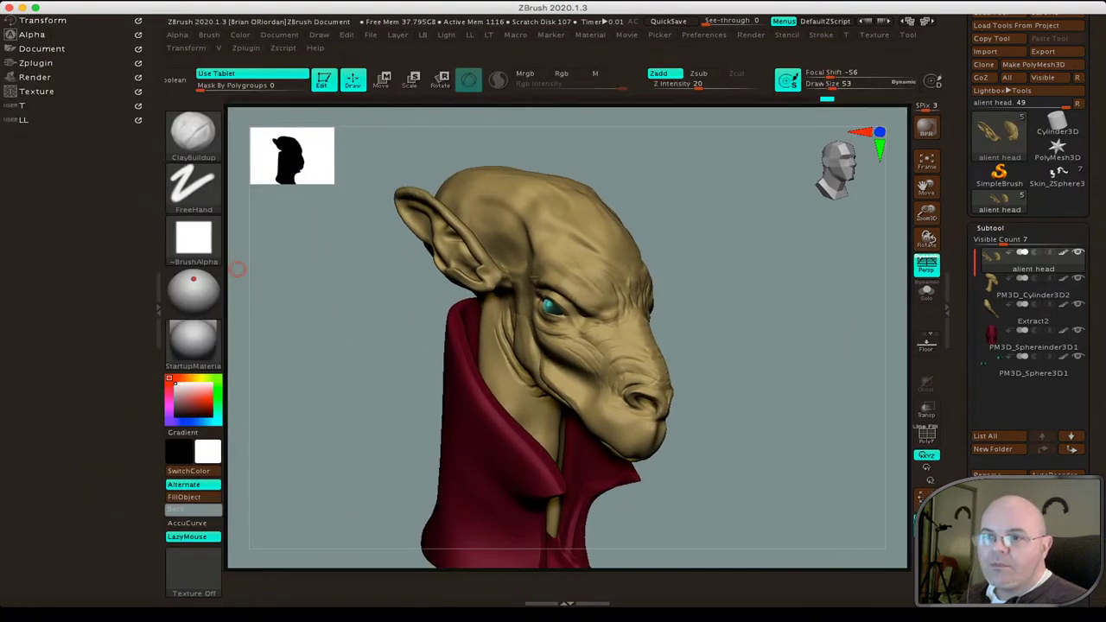
pyautogui.click(46, 291)
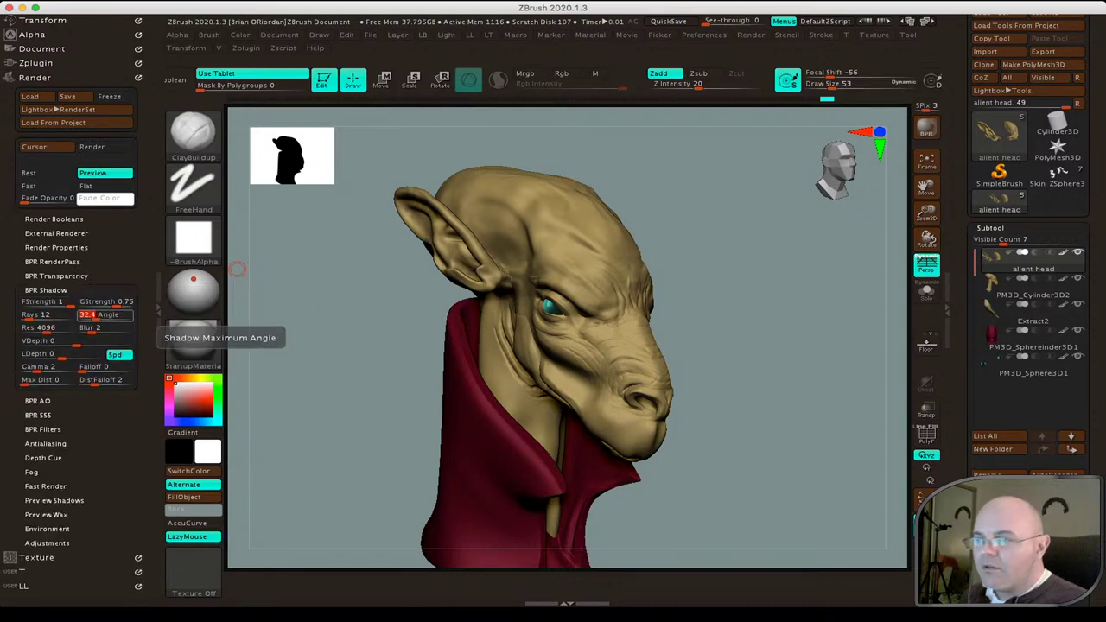
pyautogui.hotkey('shift', 'r')
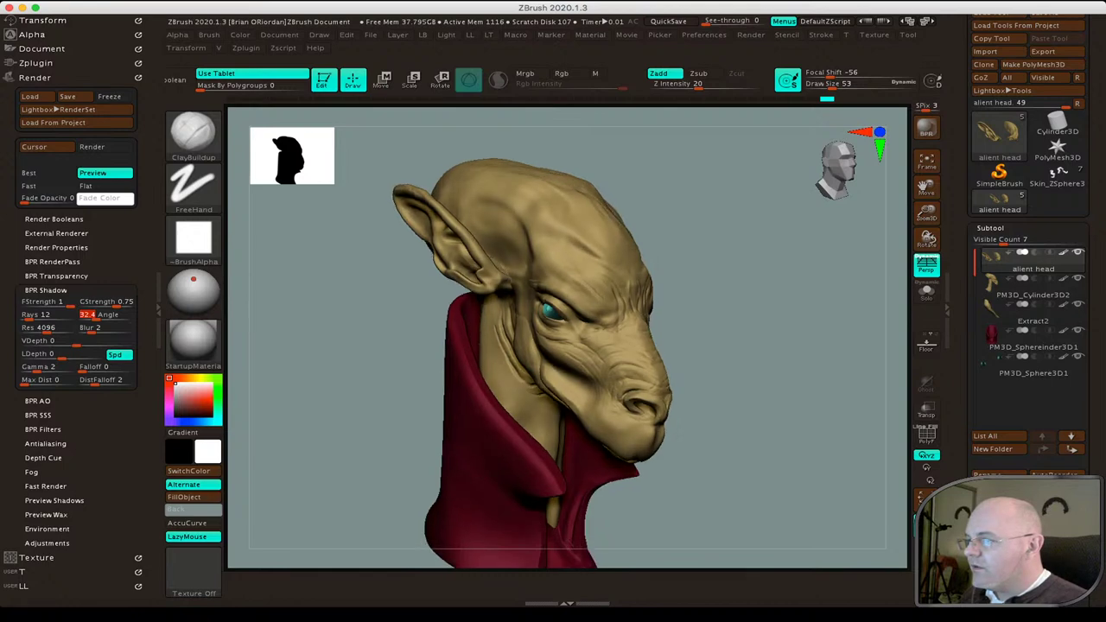
# Move the light to shine from the left and render a BPR preview.
pyautogui.moveTo(745, 256); pyautogui.dragTo(765, 261)
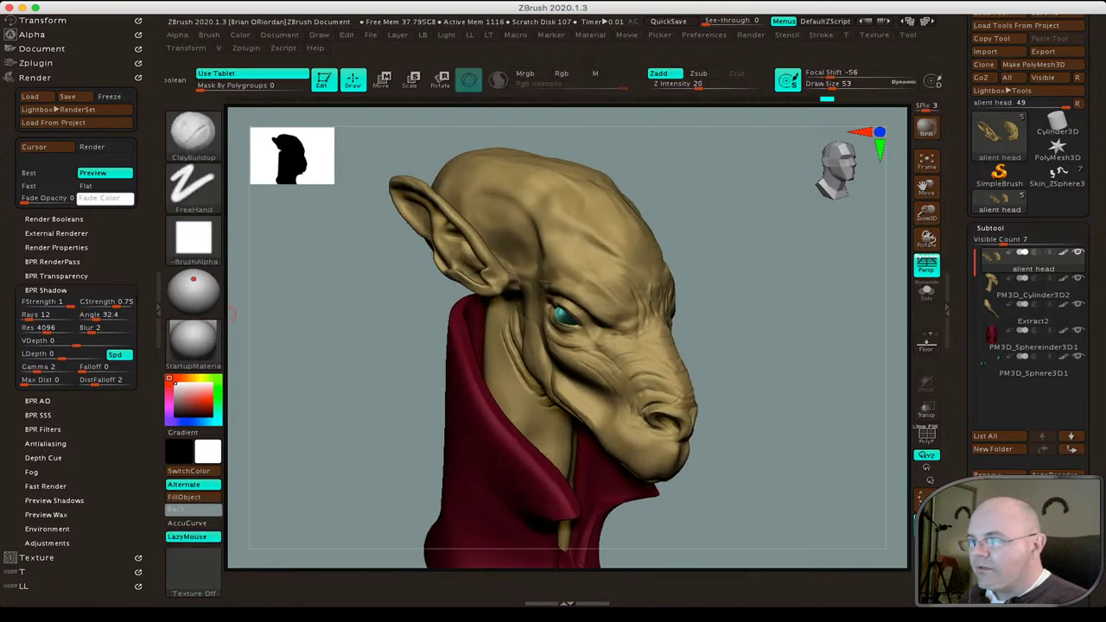
pyautogui.click(185, 286)
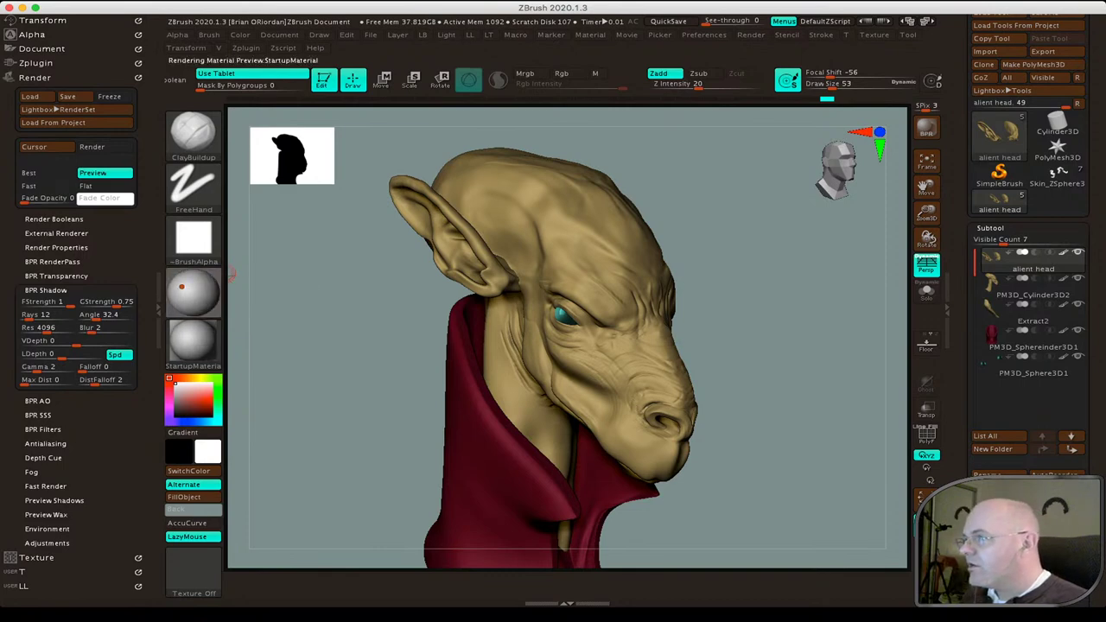
pyautogui.click(926, 128)
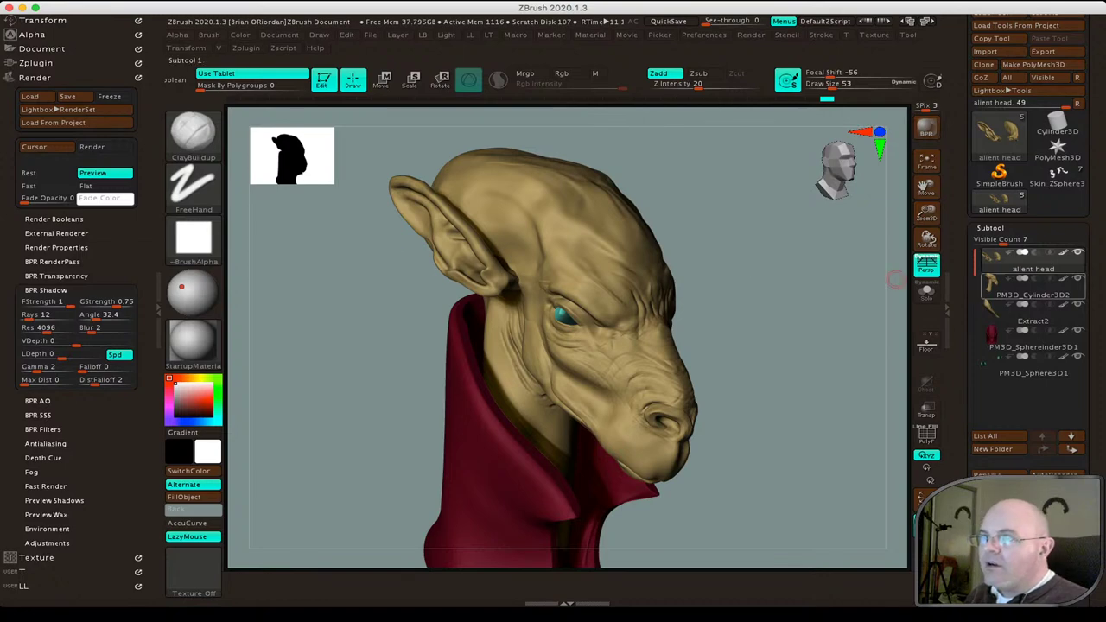
# Move the ear up and further back on the head with the Move gizmo.
pyautogui.click(381, 79)
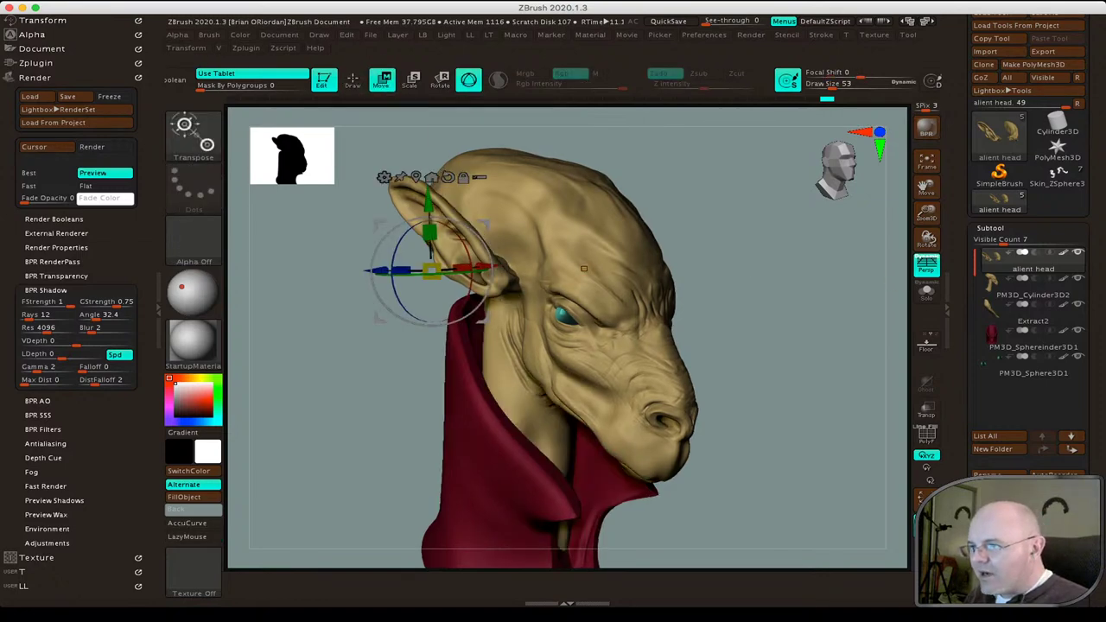
pyautogui.moveTo(761, 363); pyautogui.dragTo(709, 346)
pyautogui.moveTo(456, 283); pyautogui.dragTo(463, 265)
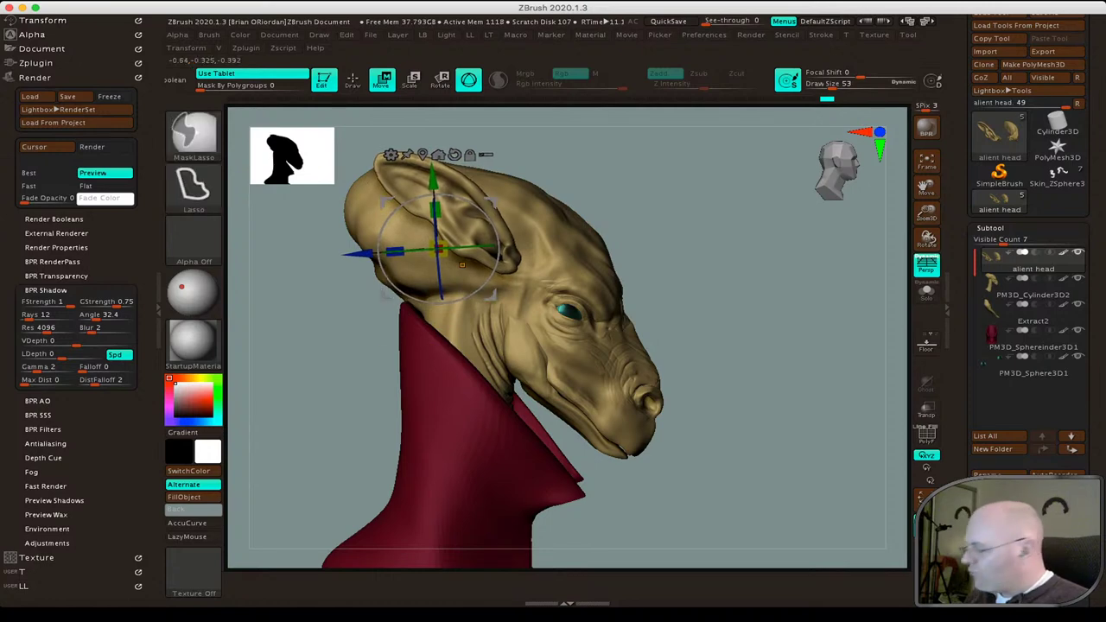
# Reframe the view around the head and select the PM3D_Cylinder3D2 neck piece.
pyautogui.moveTo(761, 389); pyautogui.dragTo(749, 363)
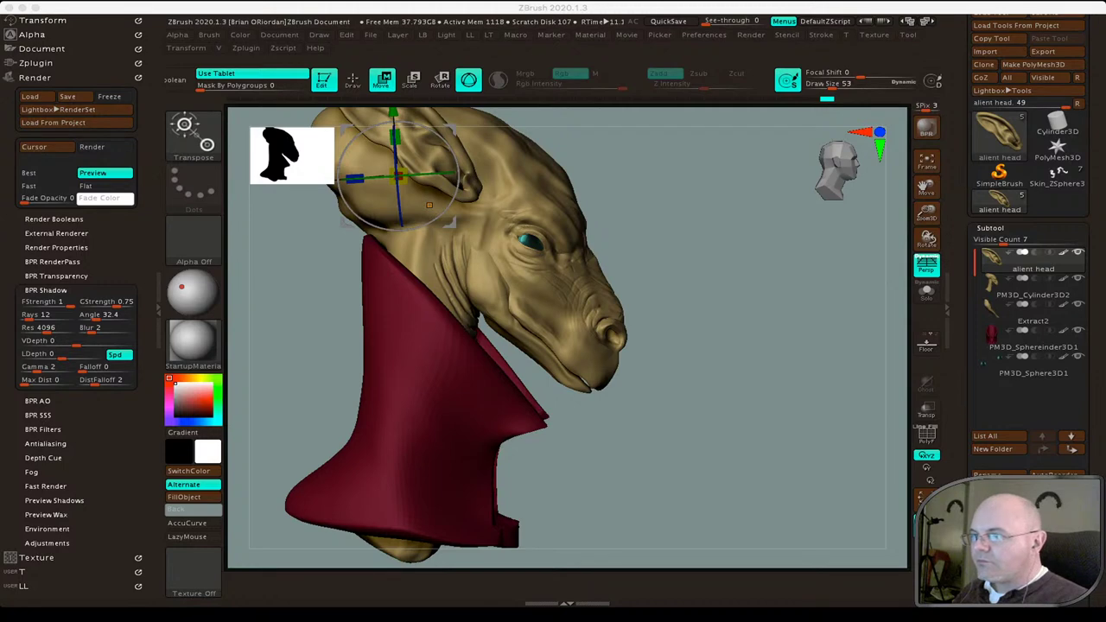
pyautogui.moveTo(393, 177); pyautogui.dragTo(428, 212)
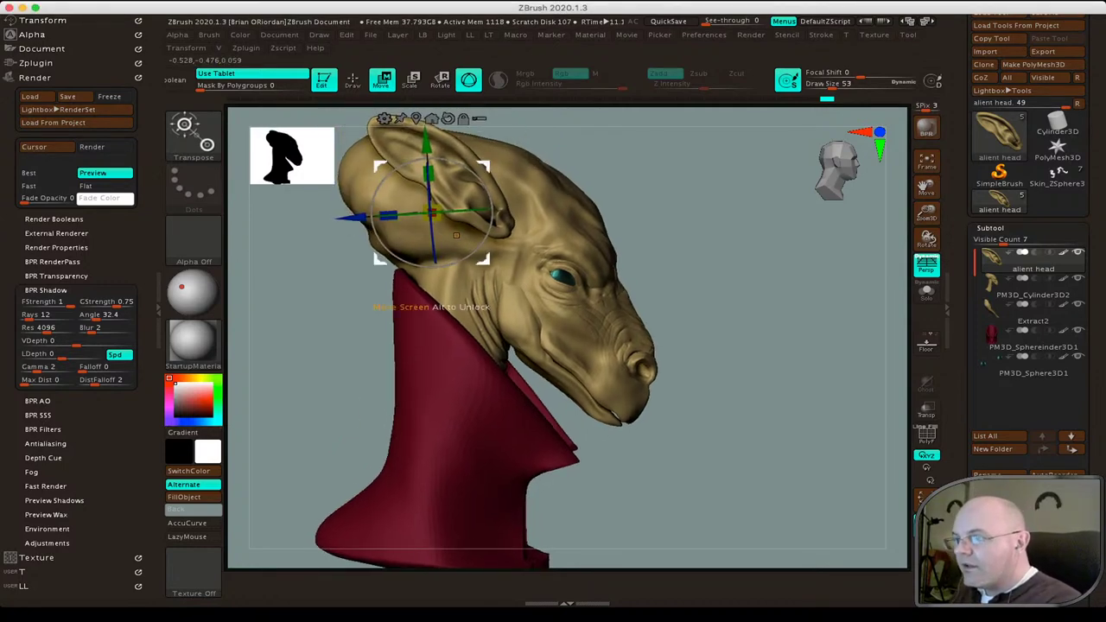
pyautogui.moveTo(457, 235); pyautogui.dragTo(453, 238)
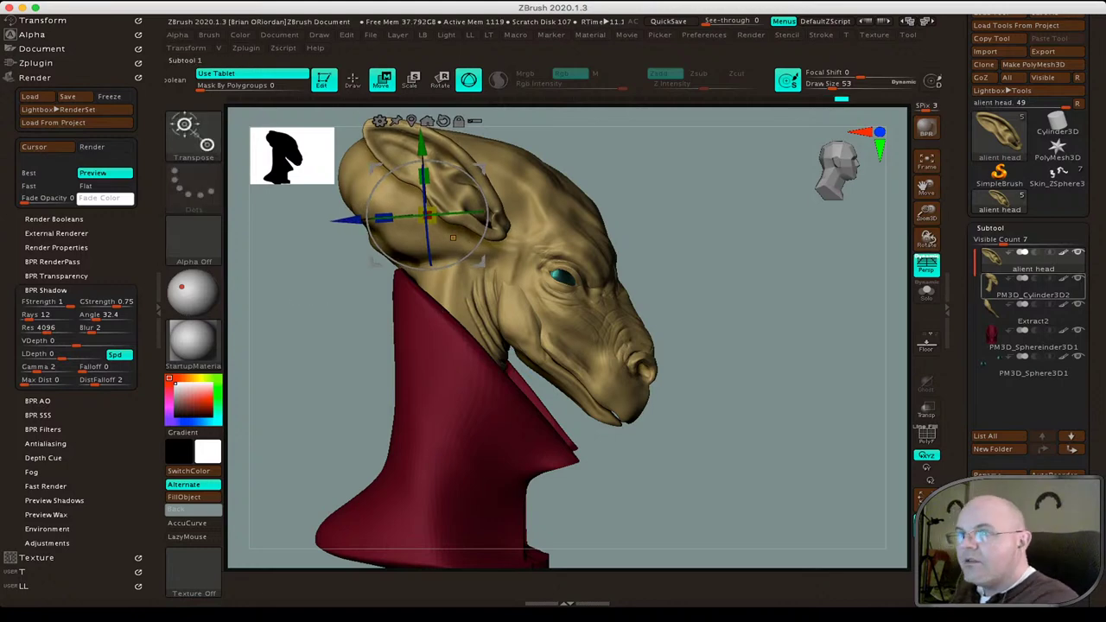
pyautogui.keyDown('alt'); pyautogui.click(453, 237); pyautogui.keyUp('alt')
# Select the alient head subtool and reshape the ear's lower curl with the Move brush.
pyautogui.press('q')
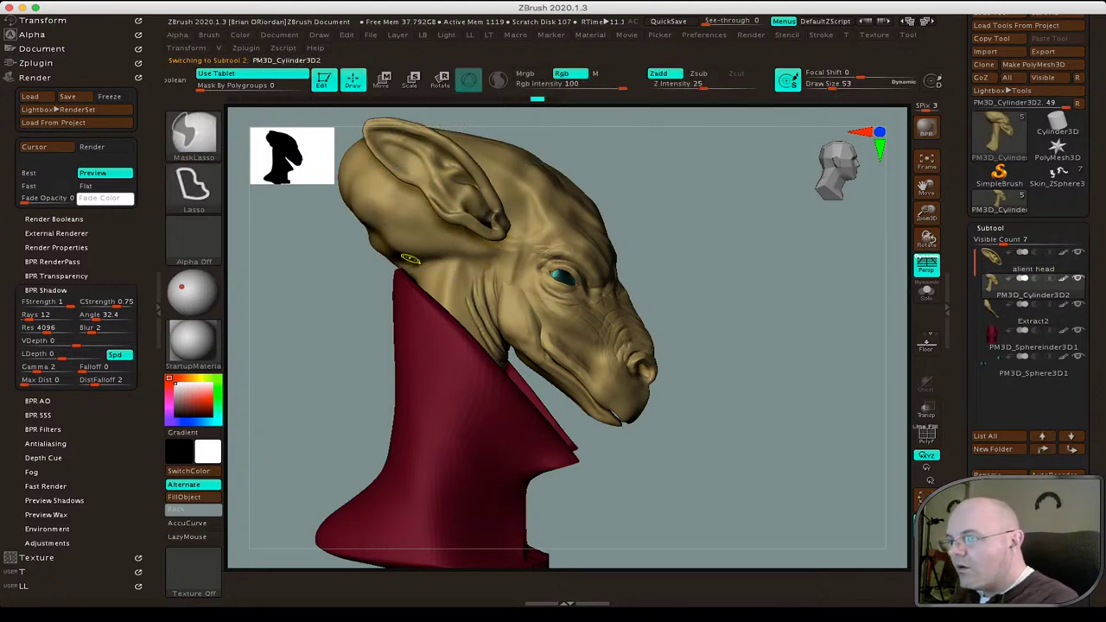
pyautogui.keyDown('ctrl'); pyautogui.moveTo(476, 268); pyautogui.dragTo(444, 308, button='right'); pyautogui.keyUp('ctrl')
pyautogui.keyDown('alt'); pyautogui.moveTo(530, 432); pyautogui.dragTo(530, 423, button='right'); pyautogui.keyUp('alt')
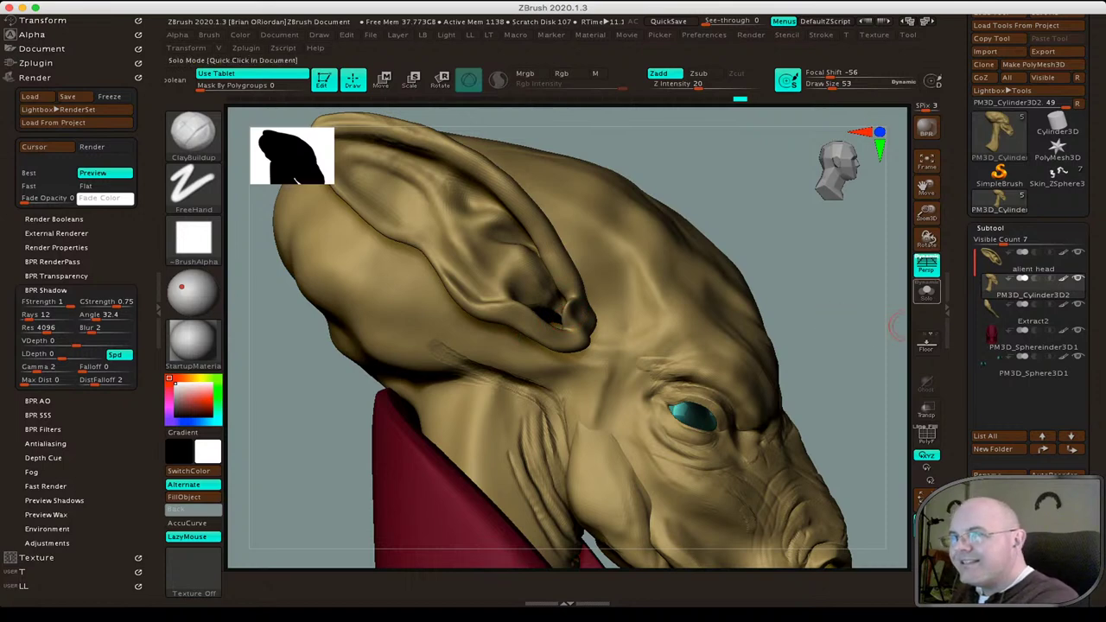
pyautogui.keyDown('alt'); pyautogui.click(605, 354); pyautogui.keyUp('alt')
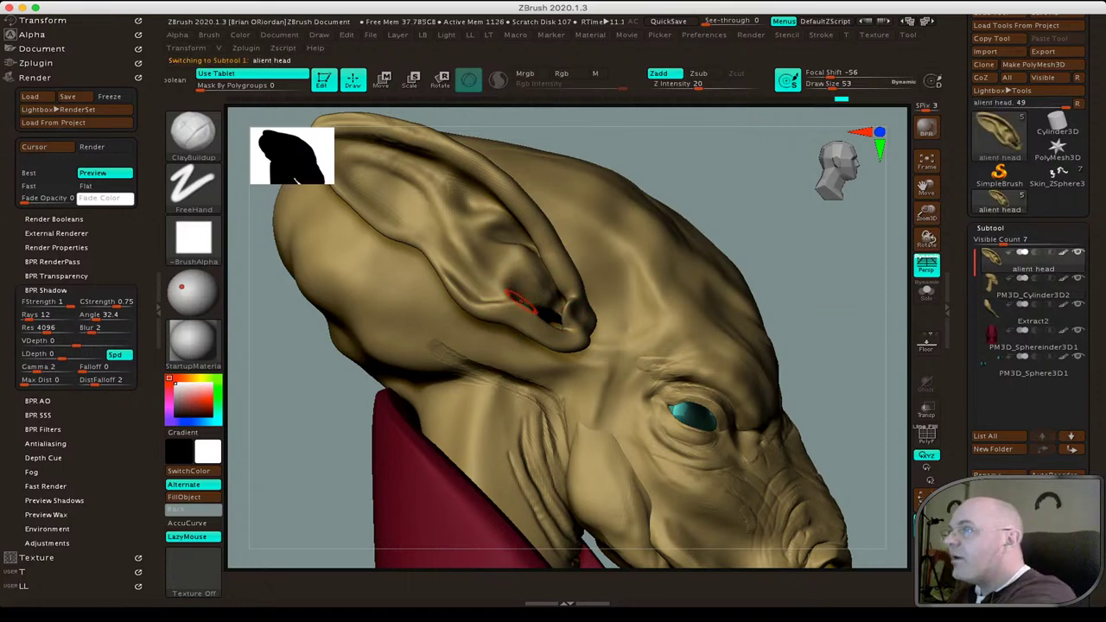
pyautogui.press('b')
pyautogui.press('m')
pyautogui.press('v')
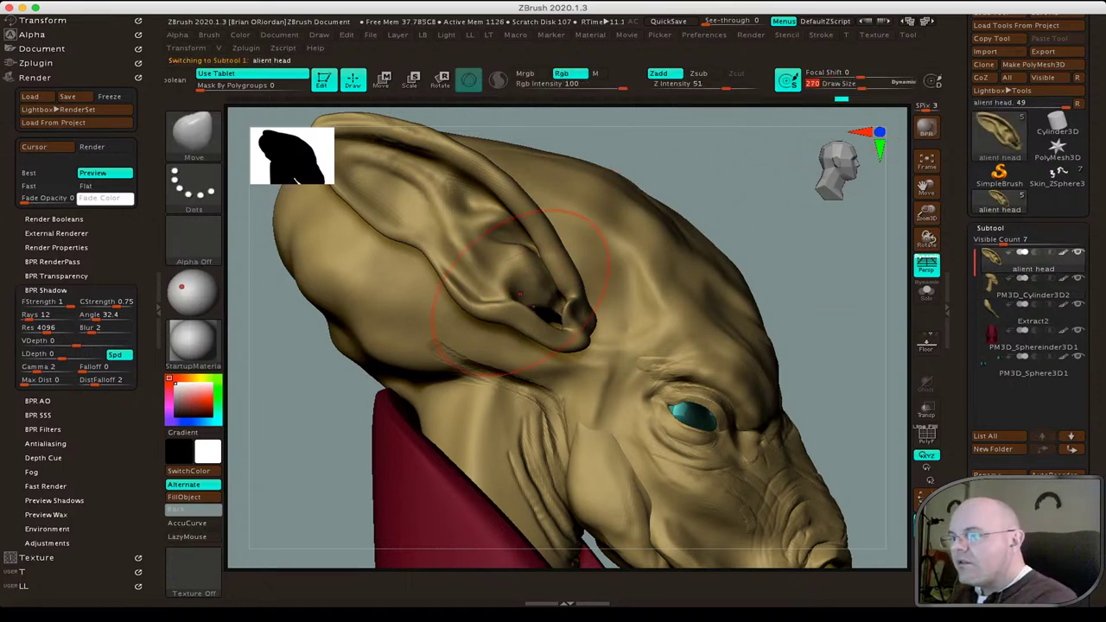
pyautogui.moveTo(541, 337)
pyautogui.mouseDown()
pyautogui.moveTo(553, 328)
pyautogui.moveTo(531, 259)
pyautogui.mouseUp()
pyautogui.moveTo(578, 322); pyautogui.dragTo(553, 318)
pyautogui.moveTo(518, 286)
pyautogui.mouseDown()
pyautogui.moveTo(527, 317)
pyautogui.moveTo(519, 298)
pyautogui.mouseUp()
pyautogui.moveTo(566, 361); pyautogui.dragTo(592, 302)
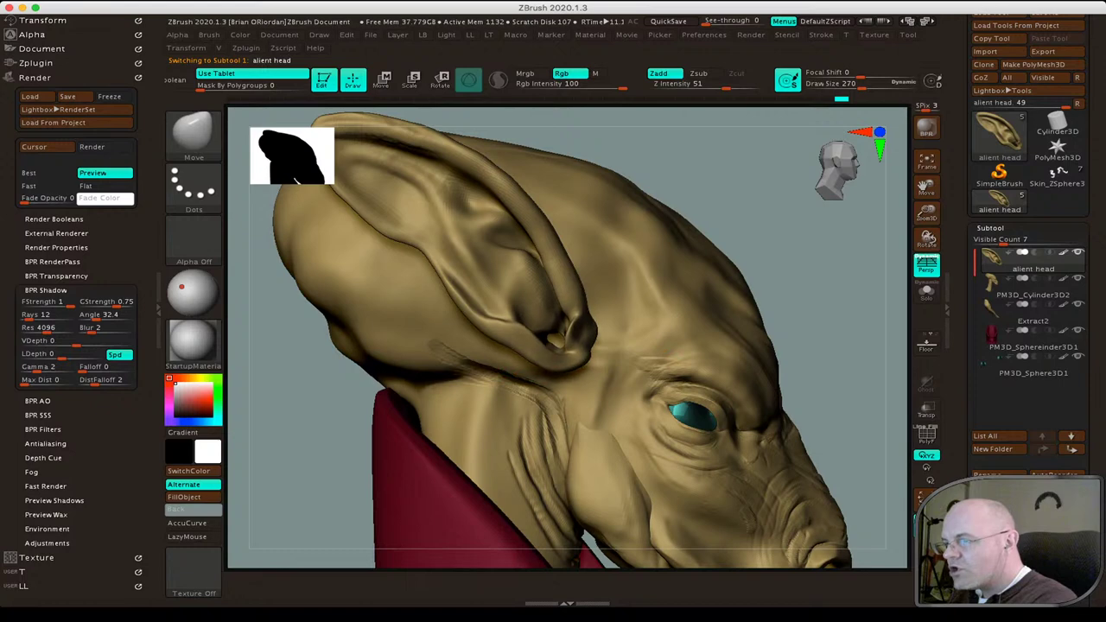
pyautogui.moveTo(519, 345); pyautogui.dragTo(588, 311)
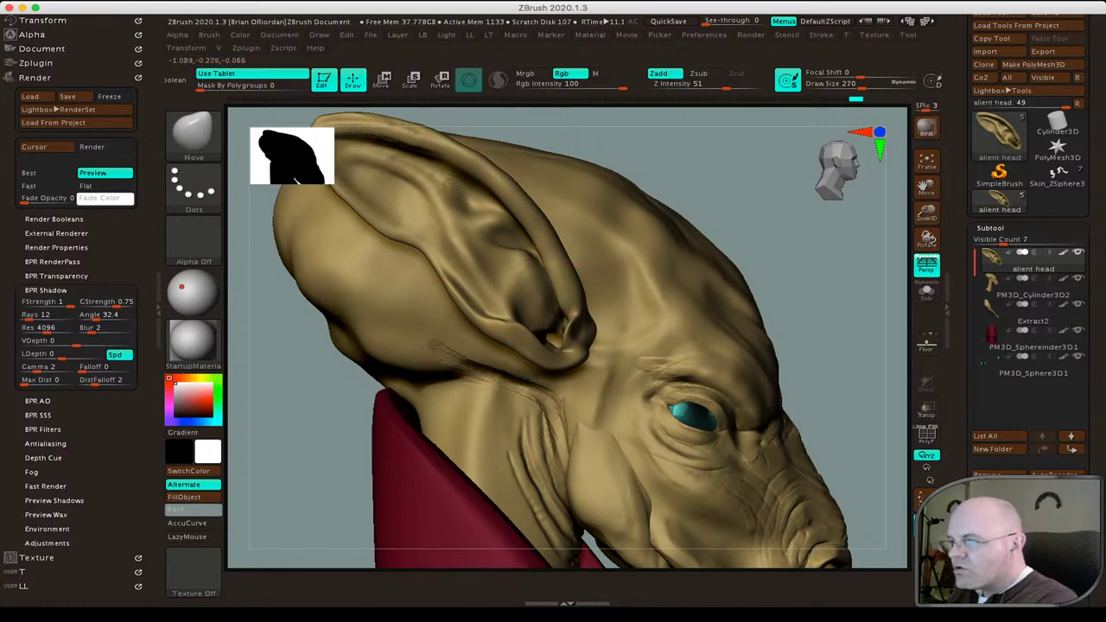
# Thin the lower curl of both ears from several angles, then select the neck piece.
pyautogui.moveTo(311, 484)
pyautogui.mouseDown()
pyautogui.moveTo(474, 347)
pyautogui.moveTo(489, 363)
pyautogui.mouseUp()
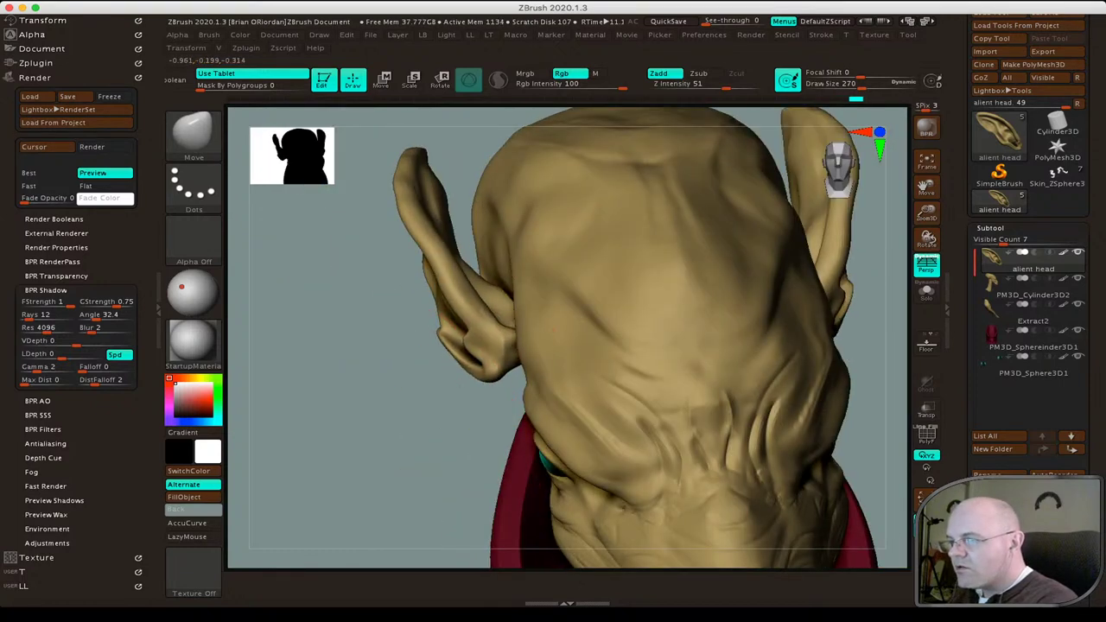
pyautogui.moveTo(440, 285)
pyautogui.mouseDown()
pyautogui.moveTo(467, 345)
pyautogui.moveTo(485, 294)
pyautogui.moveTo(432, 321)
pyautogui.moveTo(458, 328)
pyautogui.mouseUp()
pyautogui.moveTo(294, 259)
pyautogui.mouseDown()
pyautogui.moveTo(311, 170)
pyautogui.moveTo(276, 224)
pyautogui.mouseUp()
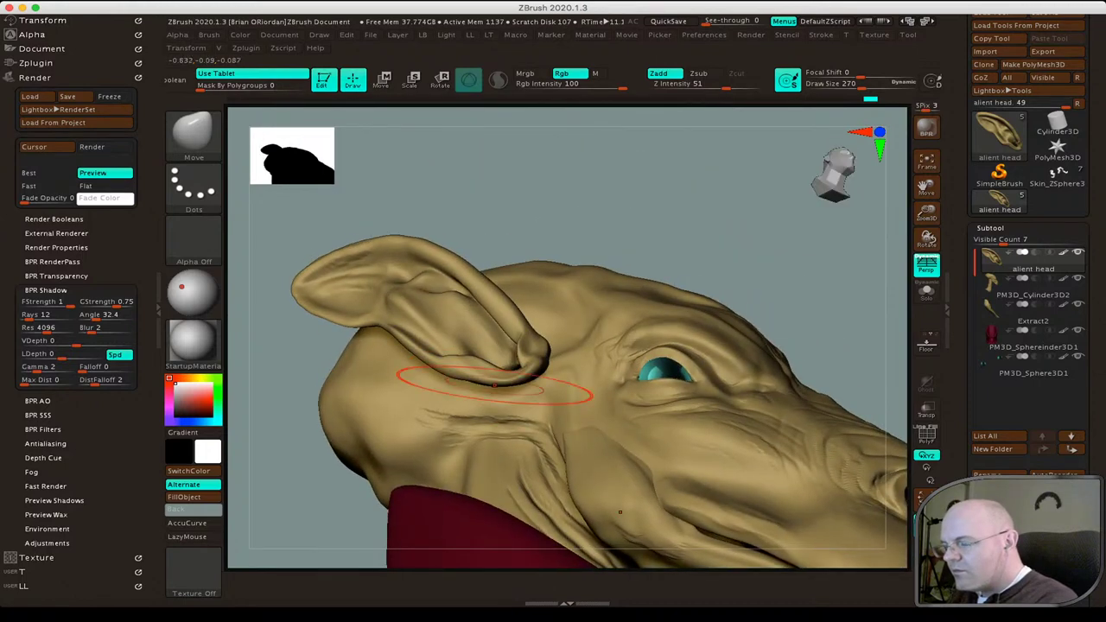
pyautogui.moveTo(494, 388); pyautogui.dragTo(494, 285)
pyautogui.moveTo(494, 346)
pyautogui.mouseDown()
pyautogui.moveTo(489, 387)
pyautogui.moveTo(458, 311)
pyautogui.moveTo(562, 311)
pyautogui.moveTo(430, 270)
pyautogui.mouseUp()
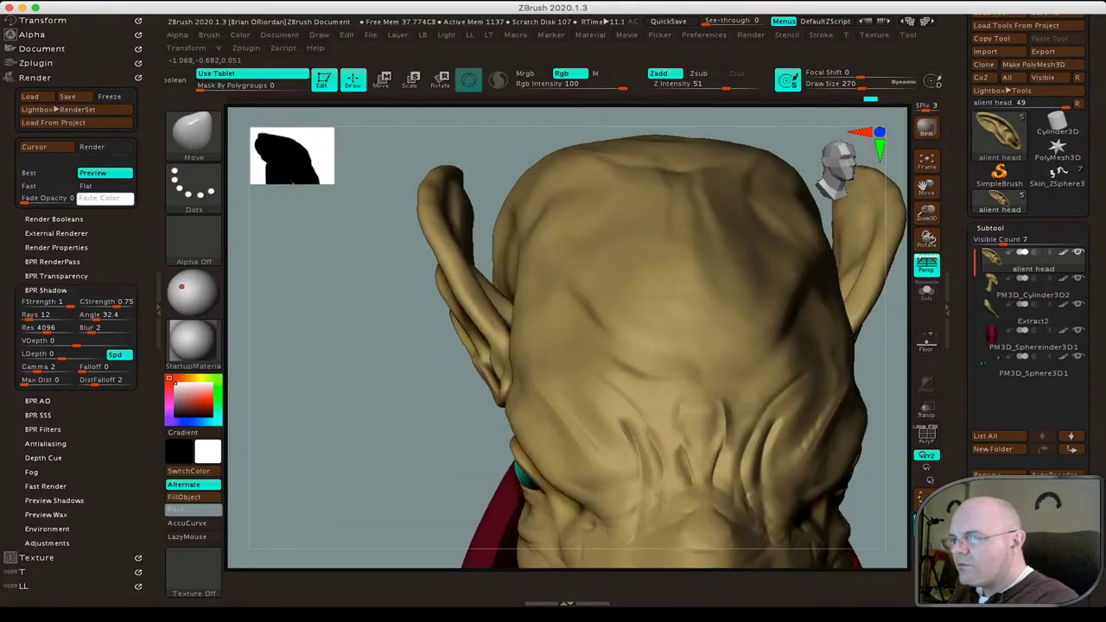
pyautogui.moveTo(407, 291); pyautogui.dragTo(395, 197)
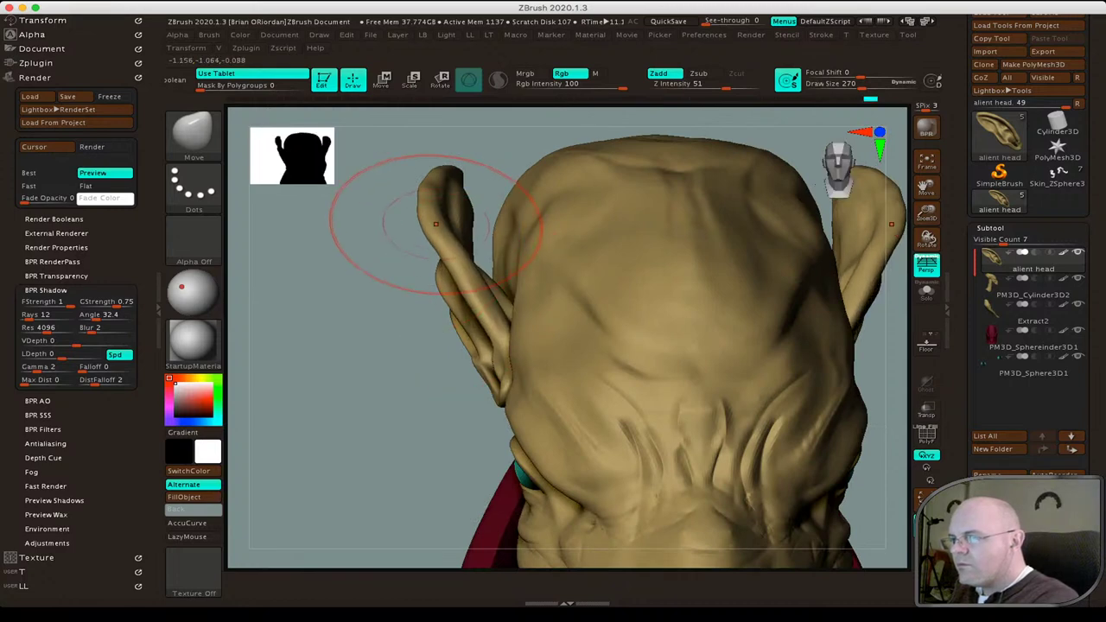
pyautogui.moveTo(395, 272)
pyautogui.mouseDown()
pyautogui.moveTo(367, 268)
pyautogui.moveTo(395, 222)
pyautogui.mouseUp()
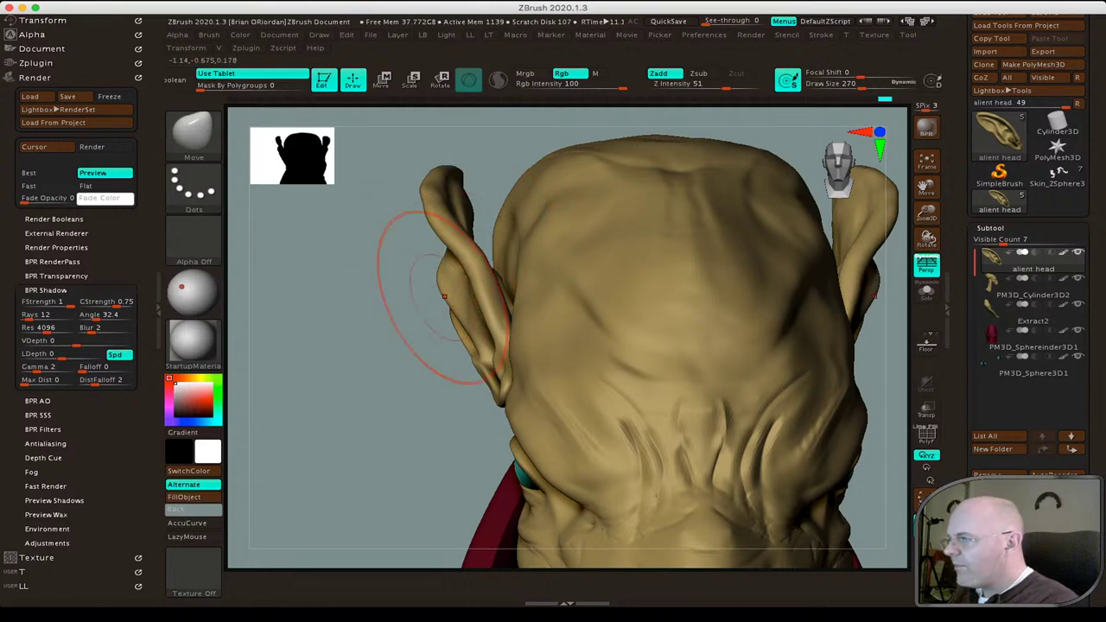
pyautogui.moveTo(856, 363)
pyautogui.mouseDown()
pyautogui.moveTo(882, 333)
pyautogui.moveTo(875, 375)
pyautogui.mouseUp()
pyautogui.keyDown('alt'); pyautogui.click(813, 328); pyautogui.keyUp('alt')
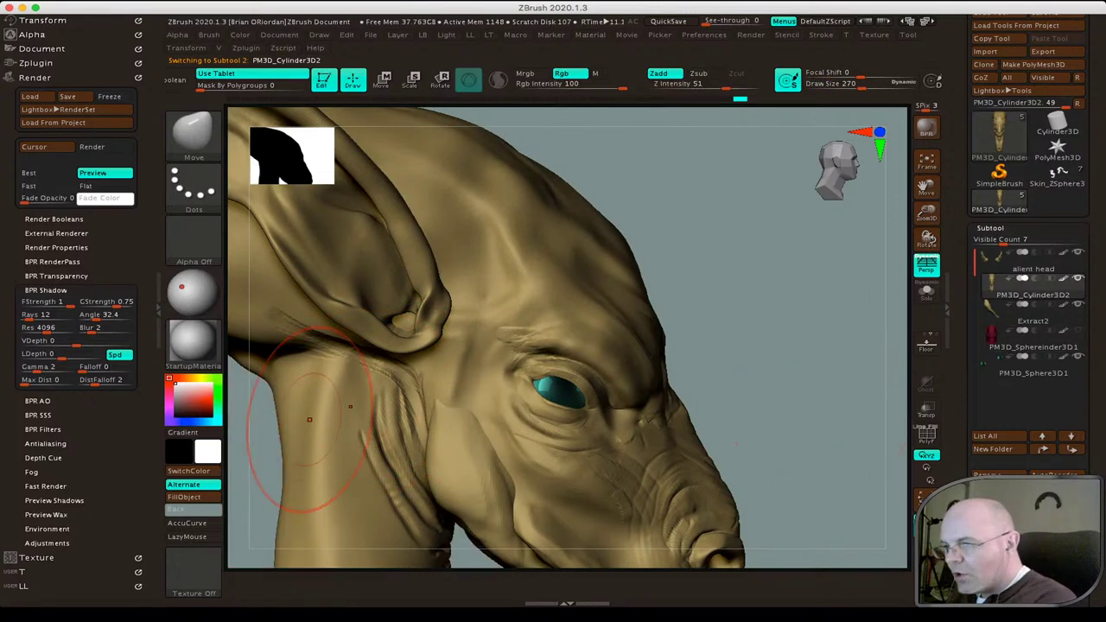
# Try a Clay stroke on the cheek, undo it, then set up MAHcut Mech B at size 97.
pyautogui.moveTo(328, 432)
pyautogui.keyDown('alt'); pyautogui.mouseDown()
pyautogui.moveTo(489, 459)
pyautogui.moveTo(380, 385)
pyautogui.mouseUp(); pyautogui.keyUp('alt')
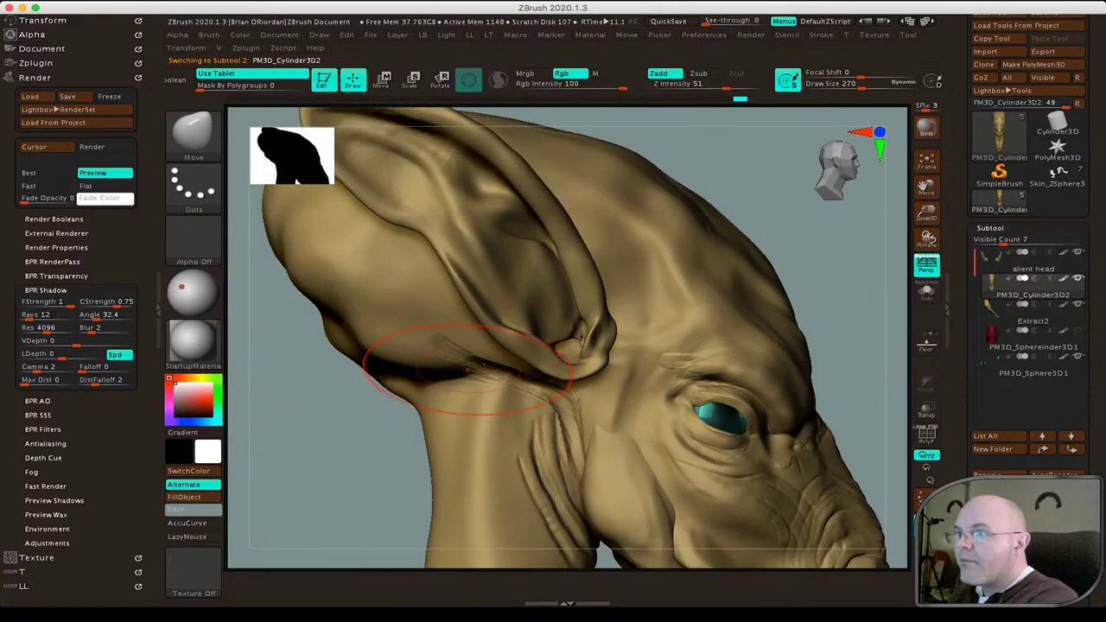
pyautogui.press('space')
pyautogui.click(494, 148)
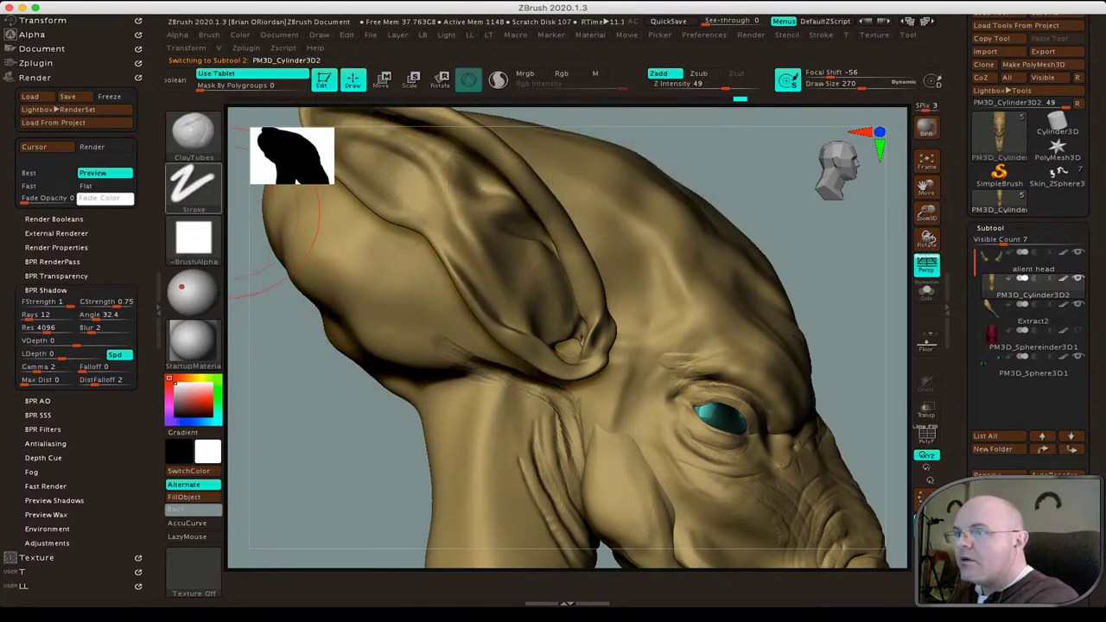
pyautogui.click(193, 131)
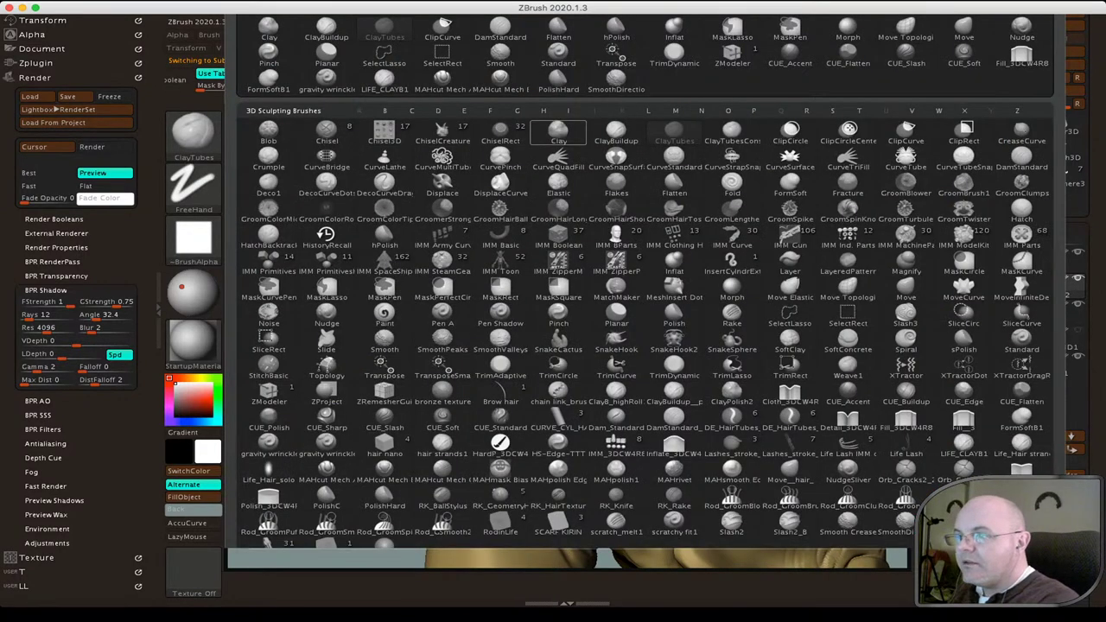
pyautogui.click(558, 131)
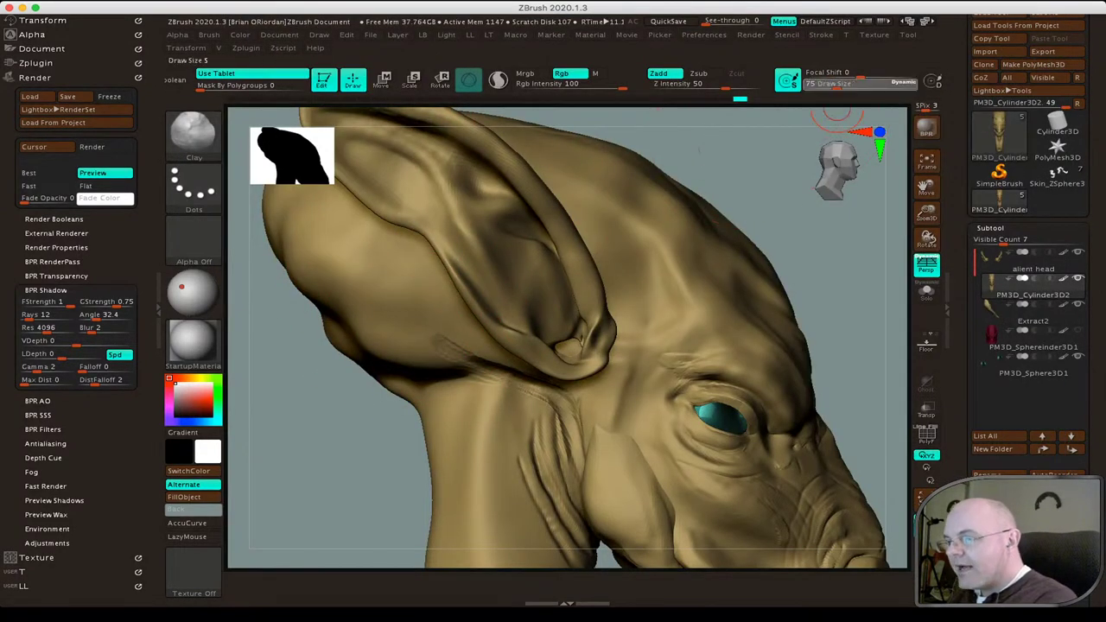
pyautogui.moveTo(430, 354); pyautogui.dragTo(483, 370)
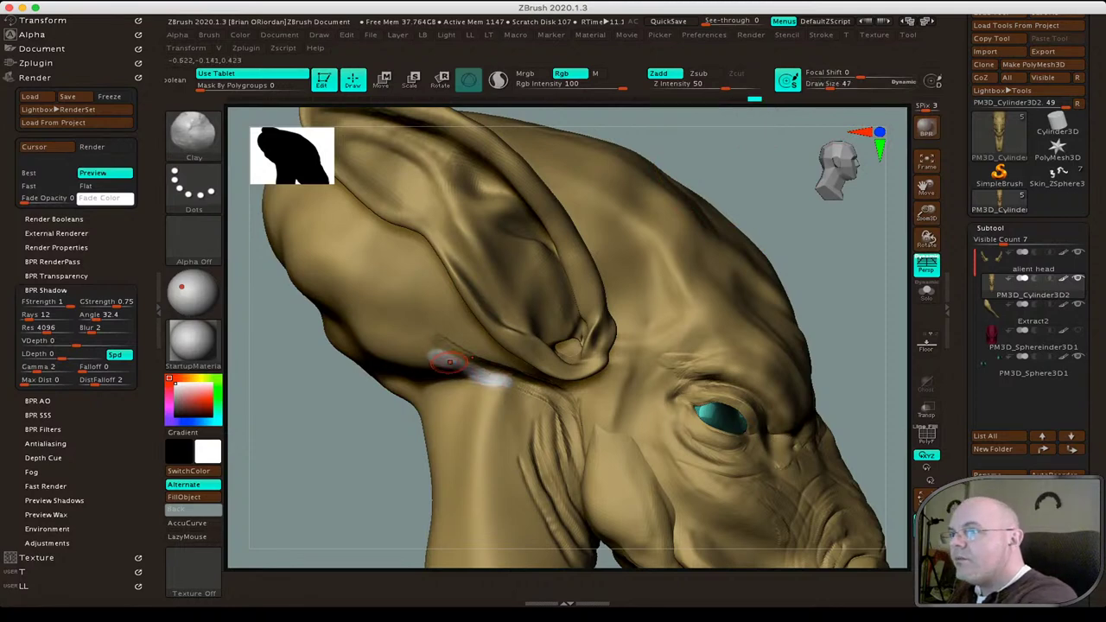
pyautogui.hotkey('ctrl', 'z')
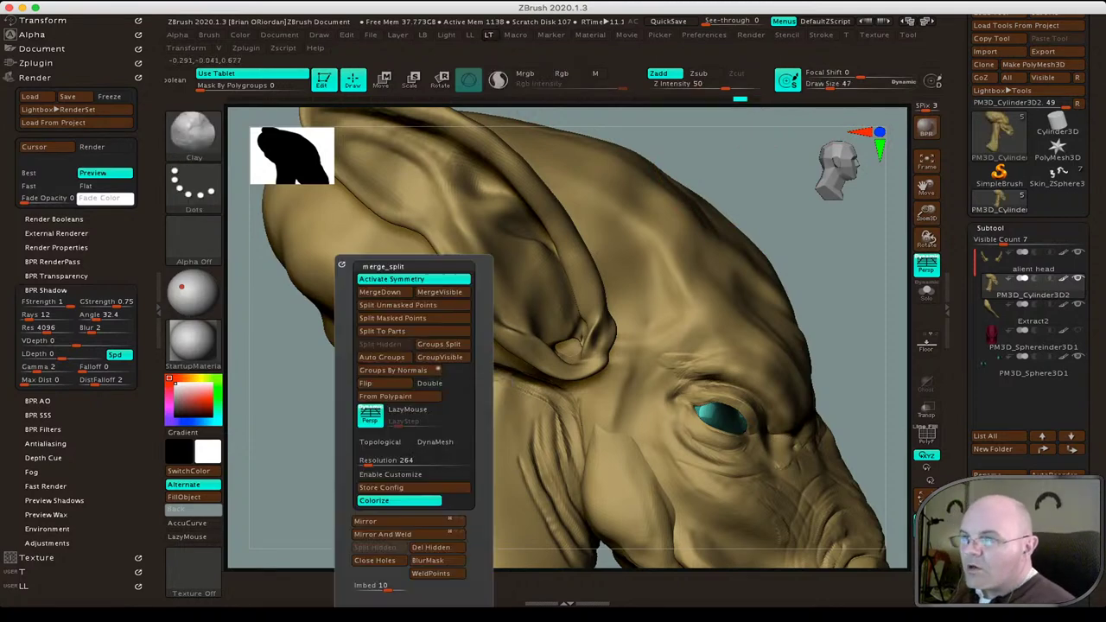
pyautogui.press('m')
pyautogui.press('b')
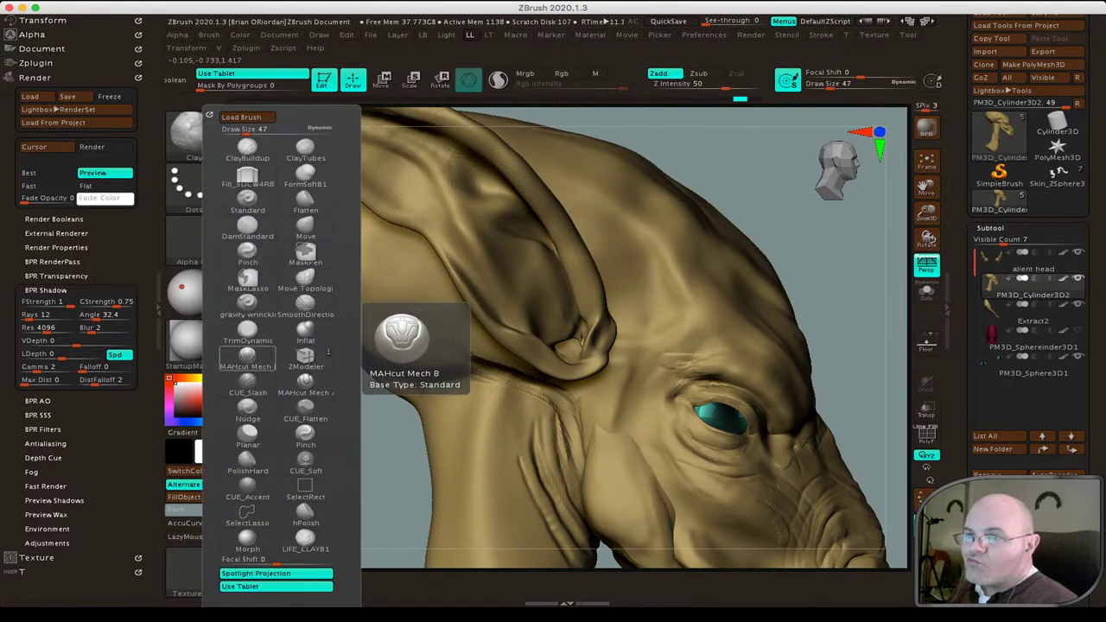
pyautogui.click(247, 359)
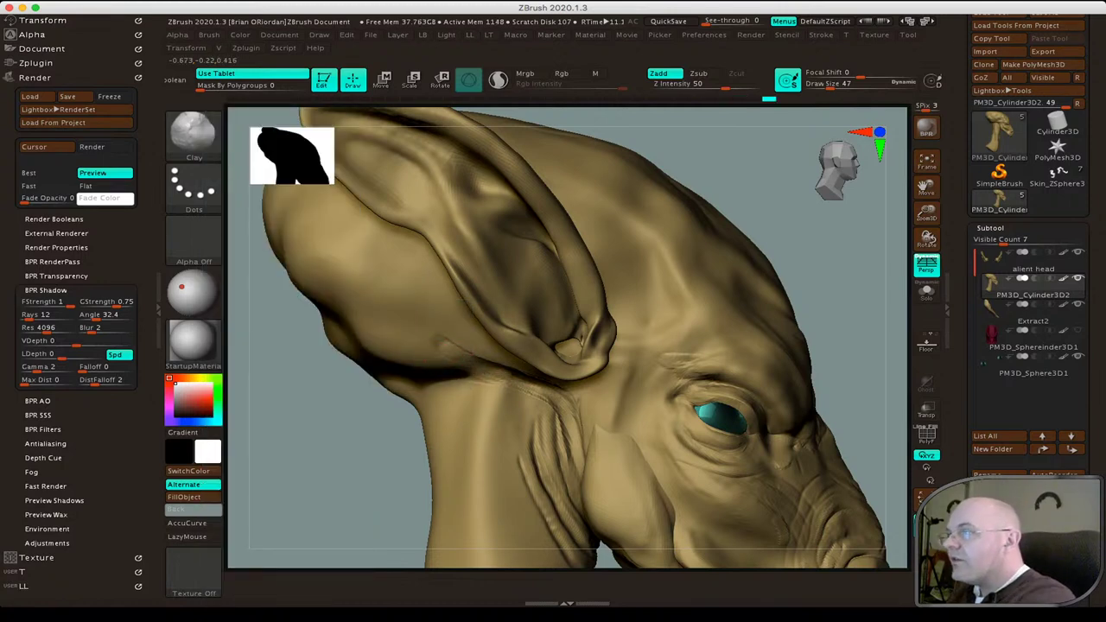
pyautogui.moveTo(843, 83); pyautogui.dragTo(856, 83)
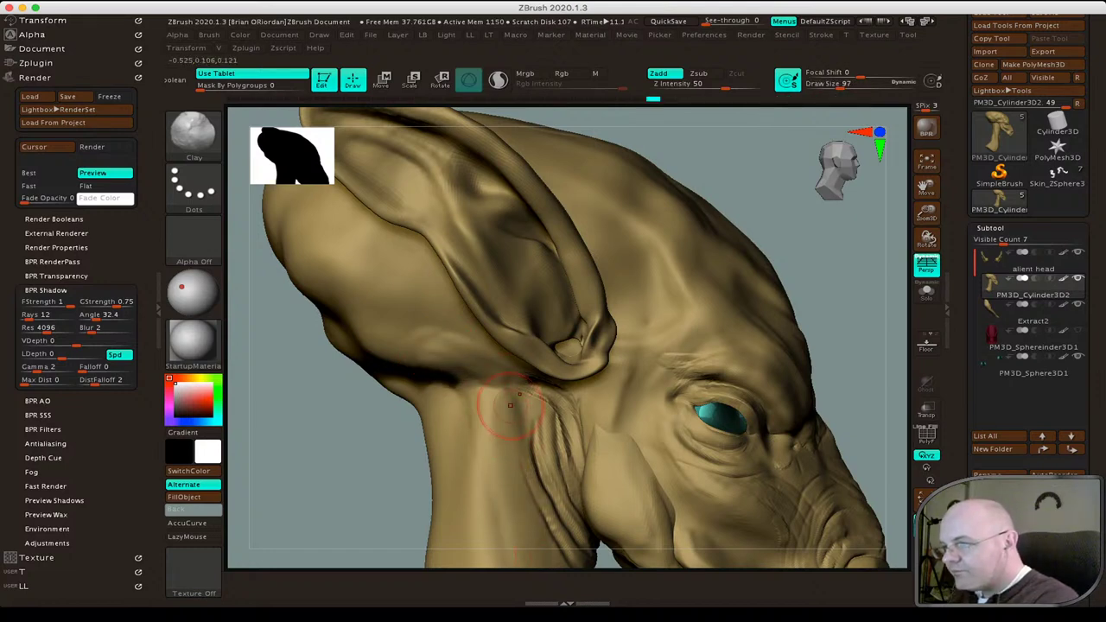
# Raise folds and a bulge on the neck and add fine wrinkles near the eye and cheek.
pyautogui.moveTo(457, 354); pyautogui.dragTo(471, 376)
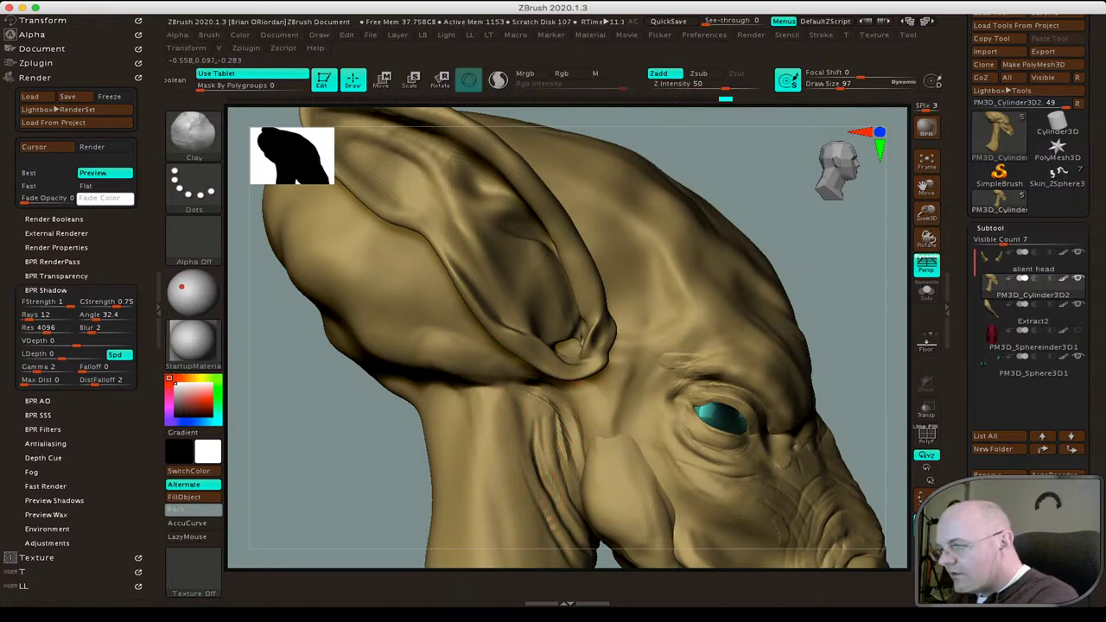
pyautogui.moveTo(605, 438); pyautogui.dragTo(612, 475)
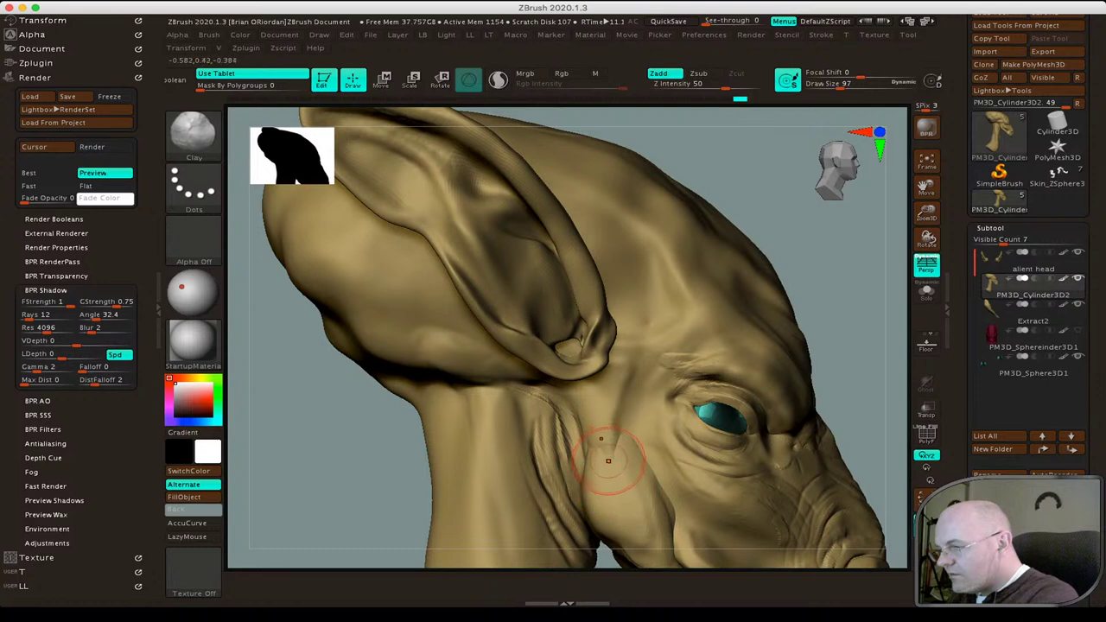
pyautogui.moveTo(602, 431); pyautogui.dragTo(610, 484)
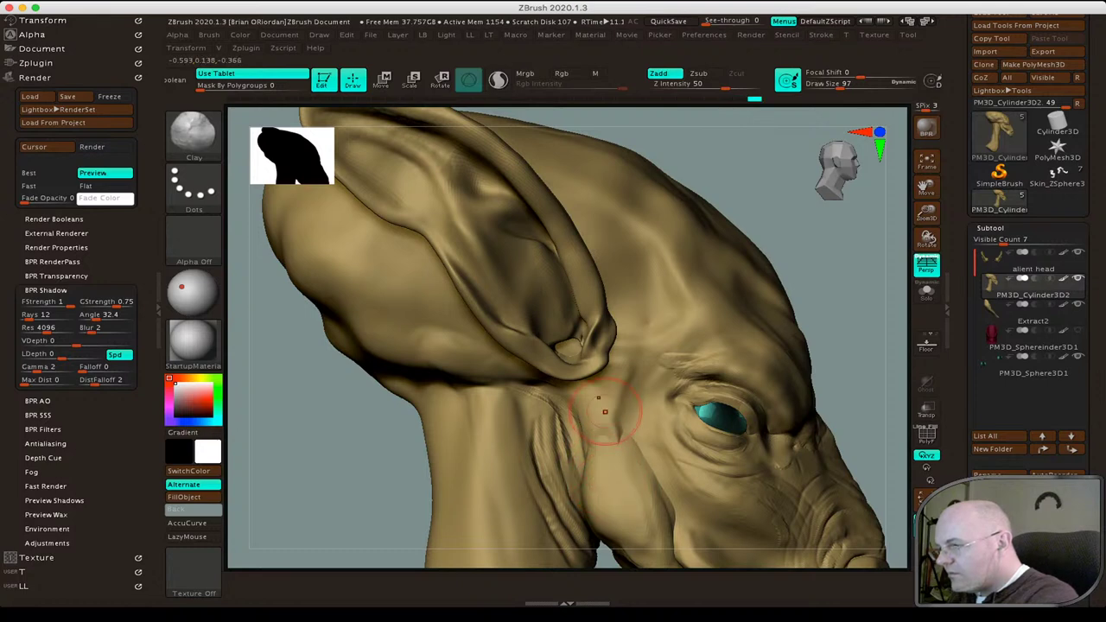
pyautogui.moveTo(605, 407); pyautogui.dragTo(645, 400)
pyautogui.moveTo(659, 448); pyautogui.dragTo(689, 476)
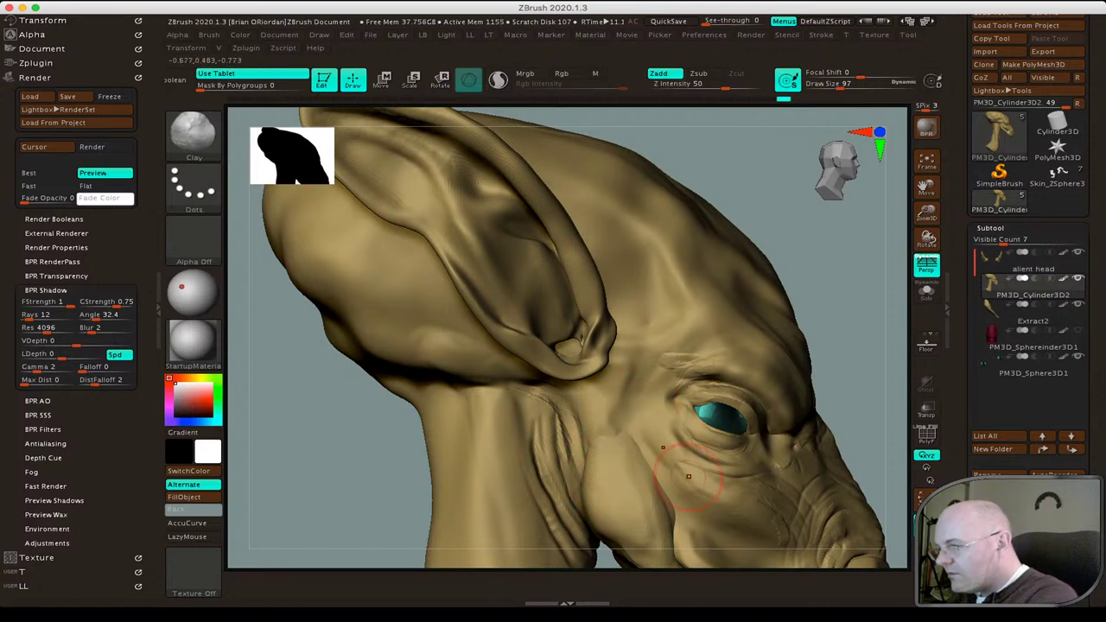
pyautogui.moveTo(629, 415); pyautogui.dragTo(653, 404)
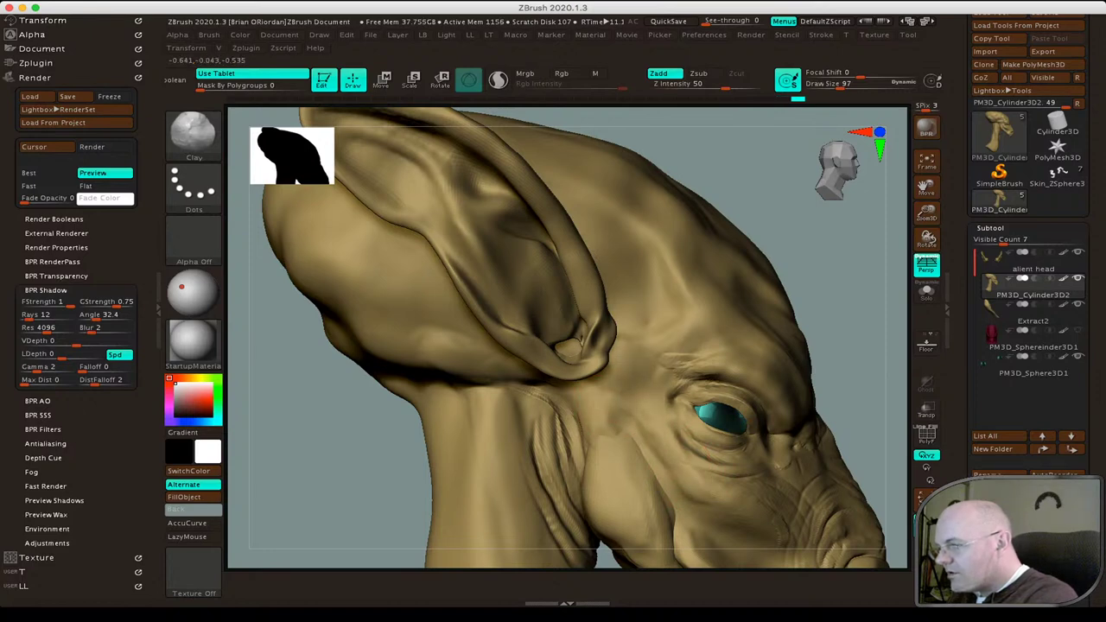
pyautogui.moveTo(643, 377); pyautogui.dragTo(720, 485)
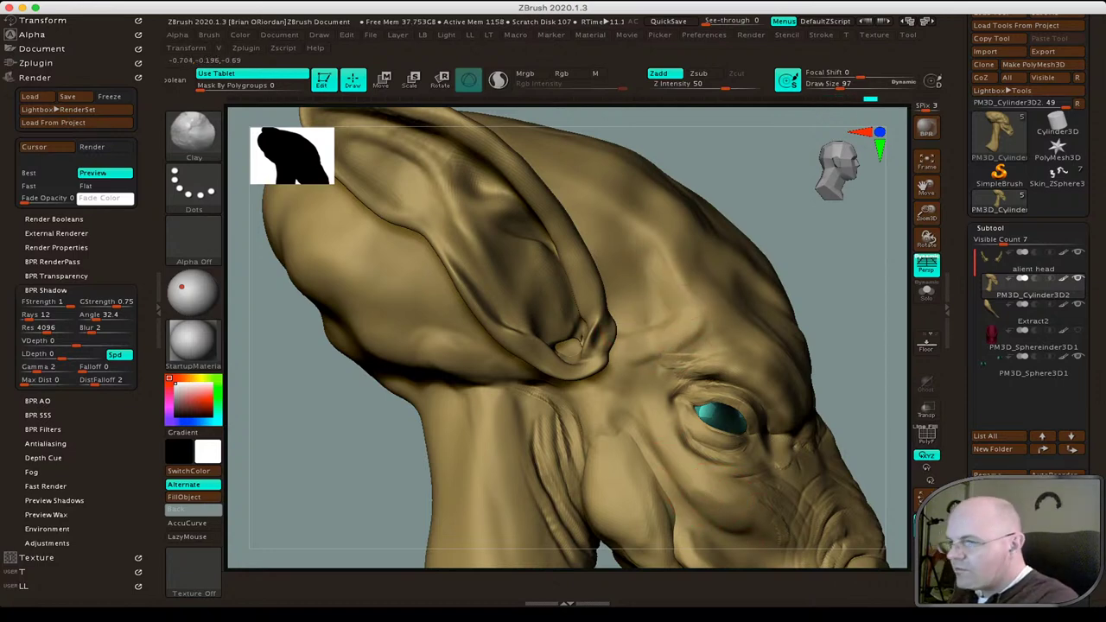
pyautogui.moveTo(683, 355)
pyautogui.mouseDown()
pyautogui.moveTo(700, 367)
pyautogui.moveTo(497, 561)
pyautogui.mouseUp()
# Hide the left tray and set up the Standard brush with the Life_3 alpha at size 78.
pyautogui.click(158, 325)
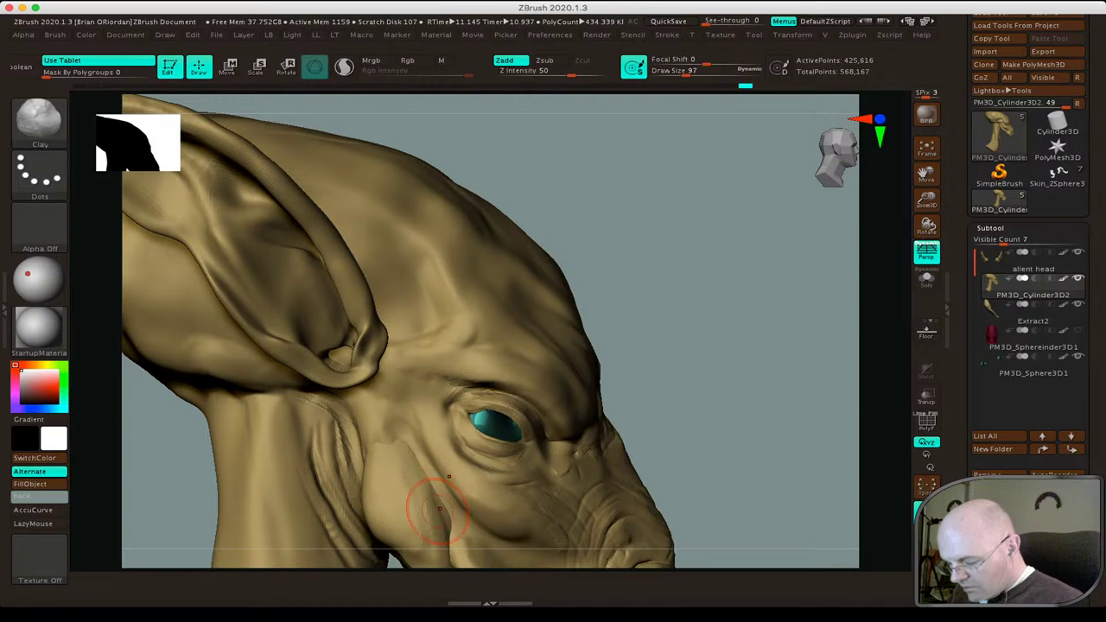
pyautogui.press('b')
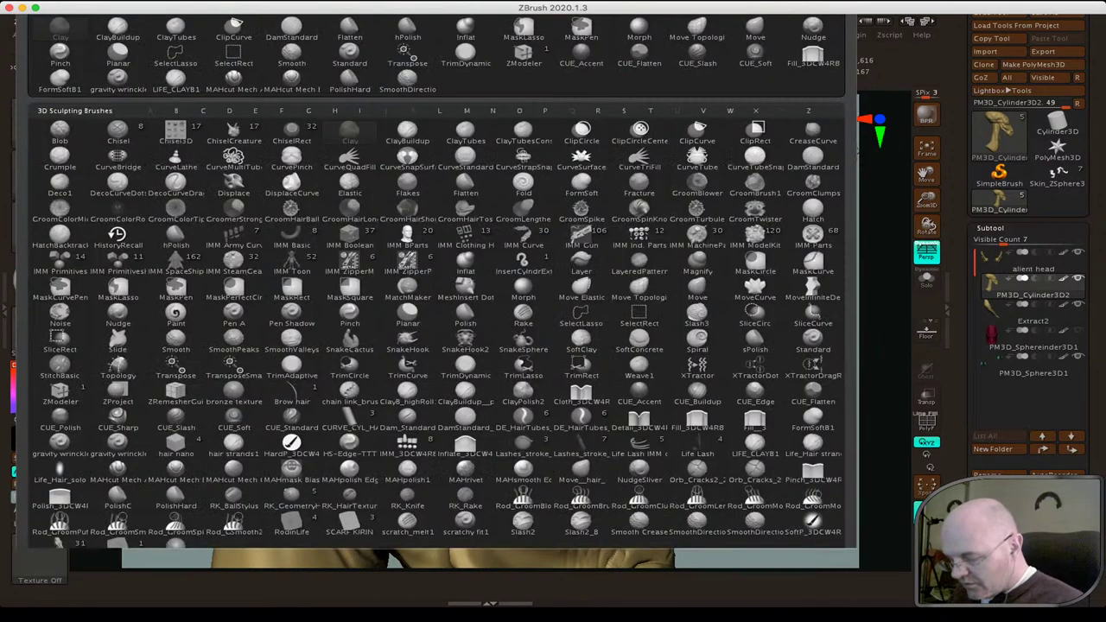
pyautogui.press('s')
pyautogui.press('t')
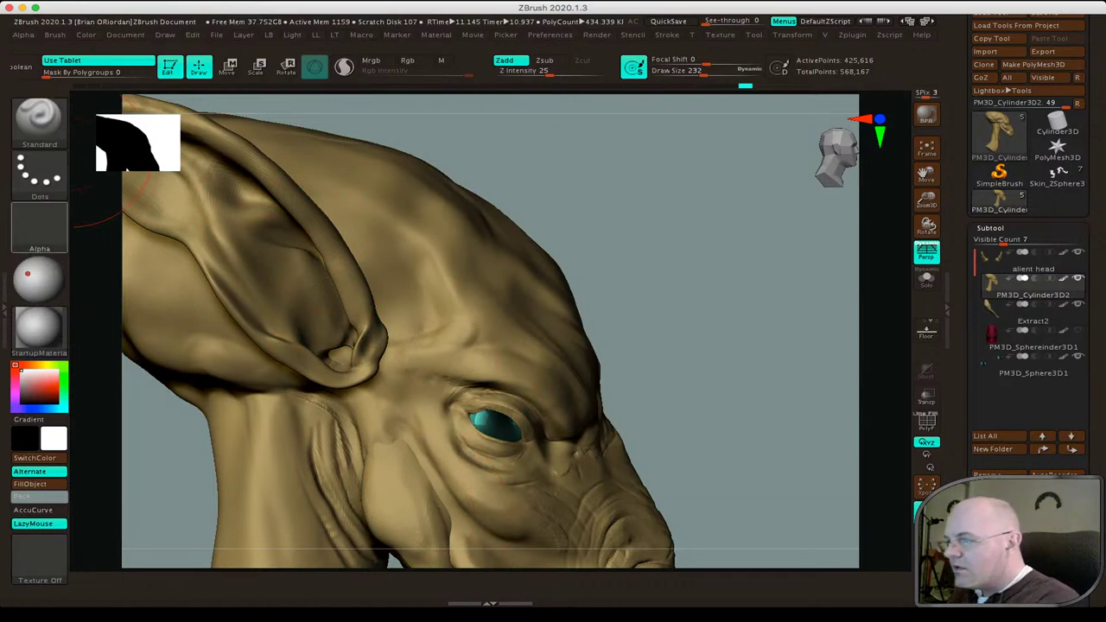
pyautogui.click(39, 226)
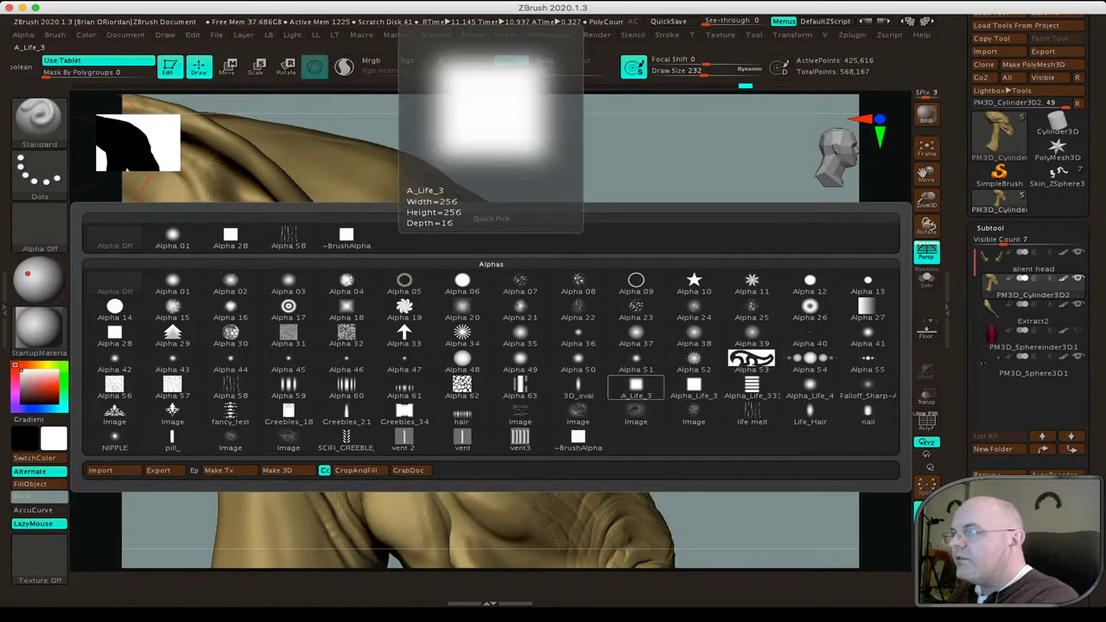
pyautogui.click(636, 387)
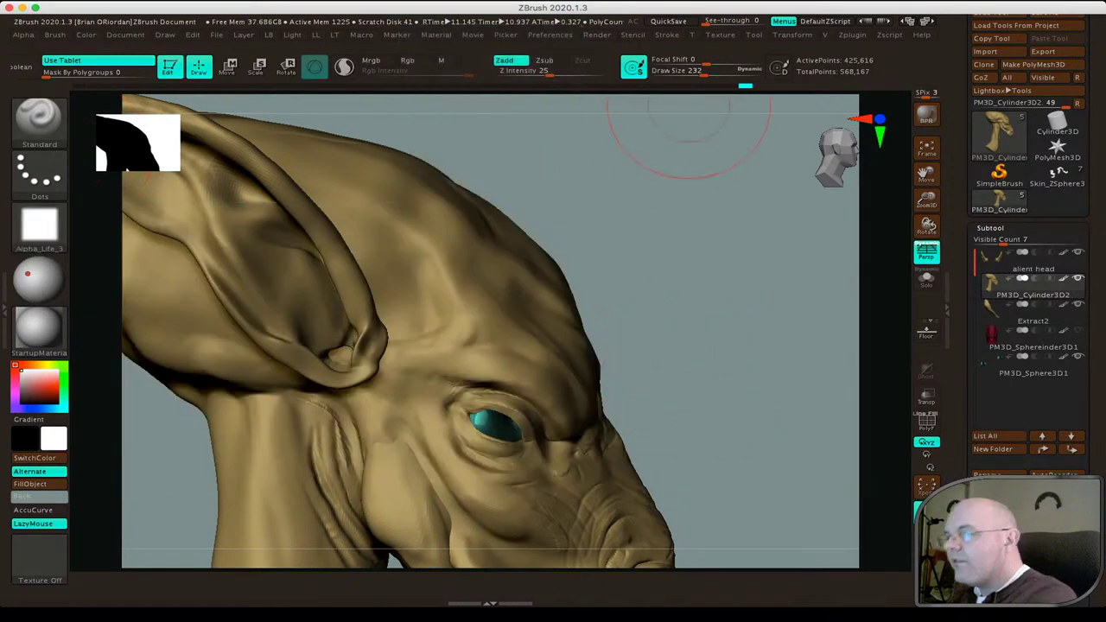
pyautogui.write('16078')
pyautogui.press('Return')
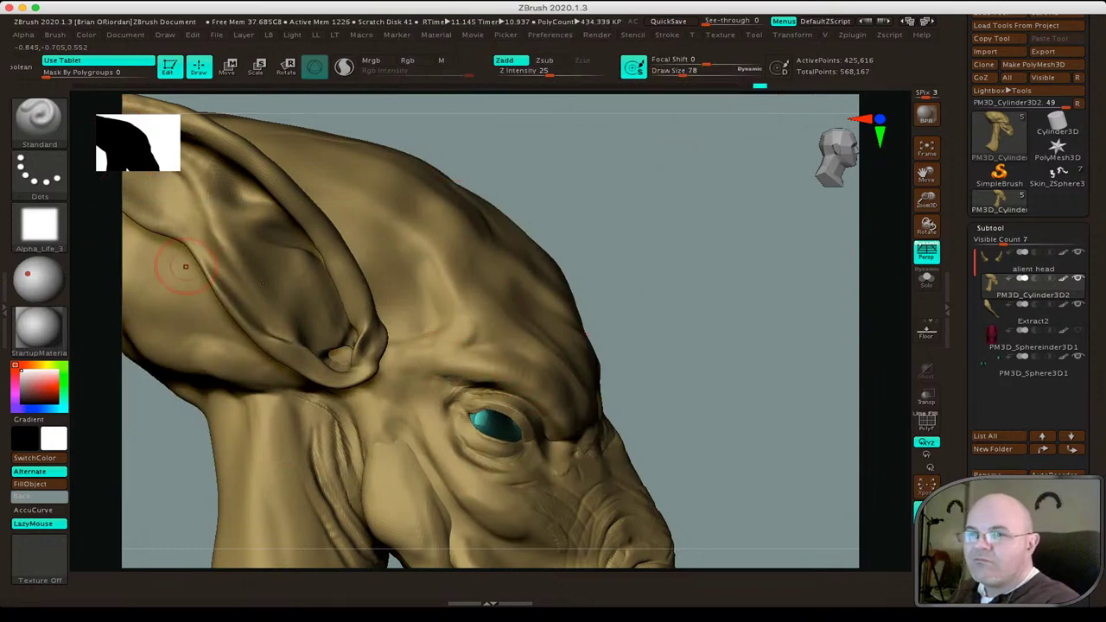
# Enable Lazy Mouse in the Stroke settings and set LazyStep to 0.073.
pyautogui.click(39, 173)
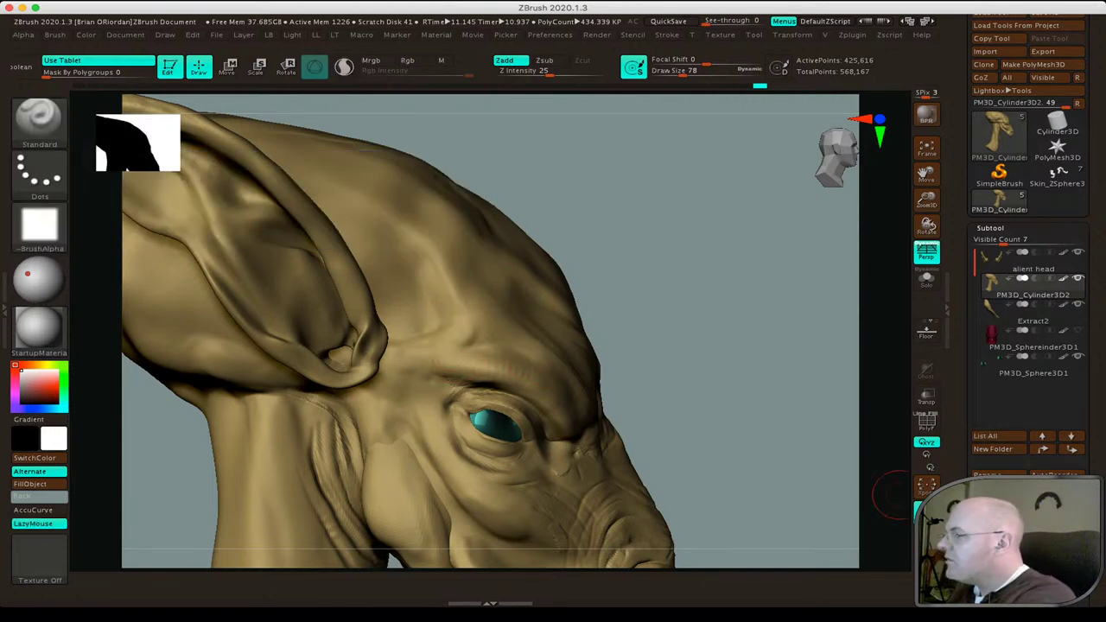
pyautogui.scroll(-5, 1029, 259)
pyautogui.scroll(-5, 1029, 259)
pyautogui.scroll(-2, 1028, 259)
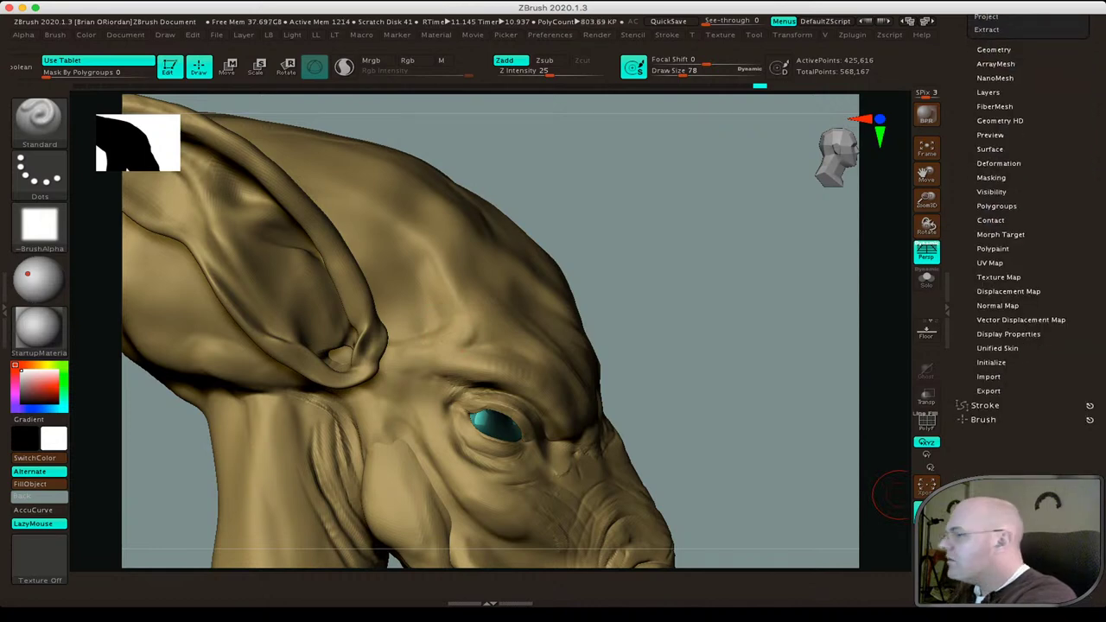
pyautogui.click(985, 406)
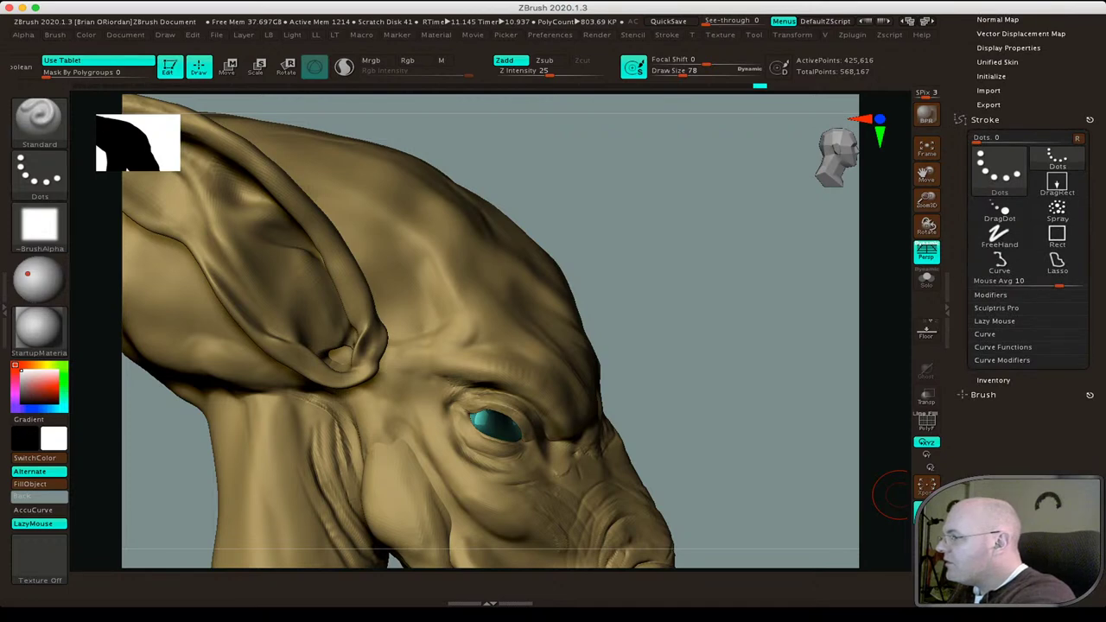
pyautogui.click(995, 320)
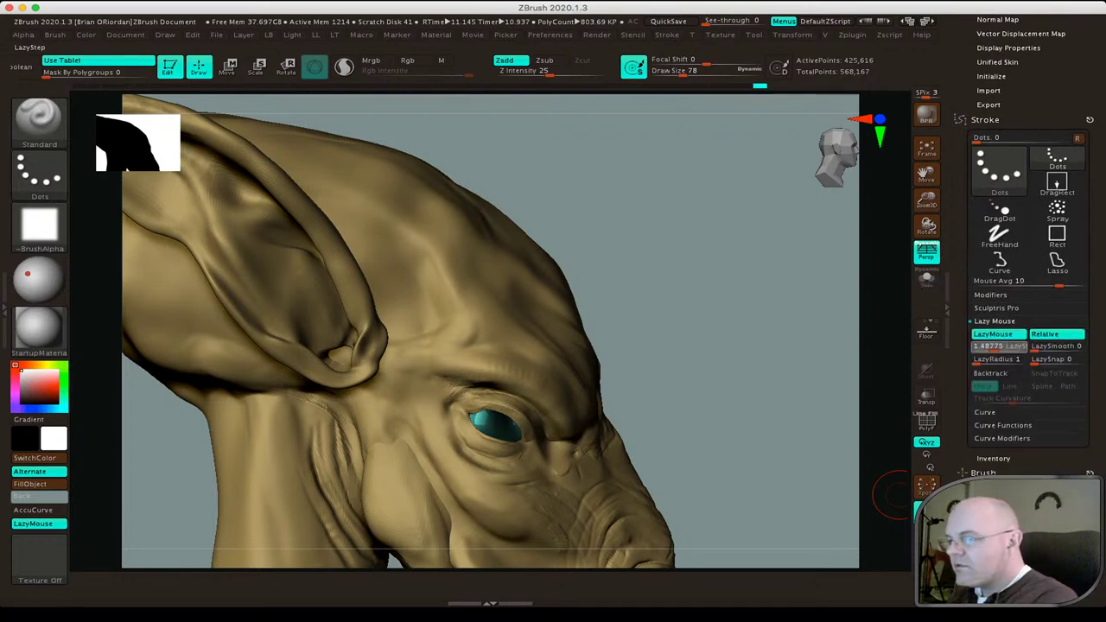
pyautogui.moveTo(986, 346); pyautogui.dragTo(1005, 346)
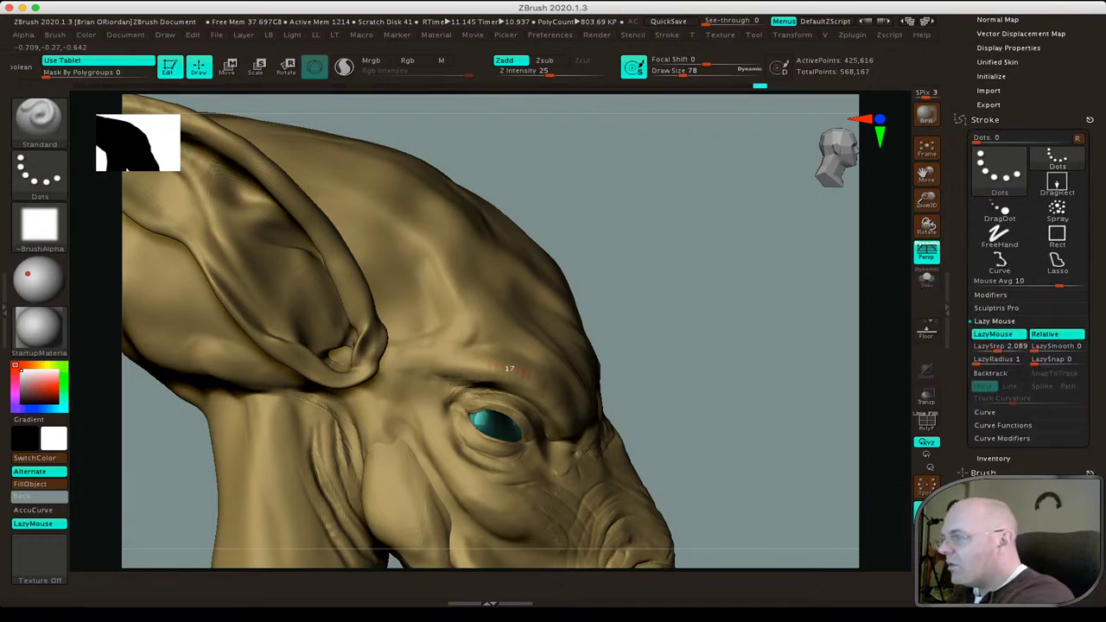
pyautogui.moveTo(996, 346); pyautogui.dragTo(978, 346)
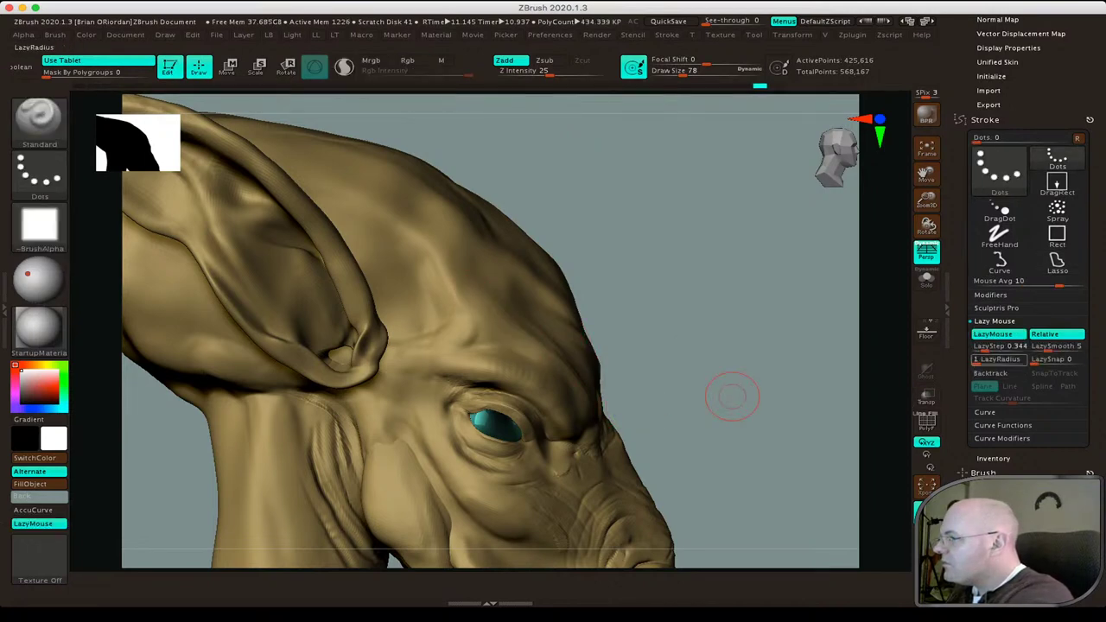
pyautogui.write('0.1653')
pyautogui.press('Return')
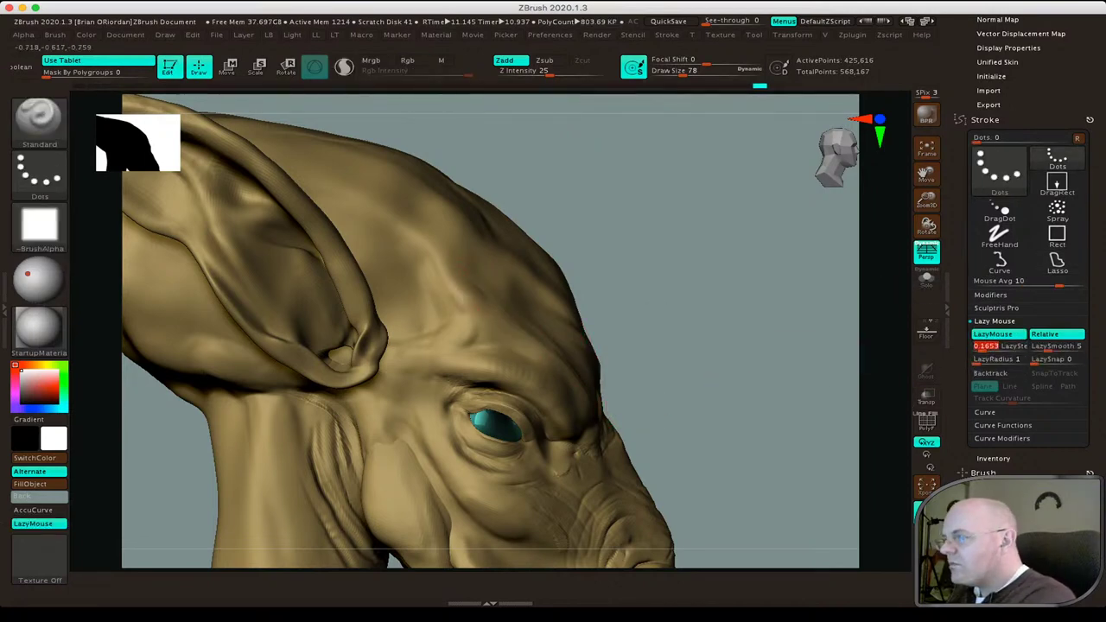
pyautogui.write('0.07346')
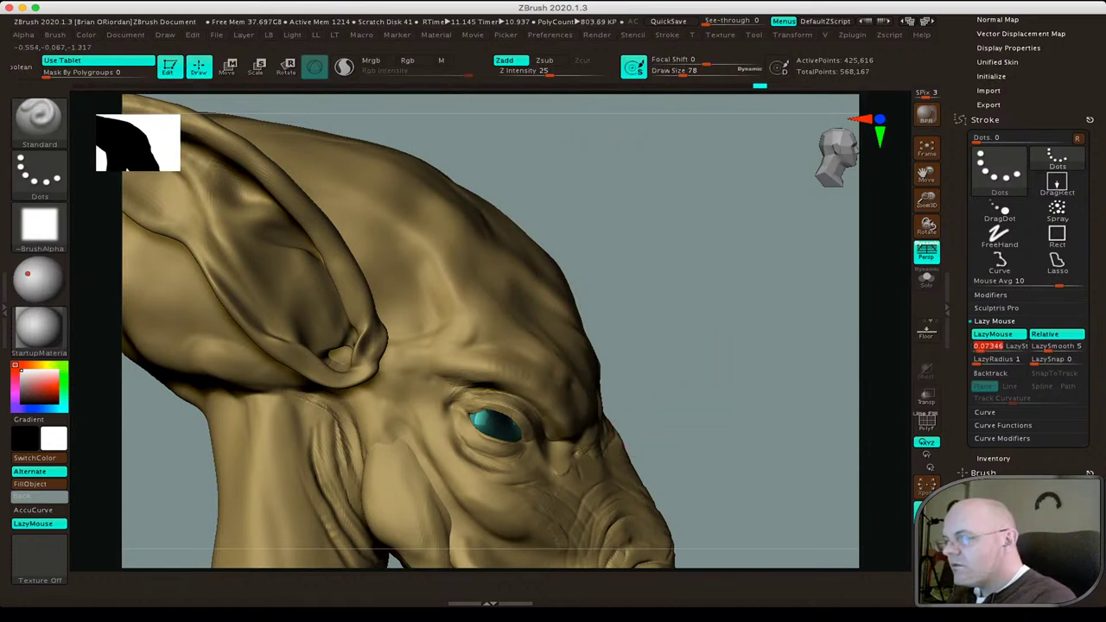
pyautogui.press('Return')
# Sculpt Standard-brush strokes on the brow above the eye and the cheek below it, then smooth the cheek.
pyautogui.moveTo(554, 367); pyautogui.dragTo(445, 347)
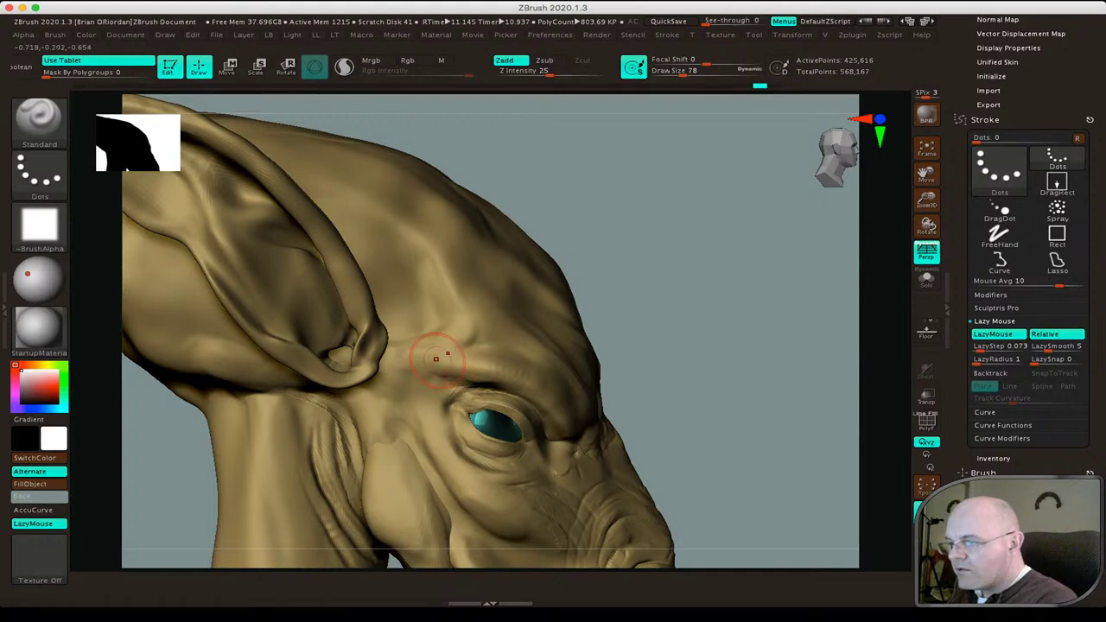
pyautogui.moveTo(406, 420); pyautogui.dragTo(432, 449)
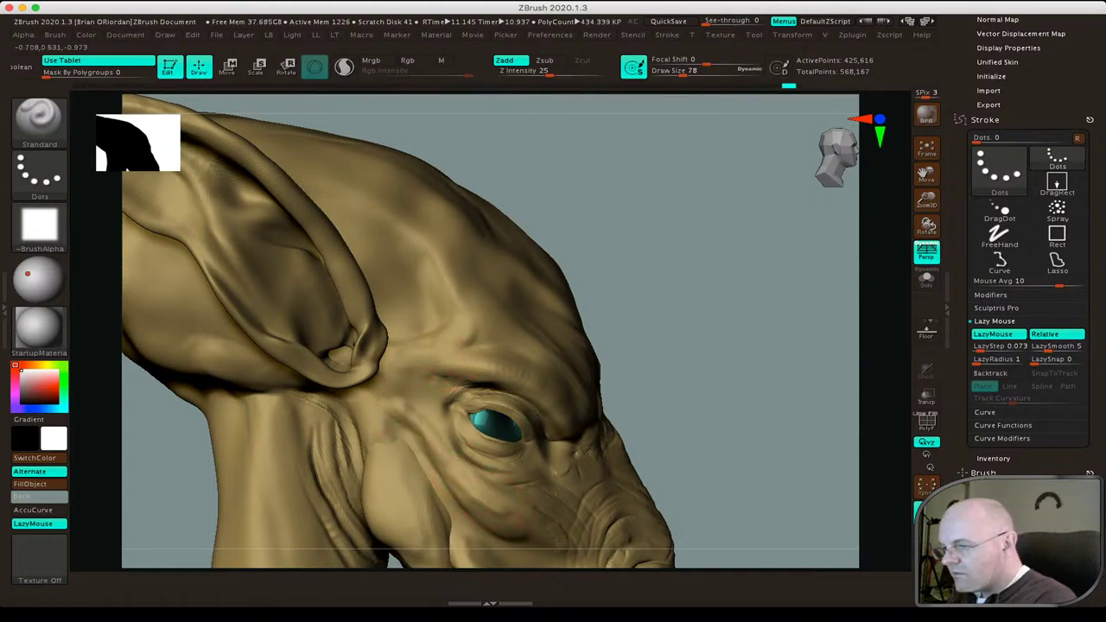
pyautogui.moveTo(580, 484)
pyautogui.mouseDown()
pyautogui.moveTo(485, 505)
pyautogui.moveTo(420, 452)
pyautogui.mouseUp()
pyautogui.moveTo(420, 452)
pyautogui.mouseDown(button='right')
pyautogui.moveTo(395, 395)
pyautogui.moveTo(450, 346)
pyautogui.mouseUp(button='right')
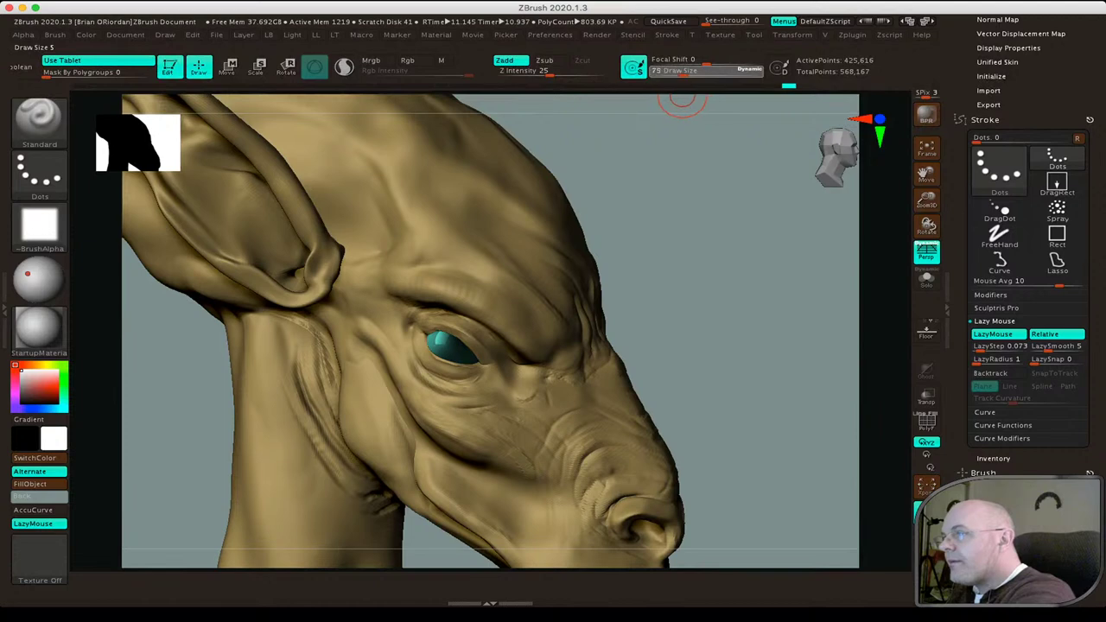
# Deepen the brow ridge above the eye from a closer view.
pyautogui.press('ctrl')
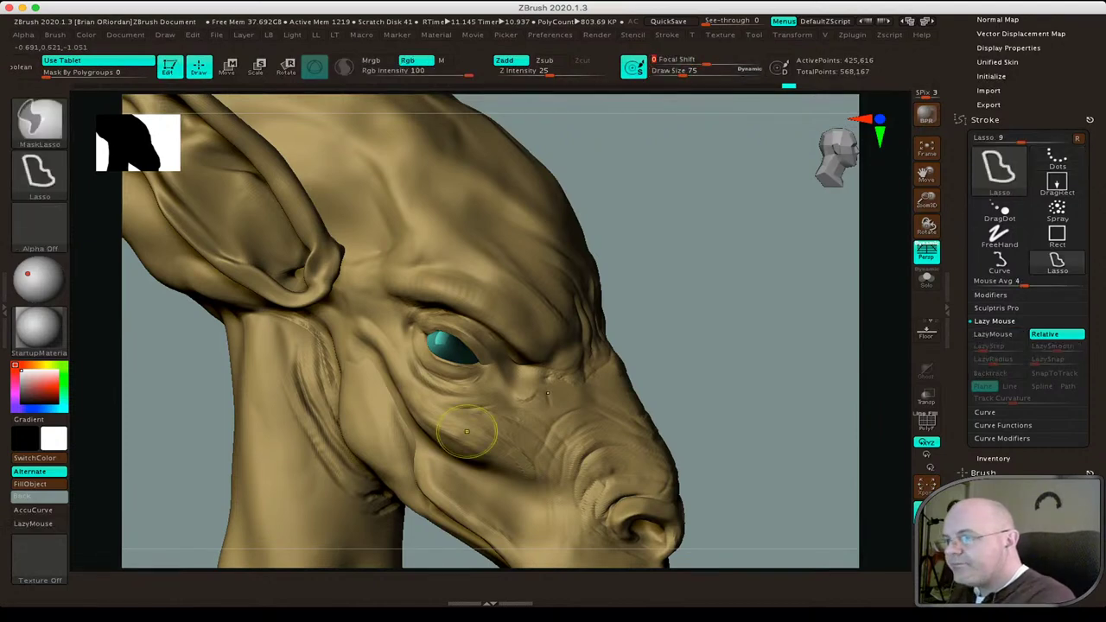
pyautogui.moveTo(467, 430); pyautogui.dragTo(405, 259, button='right')
pyautogui.moveTo(532, 196); pyautogui.dragTo(579, 270)
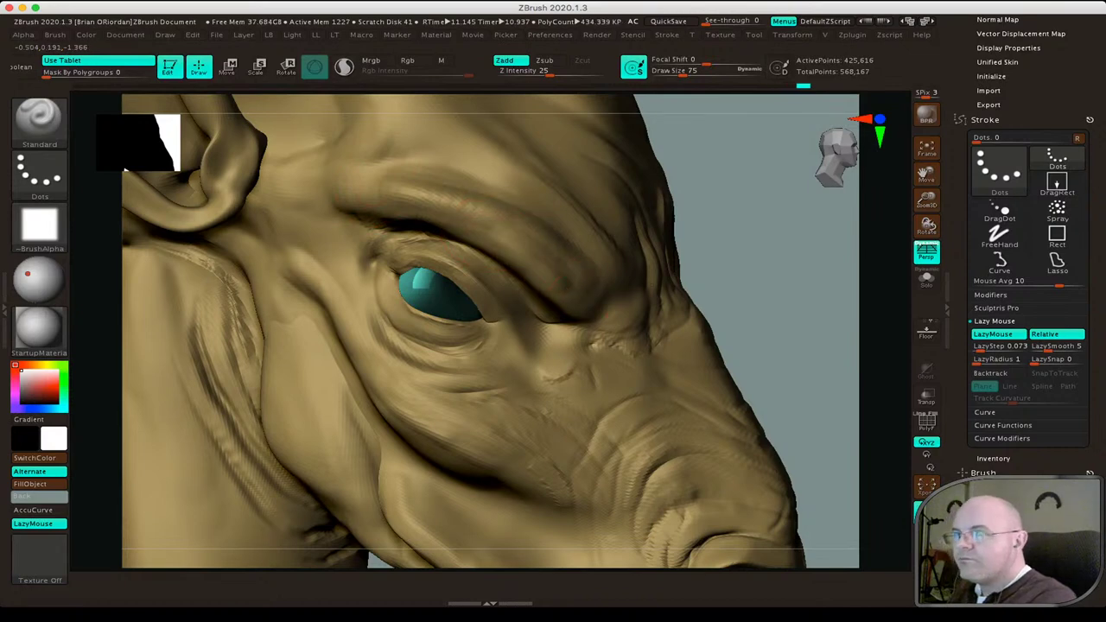
# Set Focal Shift to -27 and Z Intensity to 17, then carve a vertical ridge down the face centre.
pyautogui.moveTo(705, 62); pyautogui.dragTo(683, 63)
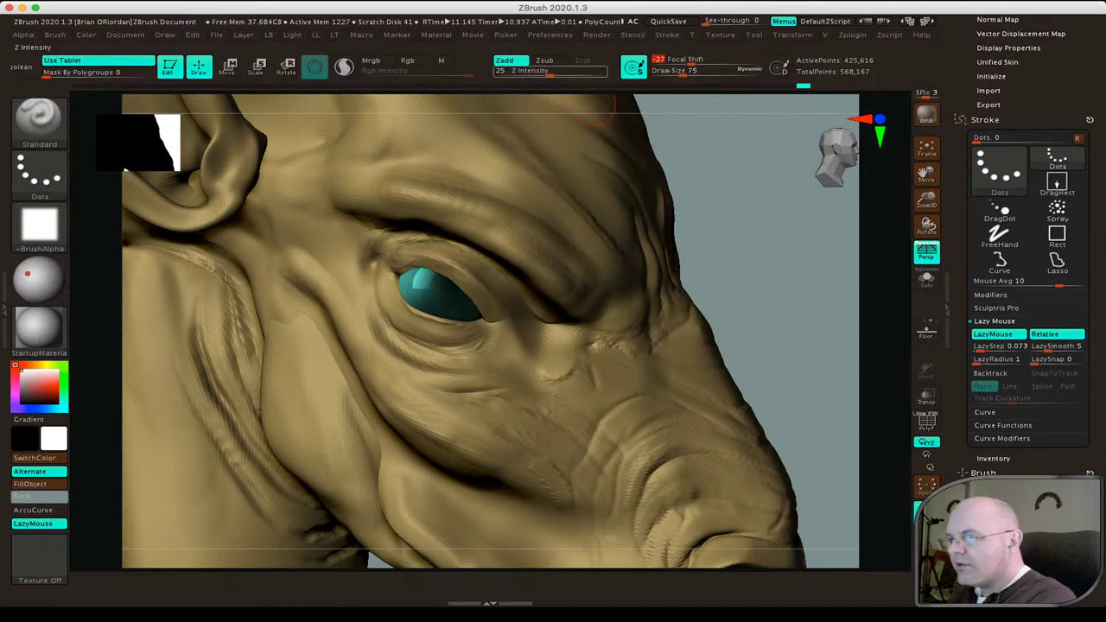
pyautogui.moveTo(549, 72); pyautogui.dragTo(540, 72)
pyautogui.moveTo(752, 216); pyautogui.dragTo(429, 212)
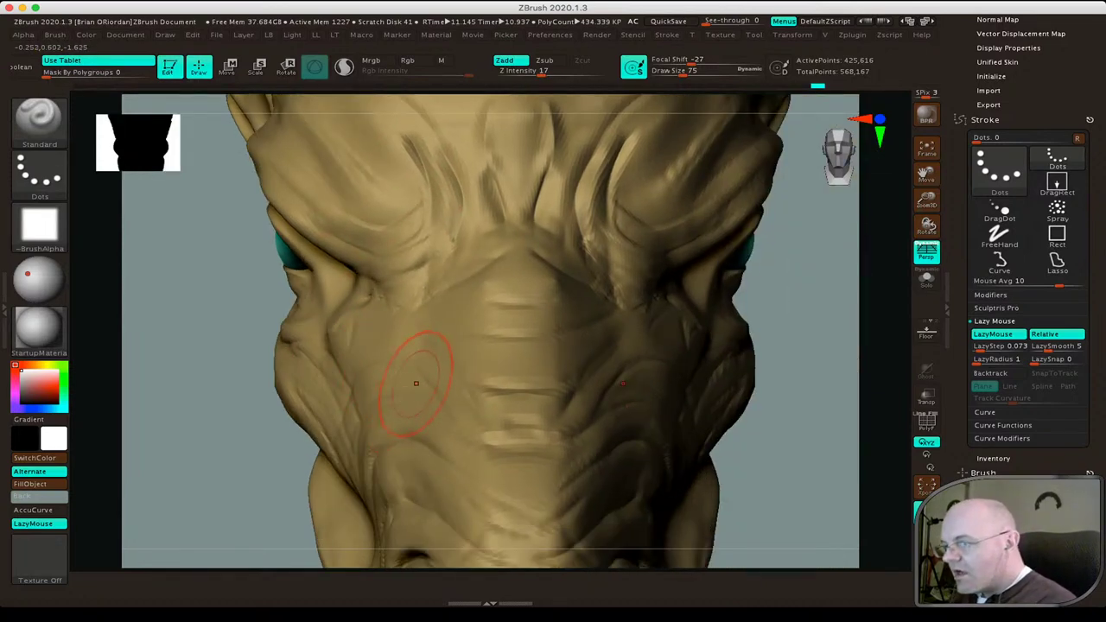
pyautogui.moveTo(485, 315); pyautogui.dragTo(463, 543)
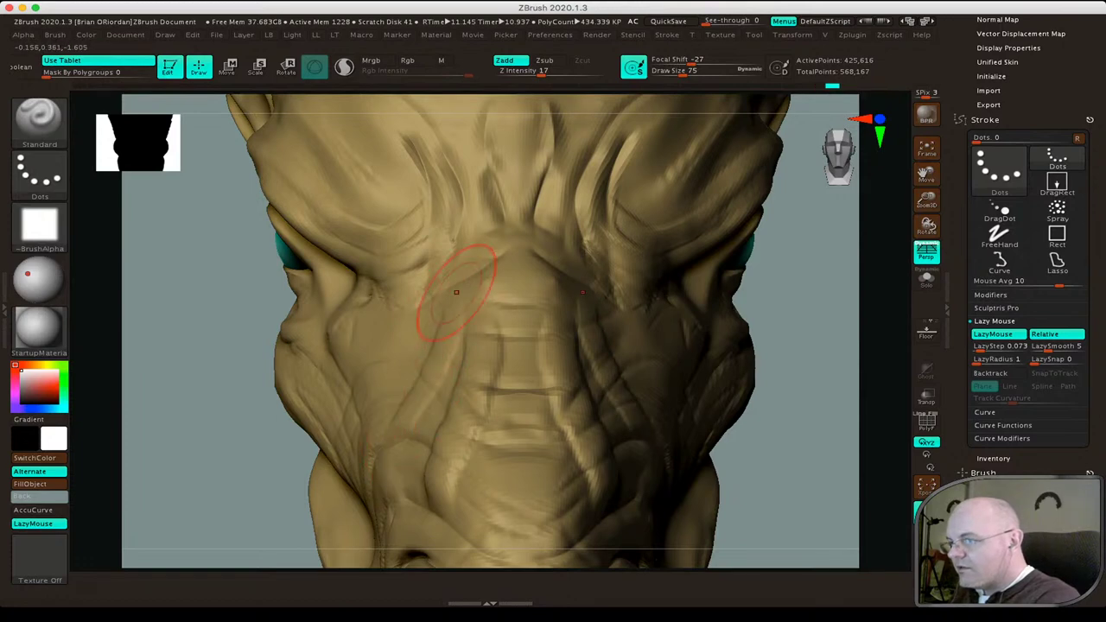
pyautogui.press('shift')
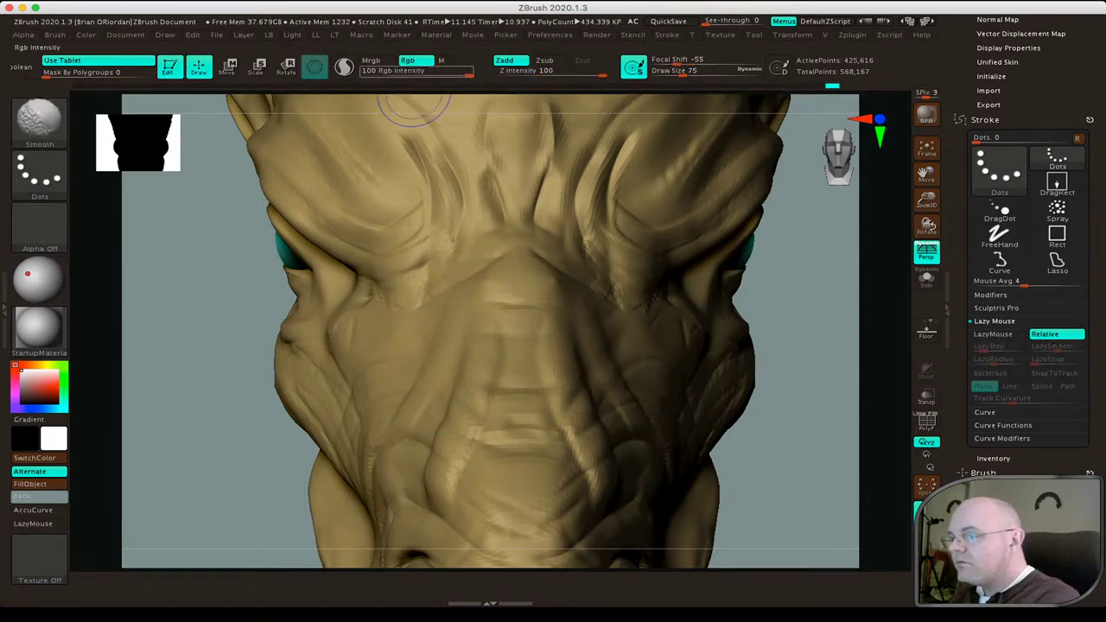
pyautogui.moveTo(358, 363); pyautogui.dragTo(360, 227, button='right')
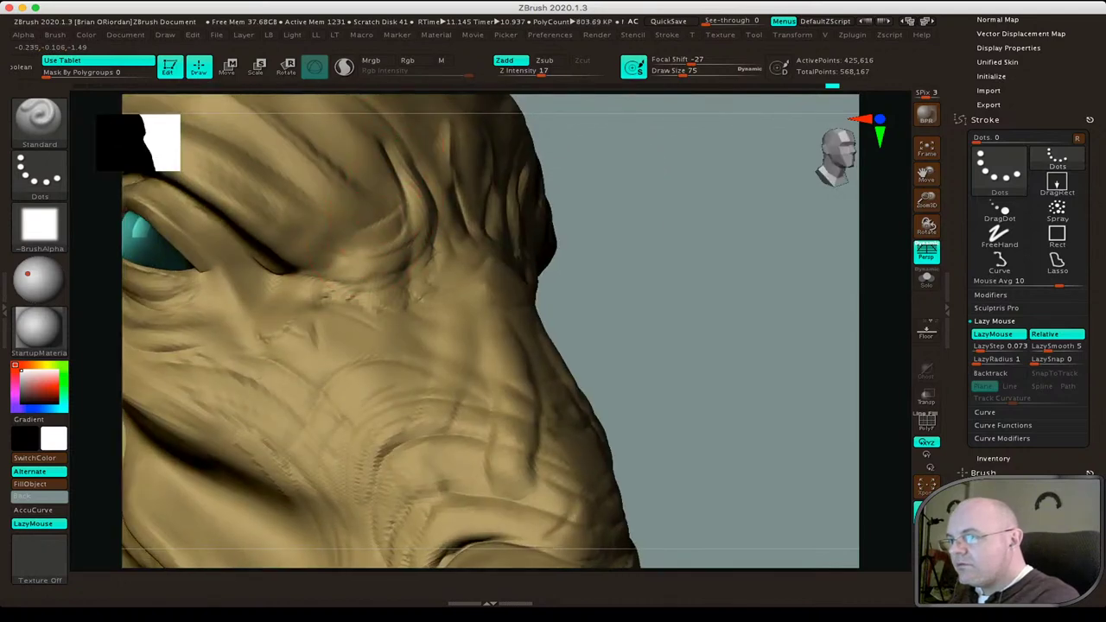
# Reshape the brow wrinkles above the eye, then smooth them.
pyautogui.moveTo(407, 233)
pyautogui.mouseDown()
pyautogui.moveTo(311, 277)
pyautogui.moveTo(415, 220)
pyautogui.mouseUp()
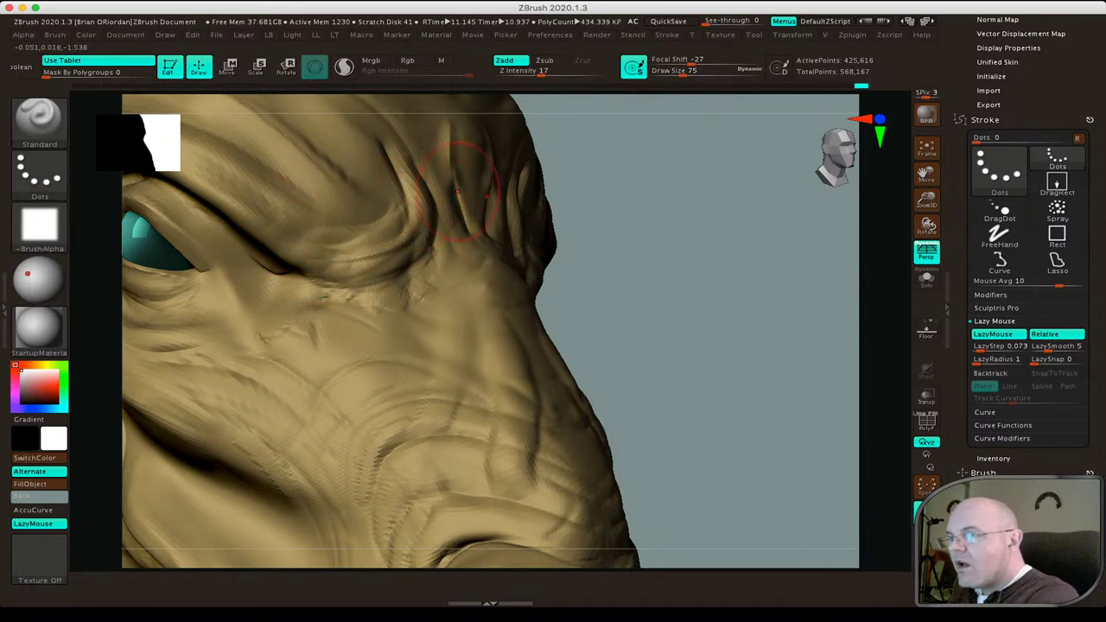
pyautogui.moveTo(458, 190)
pyautogui.mouseDown()
pyautogui.moveTo(493, 121)
pyautogui.moveTo(467, 234)
pyautogui.mouseUp()
pyautogui.moveTo(502, 130); pyautogui.dragTo(459, 208)
pyautogui.moveTo(441, 112)
pyautogui.mouseDown()
pyautogui.moveTo(476, 207)
pyautogui.moveTo(484, 130)
pyautogui.mouseUp()
pyautogui.moveTo(450, 199); pyautogui.dragTo(471, 121)
pyautogui.moveTo(484, 164)
pyautogui.keyDown('shift'); pyautogui.mouseDown()
pyautogui.moveTo(464, 139)
pyautogui.moveTo(476, 156)
pyautogui.mouseUp(); pyautogui.keyUp('shift')
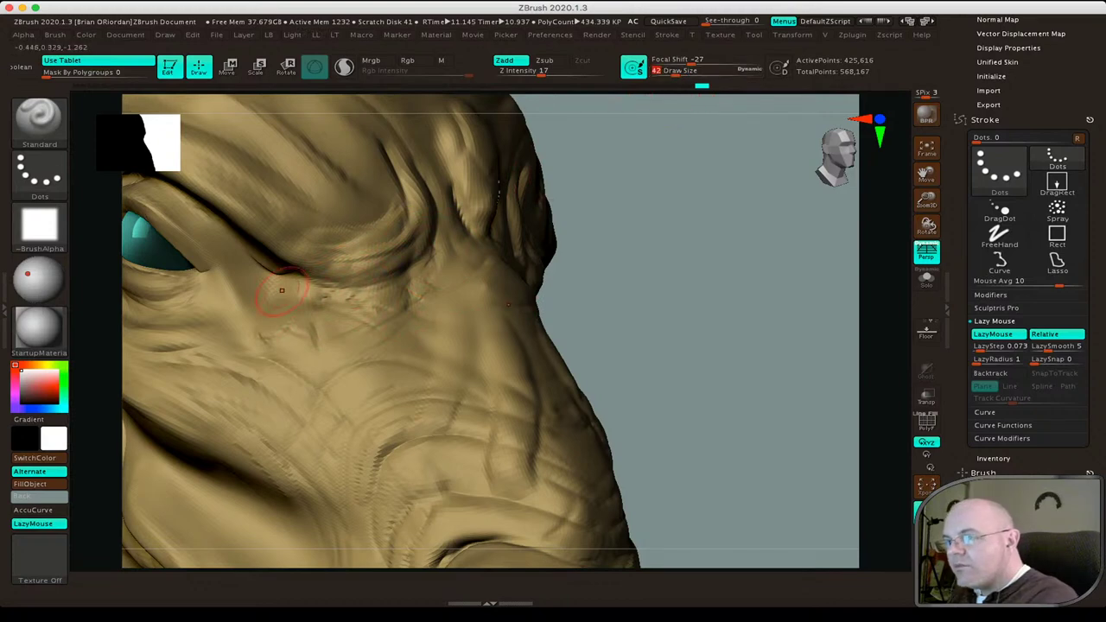
# Carve a crease under the eye and wrinkles on the jaw, then smooth the brow crease and folds.
pyautogui.moveTo(293, 270); pyautogui.dragTo(427, 281)
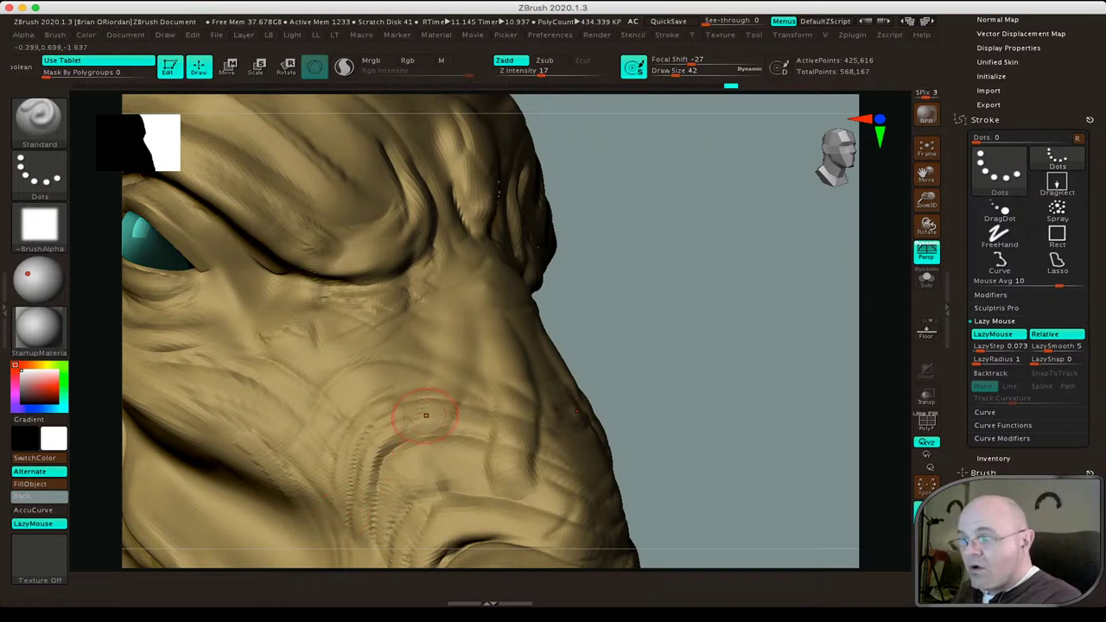
pyautogui.moveTo(350, 515)
pyautogui.mouseDown()
pyautogui.moveTo(406, 474)
pyautogui.moveTo(454, 485)
pyautogui.moveTo(432, 488)
pyautogui.mouseUp()
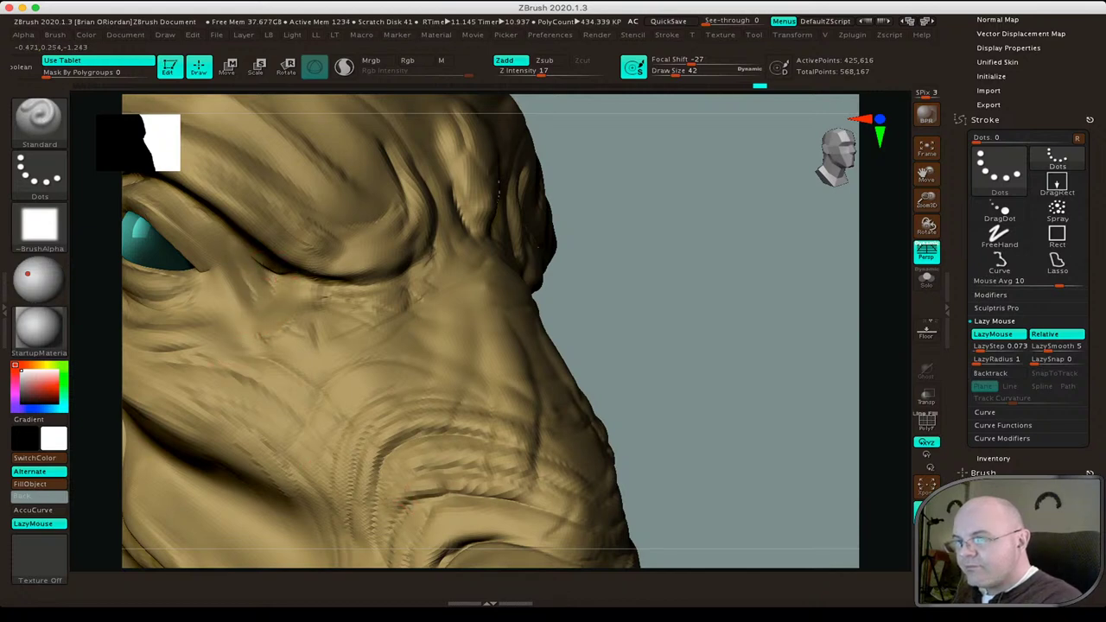
pyautogui.press('shift')
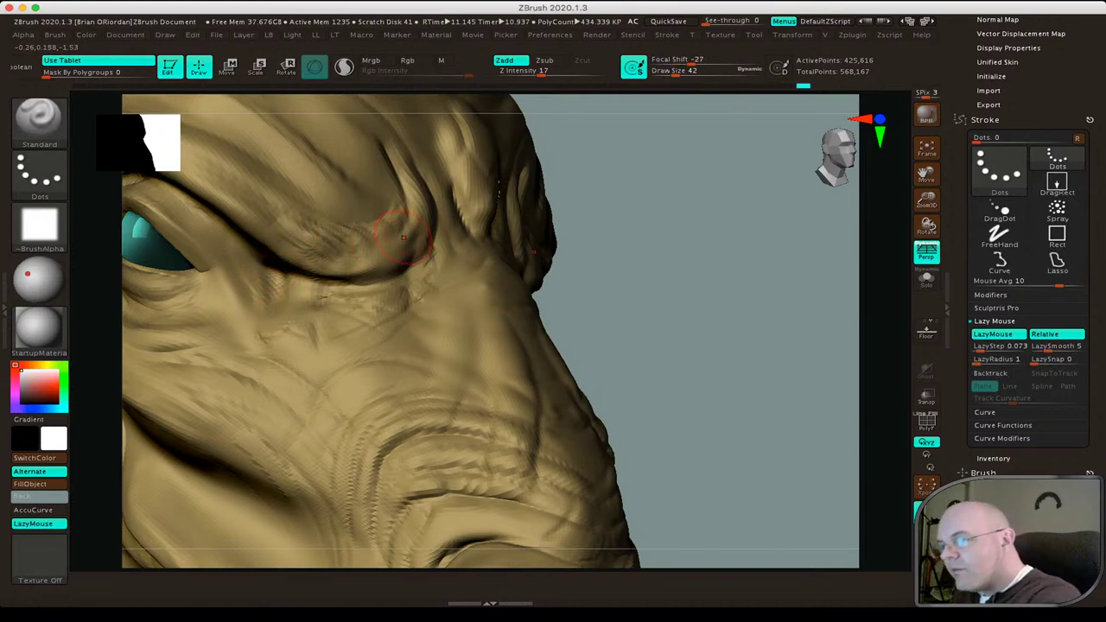
pyautogui.moveTo(403, 235); pyautogui.dragTo(326, 259)
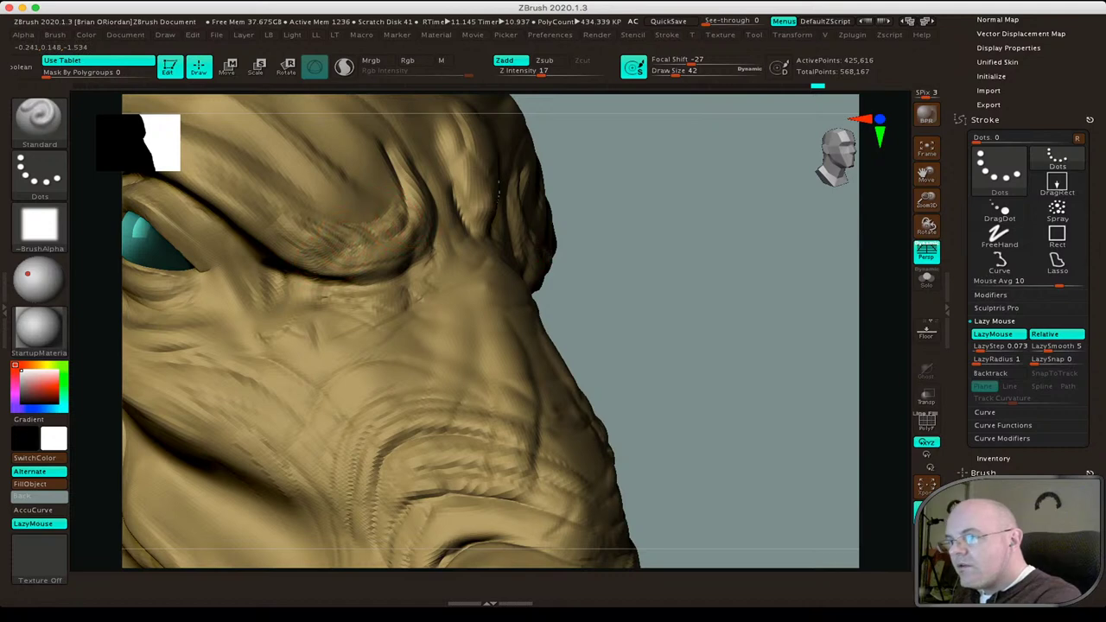
pyautogui.moveTo(411, 230); pyautogui.dragTo(294, 250)
pyautogui.moveTo(346, 264)
pyautogui.mouseDown()
pyautogui.moveTo(302, 235)
pyautogui.moveTo(389, 225)
pyautogui.mouseUp()
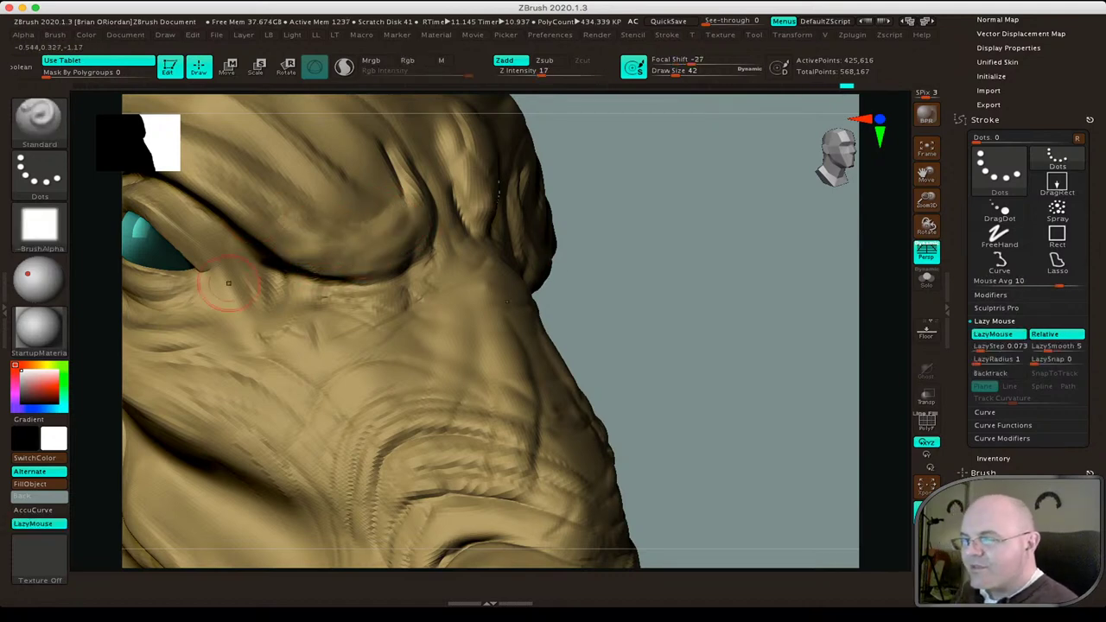
pyautogui.keyDown('alt'); pyautogui.moveTo(692, 345); pyautogui.dragTo(277, 358); pyautogui.keyUp('alt')
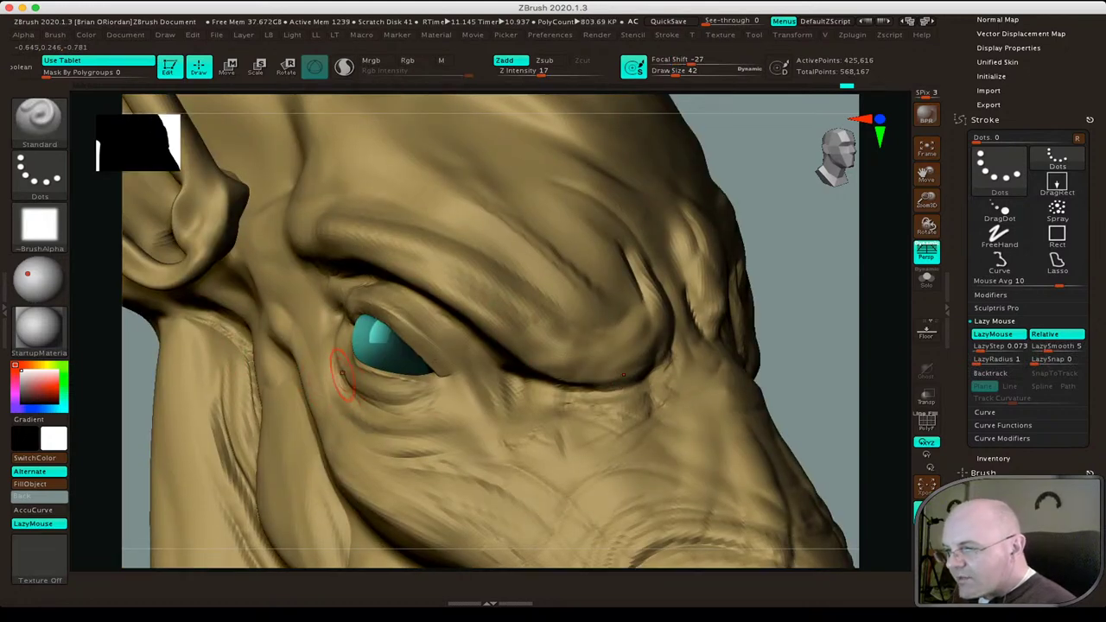
# Carve a crease along the lower eyelid and re-sculpt the upper eyelid fold.
pyautogui.moveTo(381, 391)
pyautogui.mouseDown()
pyautogui.moveTo(448, 389)
pyautogui.moveTo(446, 354)
pyautogui.mouseUp()
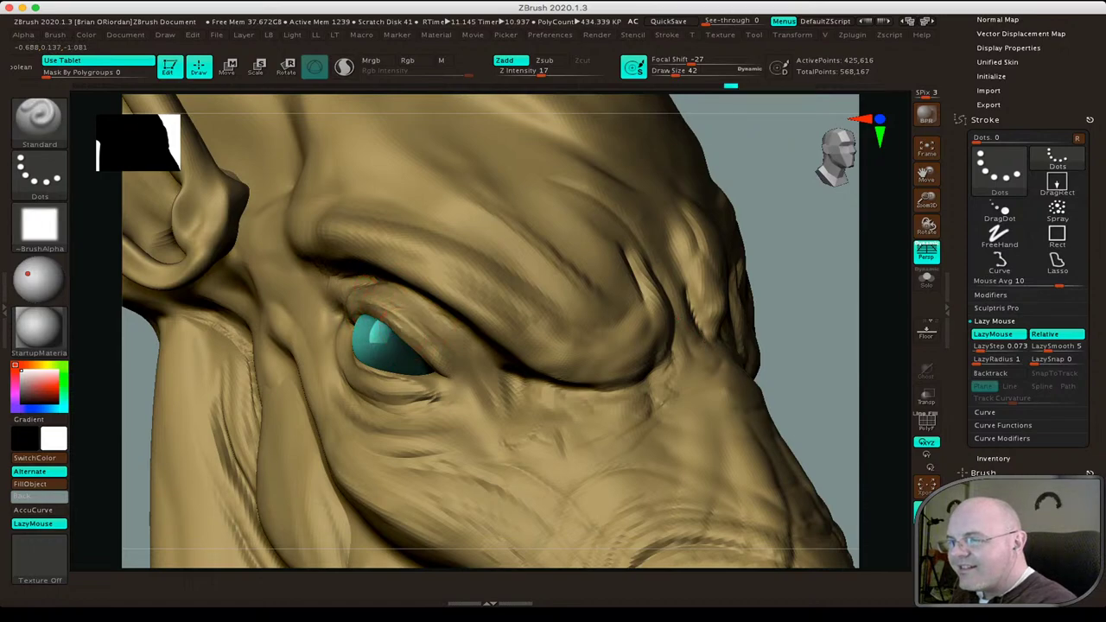
pyautogui.moveTo(367, 303); pyautogui.dragTo(441, 356, button='right')
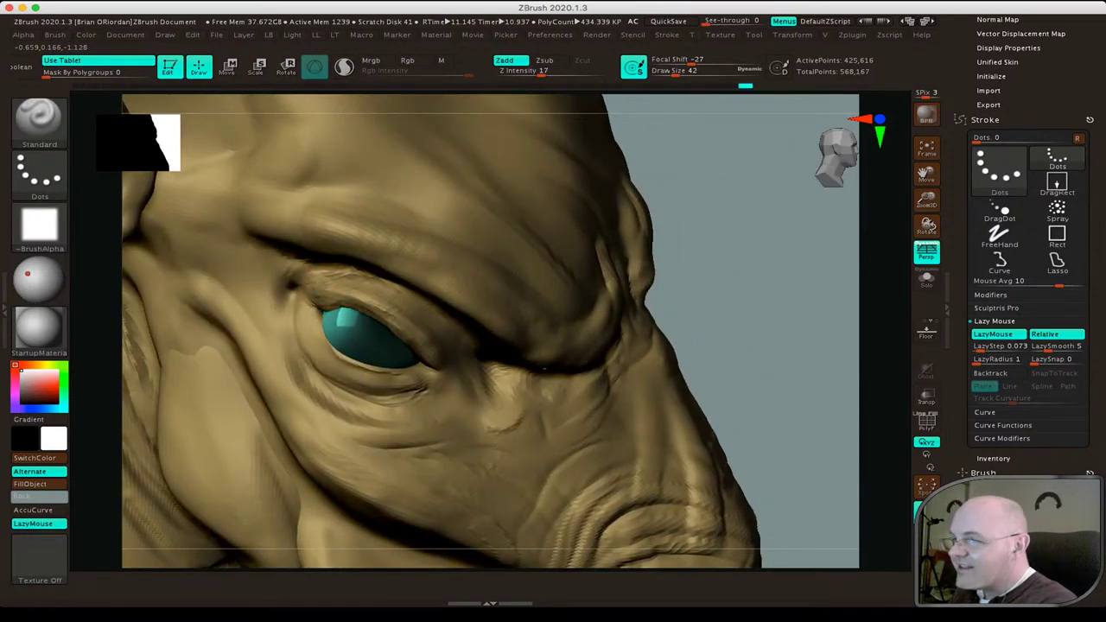
pyautogui.moveTo(330, 287); pyautogui.dragTo(296, 285)
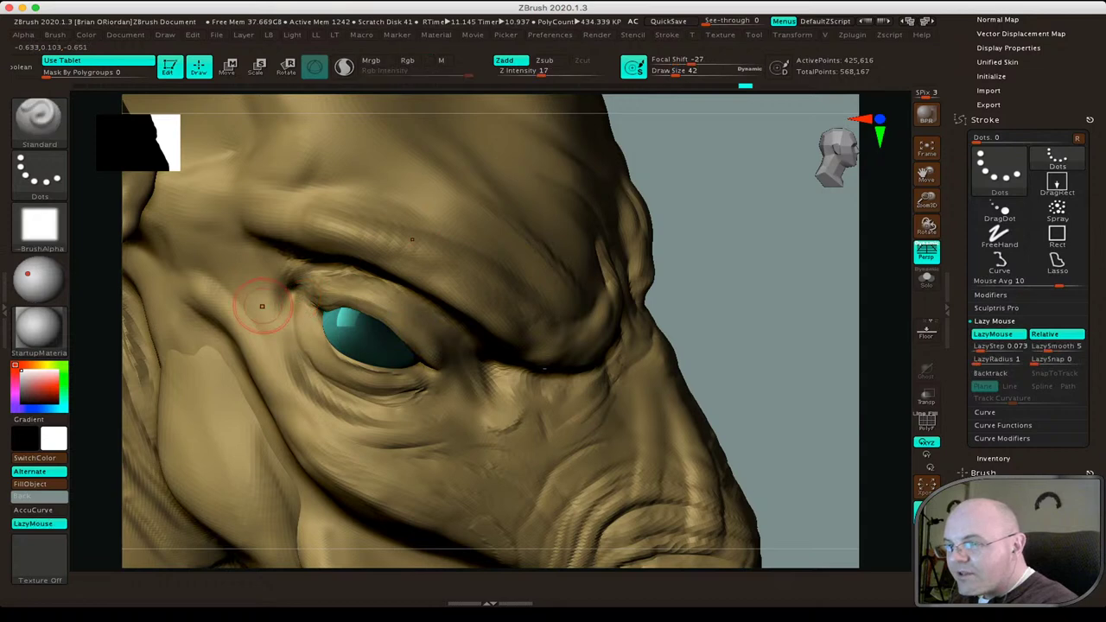
pyautogui.moveTo(544, 368); pyautogui.dragTo(316, 299, button='right')
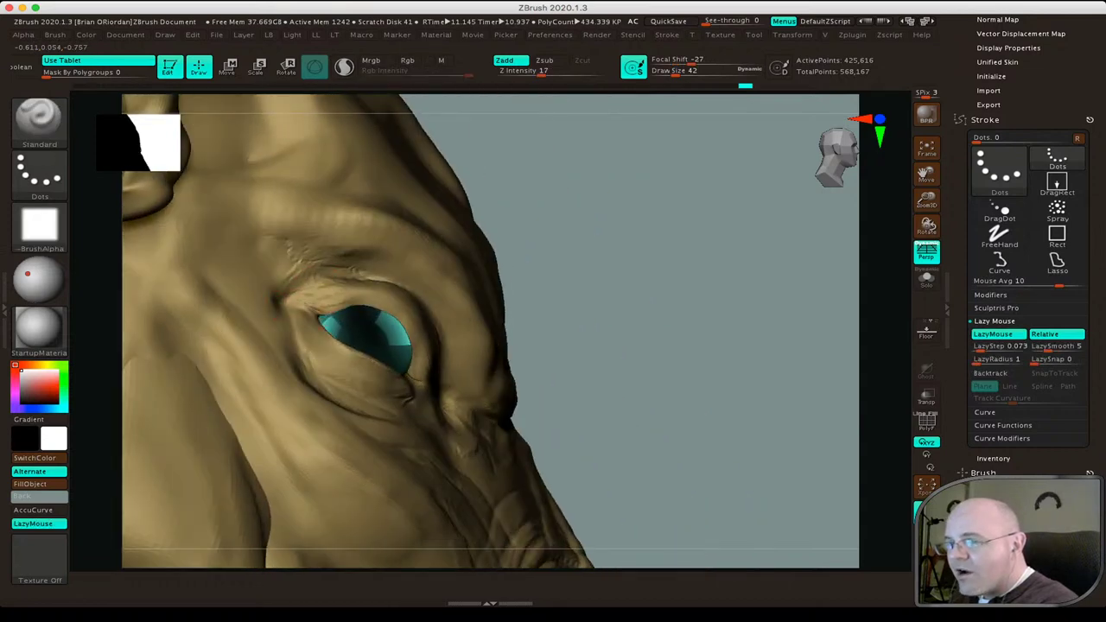
# Briefly try the Move brush at size 82, then return to the Standard brush.
pyautogui.press('b')
pyautogui.press('m')
pyautogui.press('v')
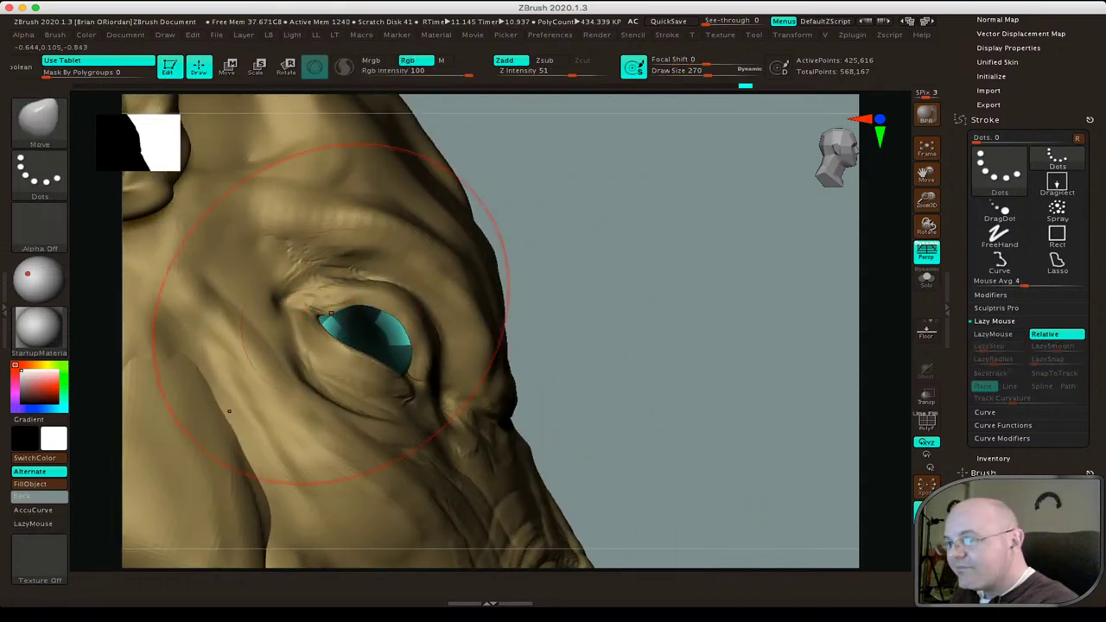
pyautogui.moveTo(761, 71); pyautogui.dragTo(670, 71)
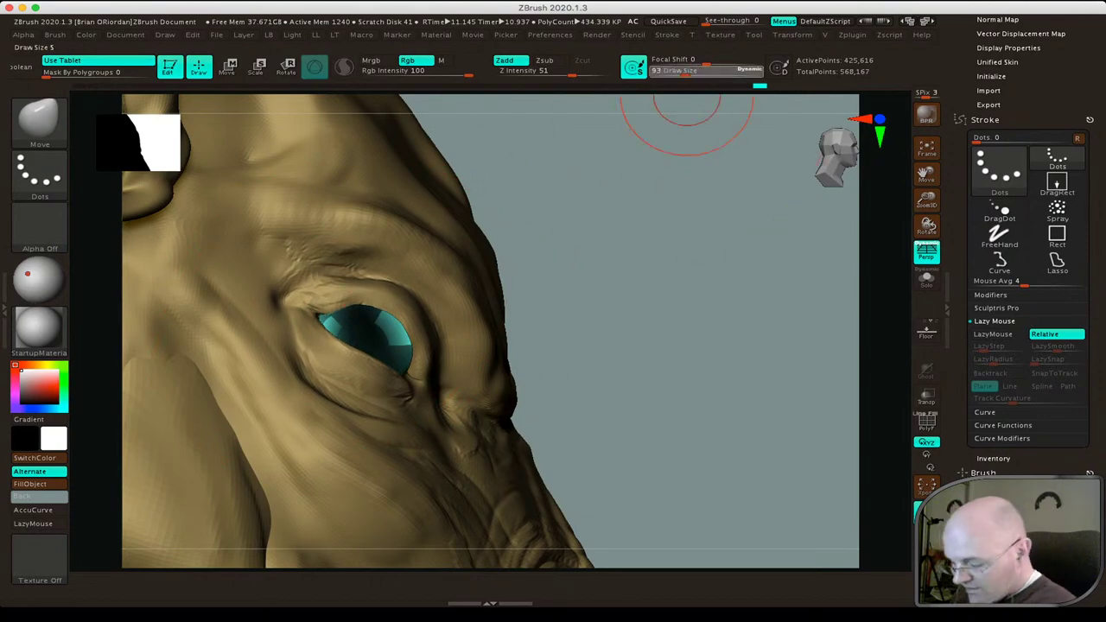
pyautogui.press('b')
pyautogui.press('s')
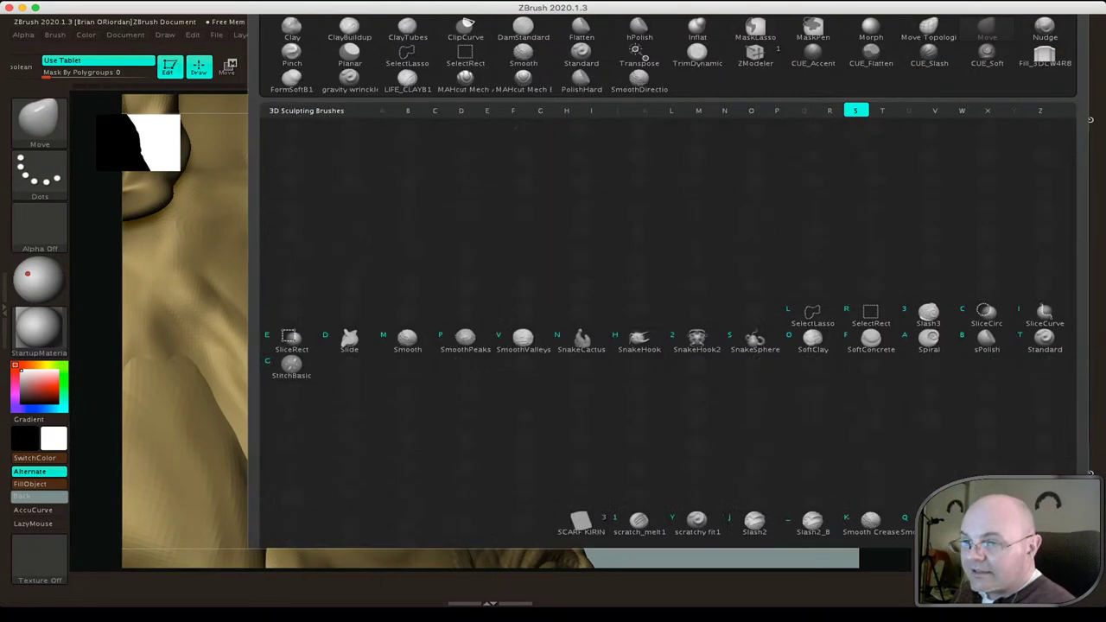
pyautogui.press('t')
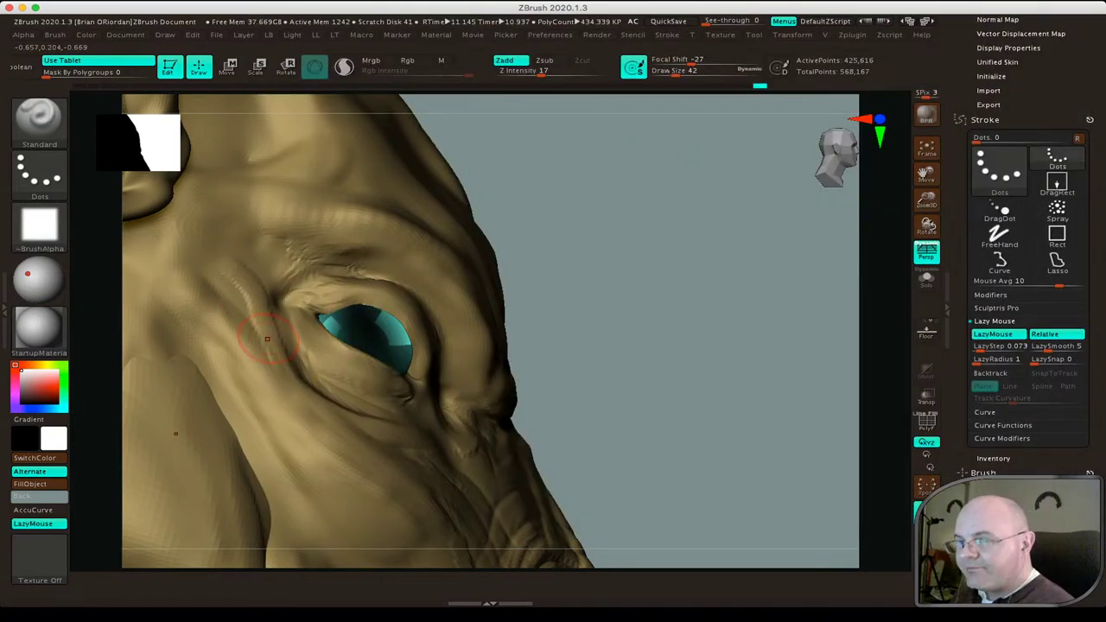
# Deepen the crease below the eye and carve vertical wrinkles on the cheek beside it.
pyautogui.moveTo(691, 346); pyautogui.dragTo(743, 346)
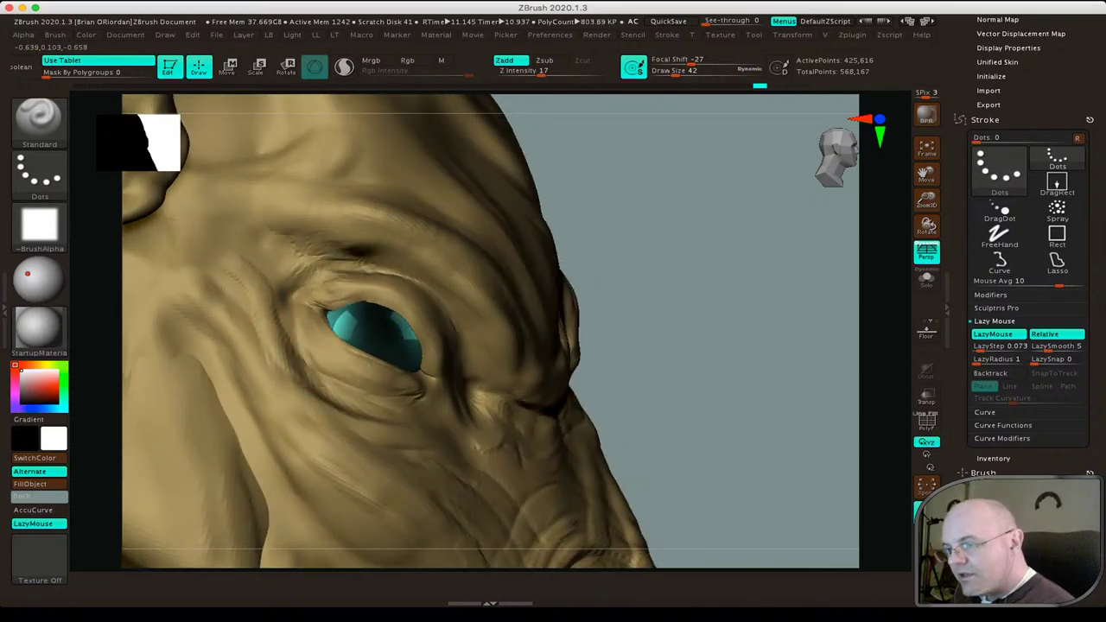
pyautogui.moveTo(328, 391); pyautogui.dragTo(401, 424)
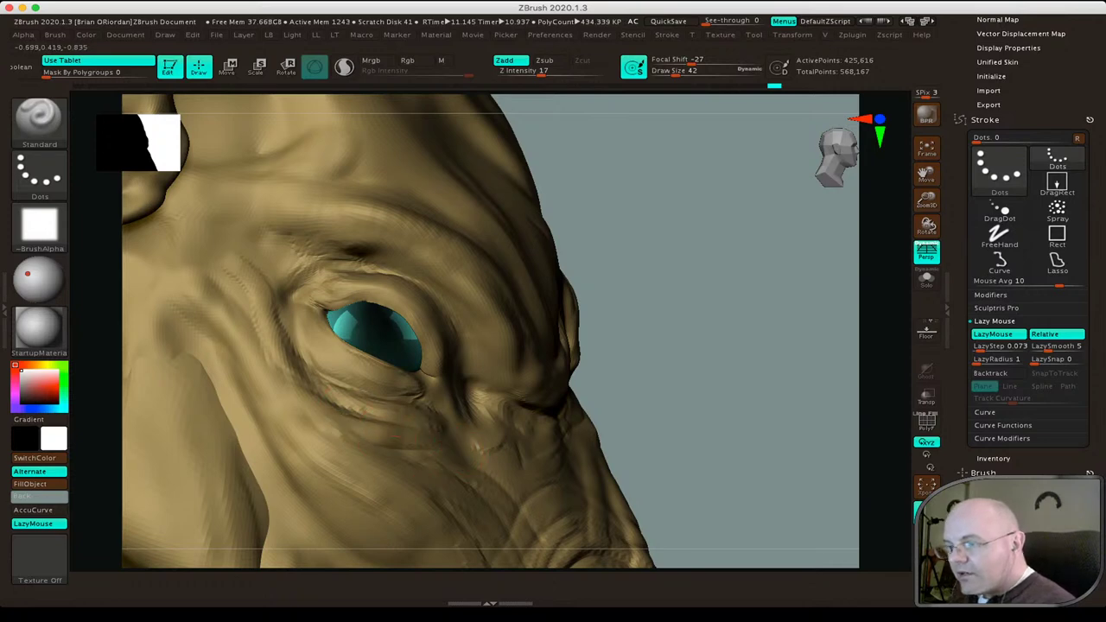
pyautogui.moveTo(288, 409); pyautogui.dragTo(260, 395, button='right')
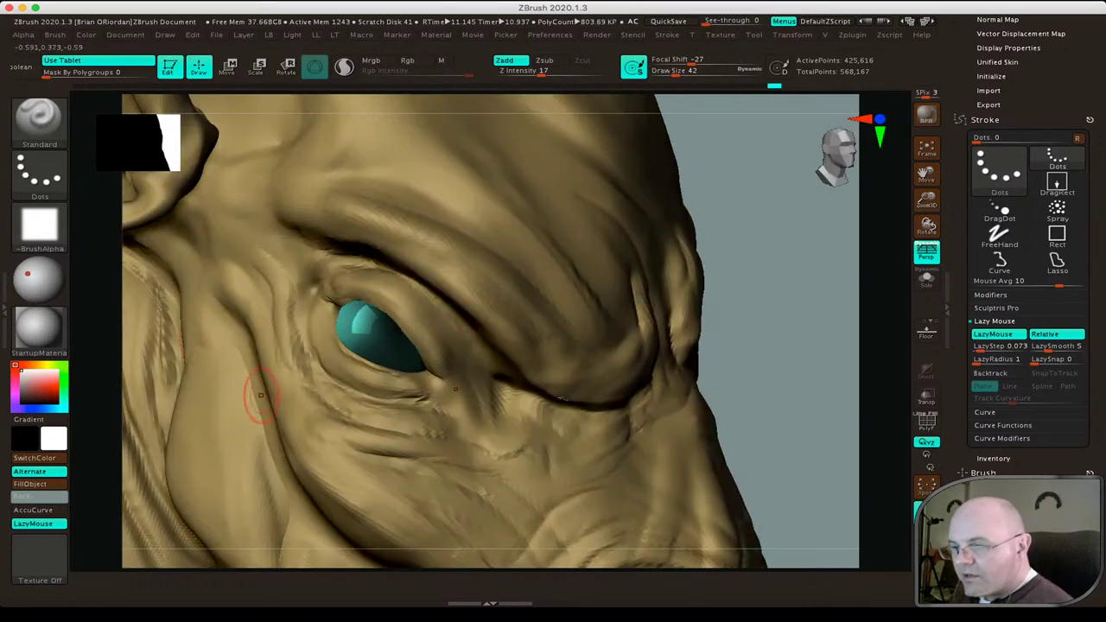
pyautogui.moveTo(259, 416); pyautogui.dragTo(226, 318)
pyautogui.moveTo(243, 393); pyautogui.dragTo(235, 302)
# Carve wrinkle strokes across the brow near the ear.
pyautogui.moveTo(244, 358); pyautogui.dragTo(371, 353, button='right')
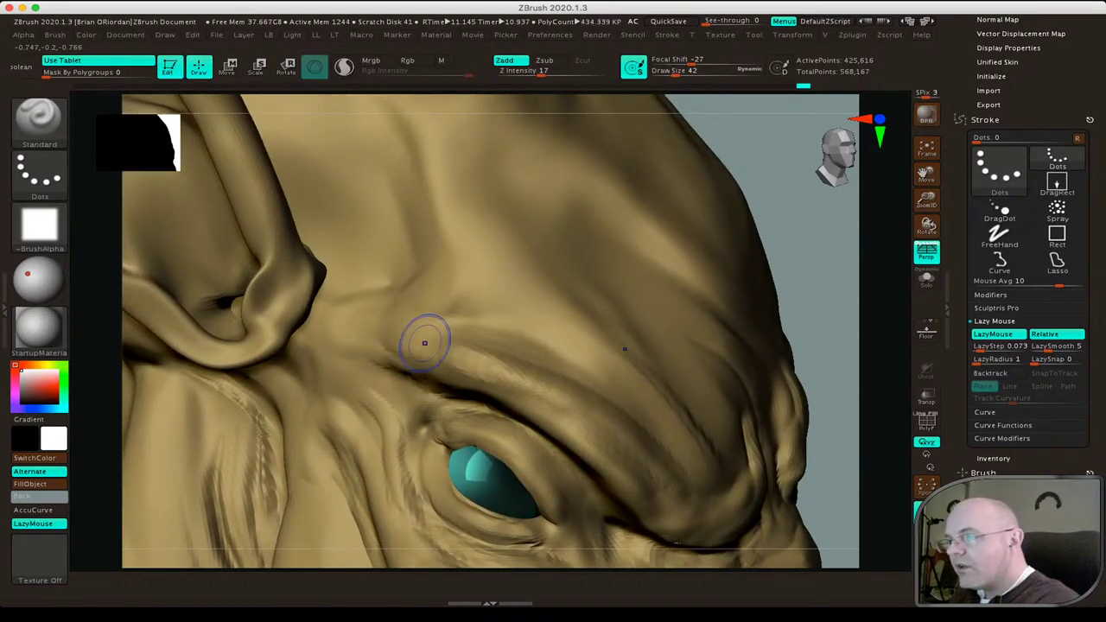
pyautogui.moveTo(378, 154); pyautogui.dragTo(418, 252)
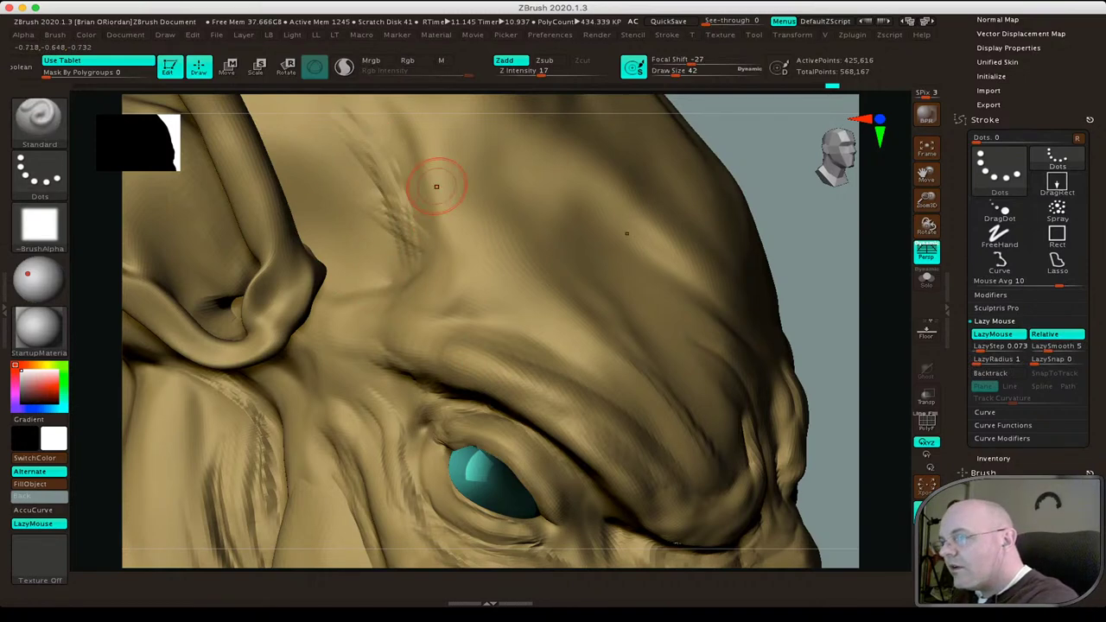
pyautogui.moveTo(462, 110)
pyautogui.mouseDown(button='right')
pyautogui.moveTo(432, 173)
pyautogui.moveTo(386, 369)
pyautogui.mouseUp(button='right')
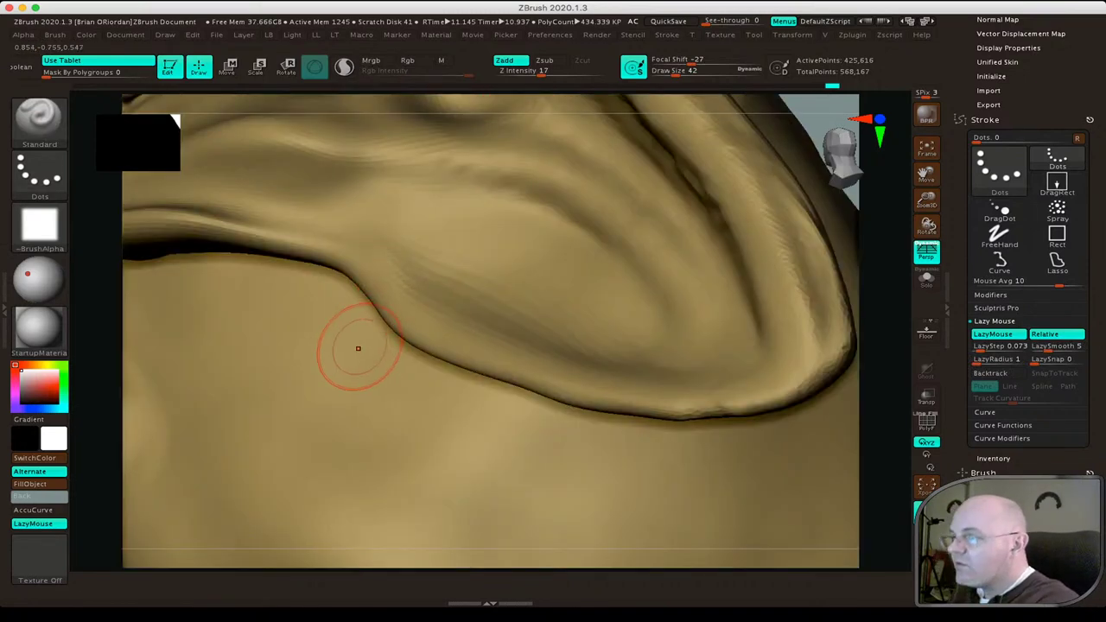
# From a right three-quarter view, carve a new brow crease and smooth it out.
pyautogui.press('f')
pyautogui.moveTo(362, 301); pyautogui.dragTo(605, 311)
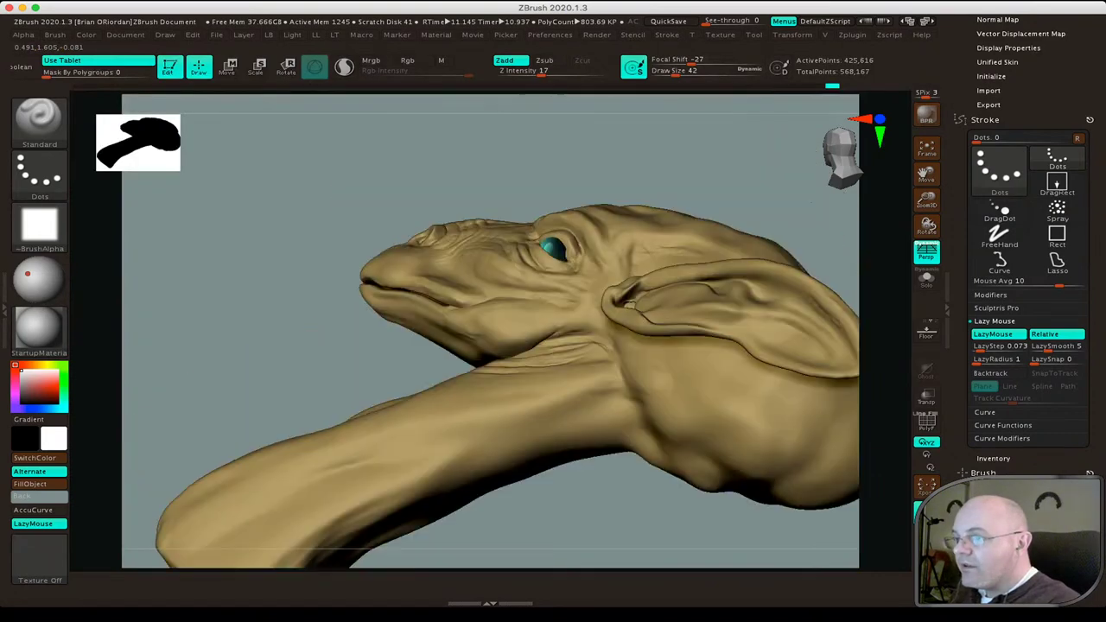
pyautogui.moveTo(371, 181); pyautogui.dragTo(449, 259)
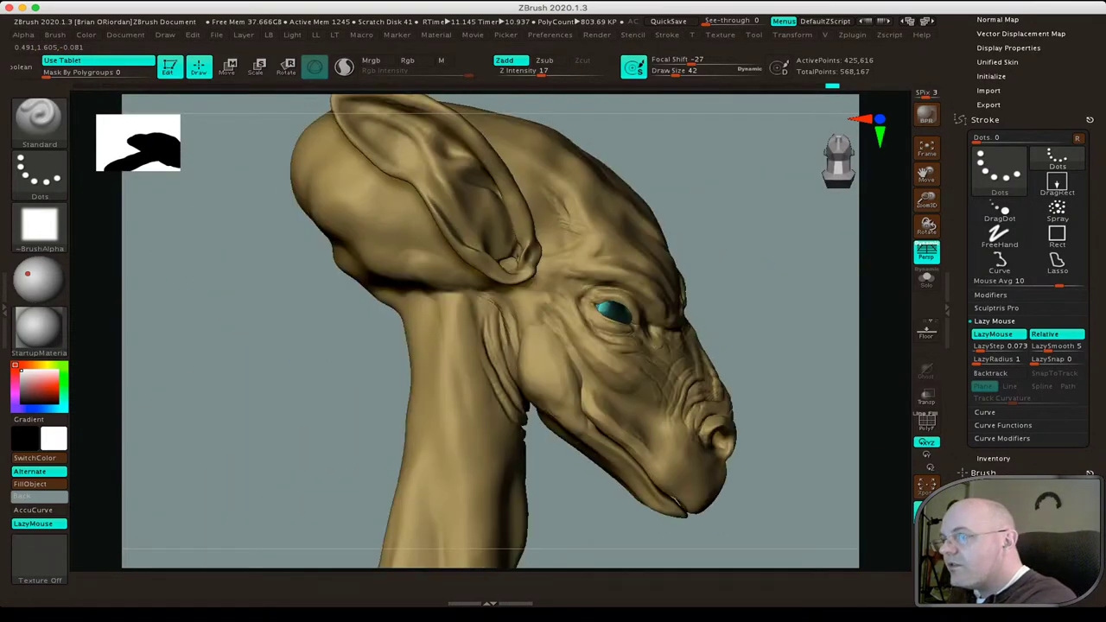
pyautogui.moveTo(449, 260)
pyautogui.mouseDown(button='right')
pyautogui.moveTo(518, 306)
pyautogui.moveTo(389, 422)
pyautogui.mouseUp(button='right')
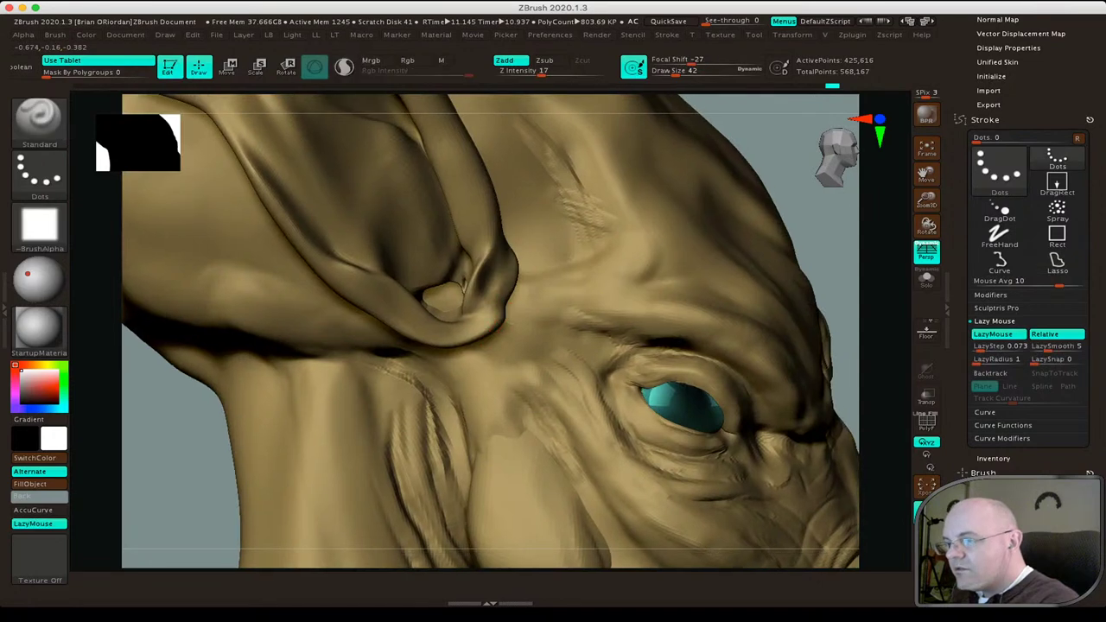
pyautogui.moveTo(461, 445); pyautogui.dragTo(297, 328)
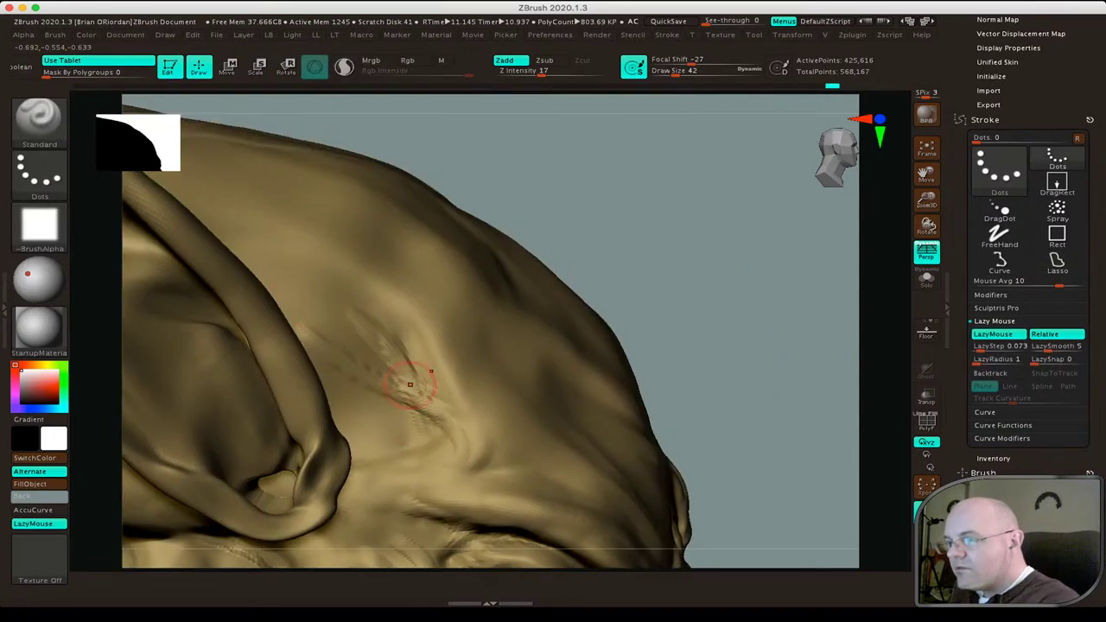
pyautogui.press('shift')
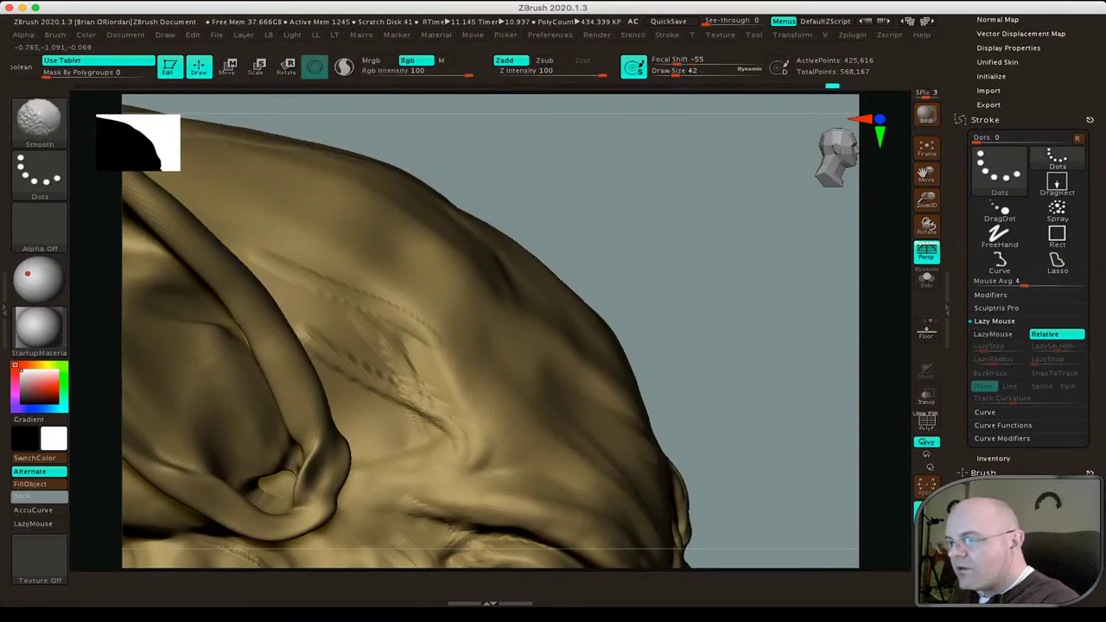
pyautogui.keyDown('shift'); pyautogui.moveTo(381, 396); pyautogui.dragTo(321, 339); pyautogui.keyUp('shift')
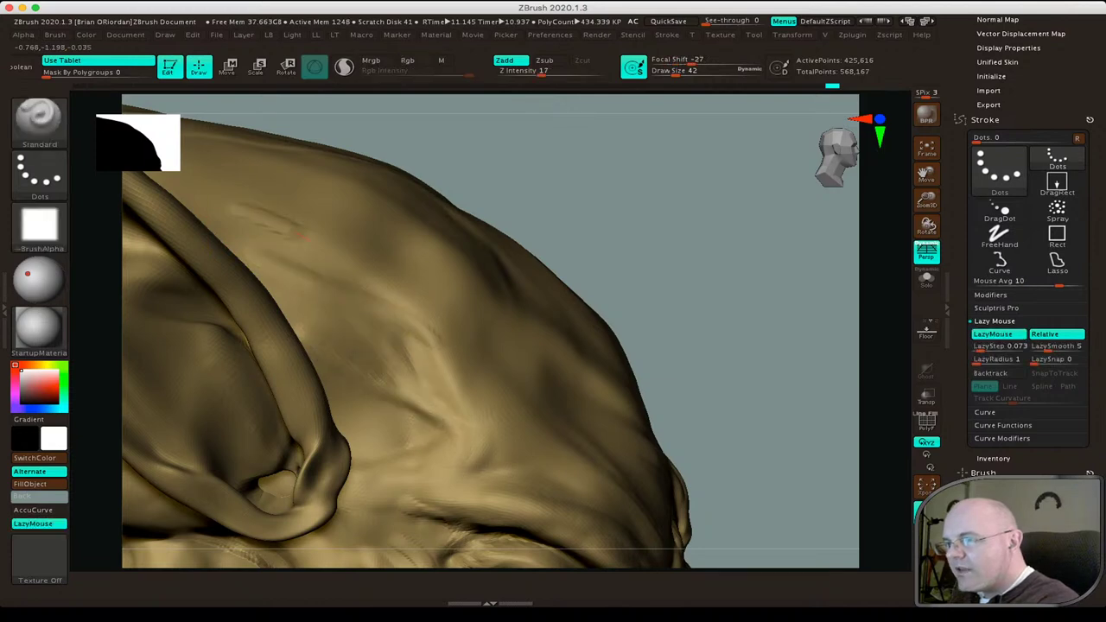
pyautogui.keyDown('shift'); pyautogui.moveTo(247, 213); pyautogui.dragTo(294, 311); pyautogui.keyUp('shift')
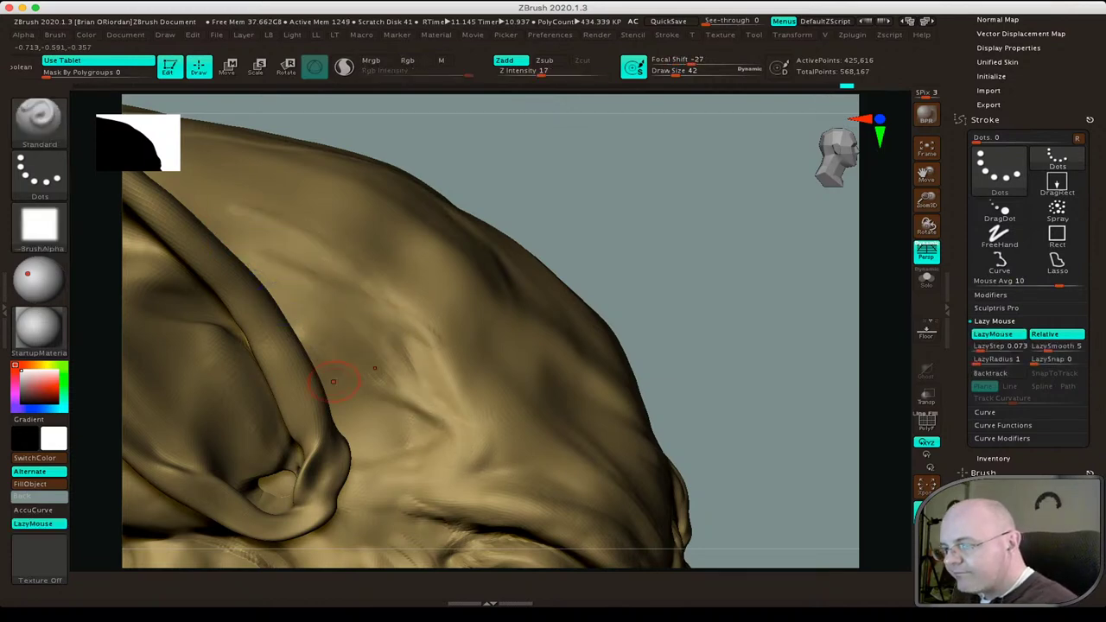
# Smooth a dent on the head, enlarge the brush to 126, and sculpt wrinkle strokes across the skull side.
pyautogui.moveTo(372, 395)
pyautogui.mouseDown(button='right')
pyautogui.moveTo(414, 363)
pyautogui.moveTo(317, 408)
pyautogui.mouseUp(button='right')
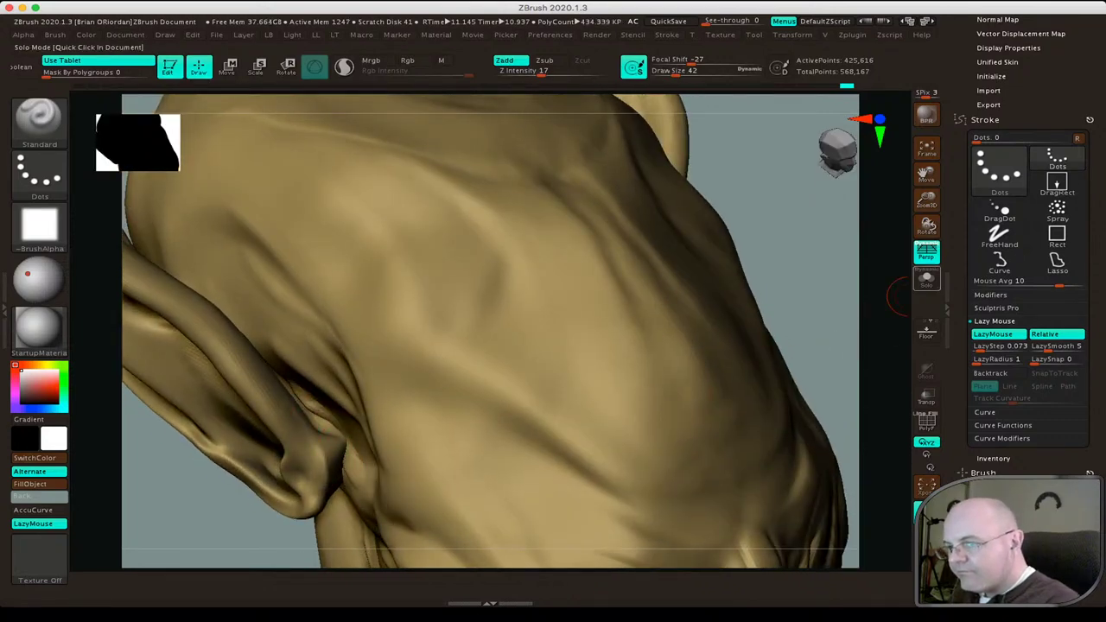
pyautogui.moveTo(316, 407); pyautogui.dragTo(268, 408, button='right')
pyautogui.moveTo(272, 406)
pyautogui.keyDown('shift'); pyautogui.mouseDown()
pyautogui.moveTo(246, 415)
pyautogui.moveTo(337, 450)
pyautogui.mouseUp(); pyautogui.keyUp('shift')
pyautogui.press(']')
pyautogui.press(']')
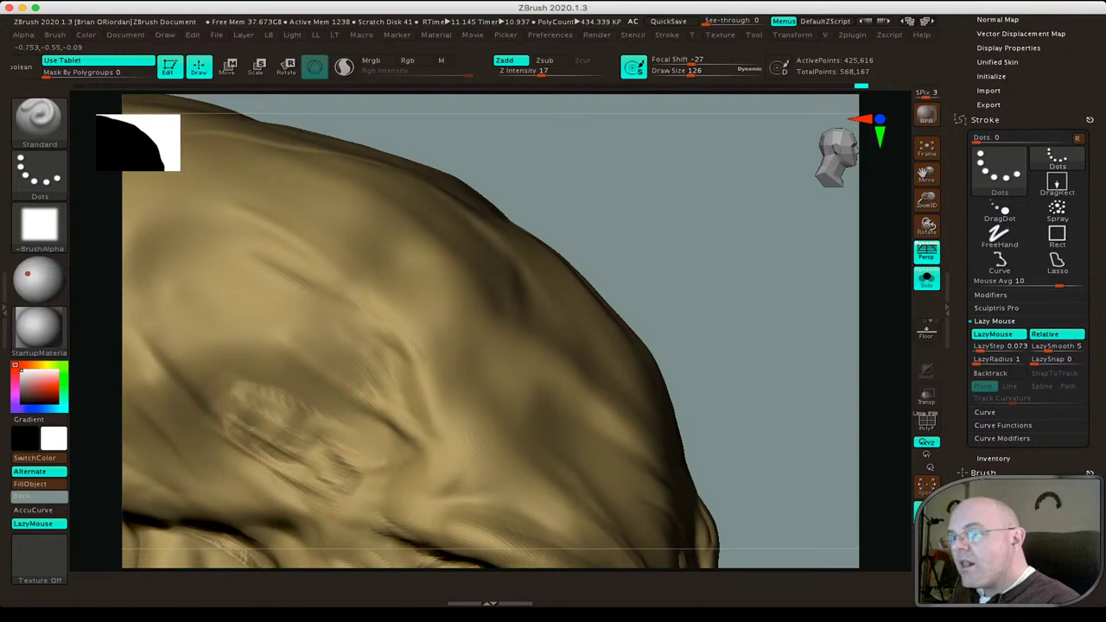
pyautogui.moveTo(225, 363); pyautogui.dragTo(302, 415)
pyautogui.moveTo(268, 380); pyautogui.dragTo(381, 458)
pyautogui.moveTo(234, 423); pyautogui.dragTo(328, 506)
pyautogui.moveTo(208, 393)
pyautogui.mouseDown()
pyautogui.moveTo(346, 493)
pyautogui.moveTo(311, 450)
pyautogui.moveTo(363, 476)
pyautogui.mouseUp()
pyautogui.moveTo(294, 458)
pyautogui.mouseDown()
pyautogui.moveTo(397, 450)
pyautogui.moveTo(372, 493)
pyautogui.mouseUp()
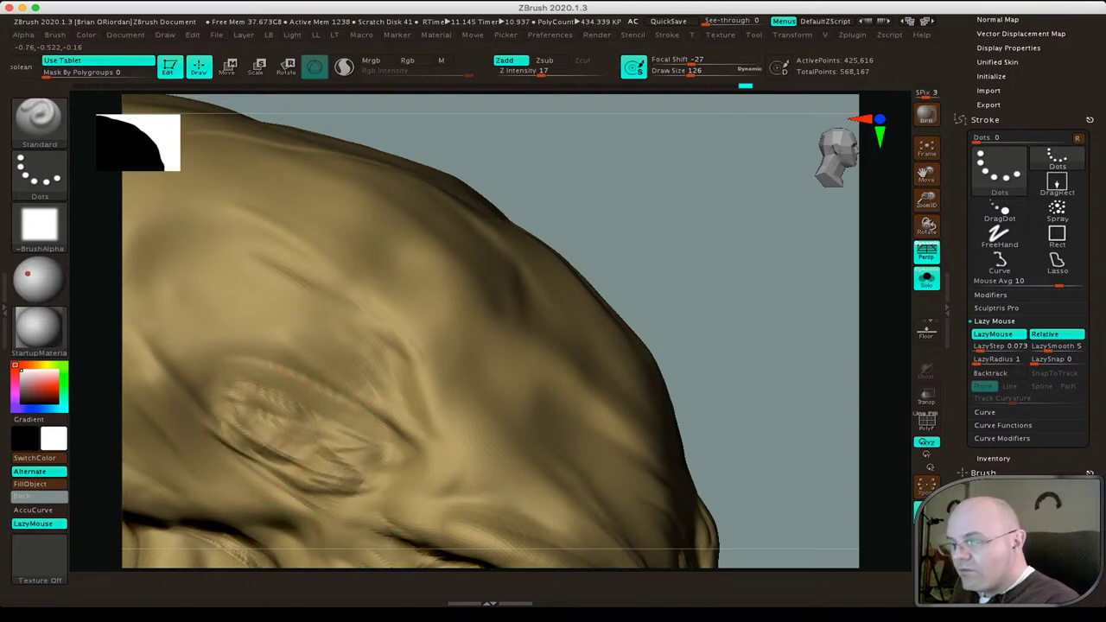
pyautogui.moveTo(286, 432); pyautogui.dragTo(410, 378)
# Smooth the ridged detail, deepen the skull creases, then soften them.
pyautogui.keyDown('shift'); pyautogui.moveTo(251, 406); pyautogui.dragTo(346, 467); pyautogui.keyUp('shift')
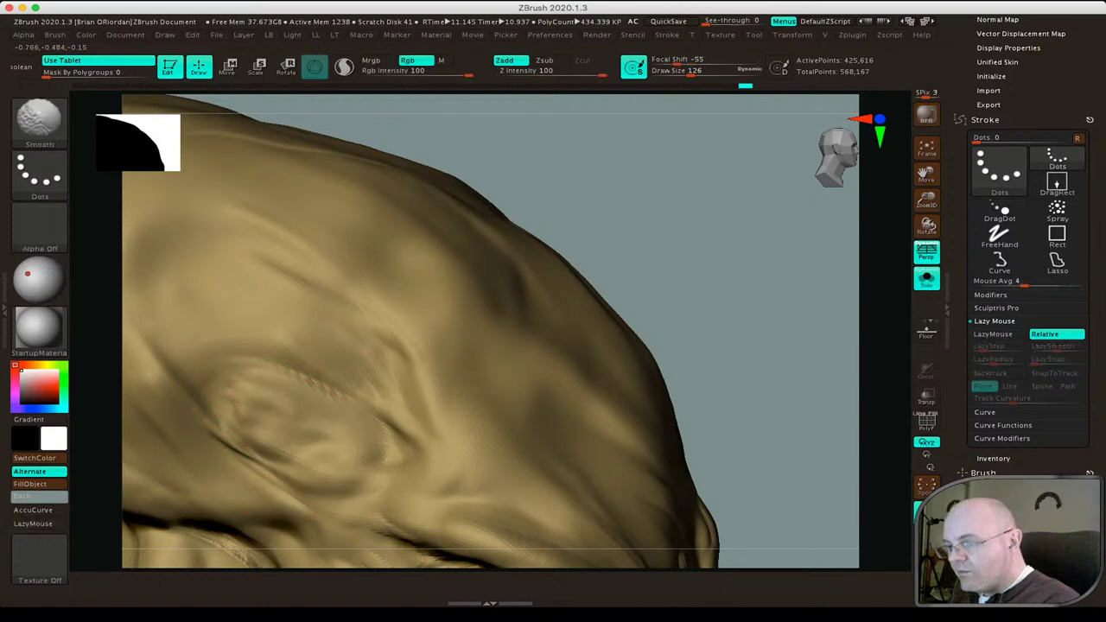
pyautogui.moveTo(251, 389); pyautogui.dragTo(363, 445)
pyautogui.moveTo(311, 406); pyautogui.dragTo(428, 472)
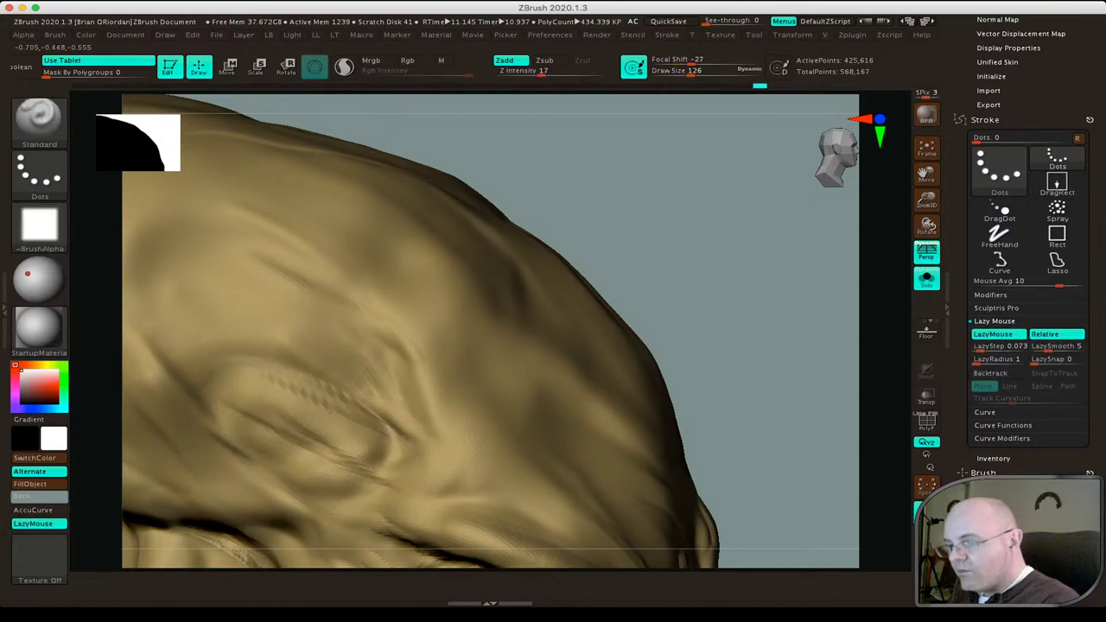
pyautogui.moveTo(371, 444); pyautogui.dragTo(578, 433)
pyautogui.moveTo(286, 466)
pyautogui.keyDown('shift'); pyautogui.mouseDown()
pyautogui.moveTo(346, 453)
pyautogui.moveTo(432, 457)
pyautogui.moveTo(363, 458)
pyautogui.moveTo(424, 467)
pyautogui.moveTo(381, 415)
pyautogui.mouseUp(); pyautogui.keyUp('shift')
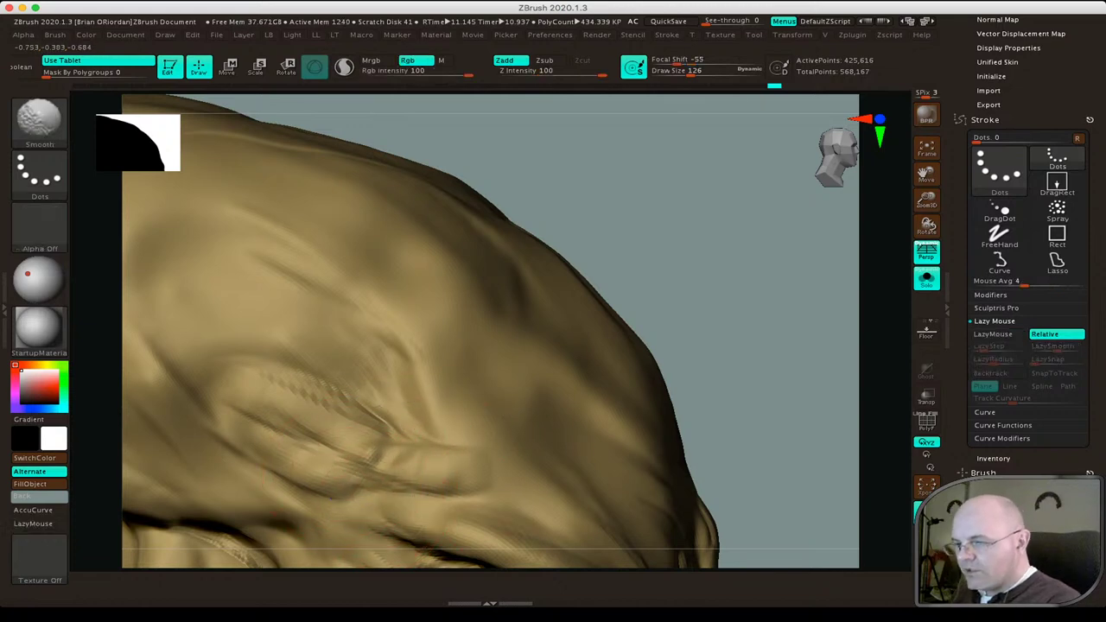
pyautogui.keyDown('shift'); pyautogui.moveTo(328, 389); pyautogui.dragTo(372, 458); pyautogui.keyUp('shift')
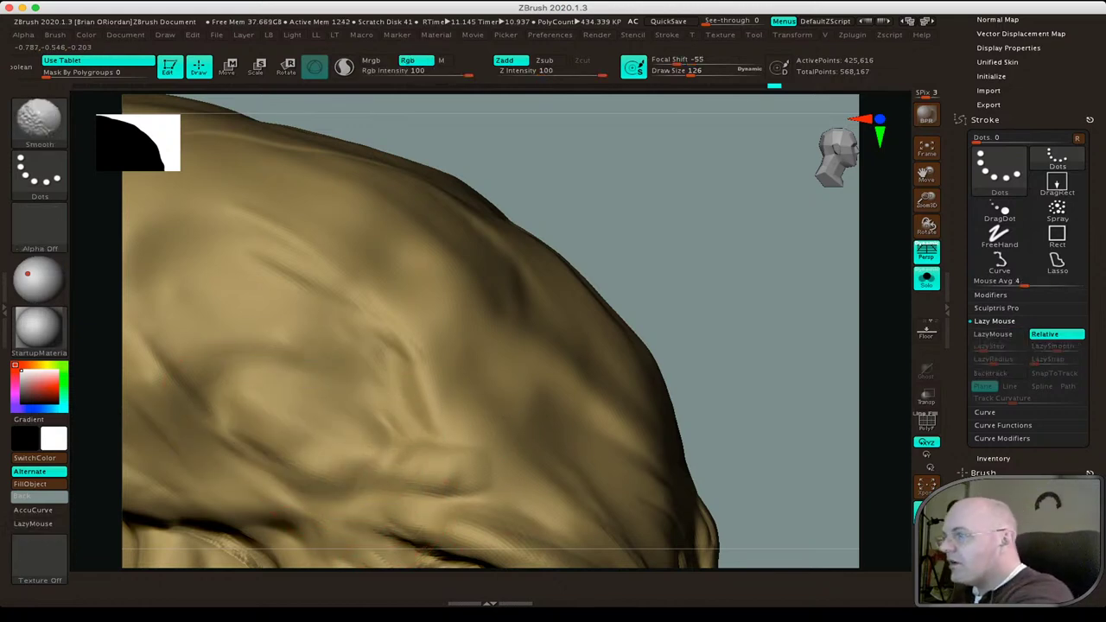
# Turn off Solo so the ear shows beside the head, and rotate the view.
pyautogui.click(927, 277)
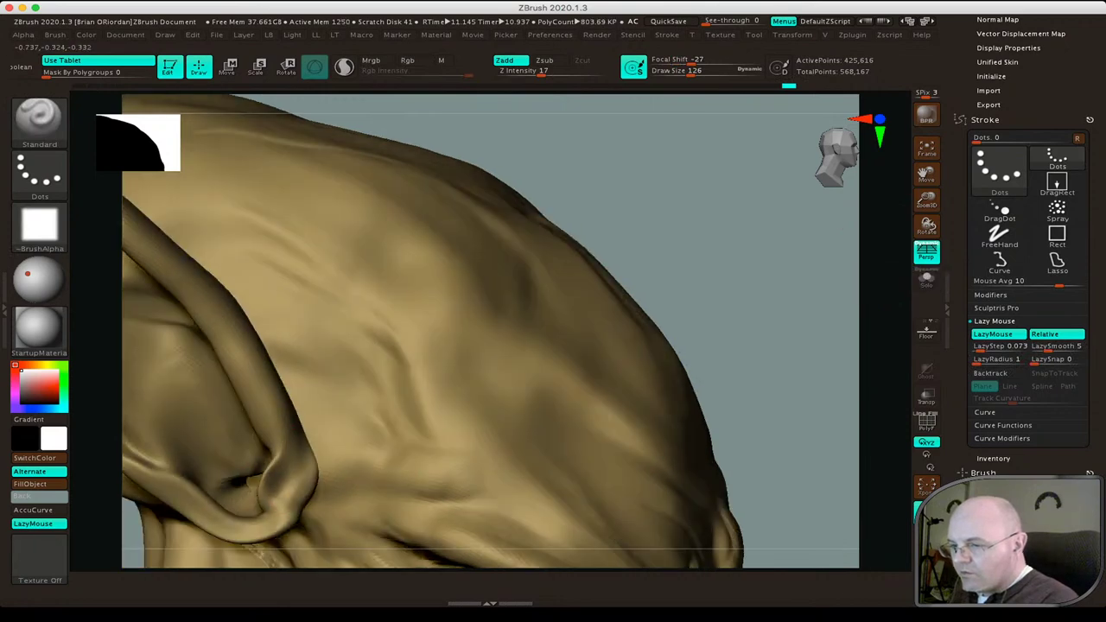
pyautogui.moveTo(335, 465); pyautogui.dragTo(313, 490, button='right')
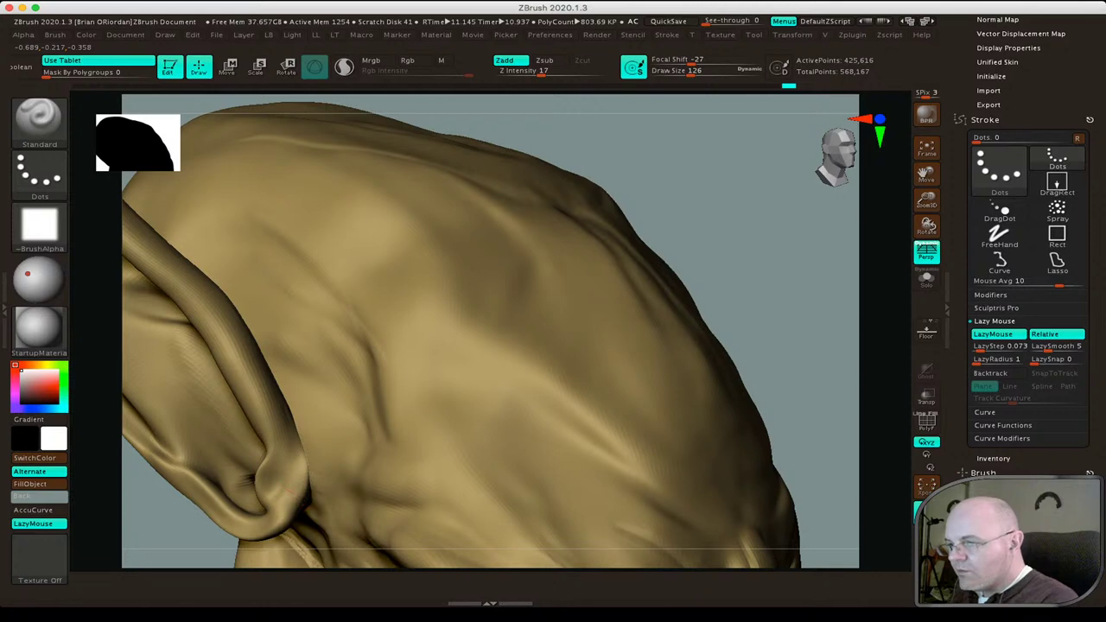
pyautogui.press('ctrl')
pyautogui.press('ctrl')
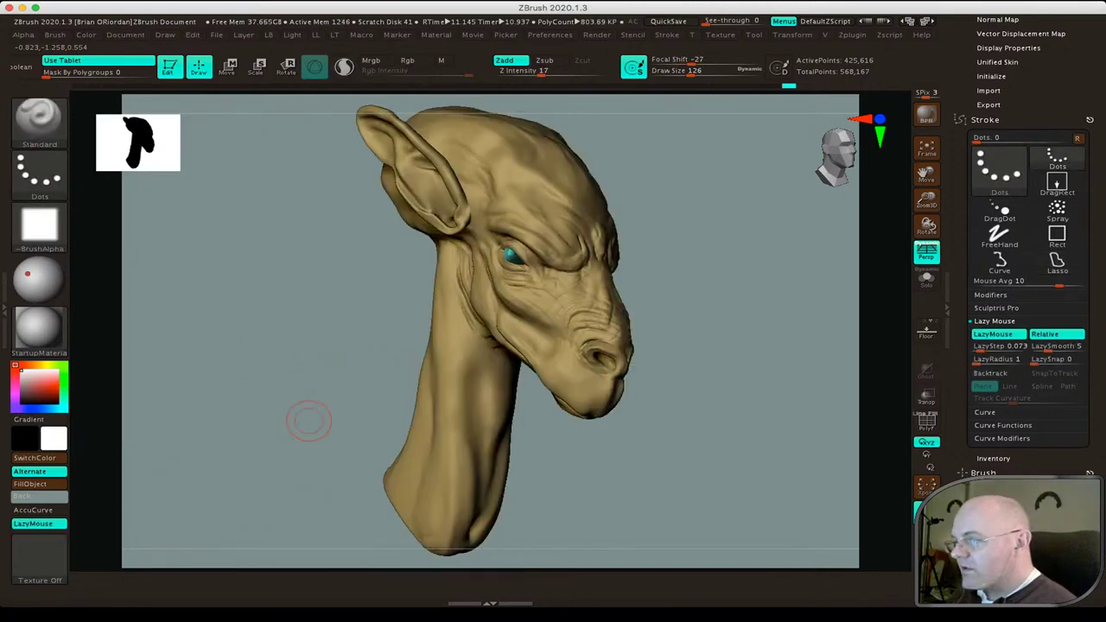
# At Draw Size 53, carve vertical wrinkles and a central groove down the nose bridge, plus nostril marks.
pyautogui.moveTo(308, 421); pyautogui.dragTo(381, 376)
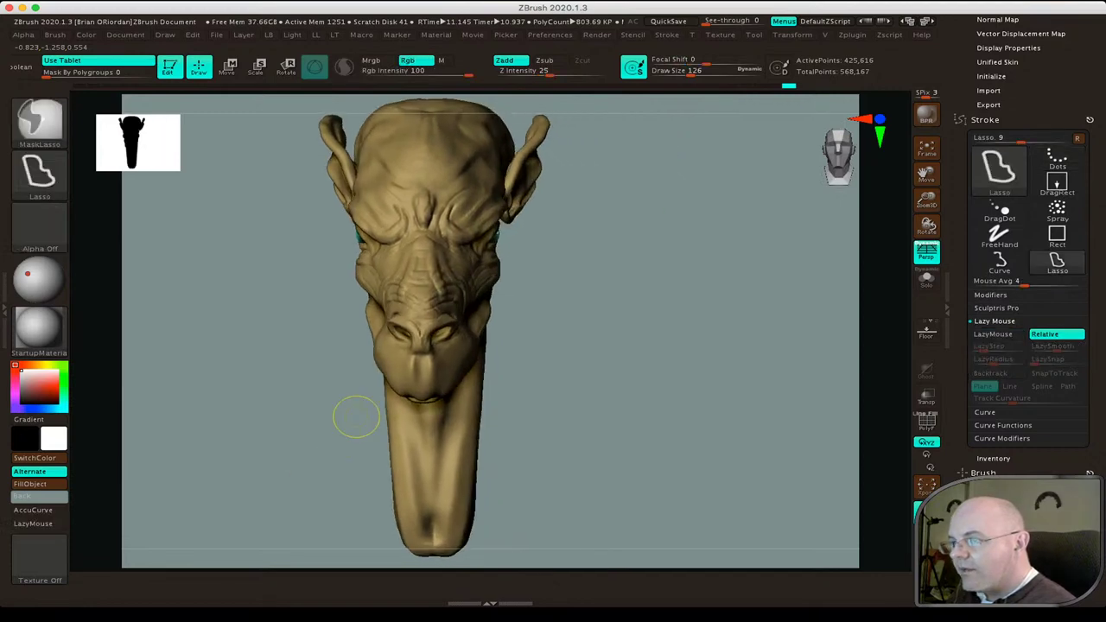
pyautogui.moveTo(407, 367)
pyautogui.keyDown('ctrl'); pyautogui.mouseDown()
pyautogui.moveTo(375, 415)
pyautogui.moveTo(292, 345)
pyautogui.mouseUp(); pyautogui.keyUp('ctrl')
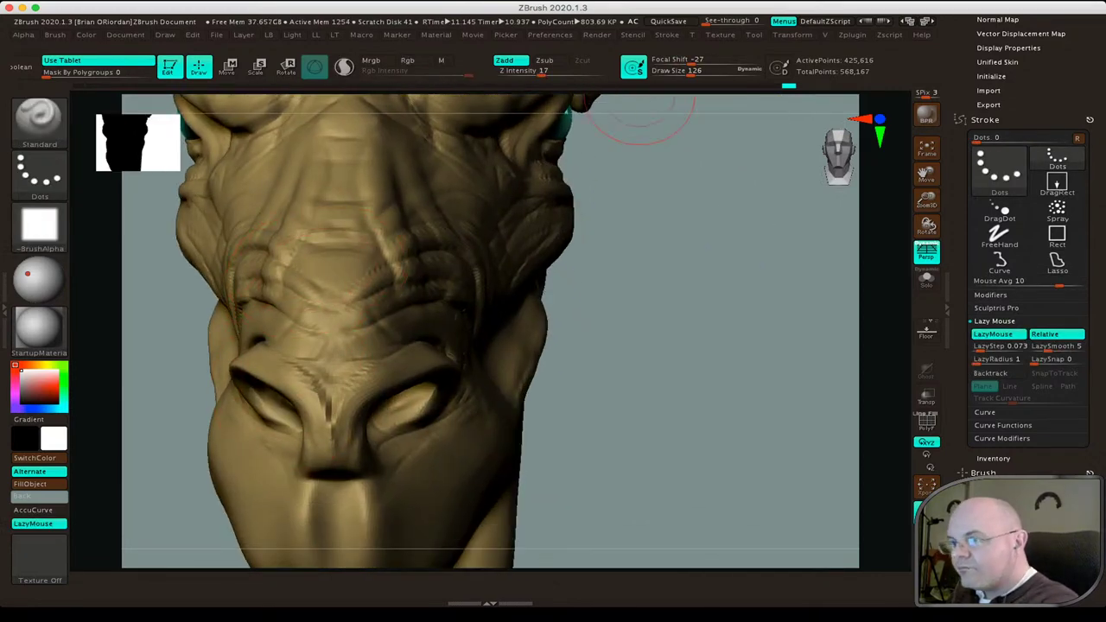
pyautogui.moveTo(692, 70); pyautogui.dragTo(662, 70)
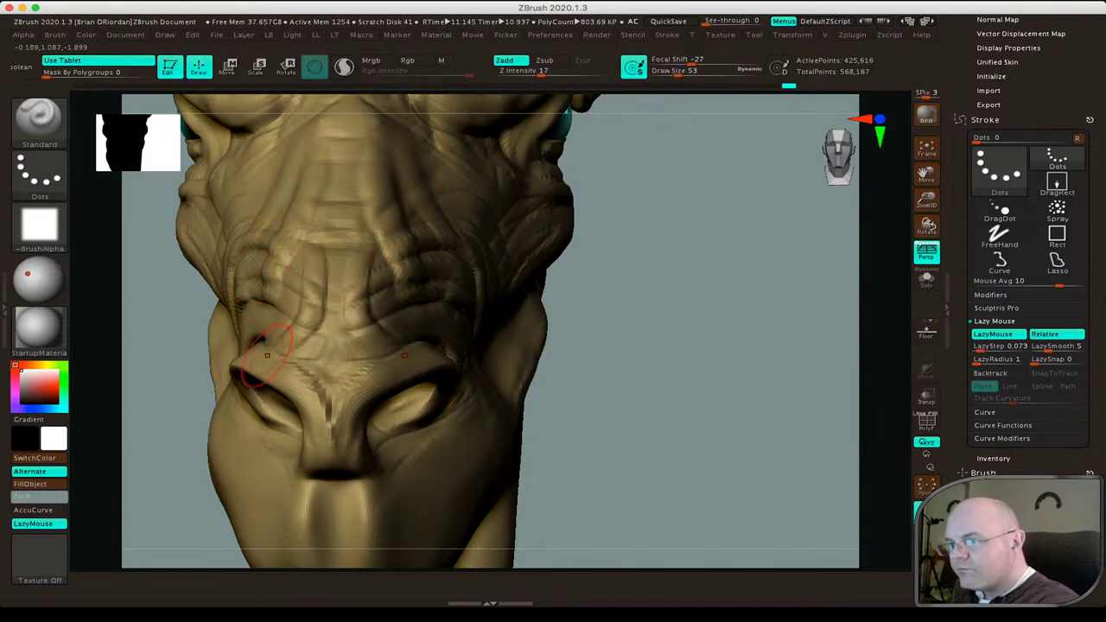
pyautogui.moveTo(304, 319); pyautogui.dragTo(317, 393)
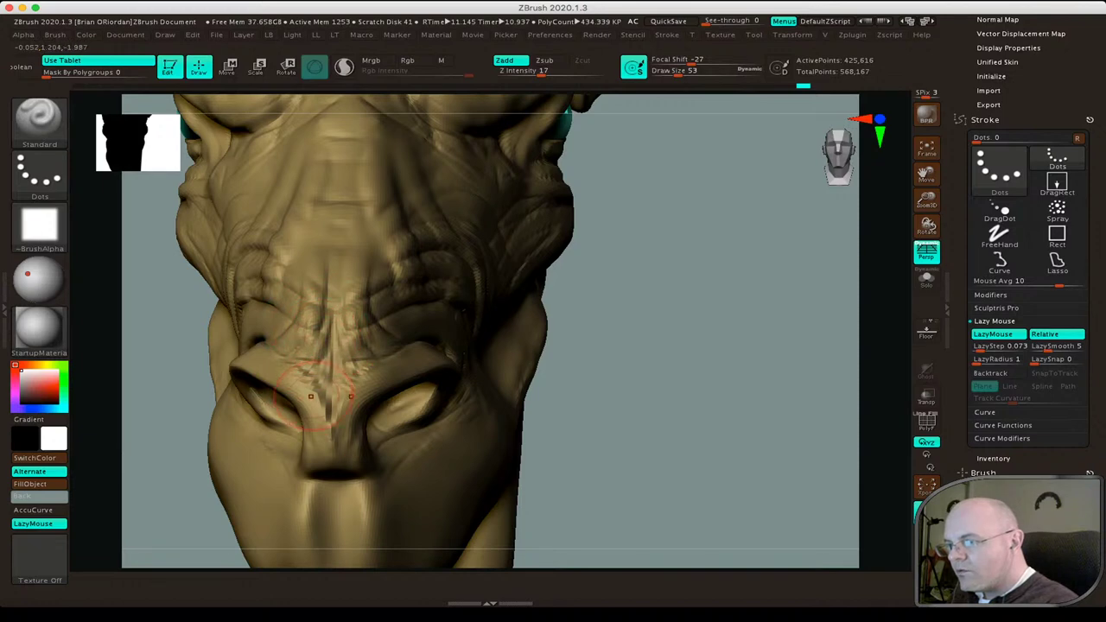
pyautogui.moveTo(278, 353)
pyautogui.mouseDown()
pyautogui.moveTo(247, 370)
pyautogui.moveTo(328, 406)
pyautogui.mouseUp()
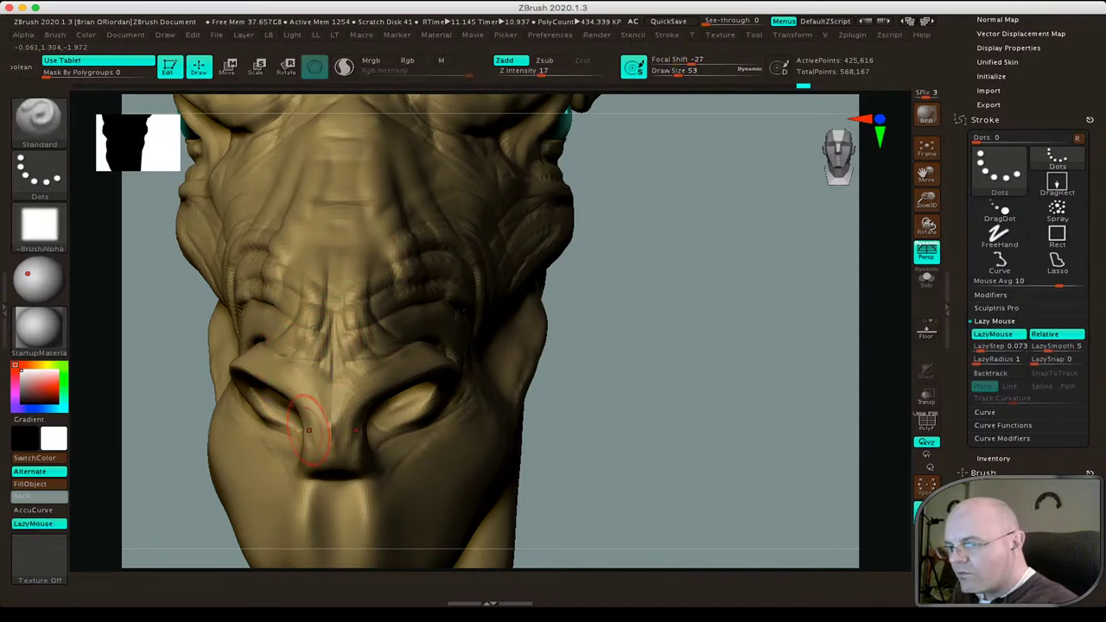
pyautogui.moveTo(605, 328); pyautogui.dragTo(447, 287)
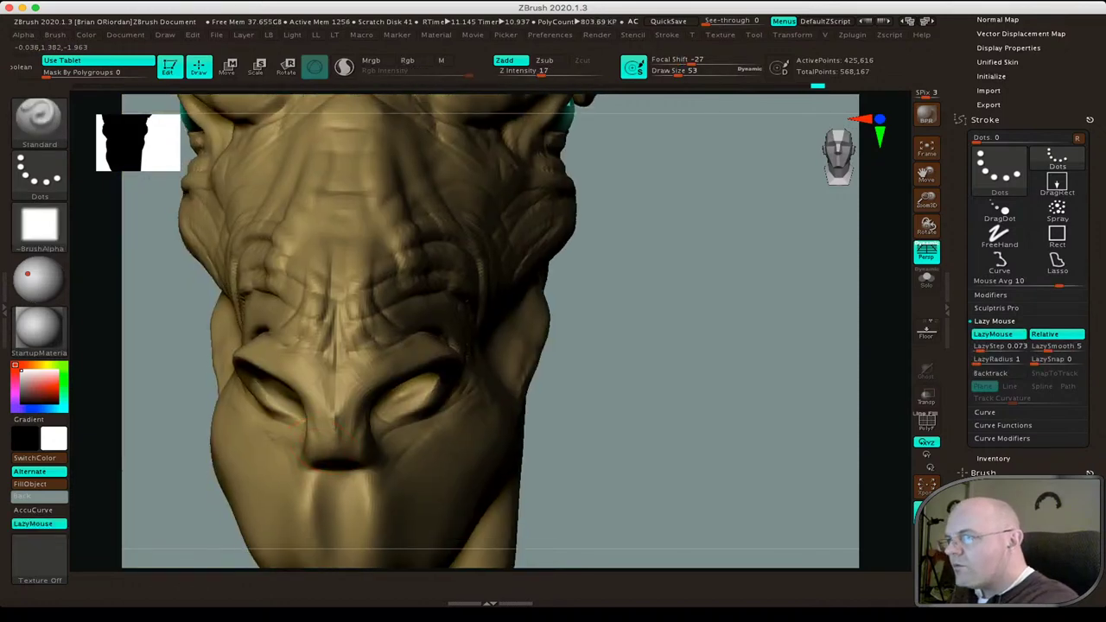
pyautogui.moveTo(538, 192); pyautogui.dragTo(539, 309)
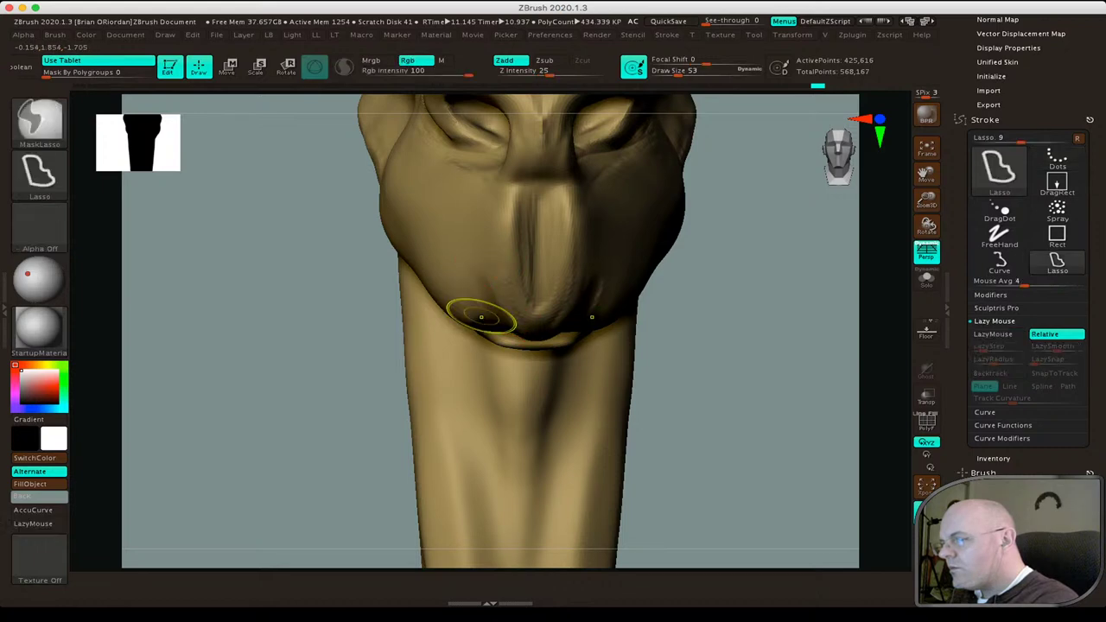
# Lasso-mask an area of the chin, then turn the head to view the jaw from the side.
pyautogui.press('ctrl')
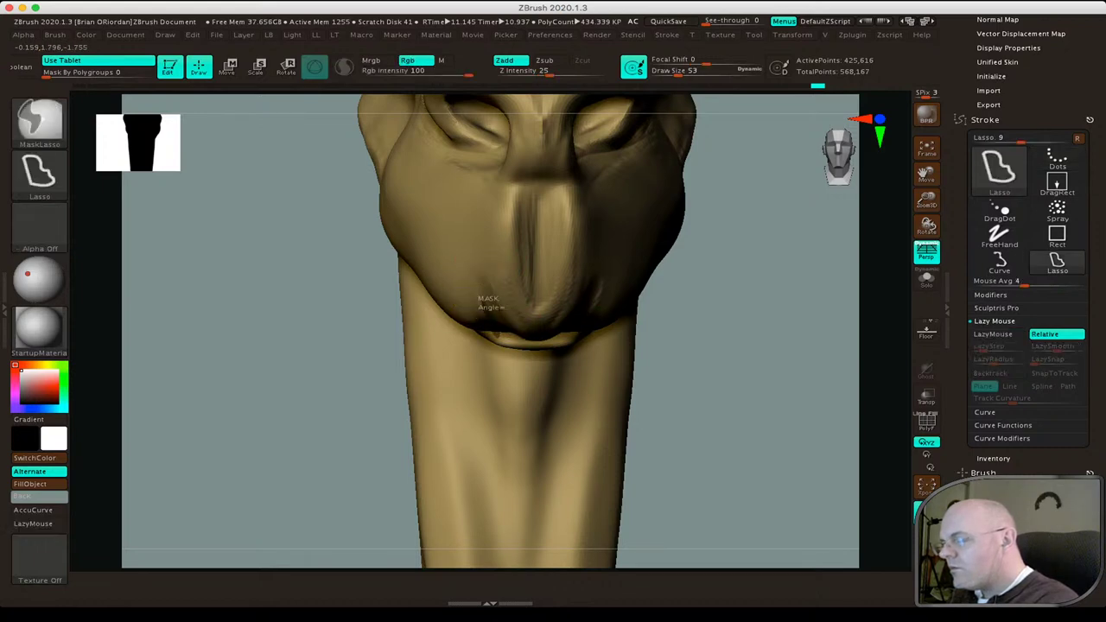
pyautogui.keyDown('ctrl'); pyautogui.moveTo(485, 301); pyautogui.dragTo(430, 294); pyautogui.keyUp('ctrl')
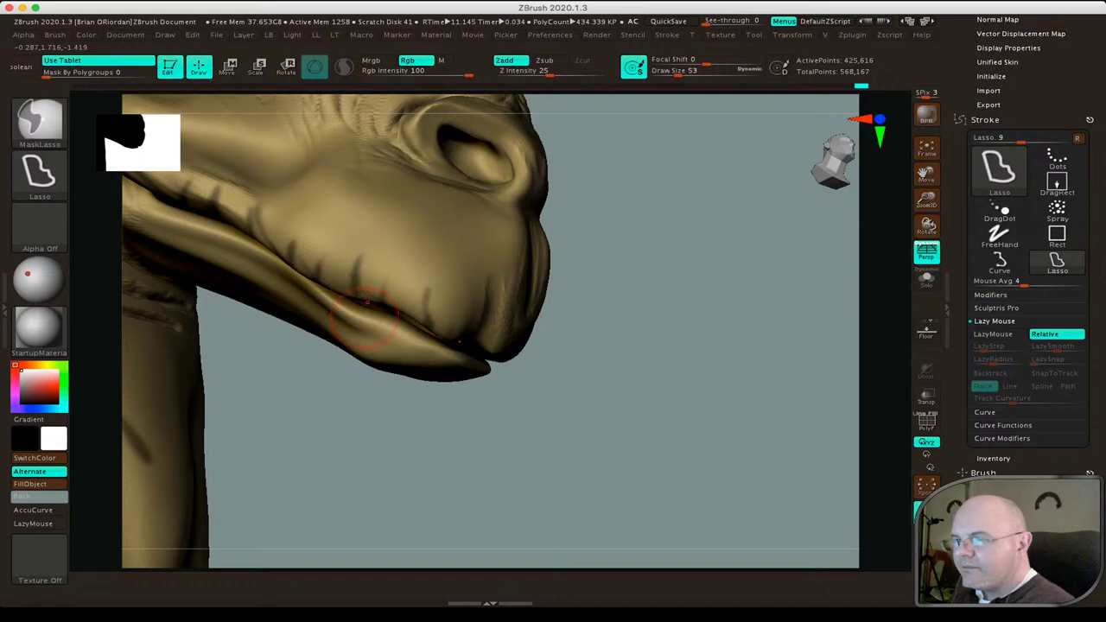
pyautogui.press('shift')
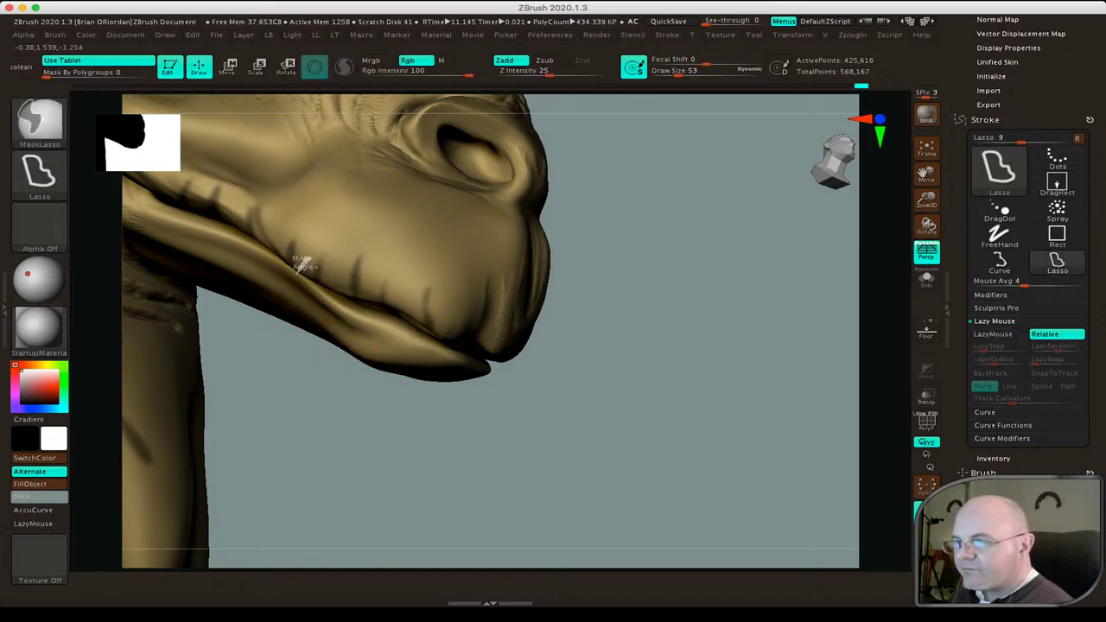
pyautogui.moveTo(343, 402)
pyautogui.mouseDown()
pyautogui.moveTo(255, 313)
pyautogui.moveTo(345, 377)
pyautogui.moveTo(406, 341)
pyautogui.mouseUp()
# Mask thin crease lines along the jaw and neck, then return to Standard at Draw Size 93.
pyautogui.hotkey('ctrl', 'shift')
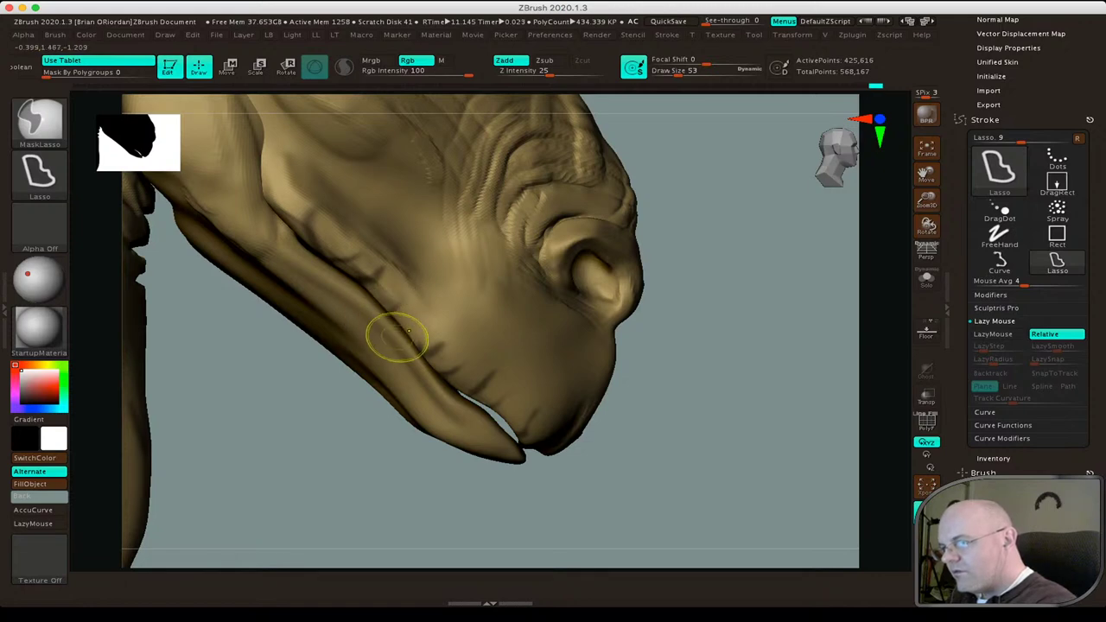
pyautogui.keyDown('ctrl'); pyautogui.keyDown('shift'); pyautogui.moveTo(403, 346); pyautogui.dragTo(413, 348); pyautogui.keyUp('shift'); pyautogui.keyUp('ctrl')
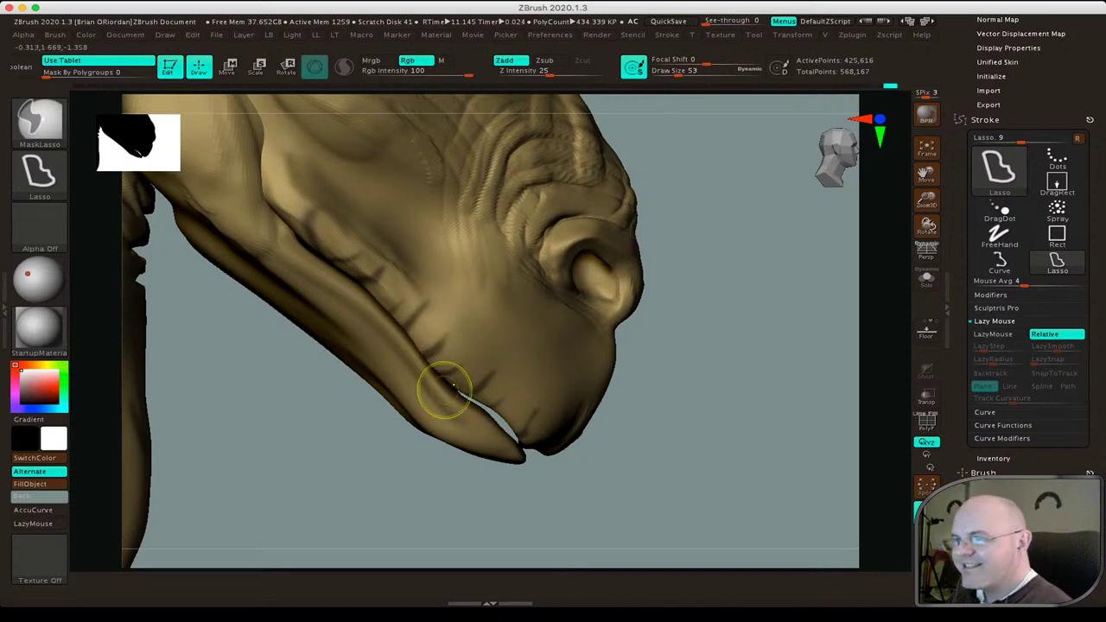
pyautogui.moveTo(296, 267)
pyautogui.keyDown('ctrl'); pyautogui.keyDown('shift'); pyautogui.mouseDown()
pyautogui.moveTo(325, 223)
pyautogui.moveTo(291, 261)
pyautogui.mouseUp(); pyautogui.keyUp('shift'); pyautogui.keyUp('ctrl')
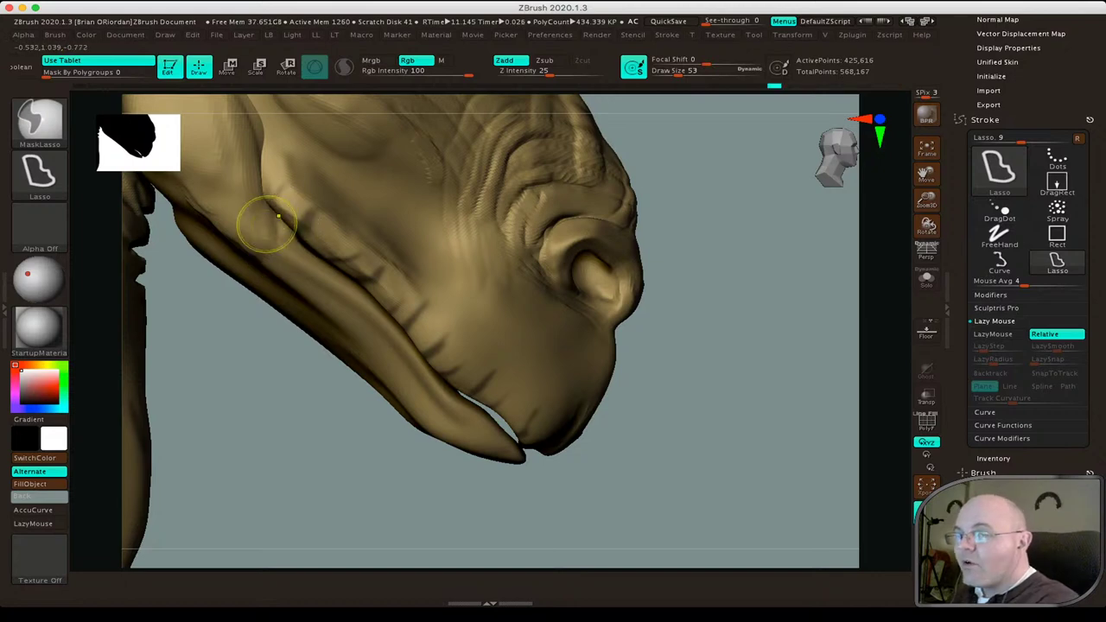
pyautogui.keyDown('ctrl'); pyautogui.moveTo(264, 192); pyautogui.dragTo(268, 193); pyautogui.keyUp('ctrl')
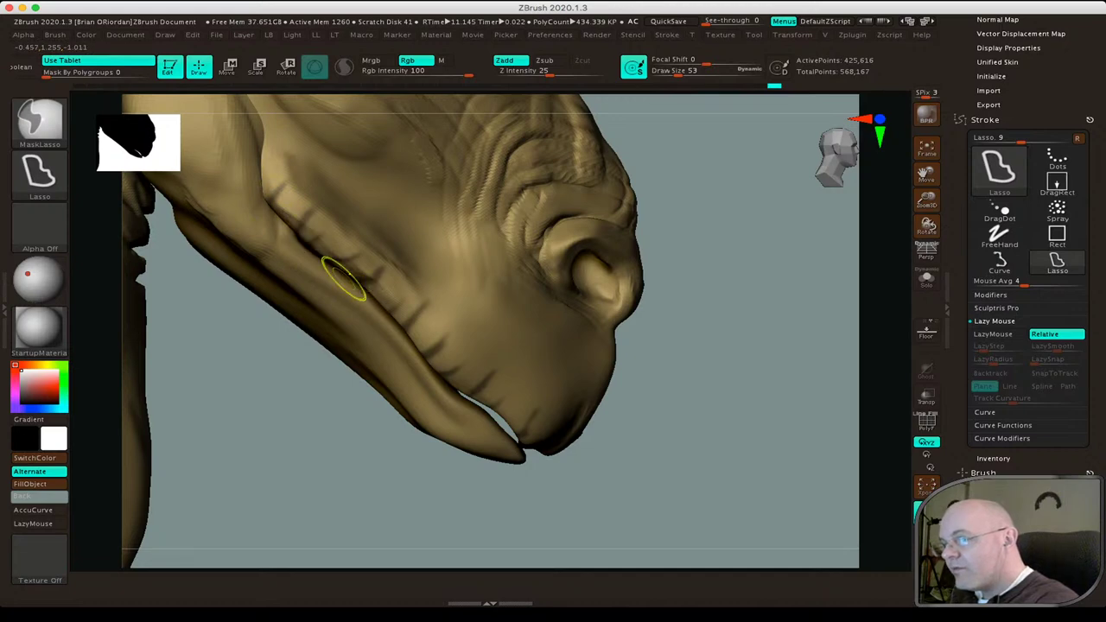
pyautogui.keyDown('ctrl'); pyautogui.moveTo(352, 278); pyautogui.dragTo(354, 277); pyautogui.keyUp('ctrl')
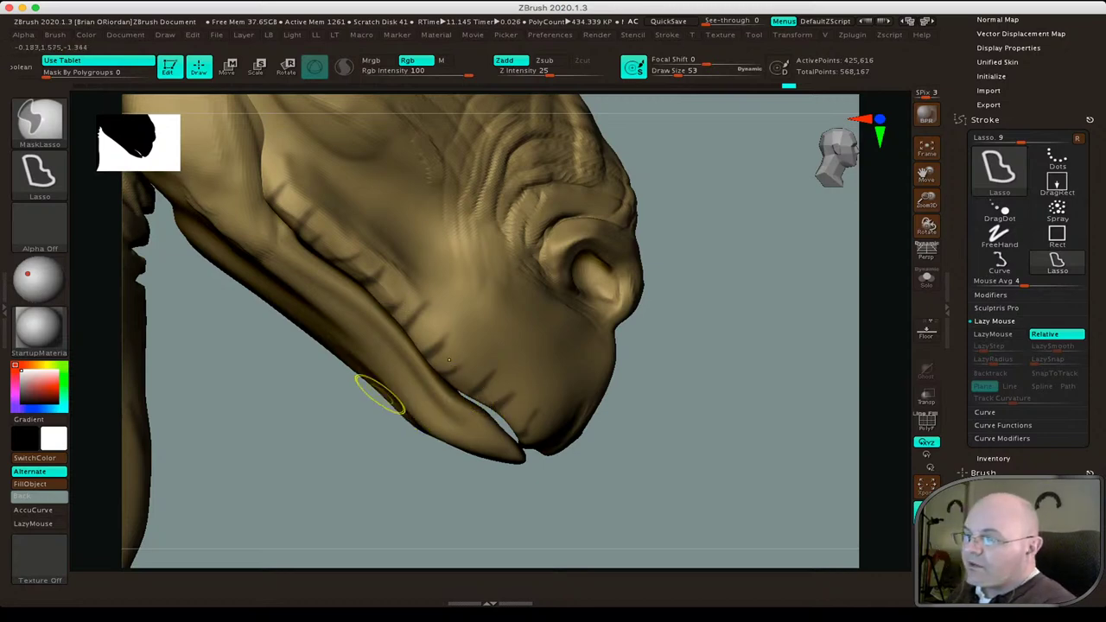
pyautogui.press('ctrl')
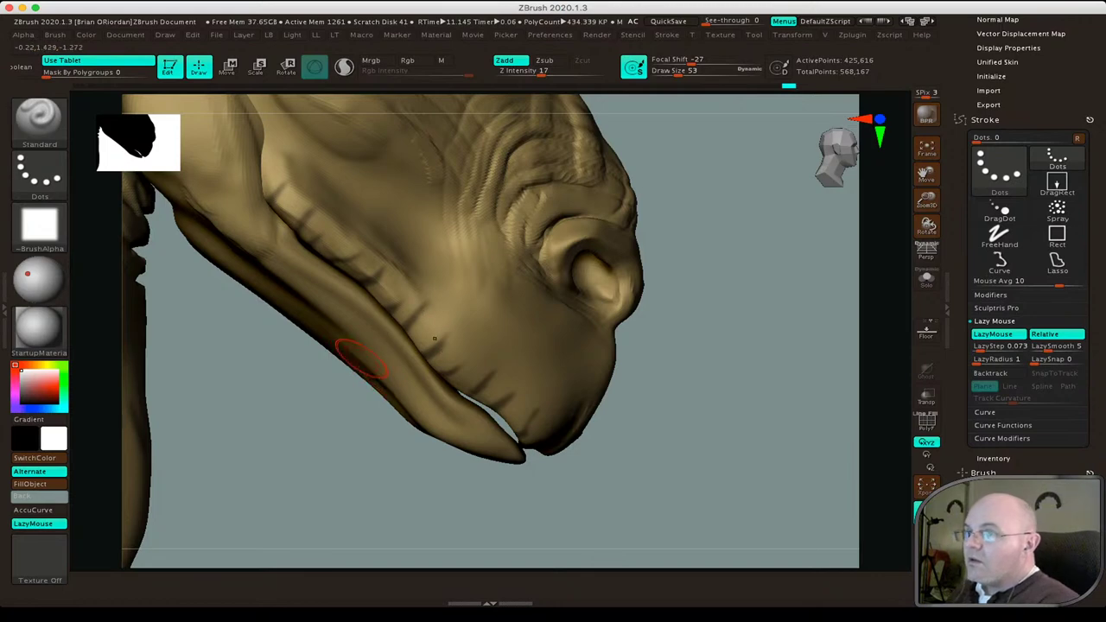
pyautogui.moveTo(675, 70); pyautogui.dragTo(687, 70)
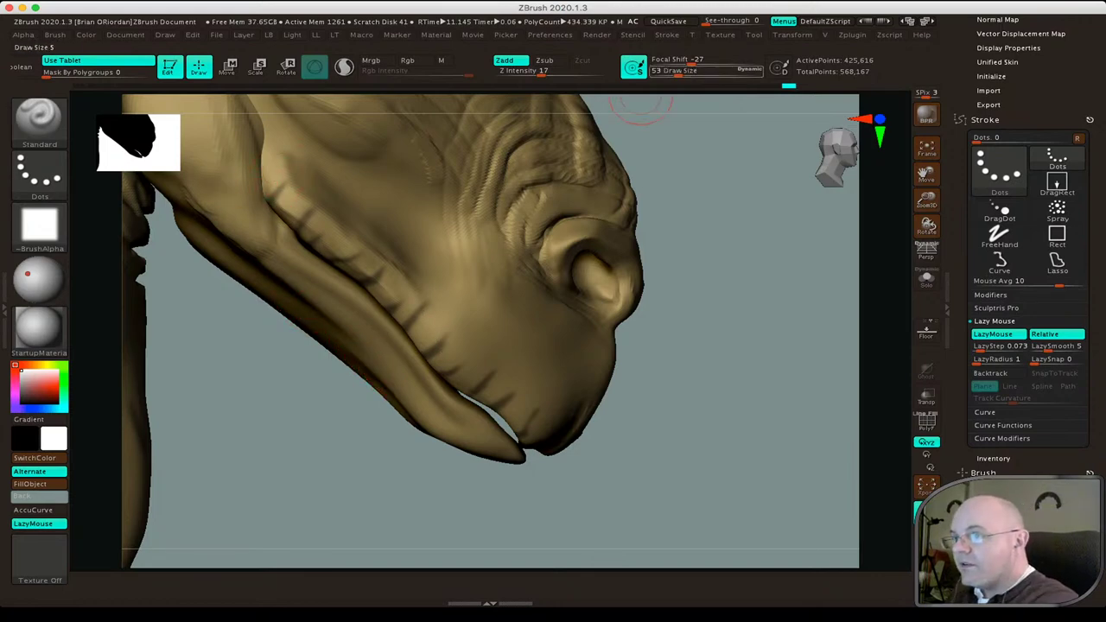
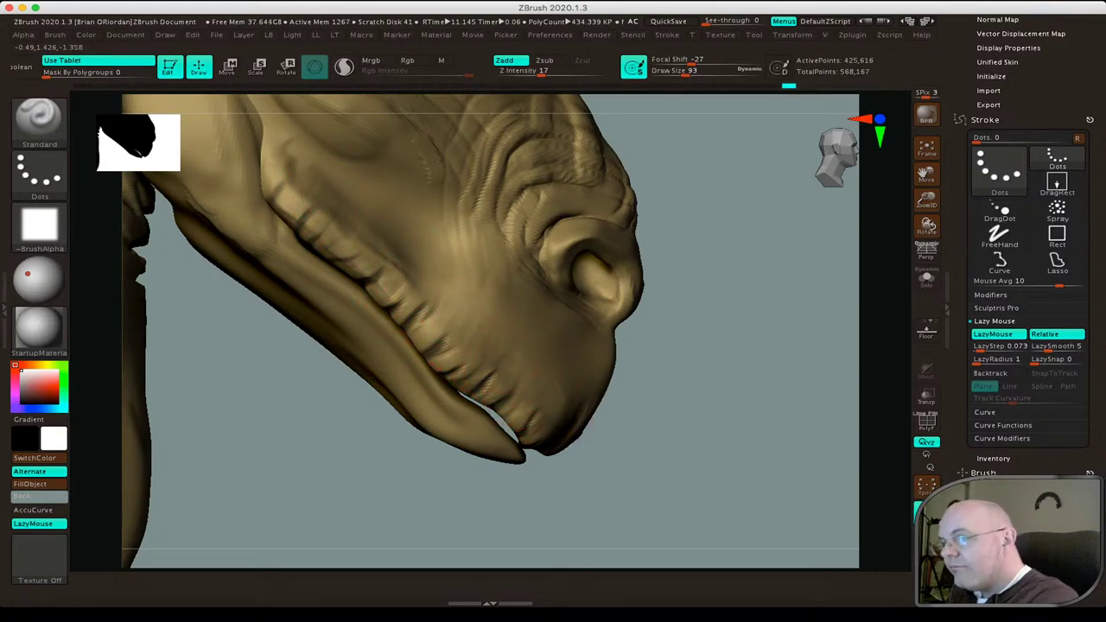
# Shift-smooth the alien's lower lip and jaw line from several angles.
pyautogui.press('shift')
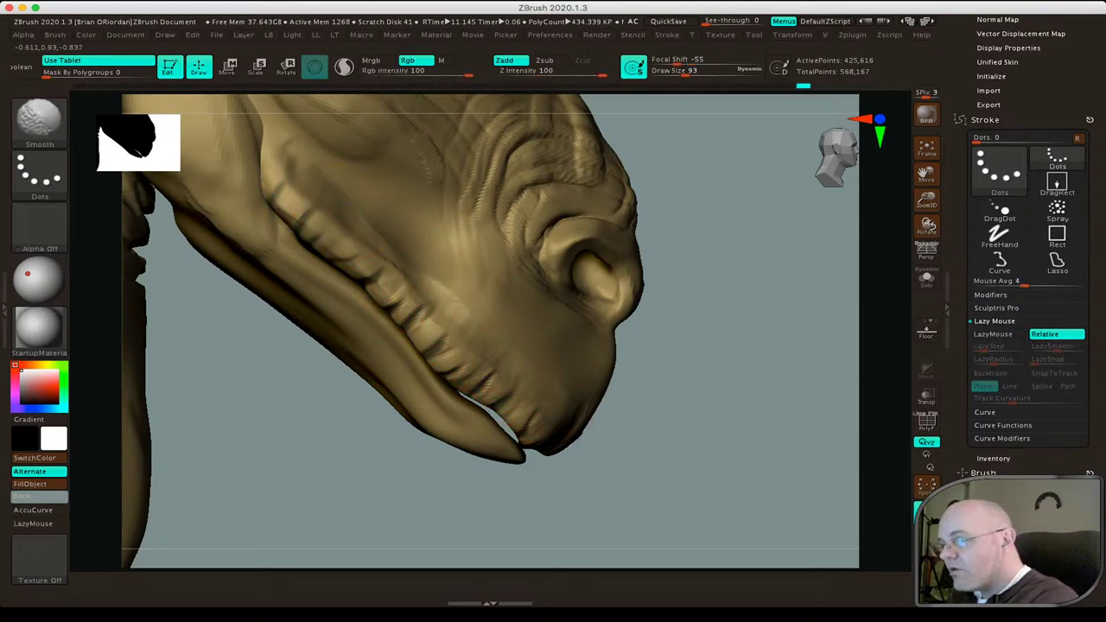
pyautogui.moveTo(445, 351); pyautogui.dragTo(479, 346)
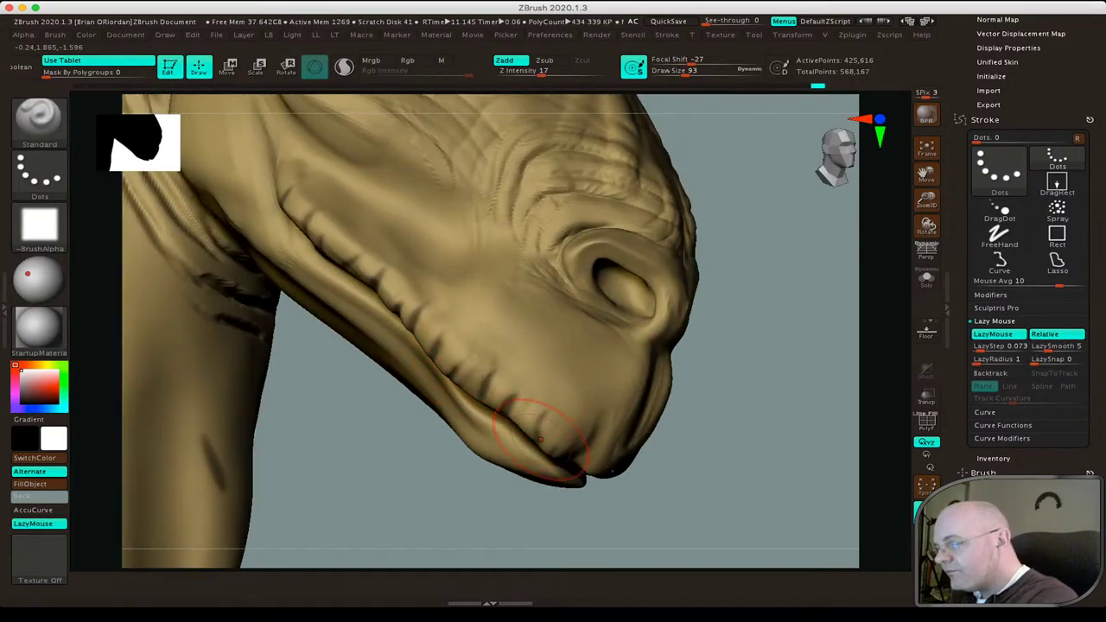
pyautogui.moveTo(564, 458); pyautogui.dragTo(538, 438)
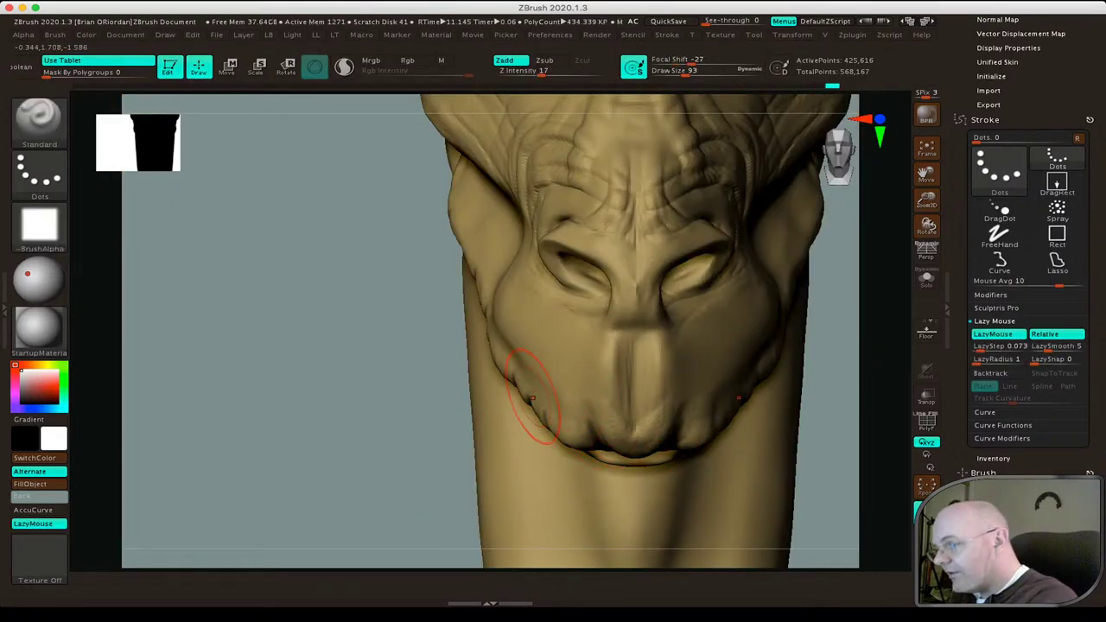
pyautogui.moveTo(519, 395)
pyautogui.mouseDown()
pyautogui.moveTo(555, 358)
pyautogui.moveTo(527, 504)
pyautogui.moveTo(384, 503)
pyautogui.moveTo(605, 433)
pyautogui.mouseUp()
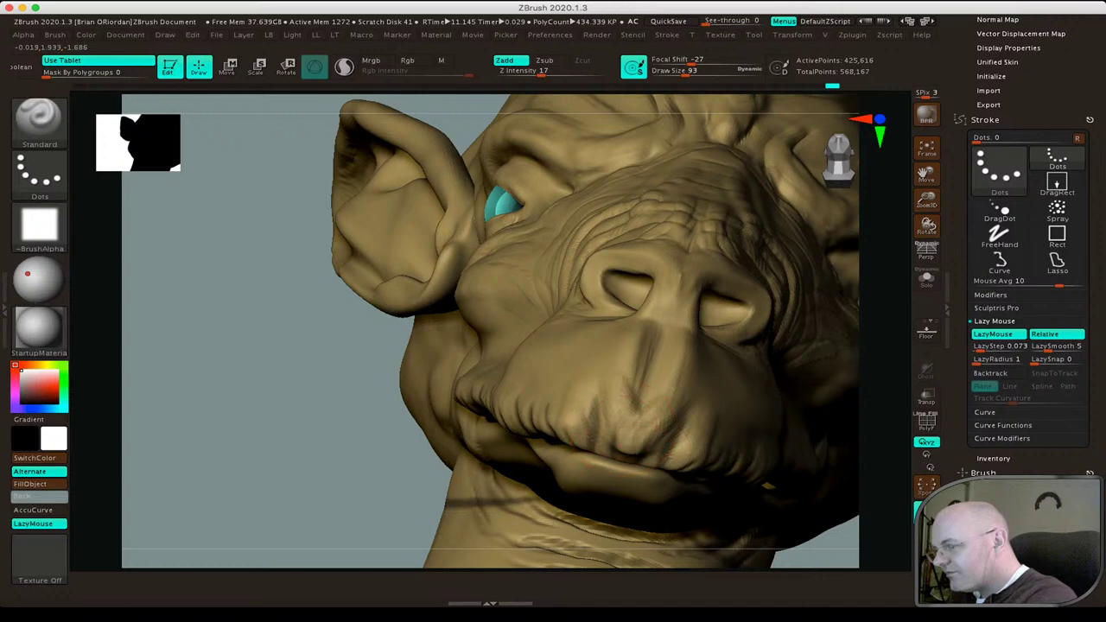
pyautogui.press('shift')
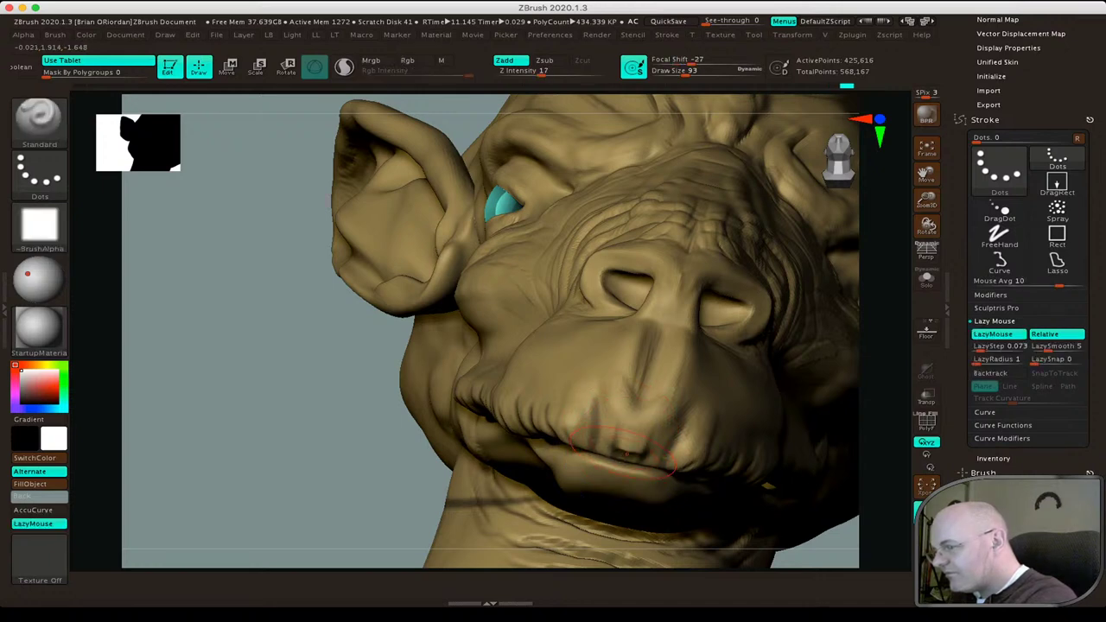
pyautogui.press('shift')
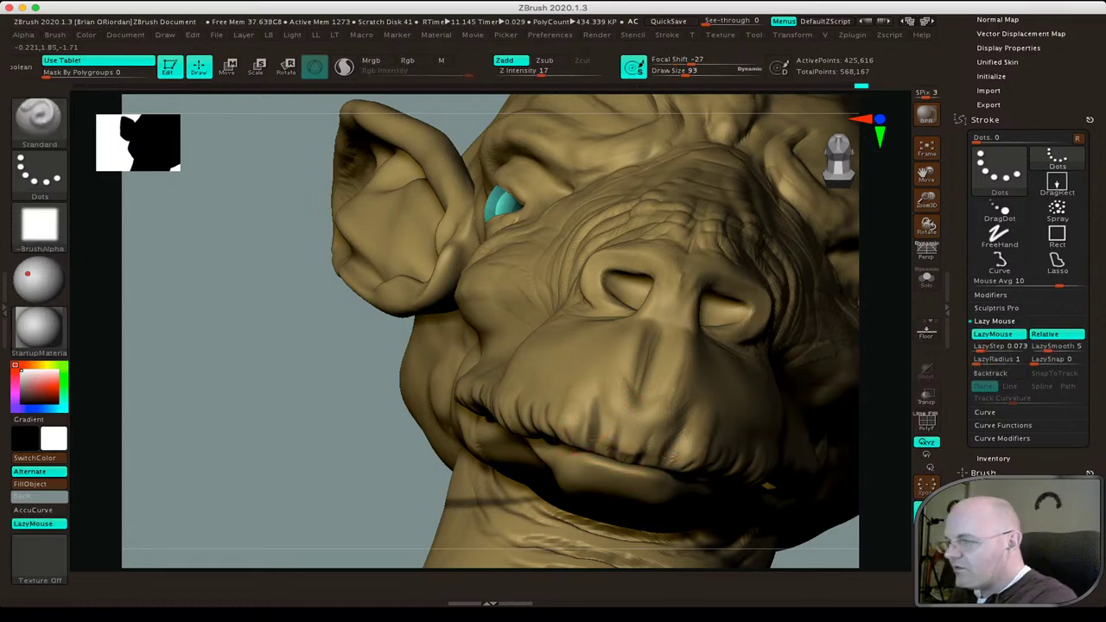
pyautogui.moveTo(519, 402); pyautogui.dragTo(553, 389)
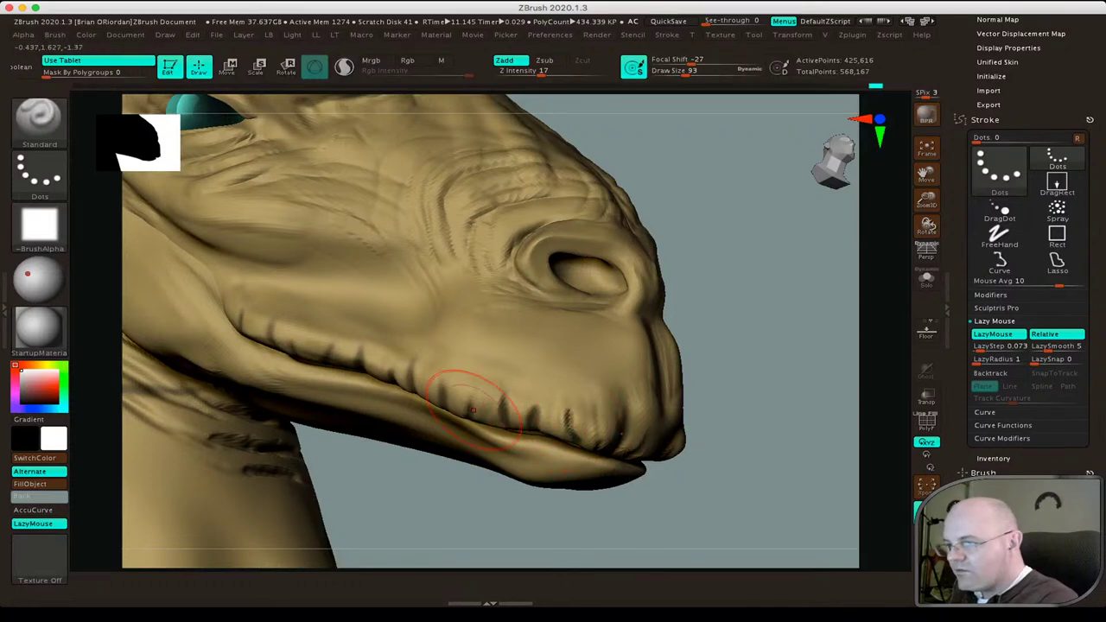
# Lasso-mask the head around the lower jaw, then clear the mask.
pyautogui.press('ctrl')
pyautogui.keyDown('ctrl'); pyautogui.click(380, 480); pyautogui.keyUp('ctrl')
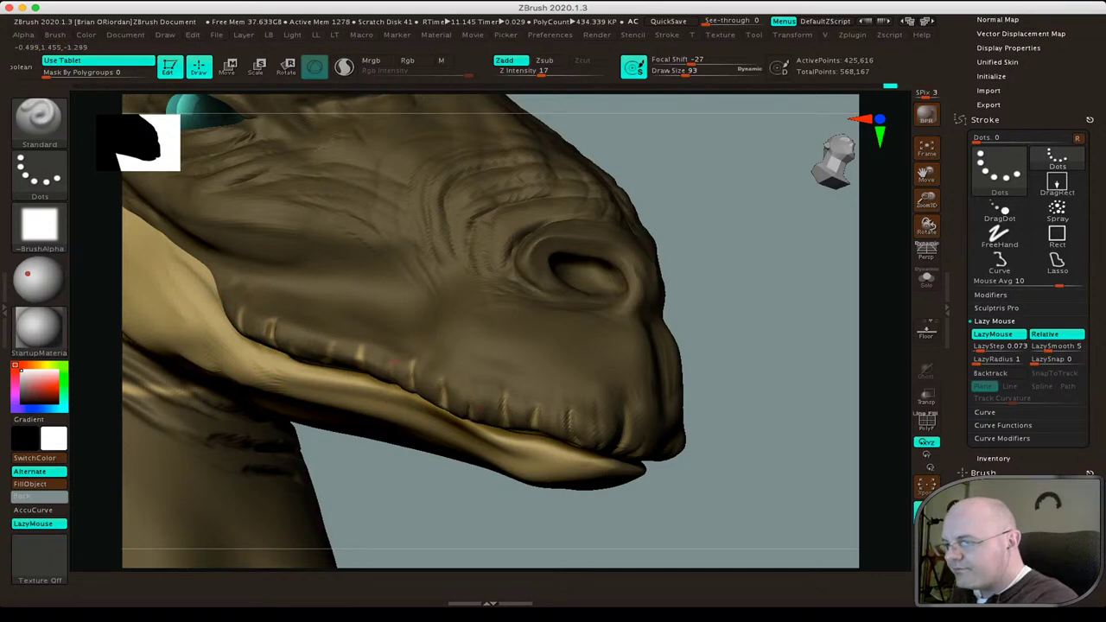
pyautogui.moveTo(471, 424)
pyautogui.keyDown('ctrl'); pyautogui.mouseDown()
pyautogui.moveTo(393, 424)
pyautogui.moveTo(406, 484)
pyautogui.mouseUp(); pyautogui.keyUp('ctrl')
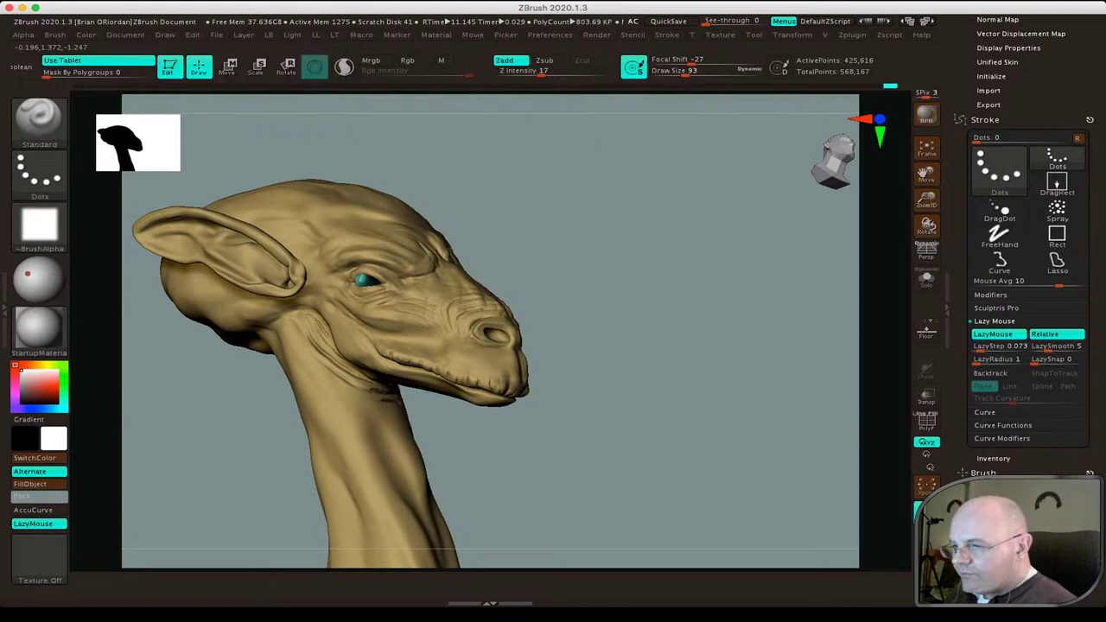
pyautogui.moveTo(735, 346)
pyautogui.mouseDown()
pyautogui.moveTo(385, 402)
pyautogui.moveTo(228, 375)
pyautogui.mouseUp()
pyautogui.press('shift')
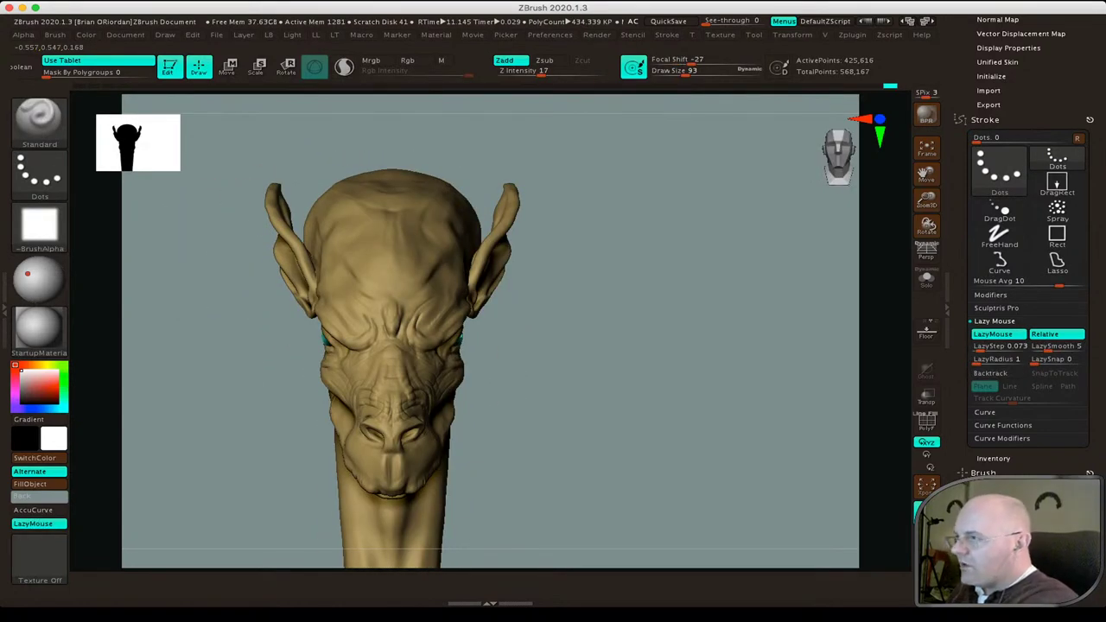
pyautogui.moveTo(674, 346); pyautogui.dragTo(881, 339)
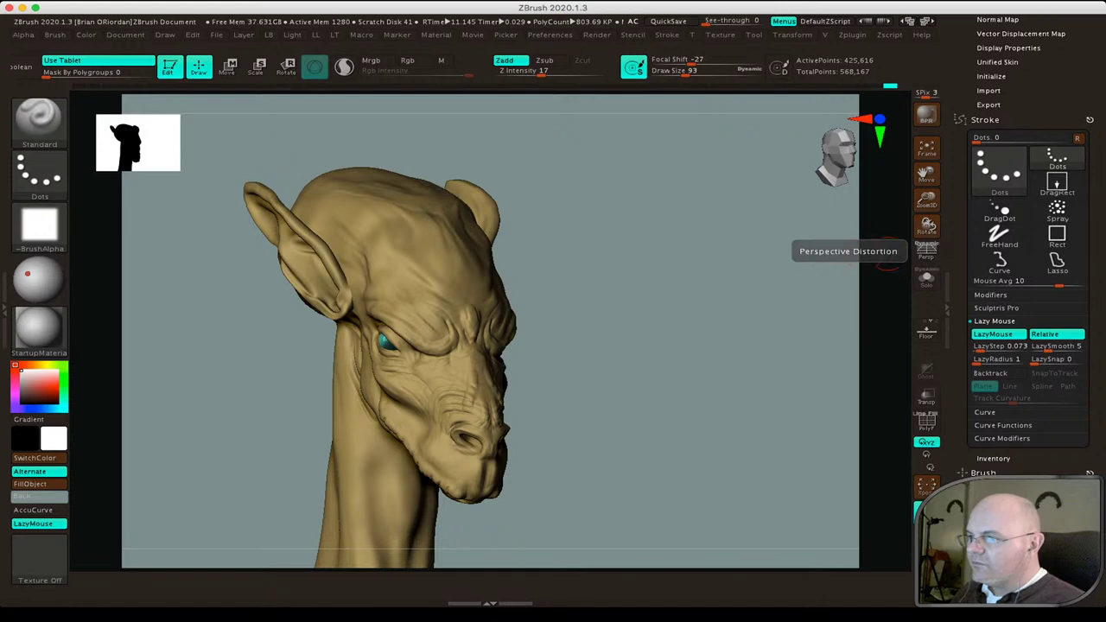
pyautogui.keyDown('ctrl'); pyautogui.click(827, 280); pyautogui.keyUp('ctrl')
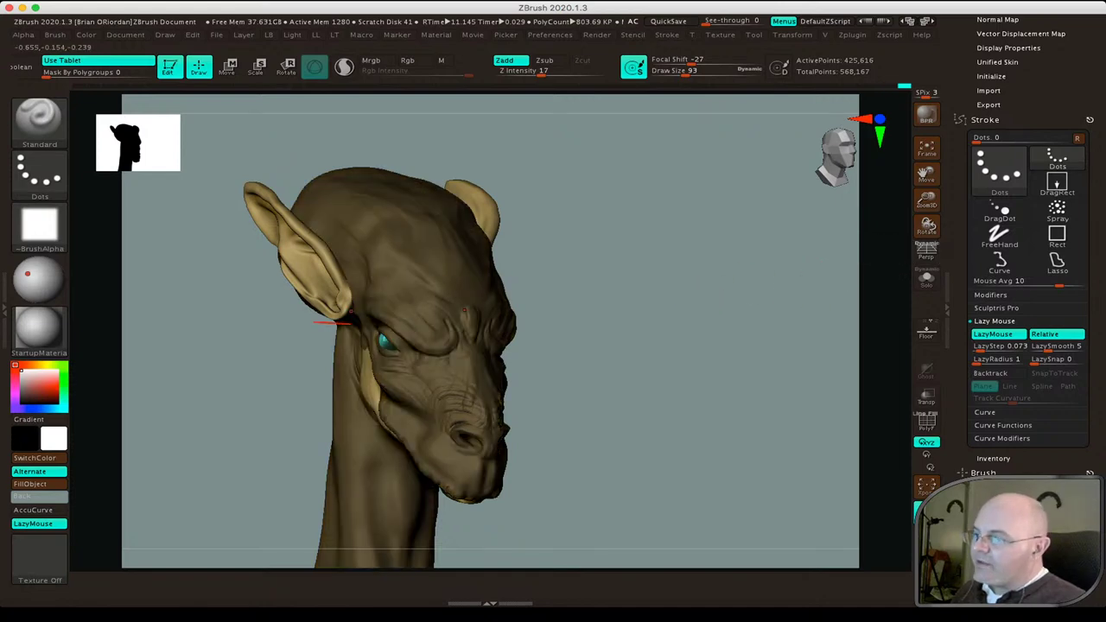
pyautogui.click(927, 422)
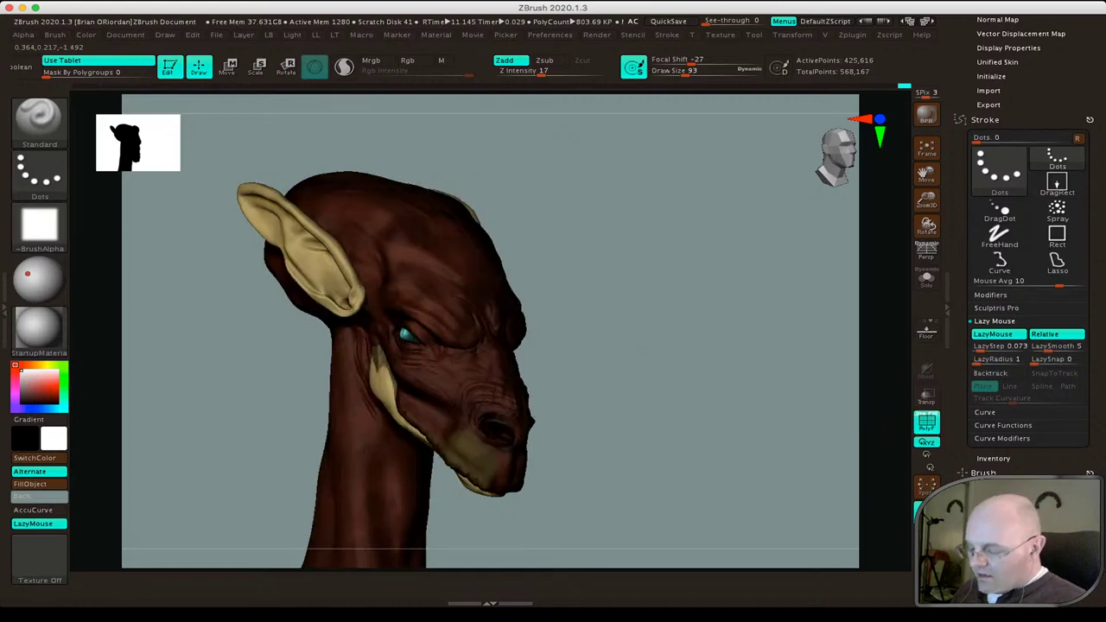
pyautogui.moveTo(537, 346); pyautogui.dragTo(496, 456)
pyautogui.click(927, 422)
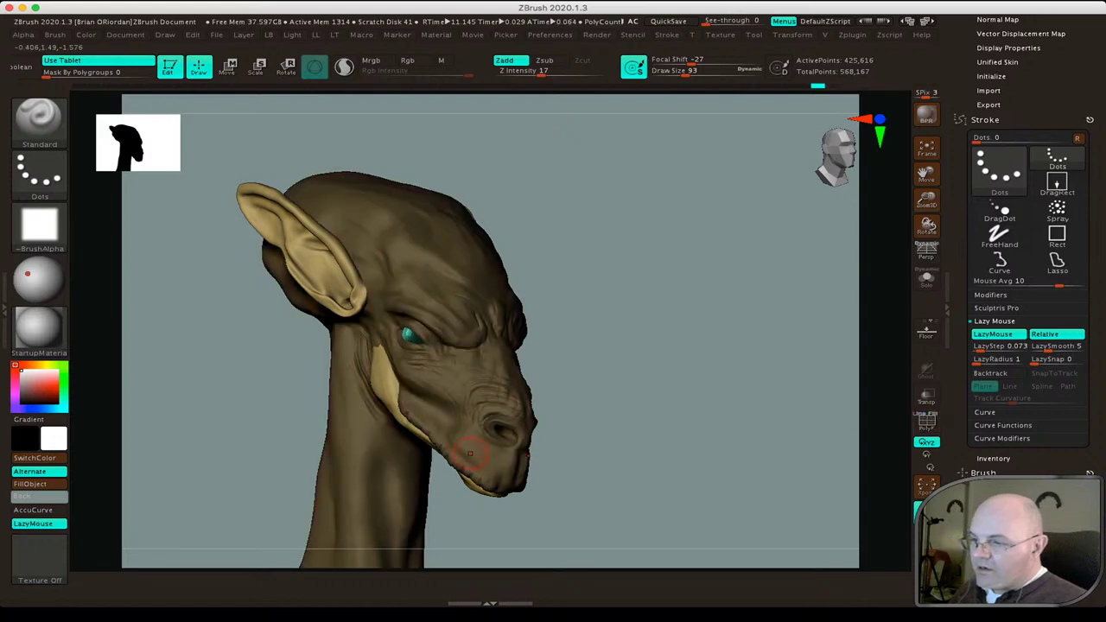
pyautogui.moveTo(427, 471)
pyautogui.keyDown('ctrl'); pyautogui.mouseDown()
pyautogui.moveTo(420, 457)
pyautogui.moveTo(472, 458)
pyautogui.mouseUp(); pyautogui.keyUp('ctrl')
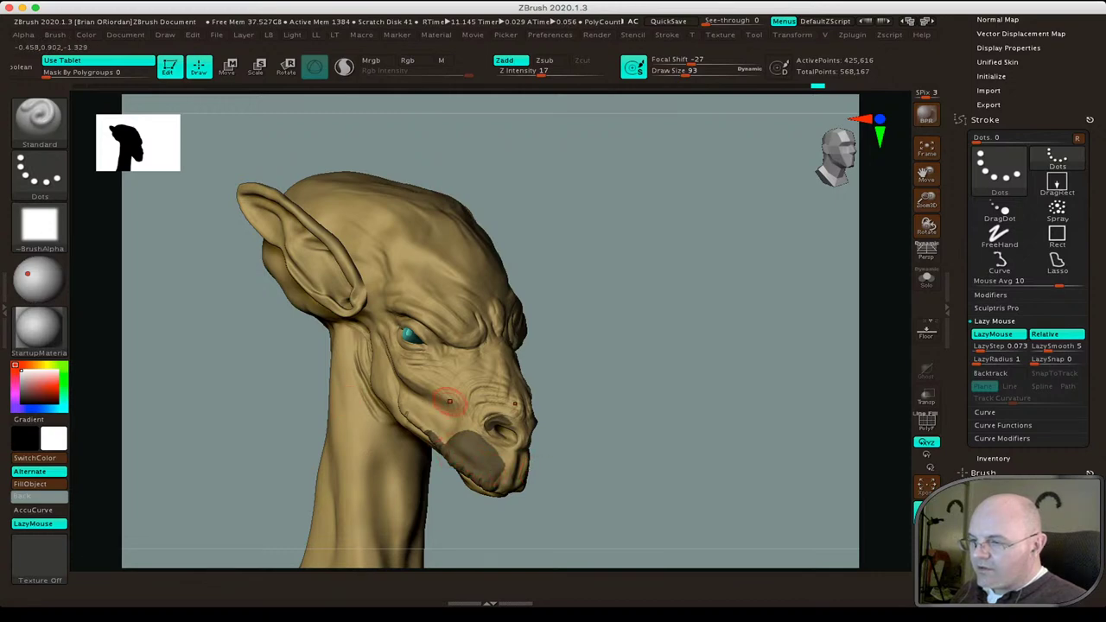
pyautogui.keyDown('ctrl'); pyautogui.click(640, 406); pyautogui.keyUp('ctrl')
pyautogui.moveTo(646, 407)
pyautogui.keyDown('ctrl'); pyautogui.mouseDown()
pyautogui.moveTo(588, 397)
pyautogui.moveTo(617, 413)
pyautogui.moveTo(415, 343)
pyautogui.mouseUp(); pyautogui.keyUp('ctrl')
pyautogui.keyDown('ctrl'); pyautogui.click(617, 412); pyautogui.keyUp('ctrl')
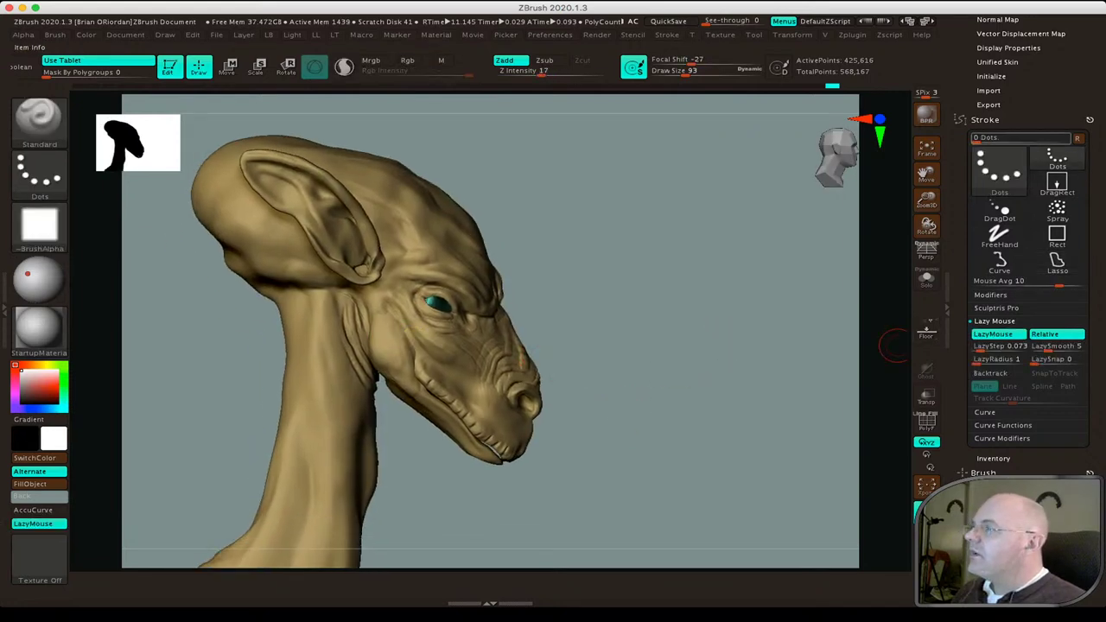
# Turn on the Extract2 red collar subtool's visibility and make it the active subtool.
pyautogui.click(985, 119)
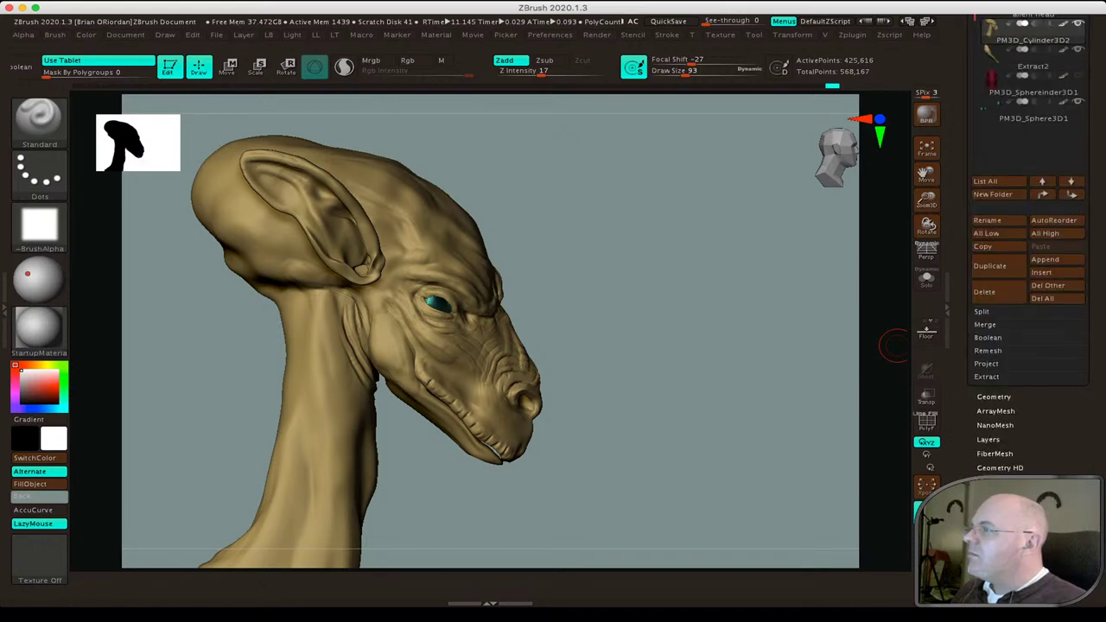
pyautogui.click(1078, 75)
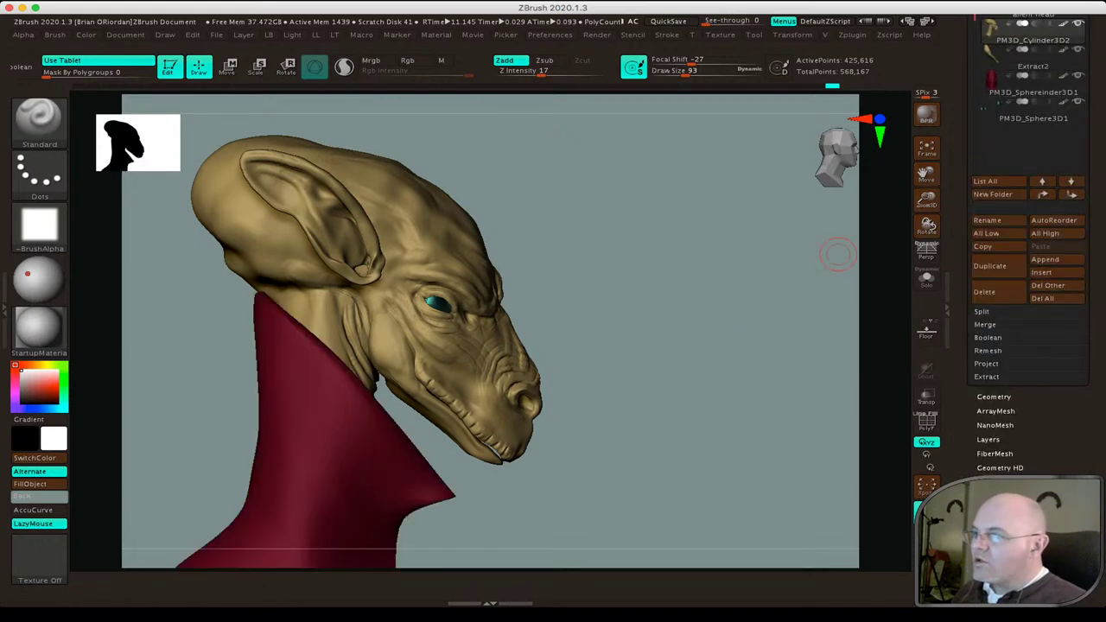
pyautogui.keyDown('alt'); pyautogui.moveTo(618, 291); pyautogui.dragTo(630, 254); pyautogui.keyUp('alt')
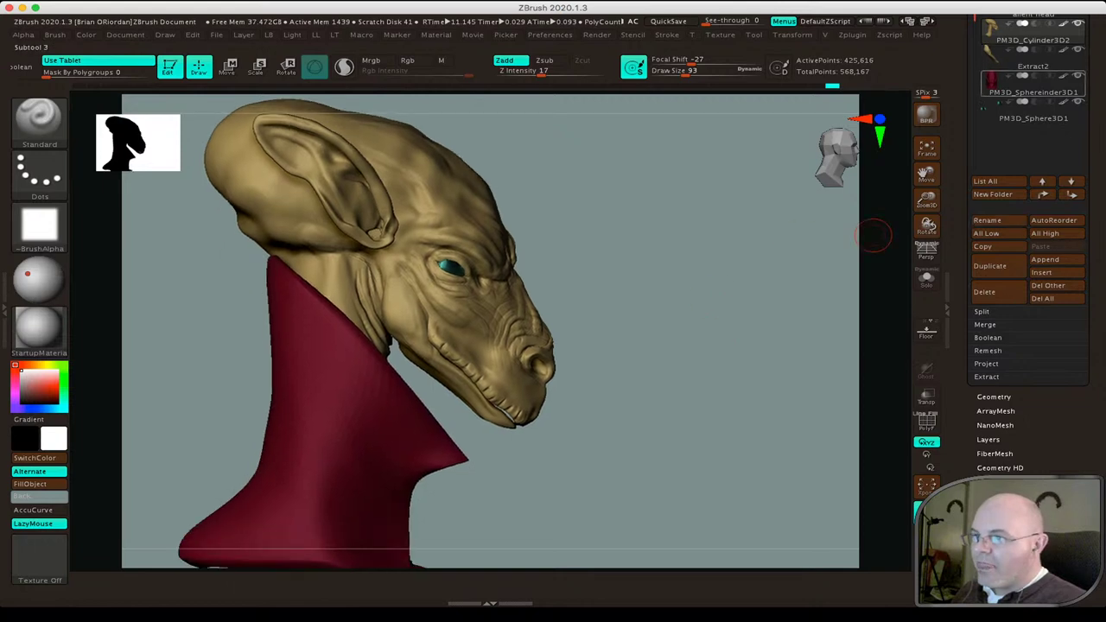
# Lasso-mask around the red collar and invert the mask.
pyautogui.press('ctrl')
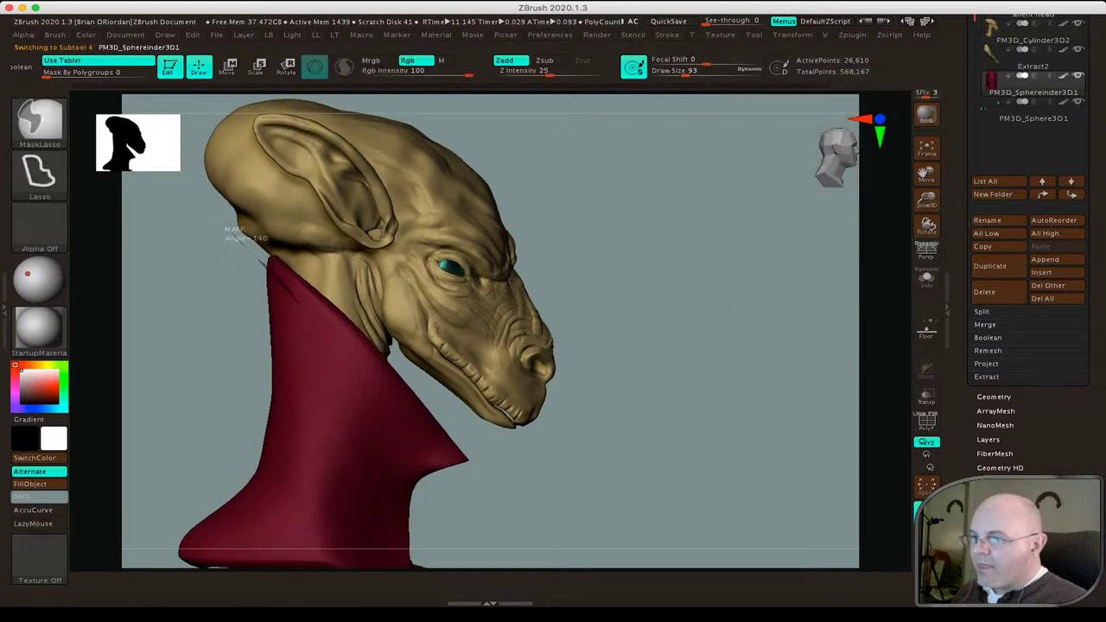
pyautogui.keyDown('ctrl'); pyautogui.moveTo(259, 255); pyautogui.dragTo(225, 231); pyautogui.keyUp('ctrl')
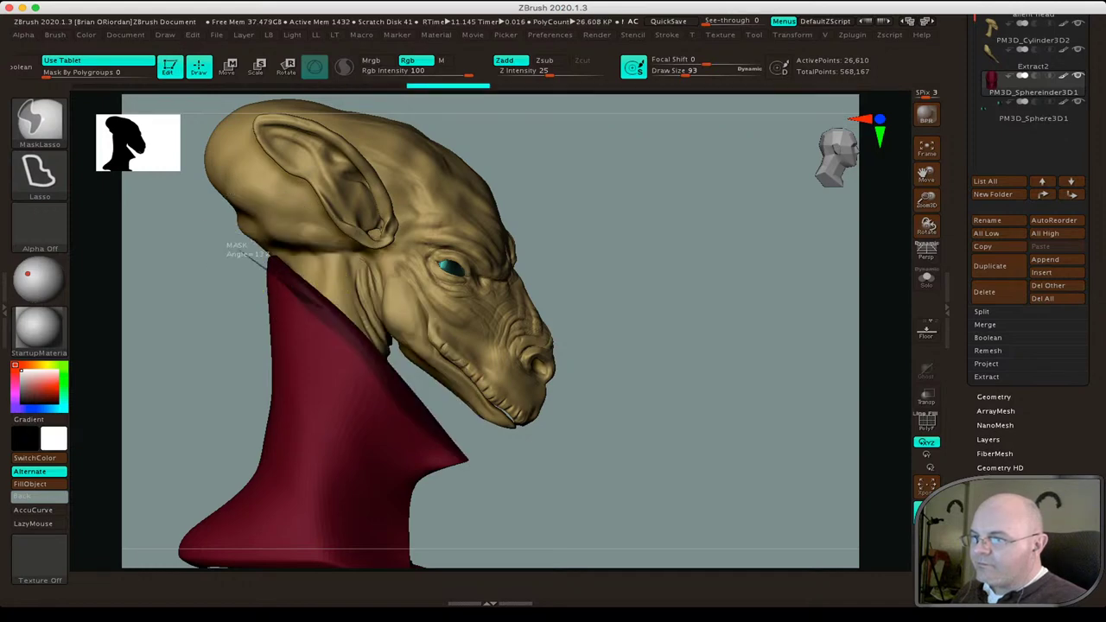
pyautogui.press('b')
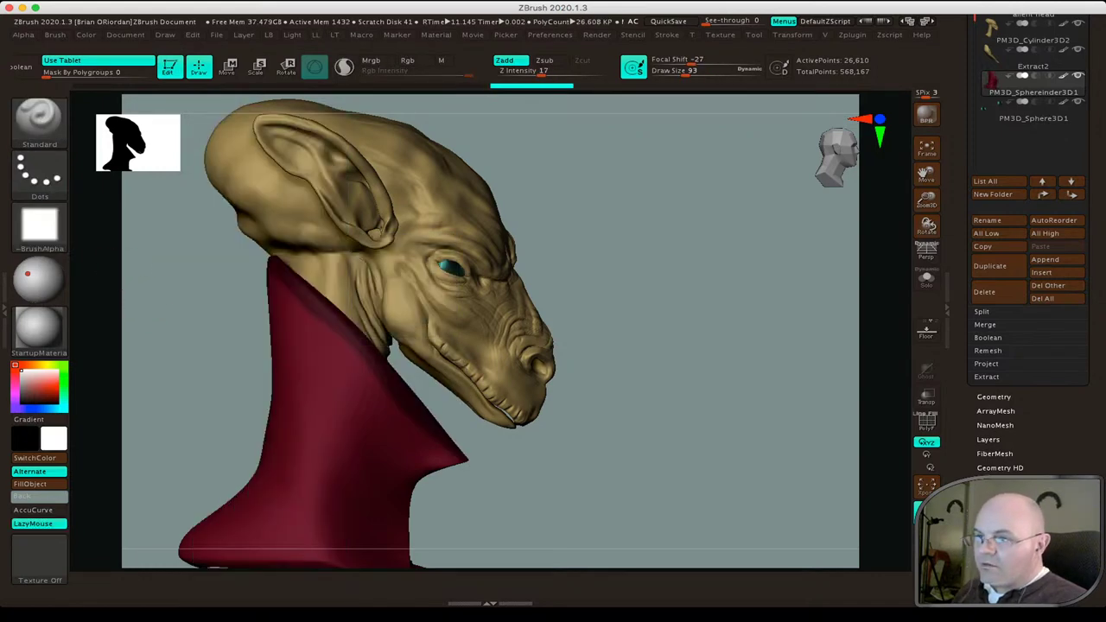
pyautogui.keyDown('ctrl'); pyautogui.click(198, 309); pyautogui.keyUp('ctrl')
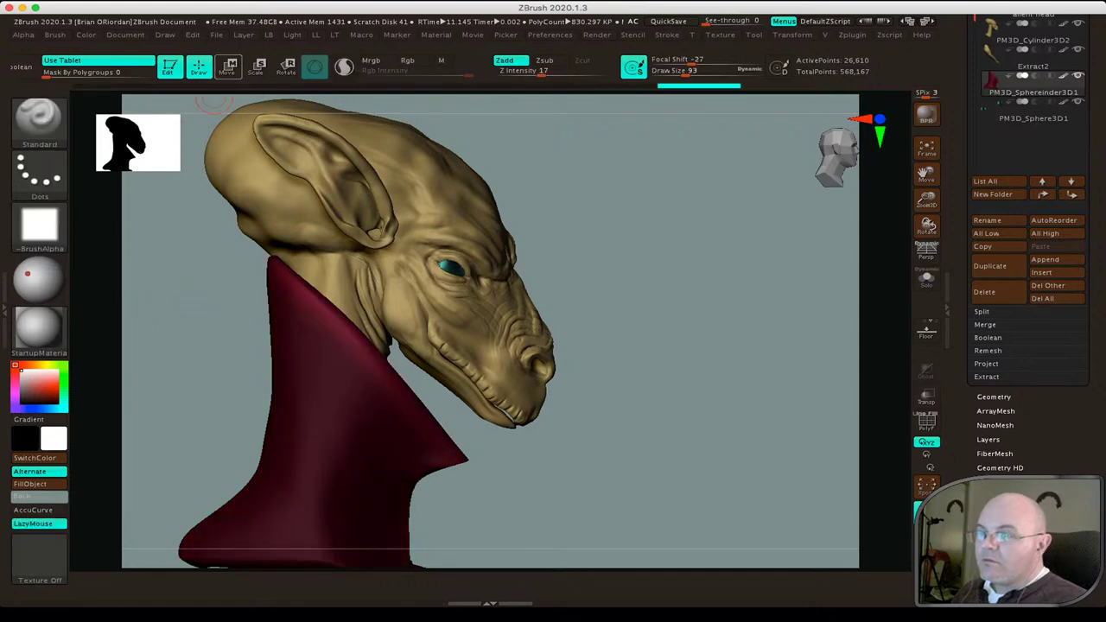
# Nudge the red collar slightly left with Move Transpose, then mask its lower part from the front.
pyautogui.press('w')
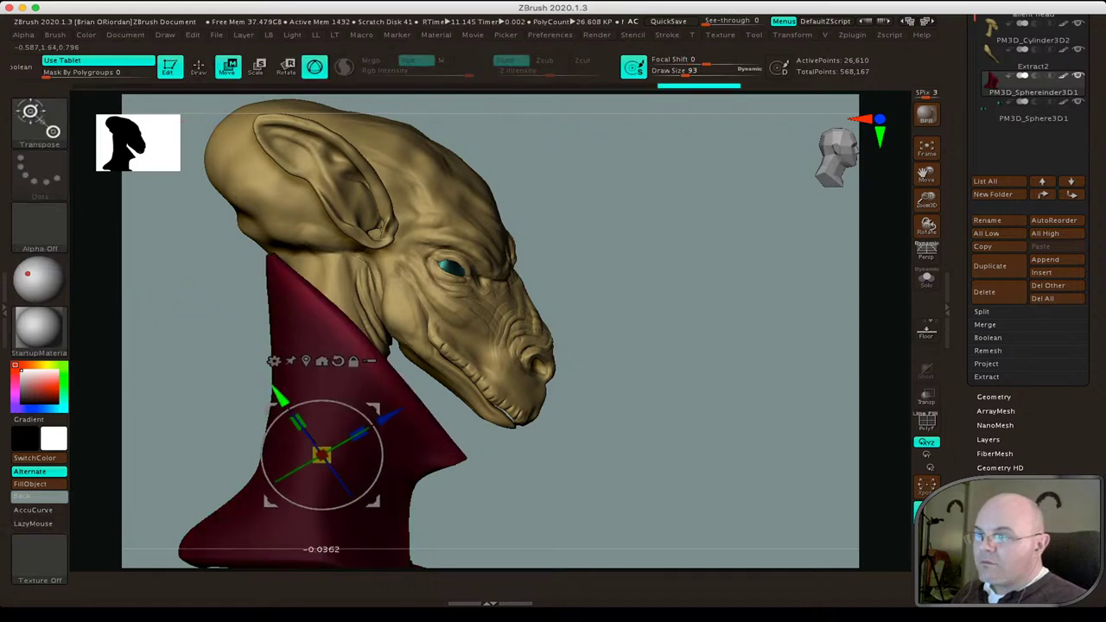
pyautogui.moveTo(322, 455); pyautogui.dragTo(306, 454)
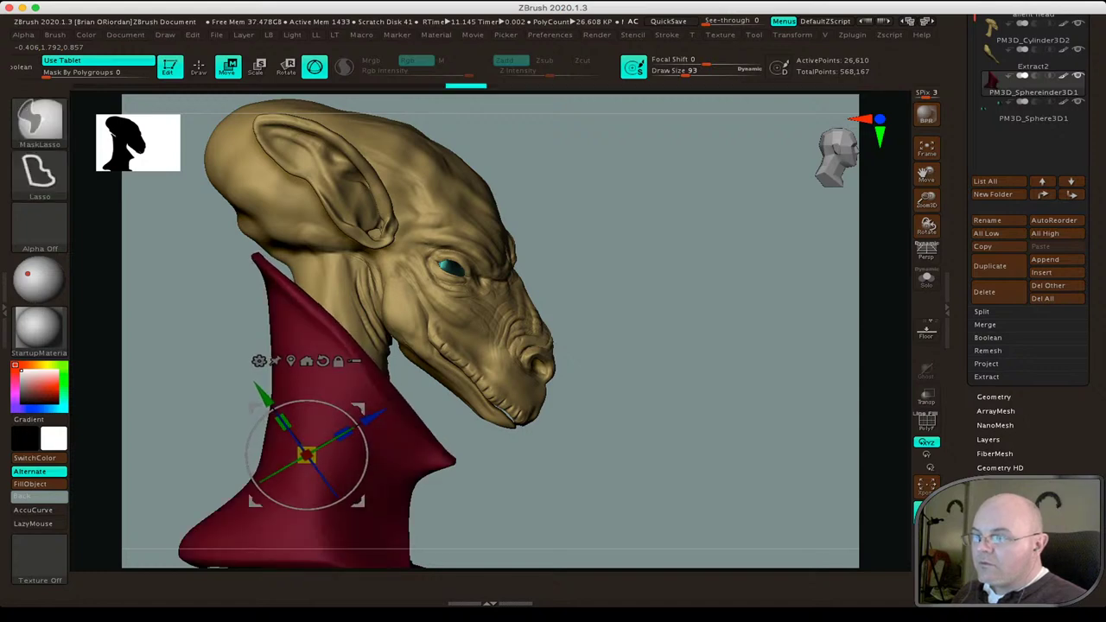
pyautogui.moveTo(187, 354); pyautogui.dragTo(259, 357)
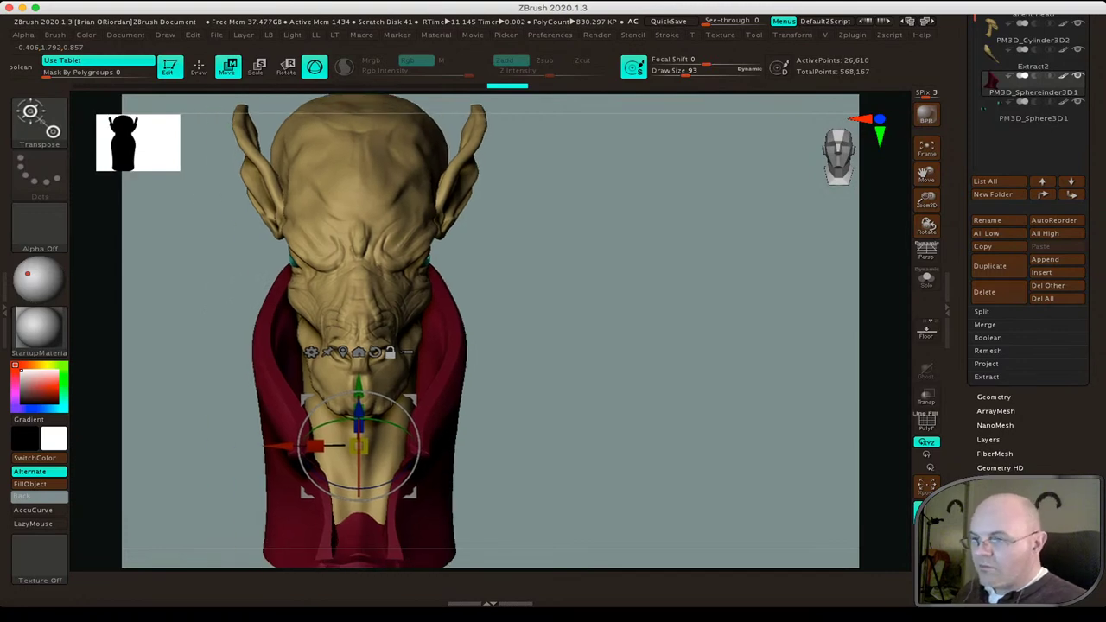
pyautogui.keyDown('ctrl'); pyautogui.moveTo(328, 553); pyautogui.dragTo(328, 467); pyautogui.keyUp('ctrl')
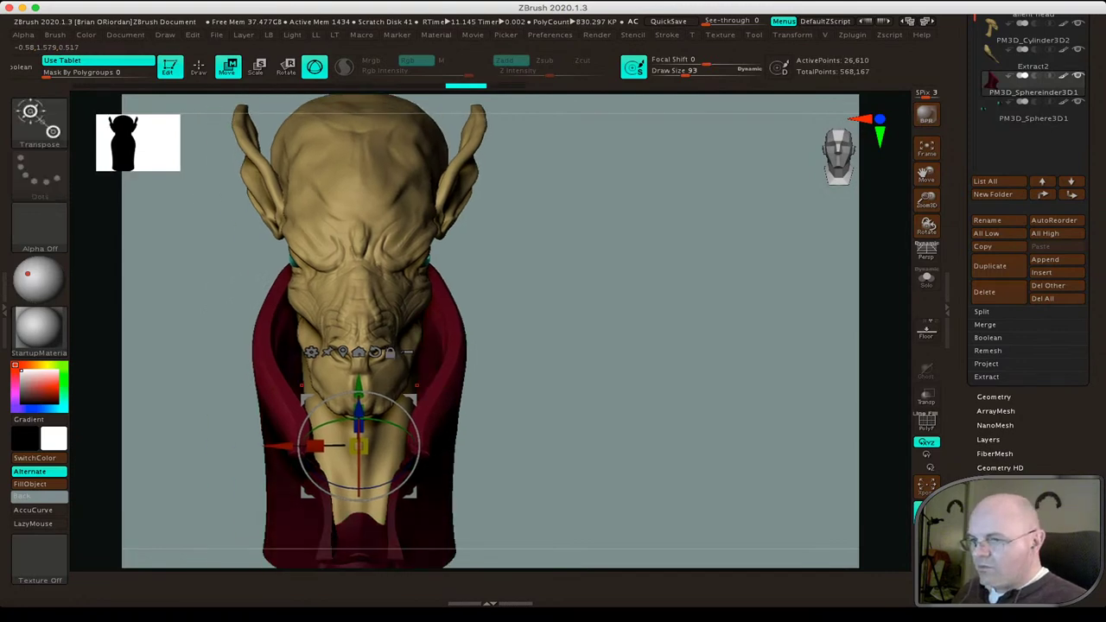
pyautogui.press('q')
pyautogui.press('space')
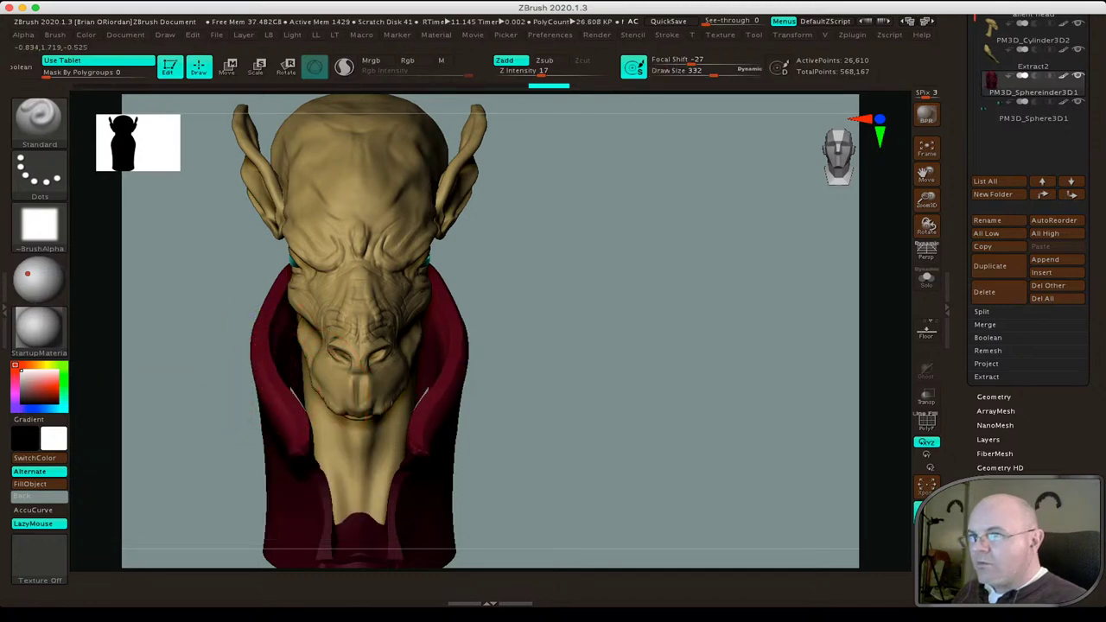
# With a large Move brush, pull the red cloak wider on both sides and clear its mask.
pyautogui.press('b')
pyautogui.press('m')
pyautogui.press('v')
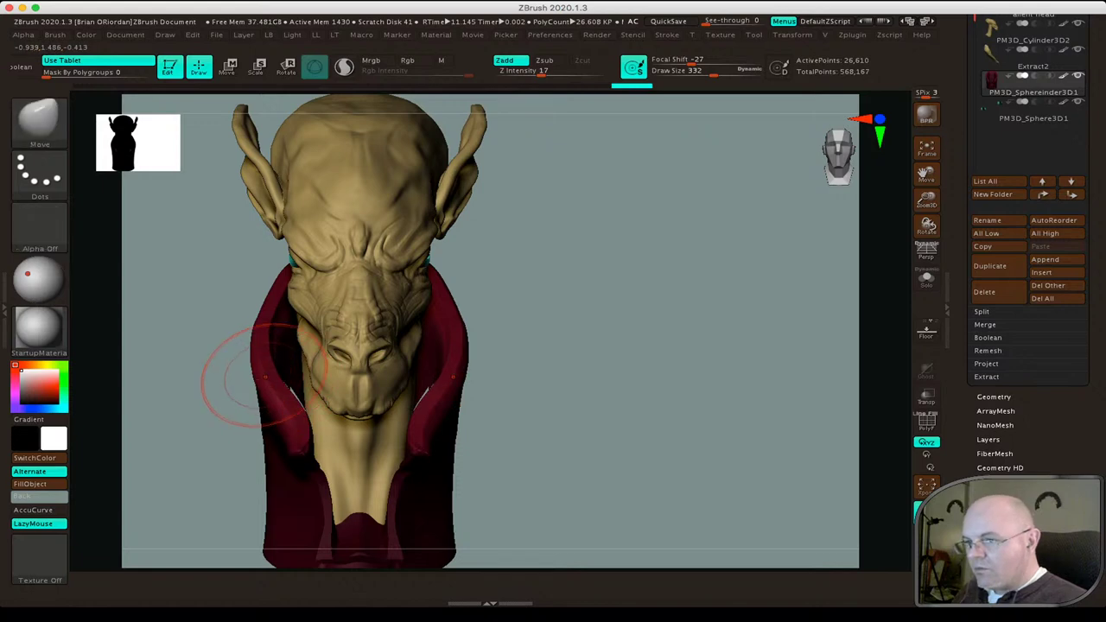
pyautogui.press('space')
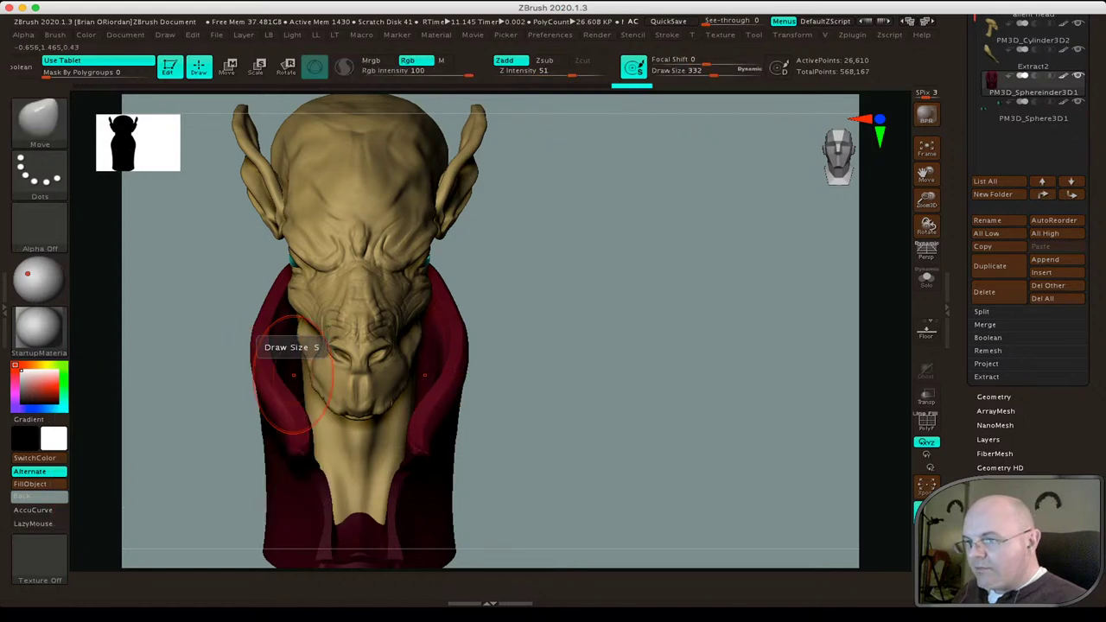
pyautogui.moveTo(249, 329); pyautogui.dragTo(240, 329)
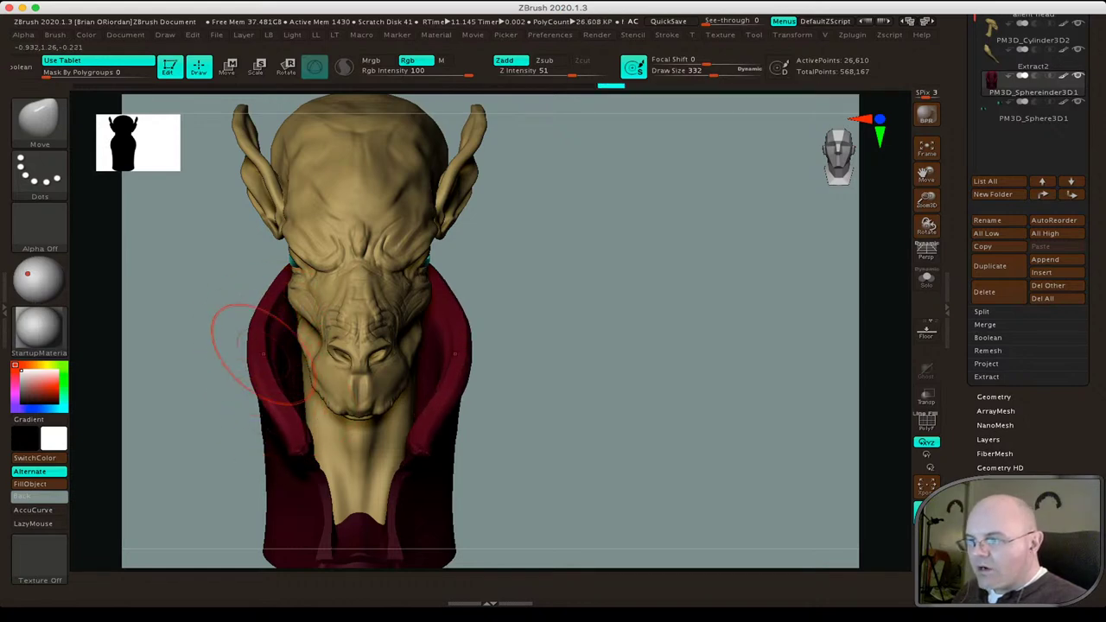
pyautogui.keyDown('ctrl'); pyautogui.moveTo(186, 332); pyautogui.dragTo(198, 370); pyautogui.keyUp('ctrl')
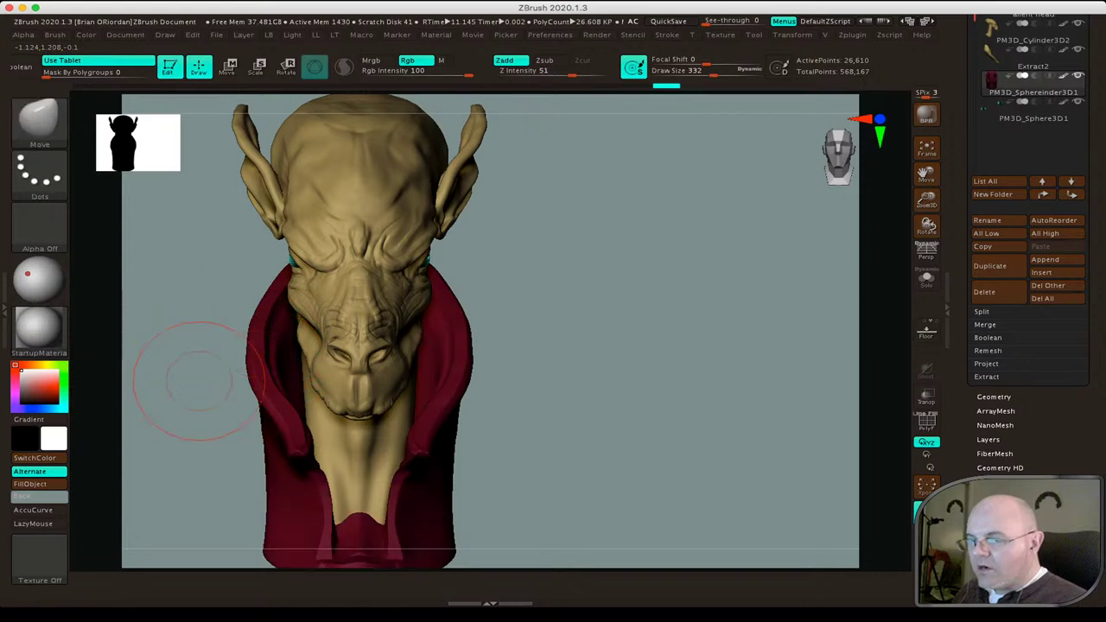
pyautogui.moveTo(605, 345)
pyautogui.mouseDown()
pyautogui.moveTo(277, 407)
pyautogui.moveTo(379, 399)
pyautogui.moveTo(380, 437)
pyautogui.mouseUp()
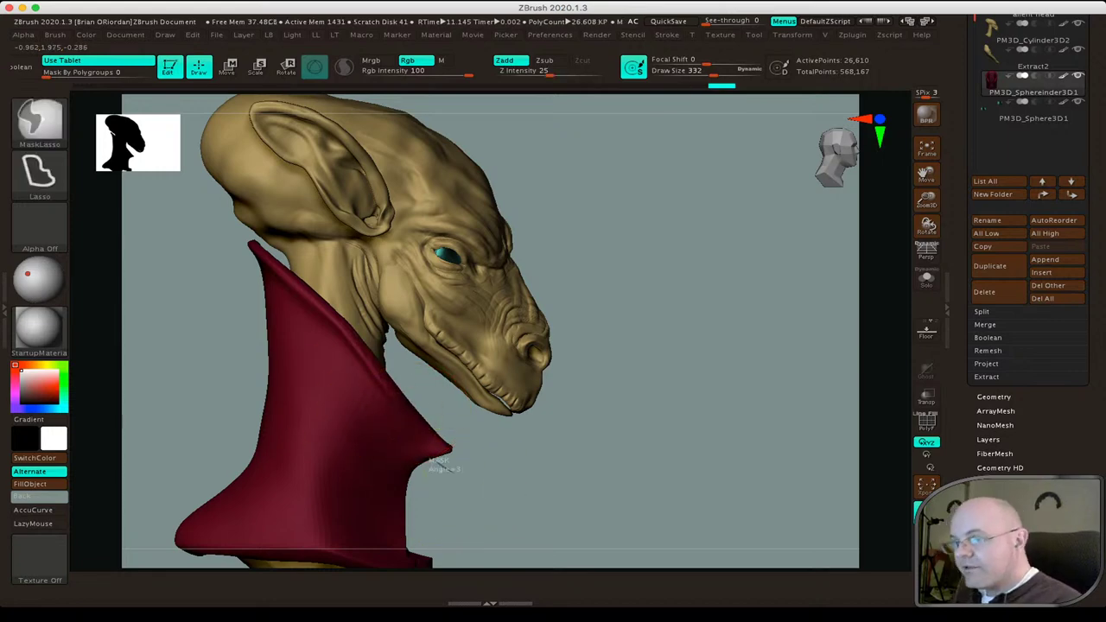
# Mask the upper cloak, then push the collar's sides and lower-left edge outward.
pyautogui.moveTo(452, 490)
pyautogui.keyDown('ctrl'); pyautogui.mouseDown()
pyautogui.moveTo(378, 389)
pyautogui.moveTo(380, 406)
pyautogui.mouseUp(); pyautogui.keyUp('ctrl')
pyautogui.keyDown('shift'); pyautogui.moveTo(623, 372); pyautogui.dragTo(329, 371); pyautogui.keyUp('shift')
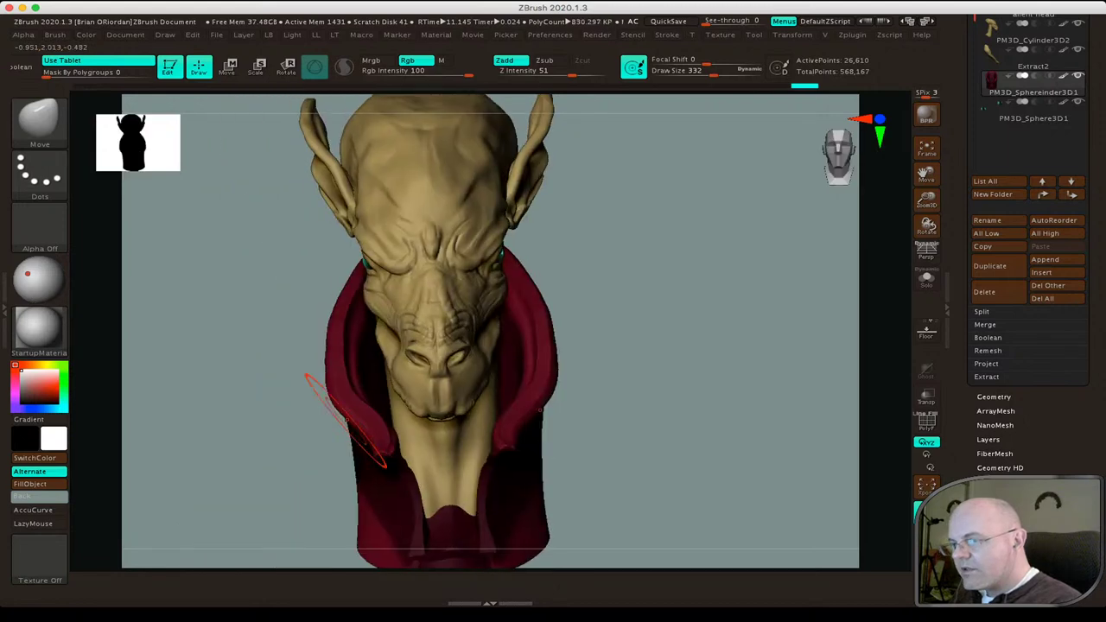
pyautogui.moveTo(335, 326); pyautogui.dragTo(298, 355)
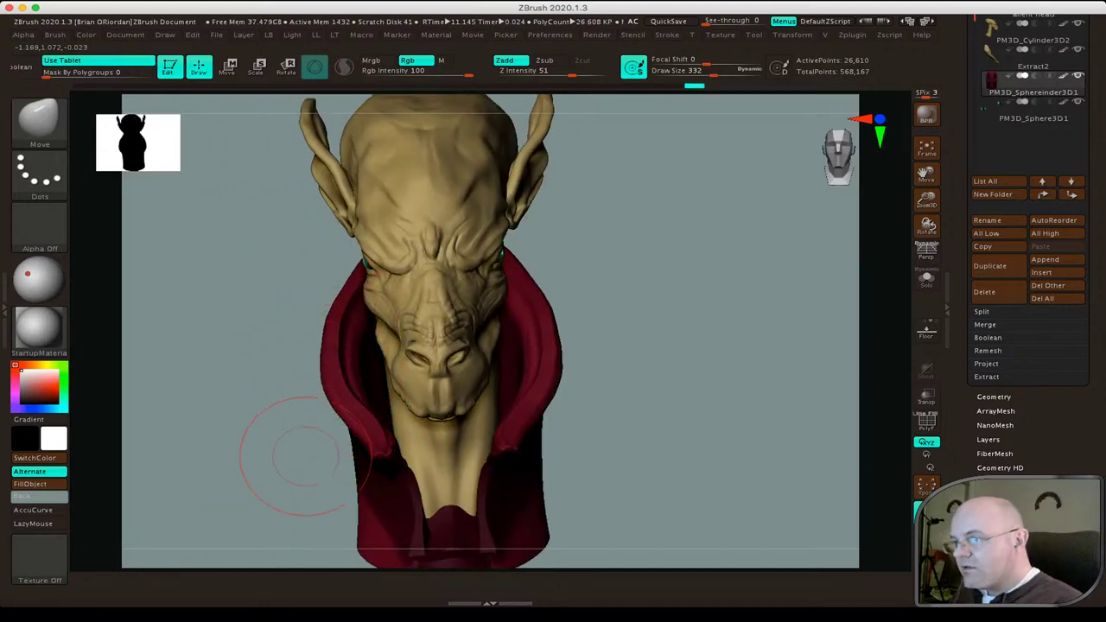
pyautogui.moveTo(350, 445); pyautogui.dragTo(315, 450)
pyautogui.keyDown('shift'); pyautogui.moveTo(329, 372); pyautogui.dragTo(622, 372); pyautogui.keyUp('shift')
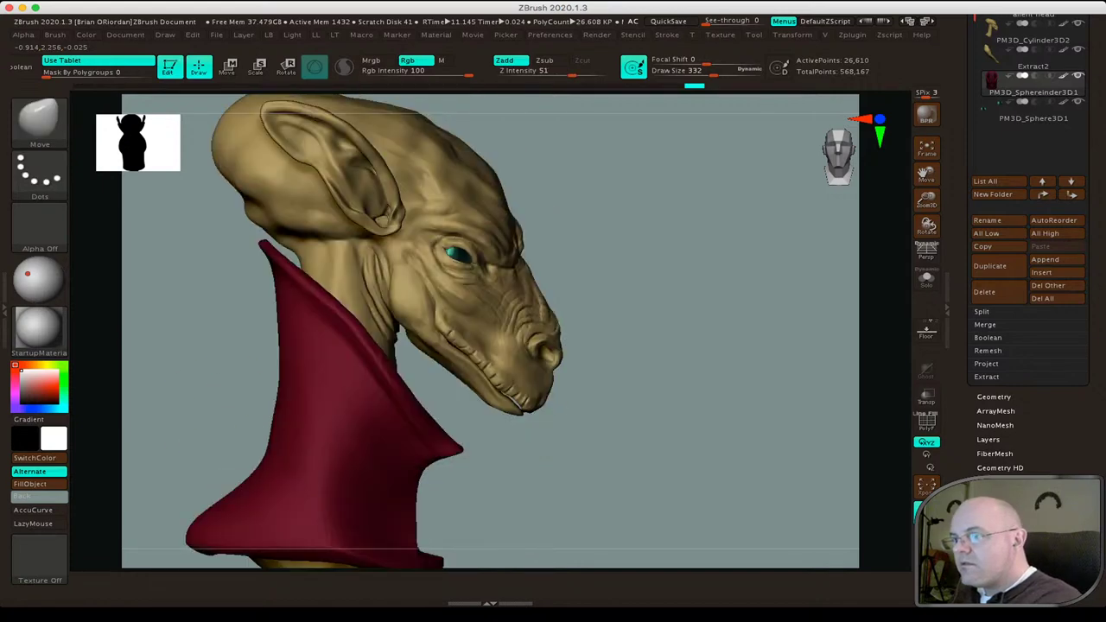
pyautogui.scroll(5, 554, 281)
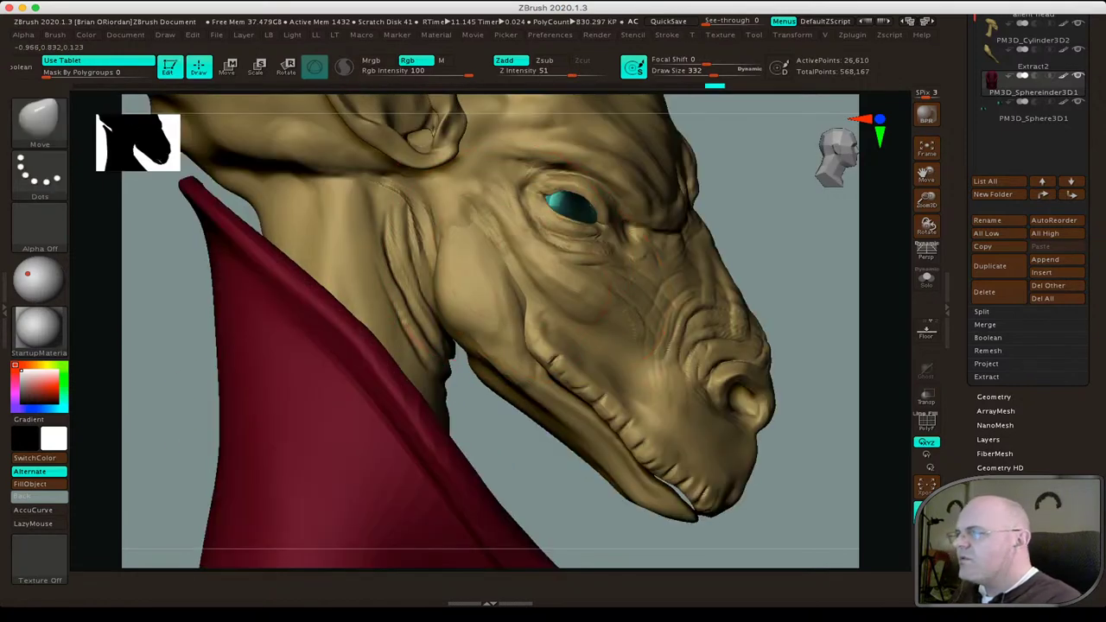
pyautogui.moveTo(847, 259); pyautogui.dragTo(899, 198)
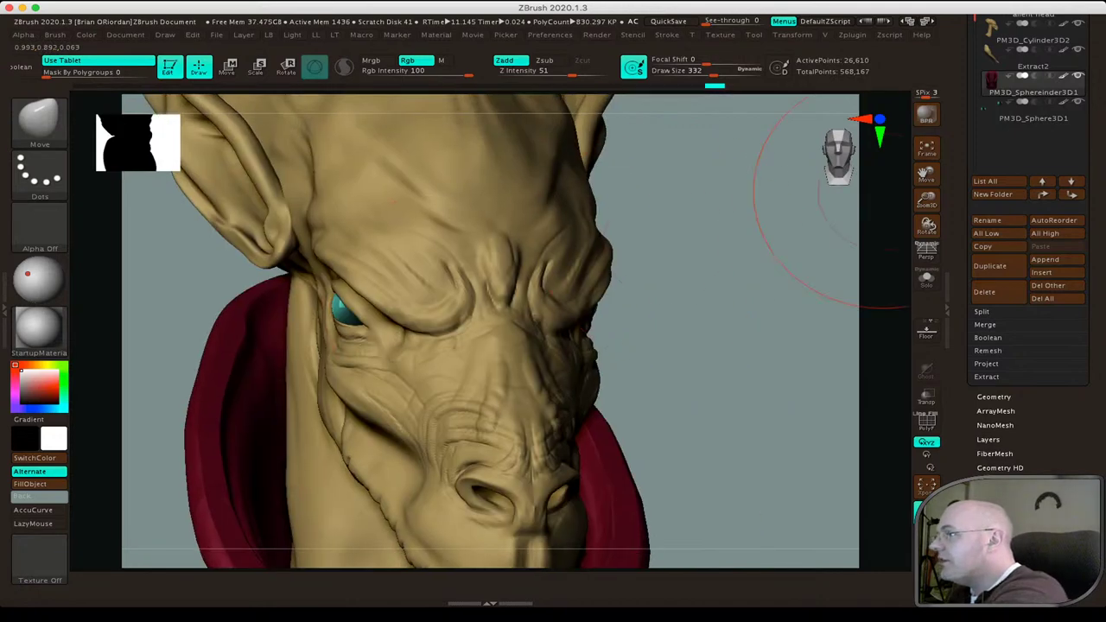
# On PM3D_Cylinder3D2, use a smaller ClayBuildup brush to sculpt the brow crease between the eyes.
pyautogui.scroll(3, 1029, 216)
pyautogui.click(1033, 190)
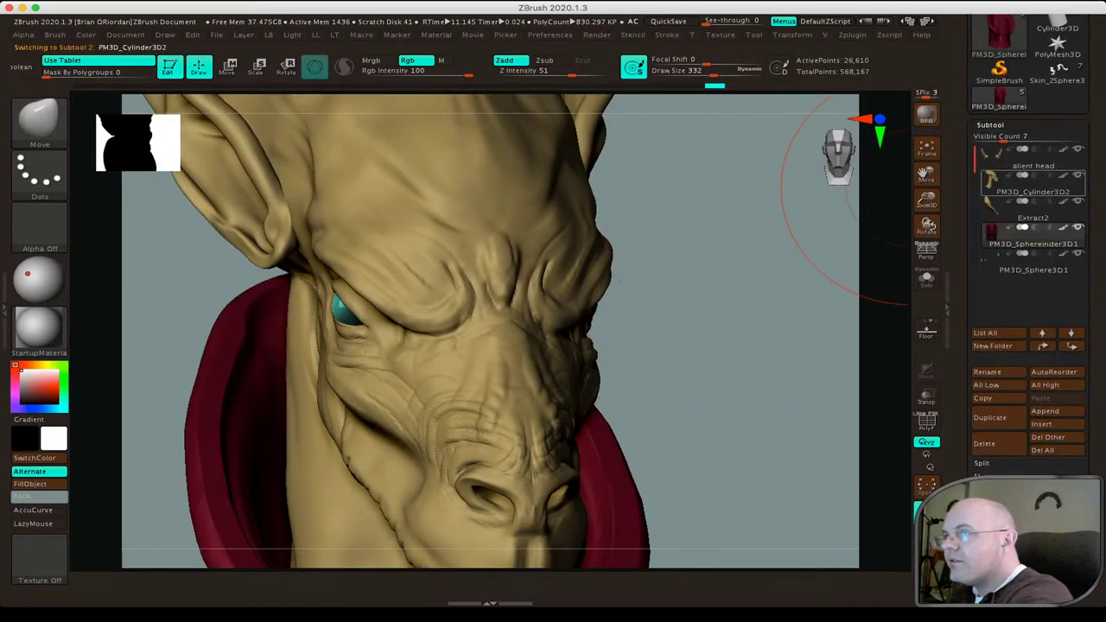
pyautogui.press('[')
pyautogui.press('[')
pyautogui.press('[')
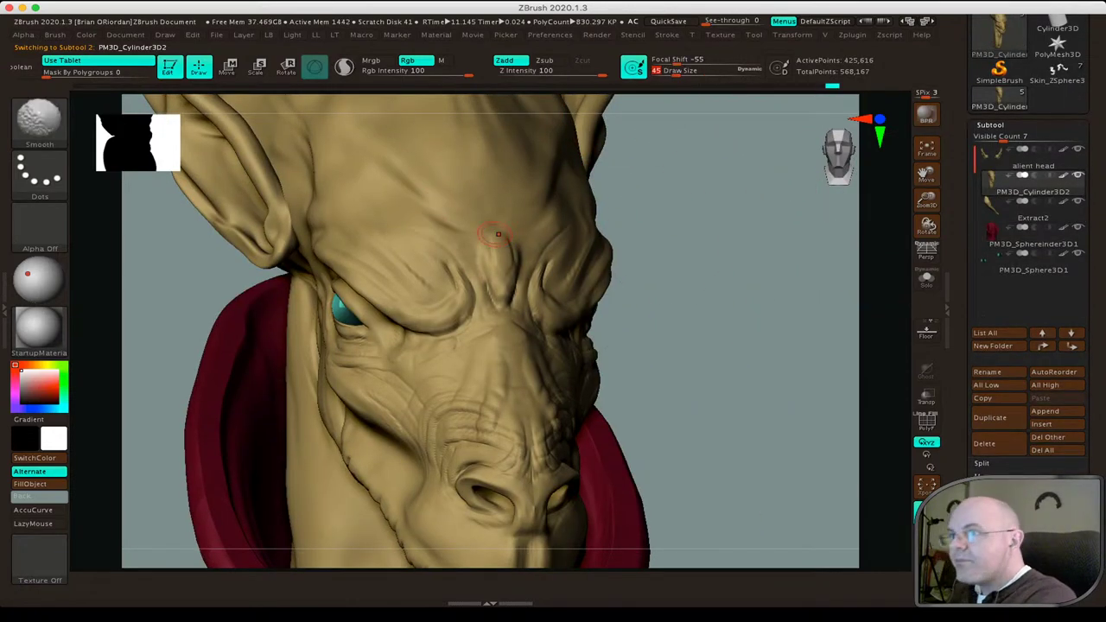
pyautogui.press('b')
pyautogui.press('c')
pyautogui.press('b')
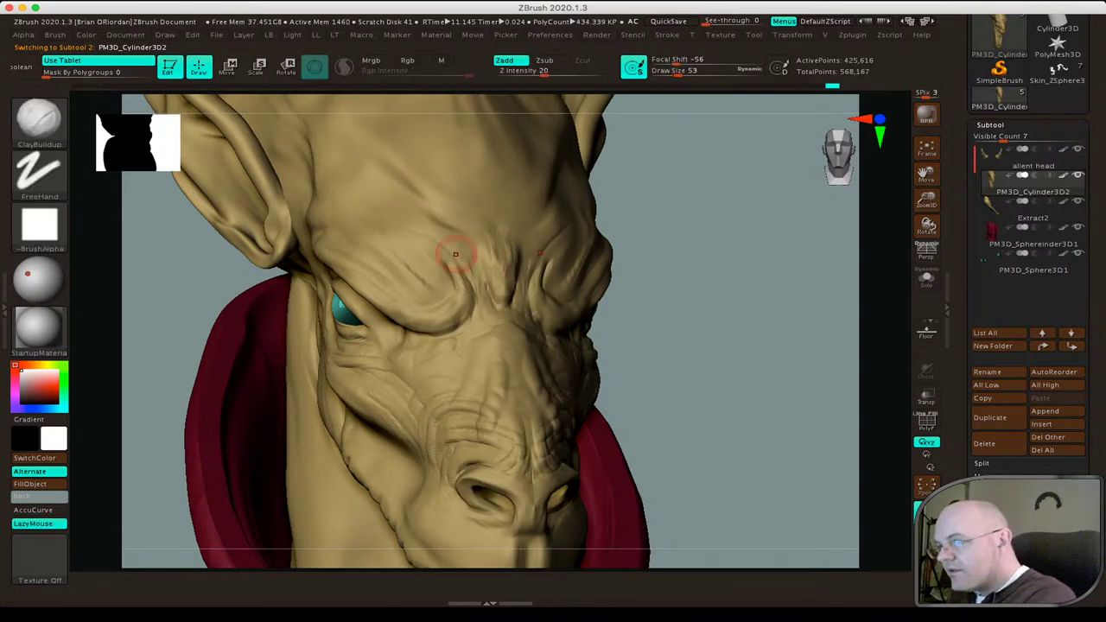
pyautogui.moveTo(484, 249); pyautogui.dragTo(481, 302)
pyautogui.moveTo(505, 251); pyautogui.dragTo(503, 294)
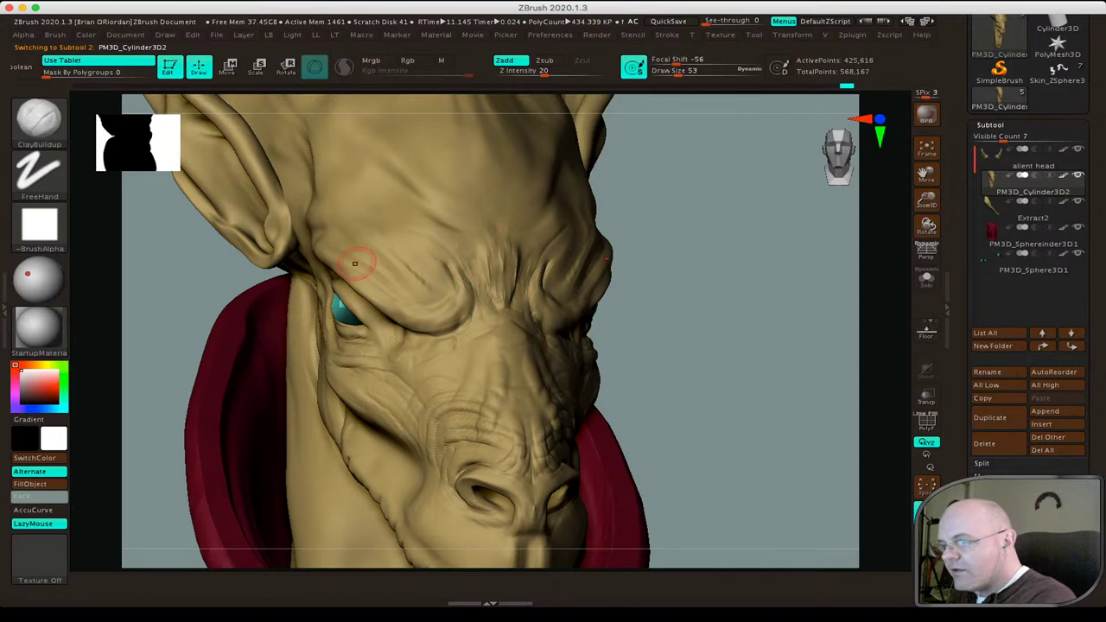
# Sculpt mirrored wrinkle strokes across the brow above and between the eyes.
pyautogui.moveTo(355, 263); pyautogui.dragTo(394, 324, button='right')
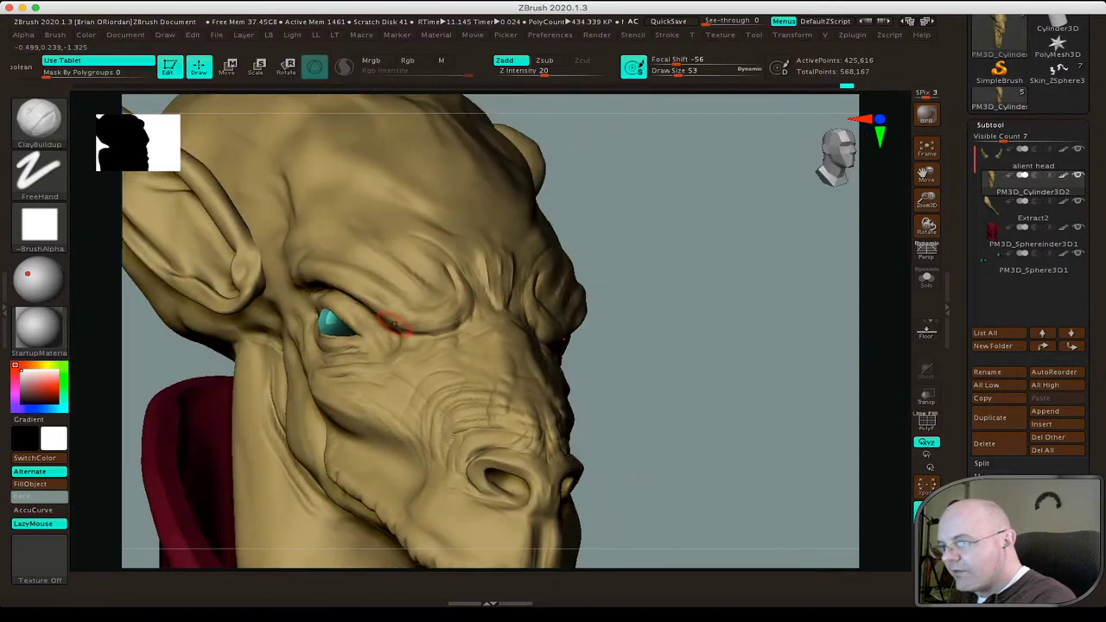
pyautogui.moveTo(408, 321)
pyautogui.mouseDown()
pyautogui.moveTo(432, 321)
pyautogui.moveTo(395, 322)
pyautogui.moveTo(421, 335)
pyautogui.mouseUp()
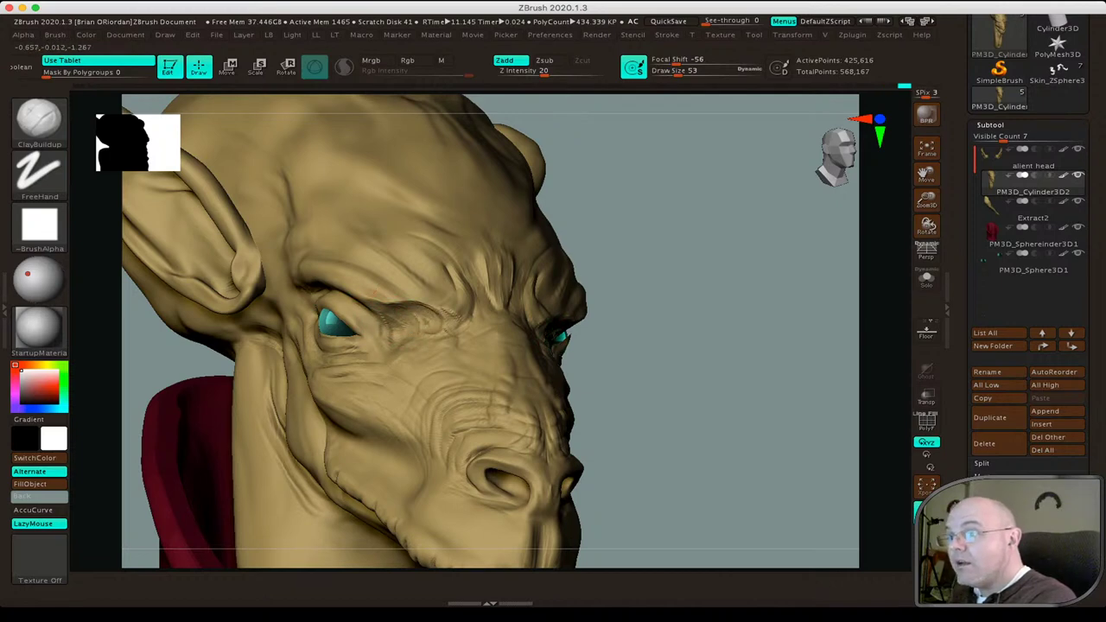
pyautogui.moveTo(363, 277); pyautogui.dragTo(406, 290)
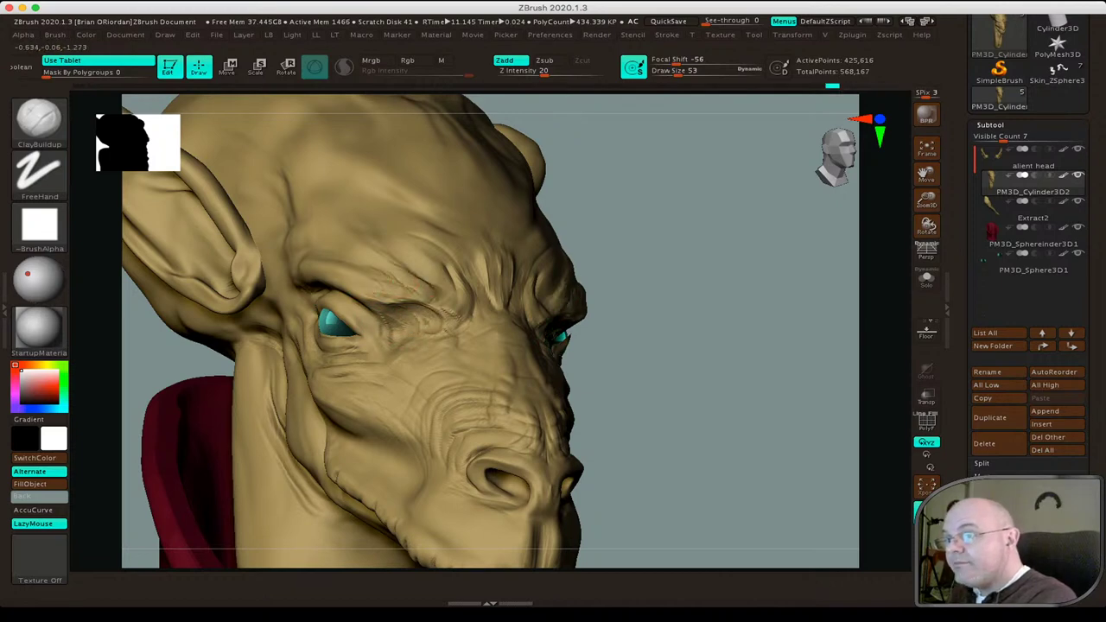
pyautogui.moveTo(407, 251); pyautogui.dragTo(454, 279)
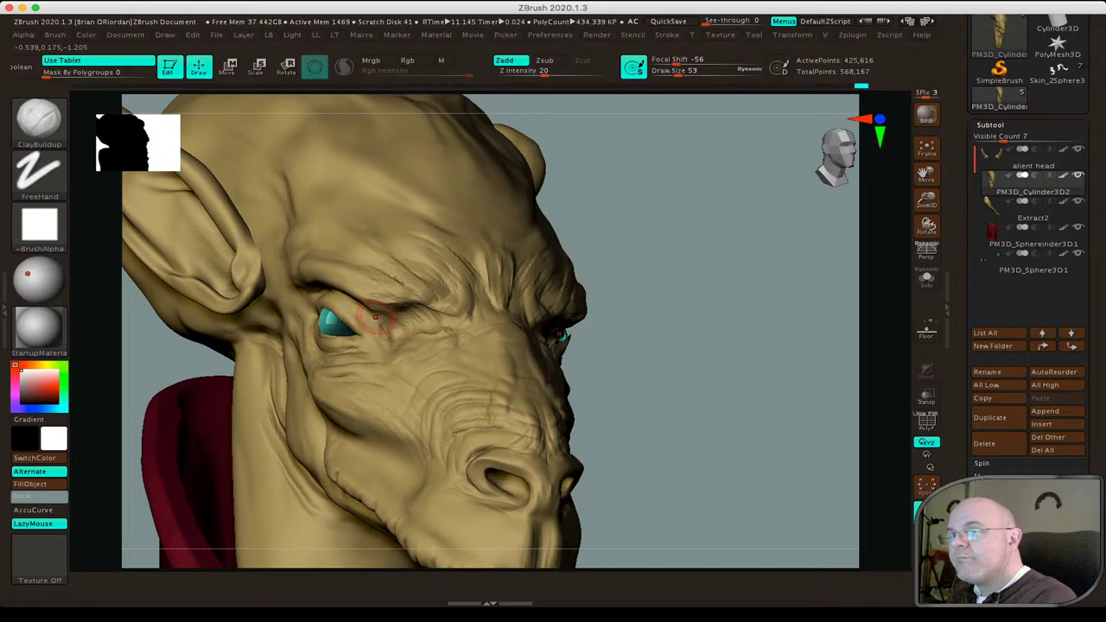
pyautogui.press('shift')
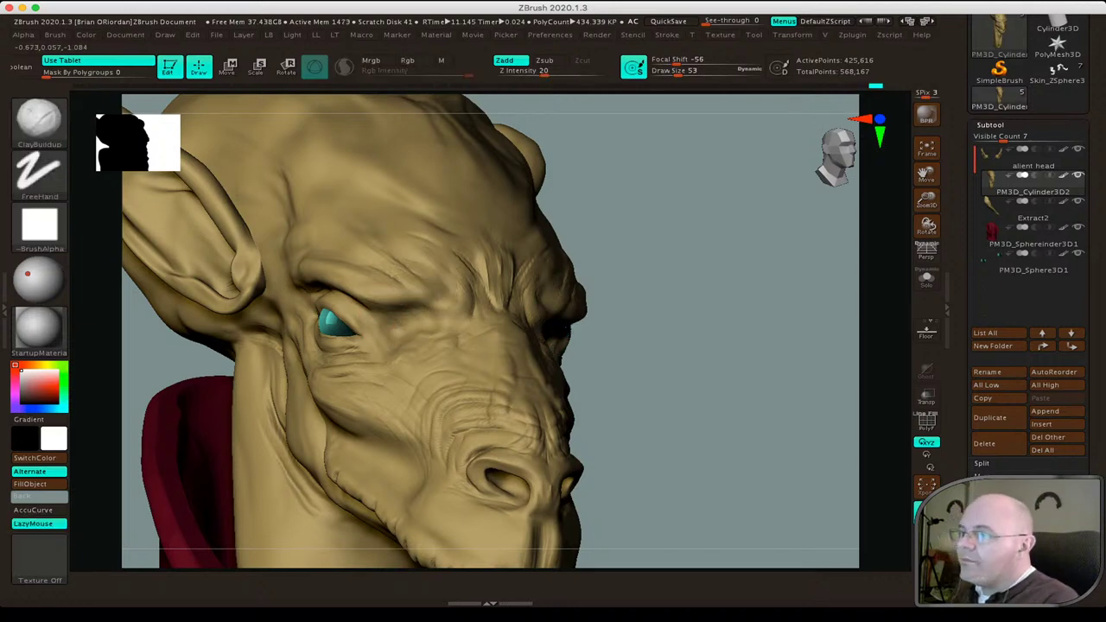
pyautogui.keyDown('shift'); pyautogui.moveTo(691, 415); pyautogui.dragTo(289, 417); pyautogui.keyUp('shift')
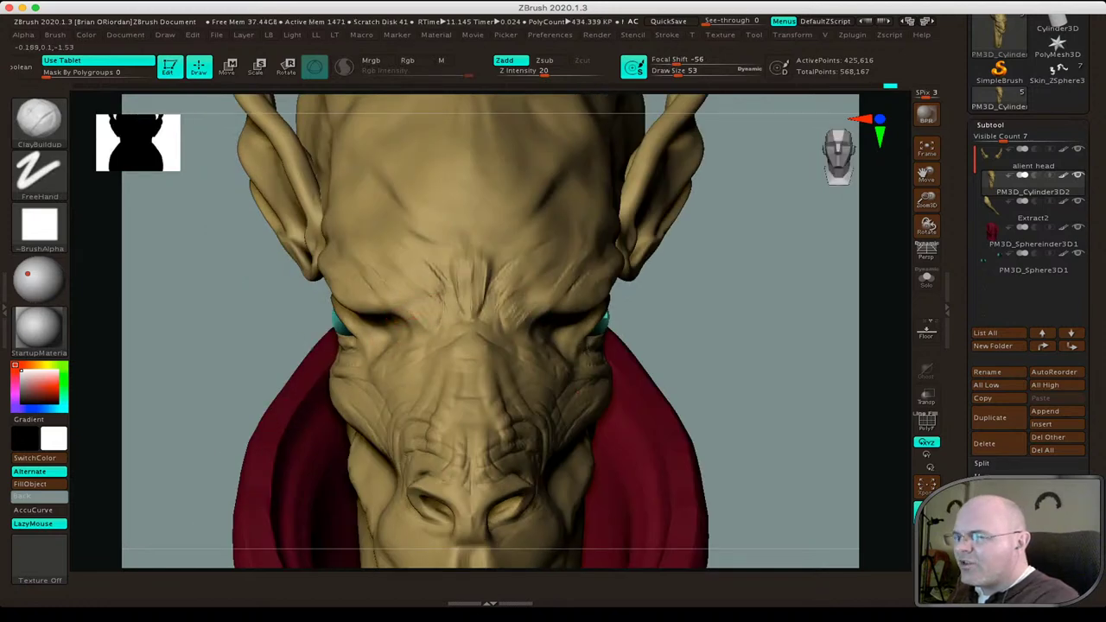
pyautogui.press('shift')
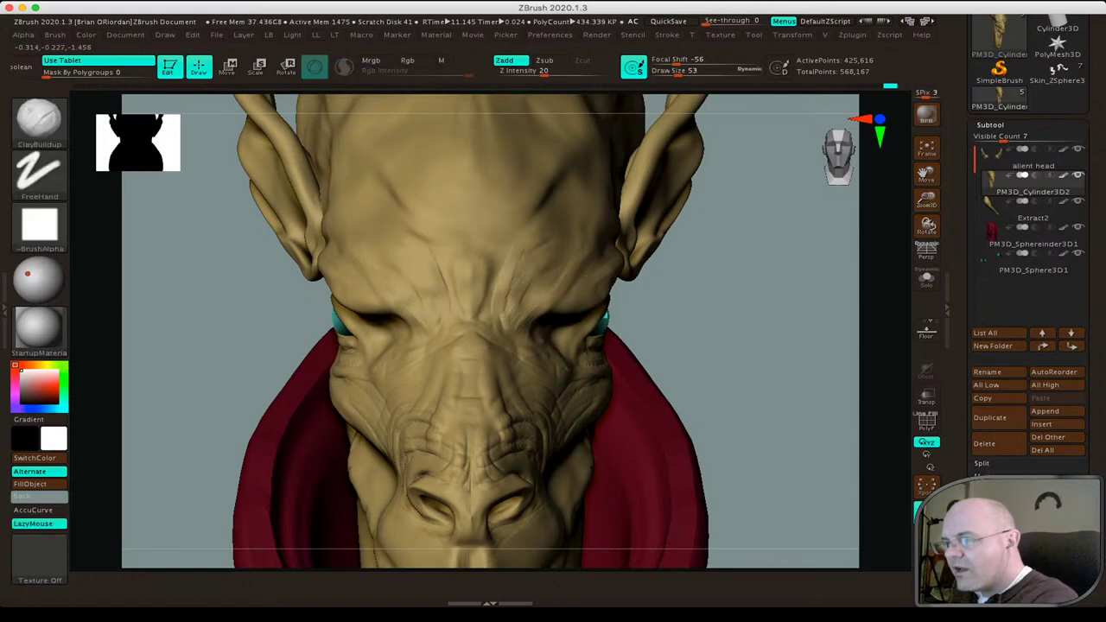
pyautogui.moveTo(420, 243)
pyautogui.mouseDown()
pyautogui.moveTo(398, 293)
pyautogui.moveTo(381, 284)
pyautogui.mouseUp()
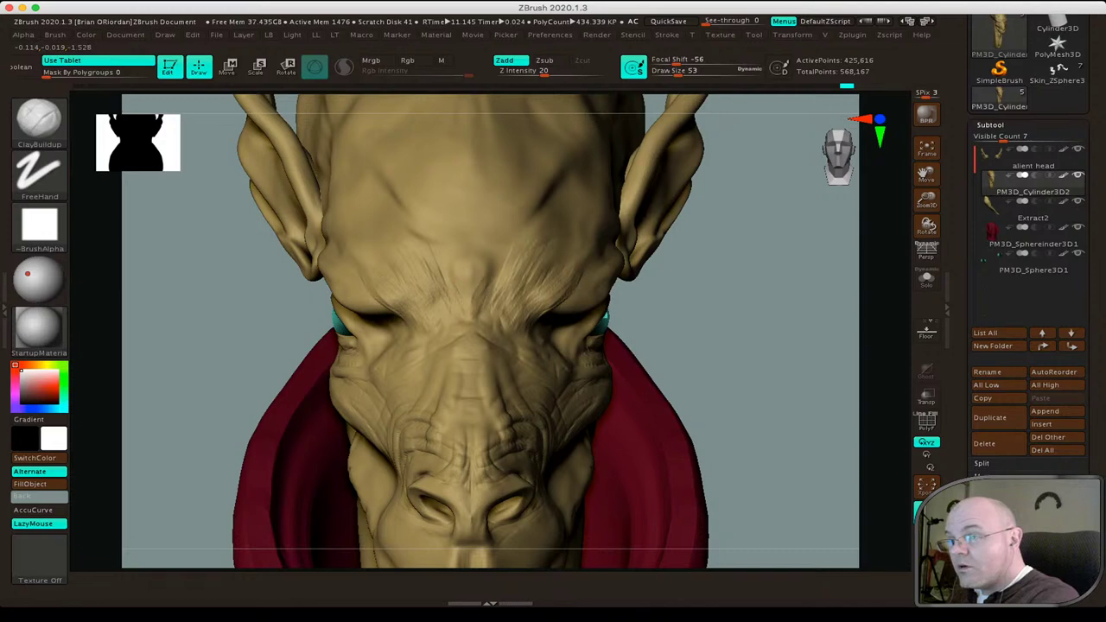
pyautogui.moveTo(478, 275); pyautogui.dragTo(450, 306)
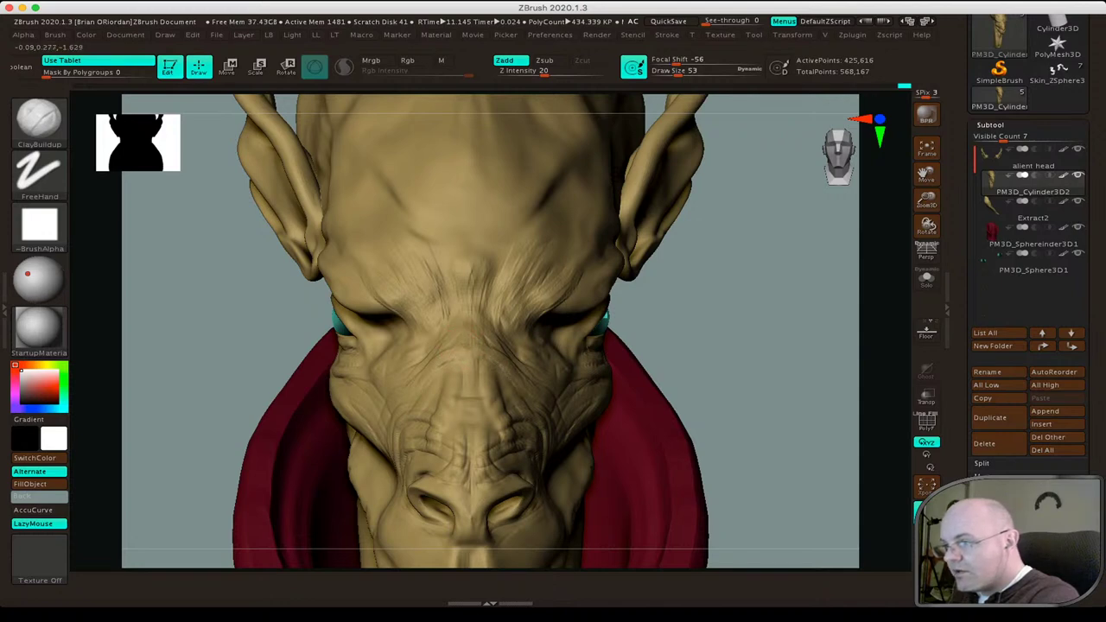
# Shift-smooth the brow wrinkles between the eyes.
pyautogui.press('shift')
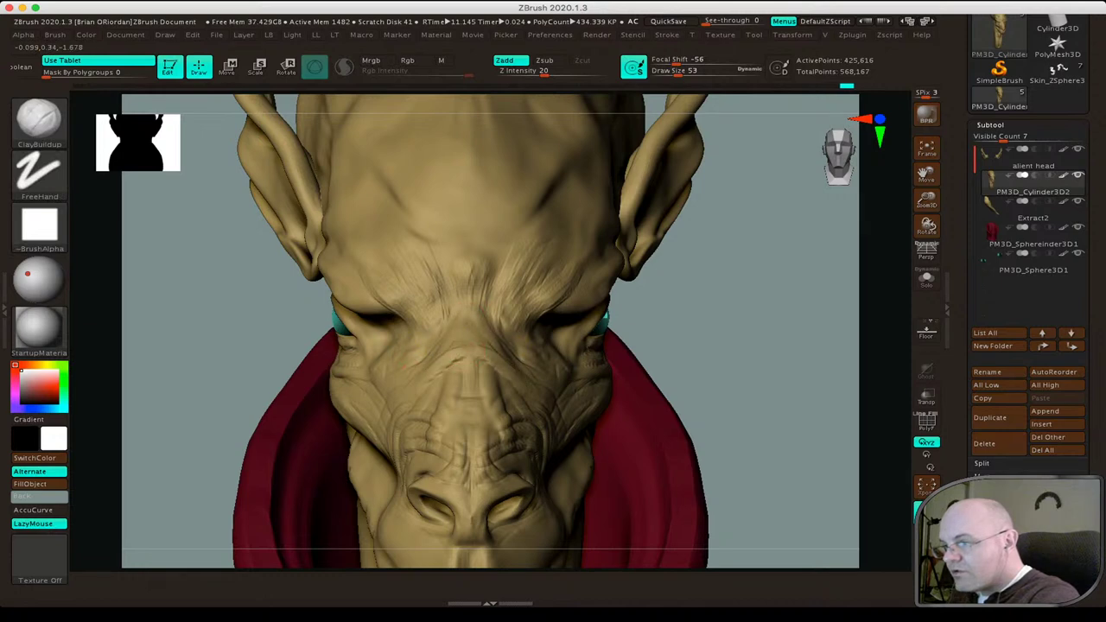
pyautogui.press('shift')
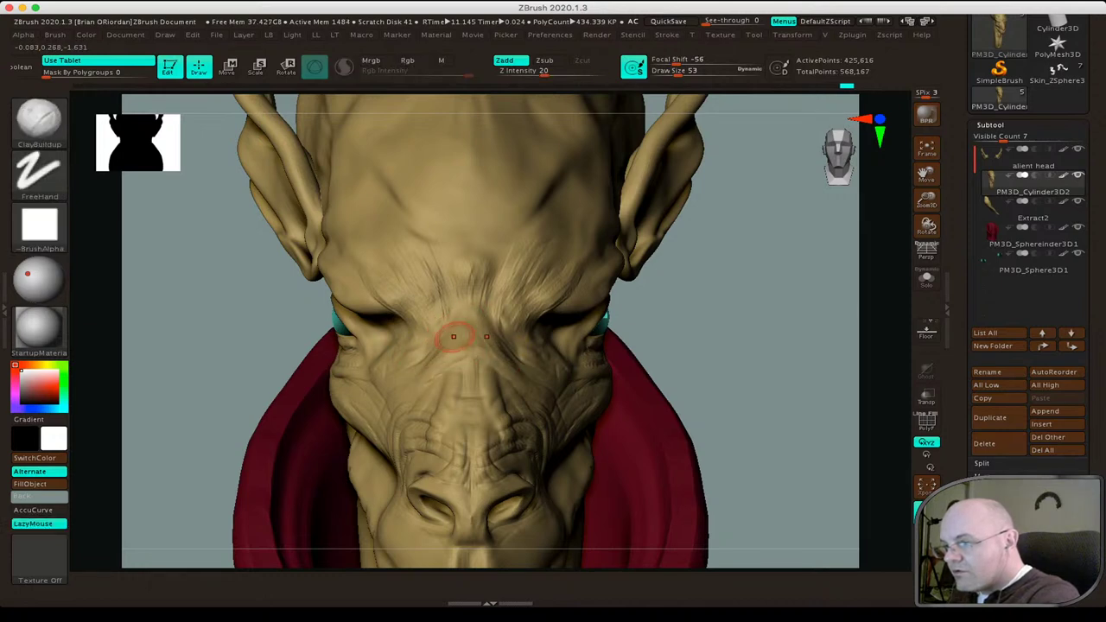
pyautogui.press('shift')
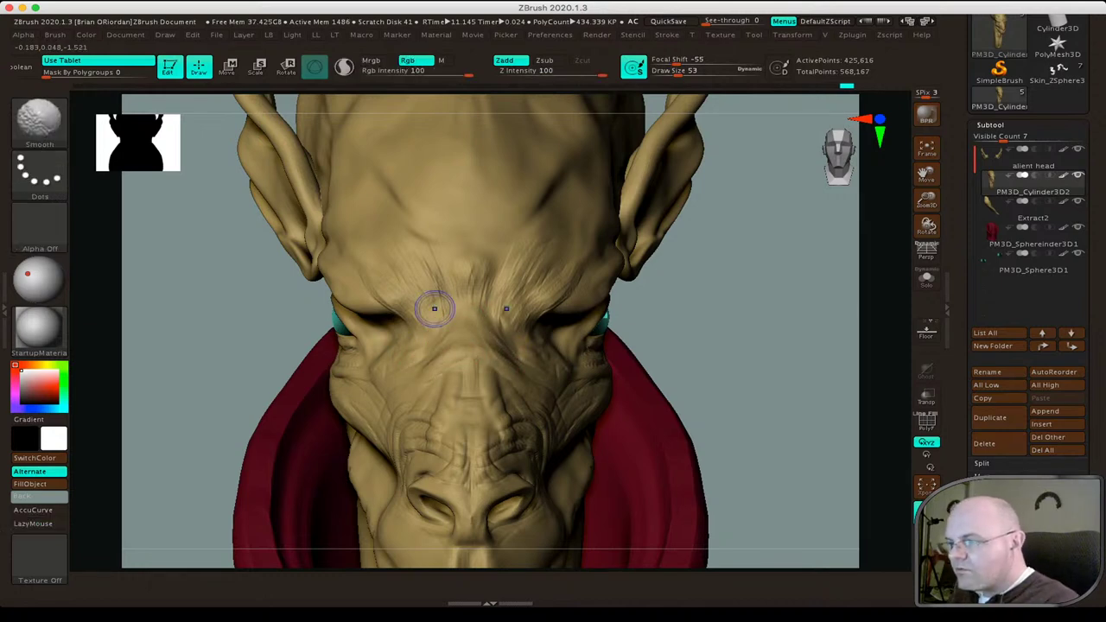
pyautogui.moveTo(434, 309); pyautogui.dragTo(437, 363, button='right')
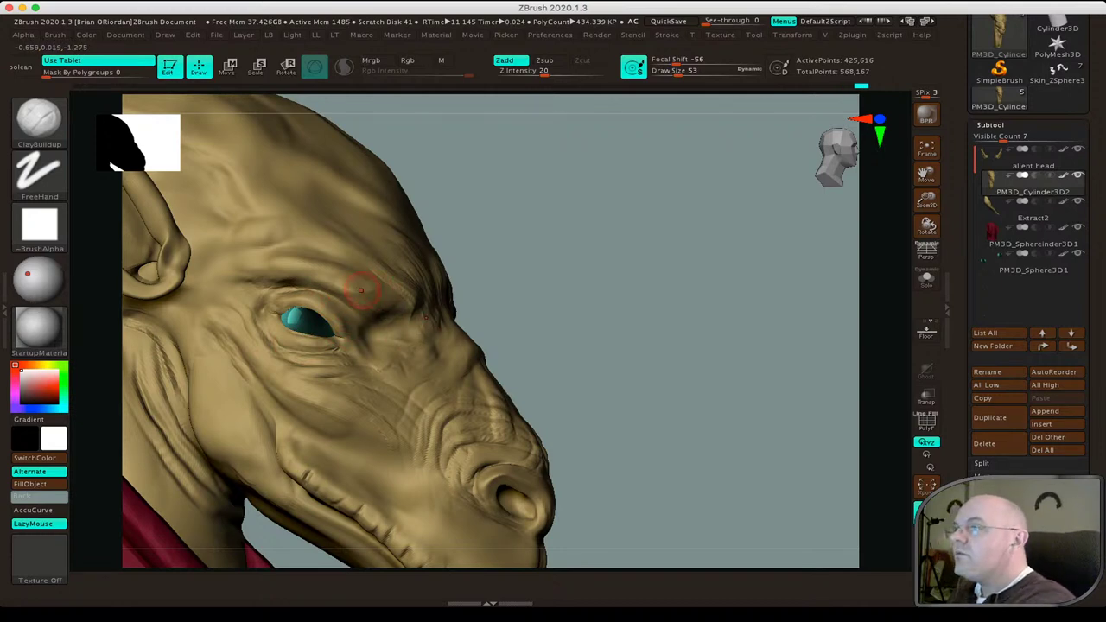
pyautogui.press('b')
pyautogui.press('m')
pyautogui.press('v')
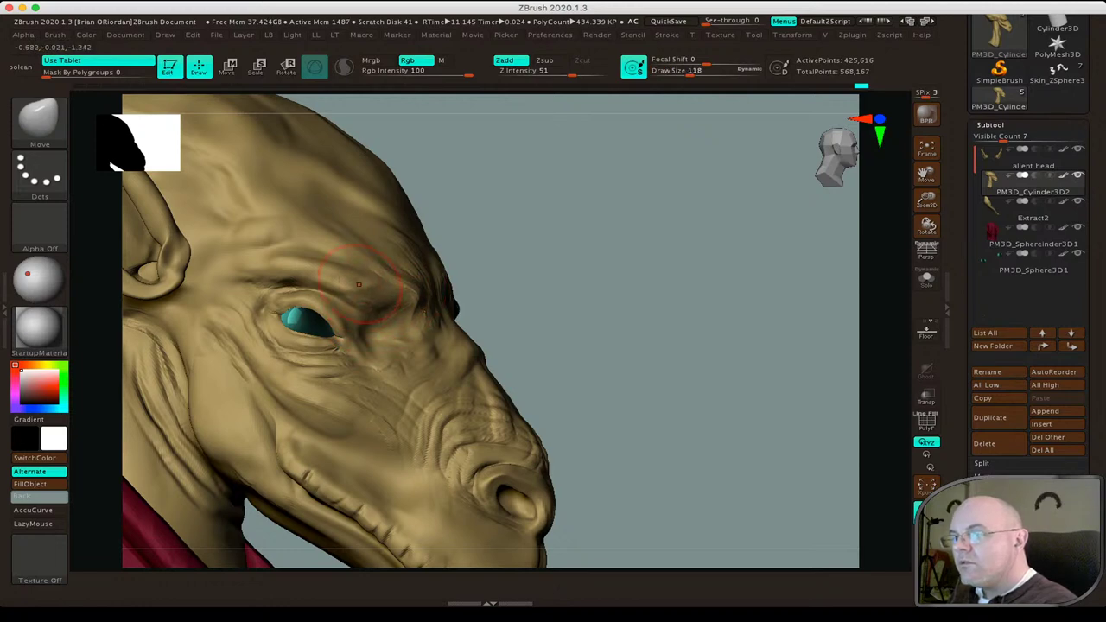
# Reshape the brow on both sides with the Move brush, deepening the crease above the right eye.
pyautogui.moveTo(359, 285); pyautogui.dragTo(423, 281)
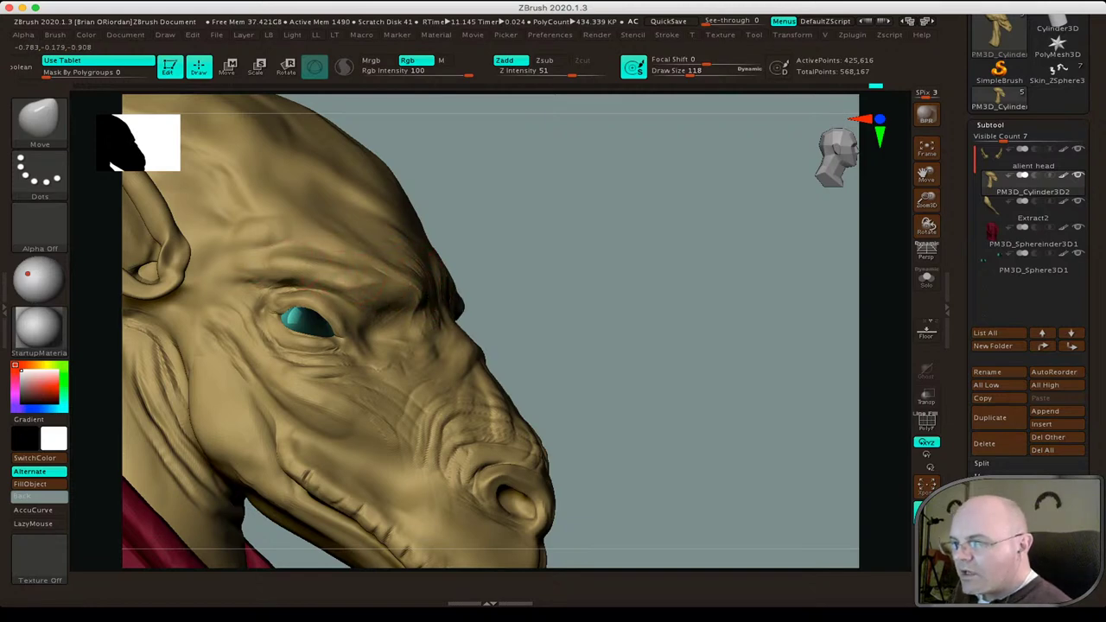
pyautogui.keyDown('shift'); pyautogui.moveTo(692, 345); pyautogui.dragTo(322, 280); pyautogui.keyUp('shift')
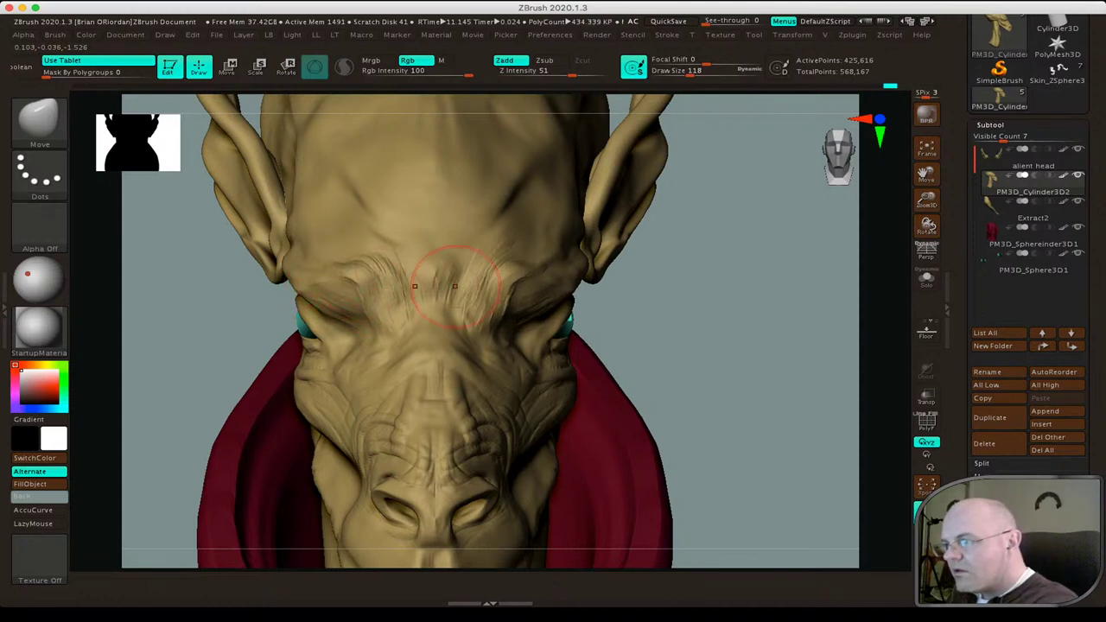
pyautogui.moveTo(458, 285)
pyautogui.mouseDown()
pyautogui.moveTo(501, 320)
pyautogui.moveTo(490, 305)
pyautogui.moveTo(497, 259)
pyautogui.moveTo(501, 289)
pyautogui.mouseUp()
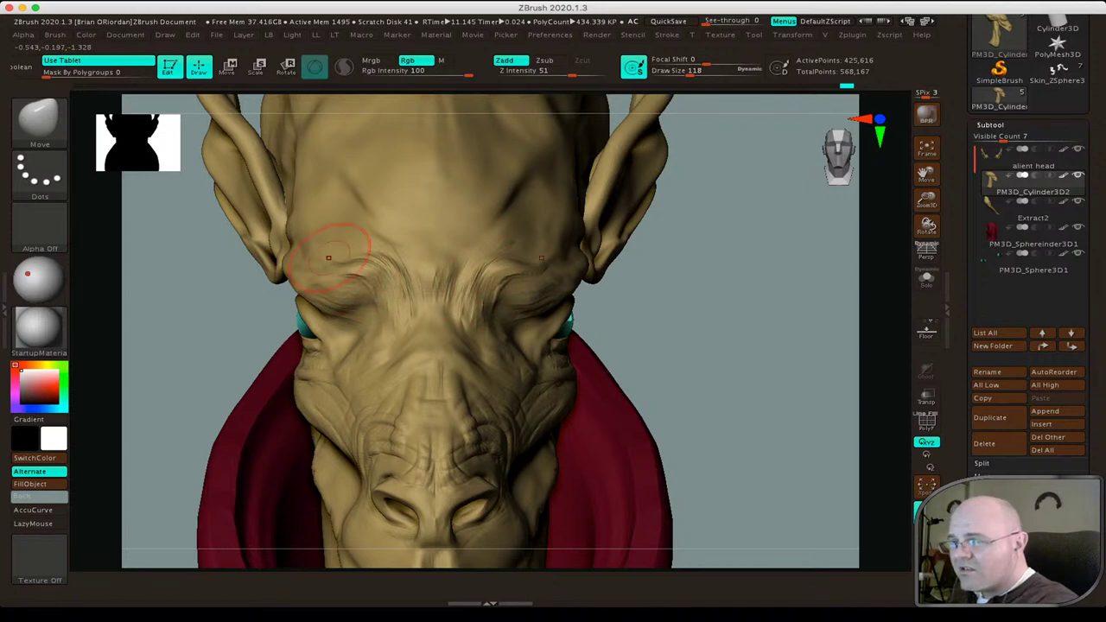
pyautogui.moveTo(316, 273); pyautogui.dragTo(296, 263)
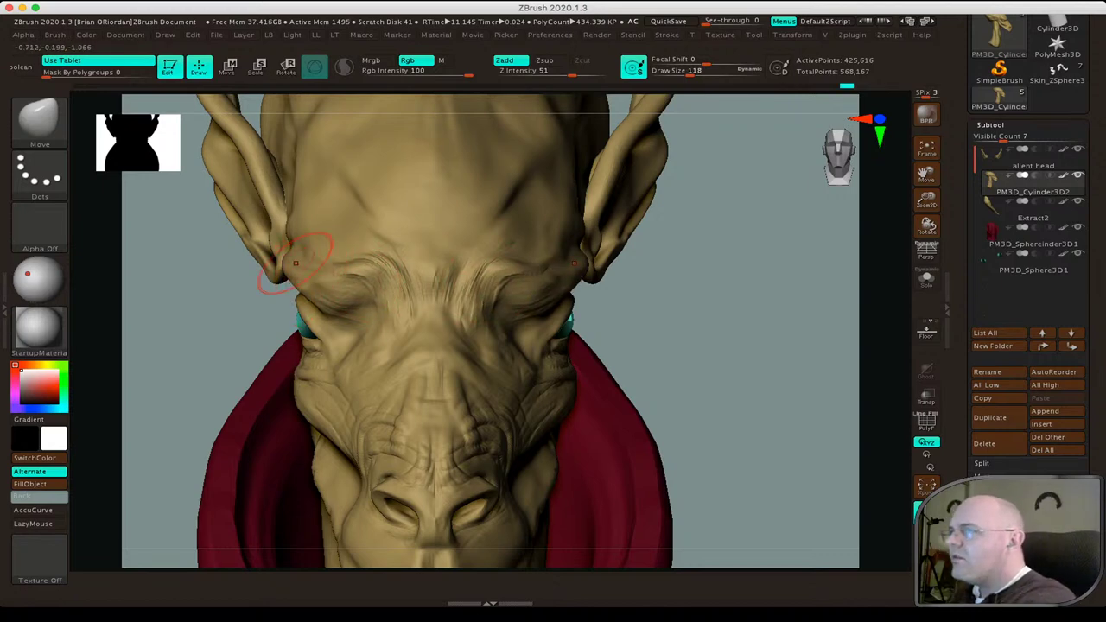
# Lower the Draw Size, switch back to ClayBuildup, then bring up the masking brushes.
pyautogui.moveTo(692, 70); pyautogui.dragTo(681, 70)
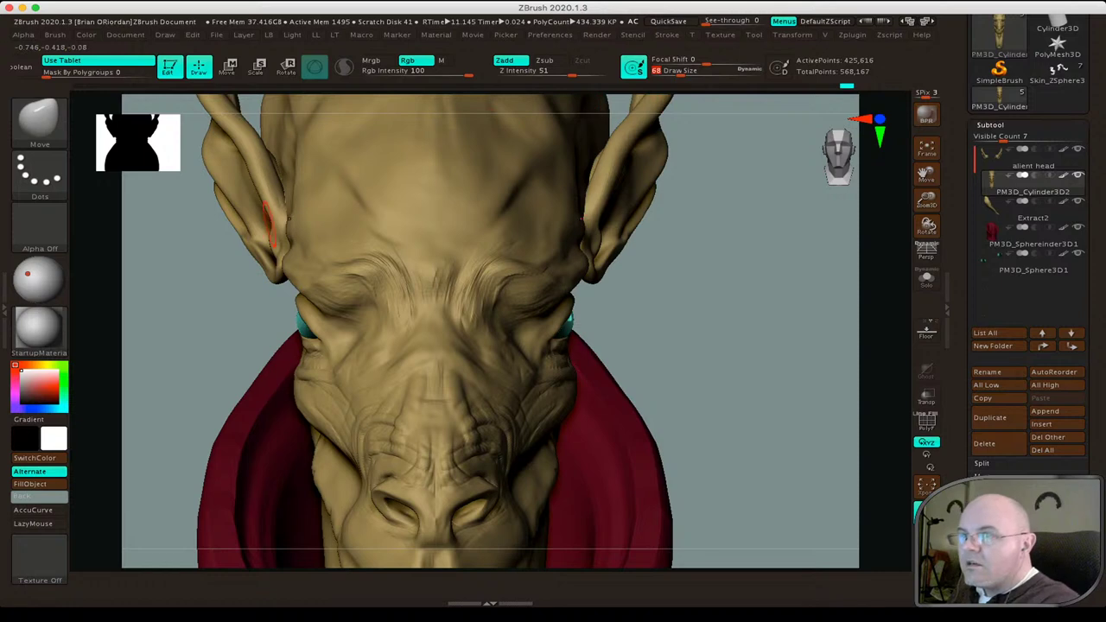
pyautogui.press('b')
pyautogui.press('c')
pyautogui.press('b')
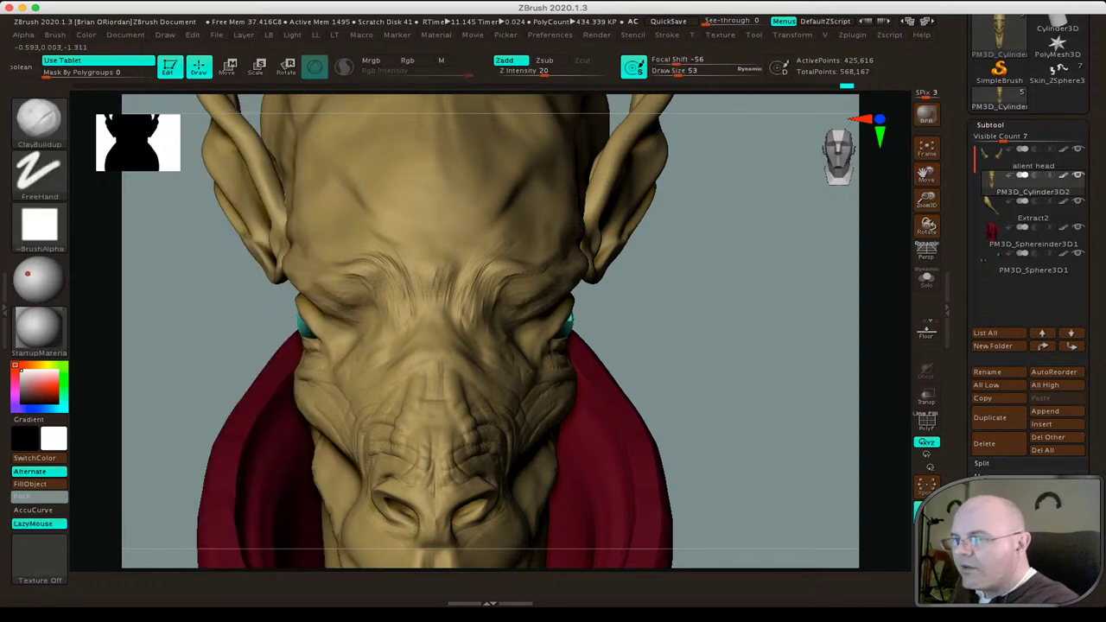
pyautogui.press('shift')
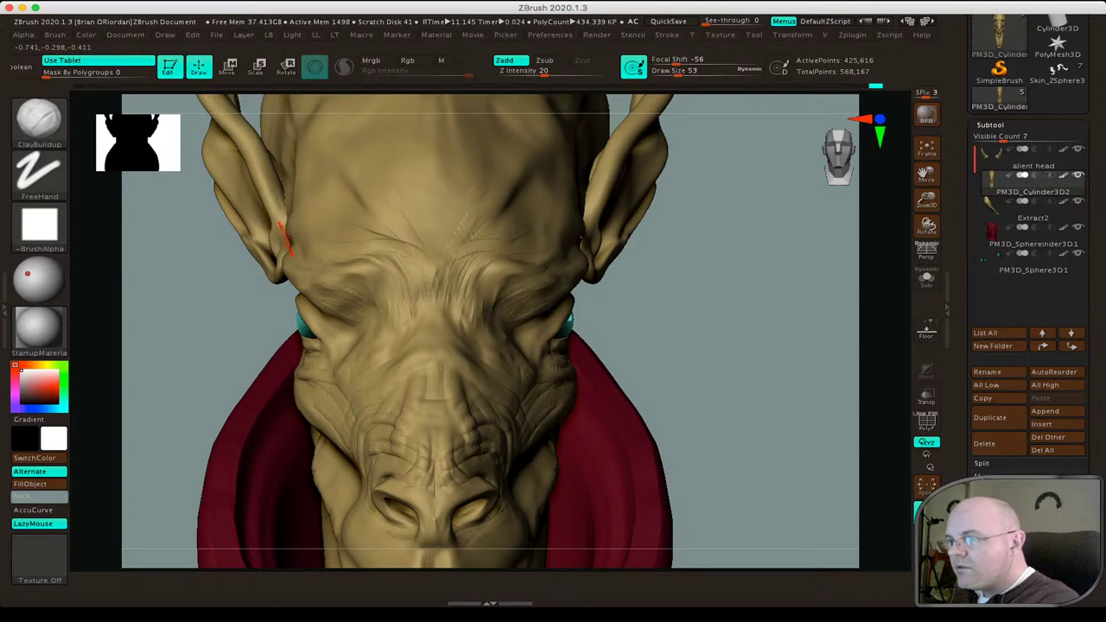
pyautogui.press('ctrl')
# Pick the MaskPen brush at size 5 and mask one continuous wrinkle line across the forehead.
pyautogui.keyDown('ctrl'); pyautogui.click(39, 118); pyautogui.keyUp('ctrl')
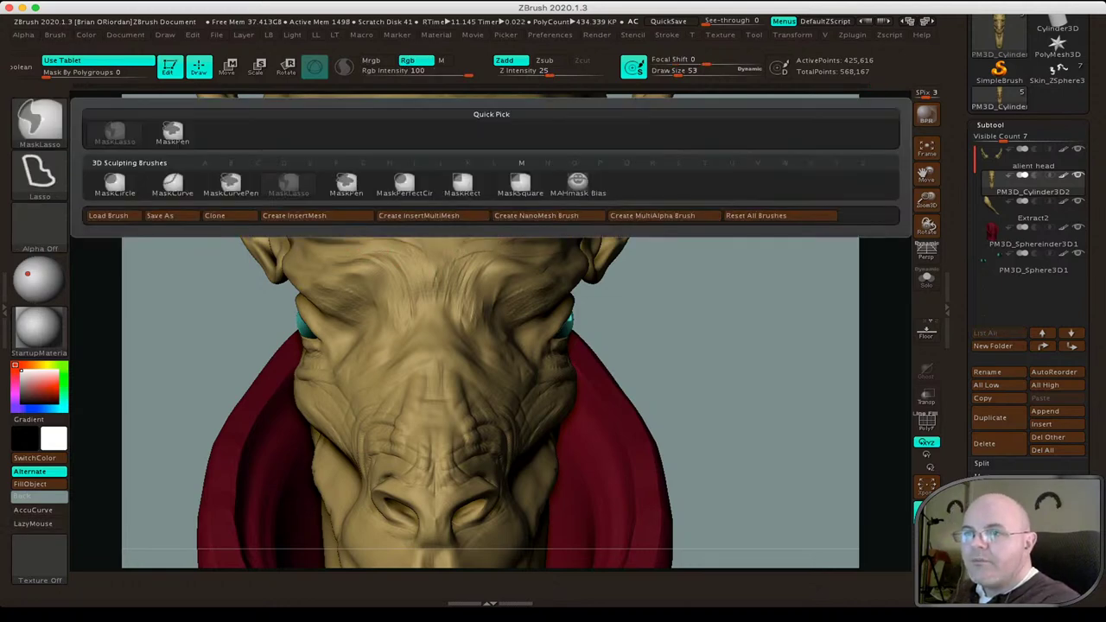
pyautogui.click(346, 180)
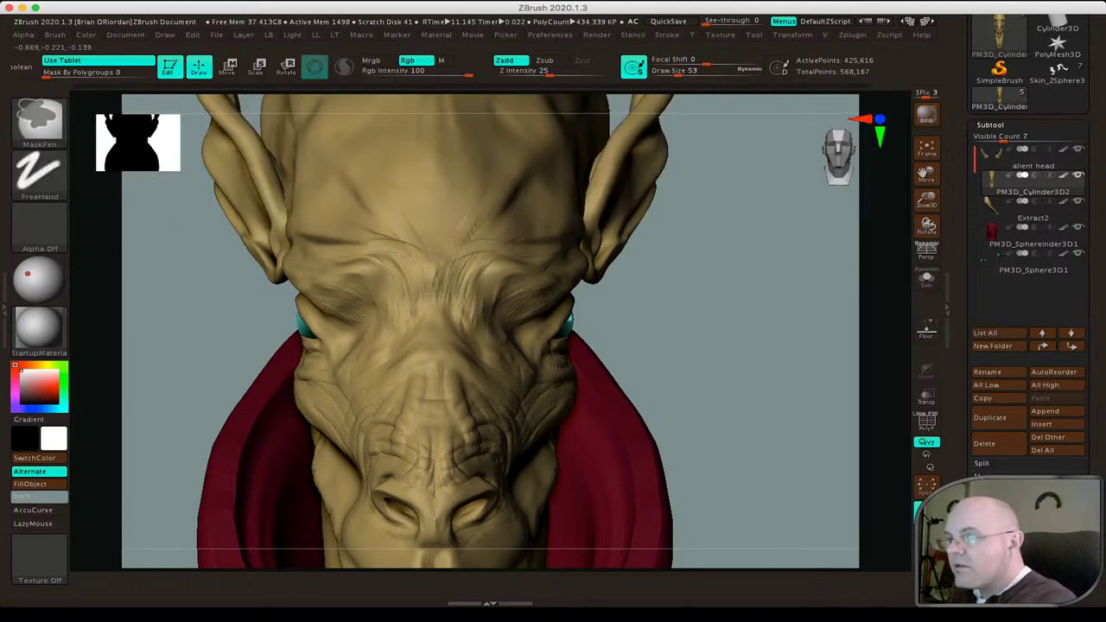
pyautogui.scroll(3, 504, 168)
pyautogui.press('[')
pyautogui.press('[')
pyautogui.press('[')
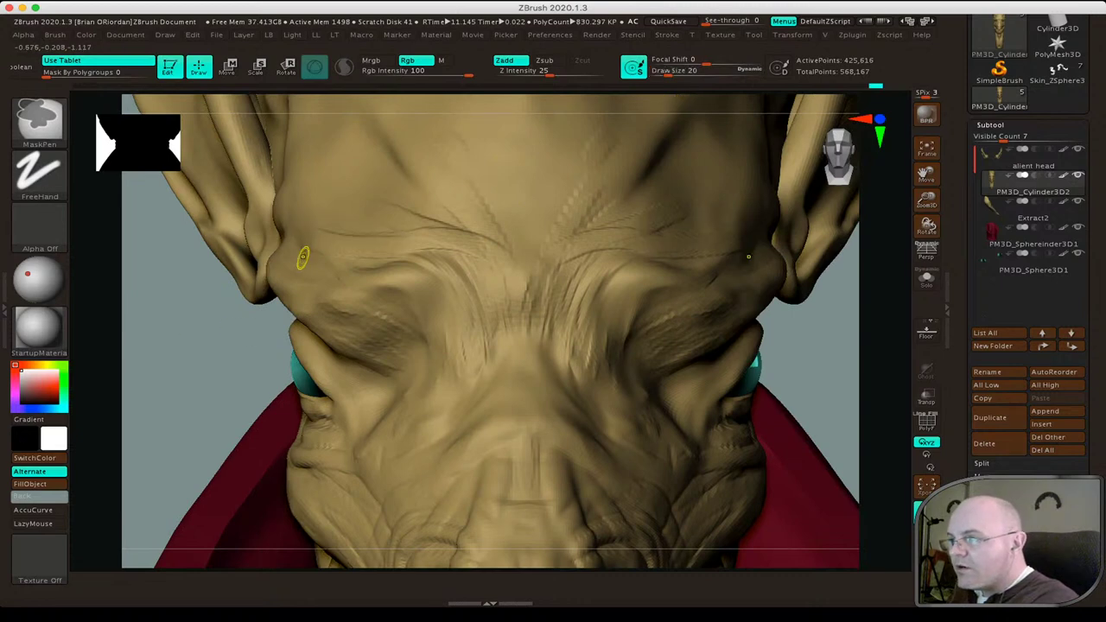
pyautogui.moveTo(302, 257); pyautogui.dragTo(523, 248)
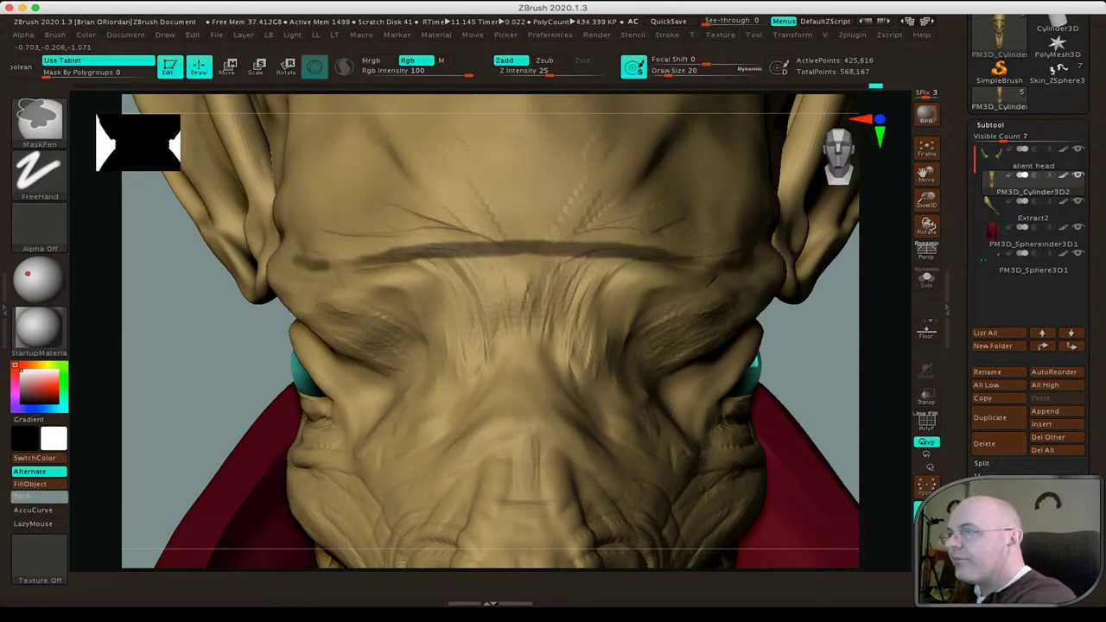
pyautogui.press('[')
pyautogui.press('[')
pyautogui.hotkey('ctrl', 'z')
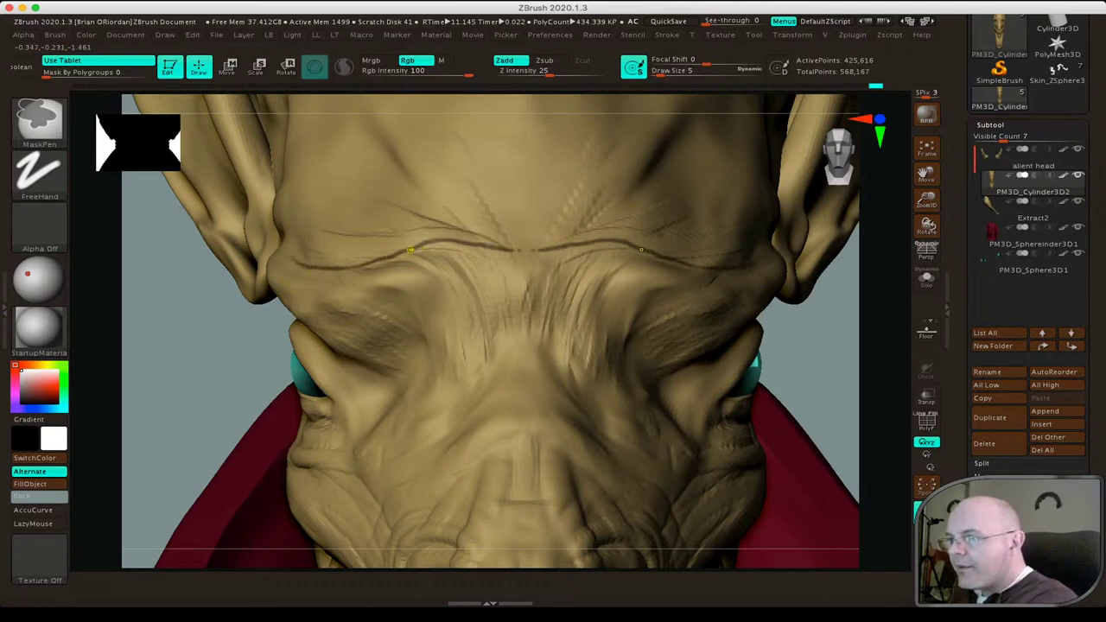
pyautogui.moveTo(527, 250); pyautogui.dragTo(512, 251)
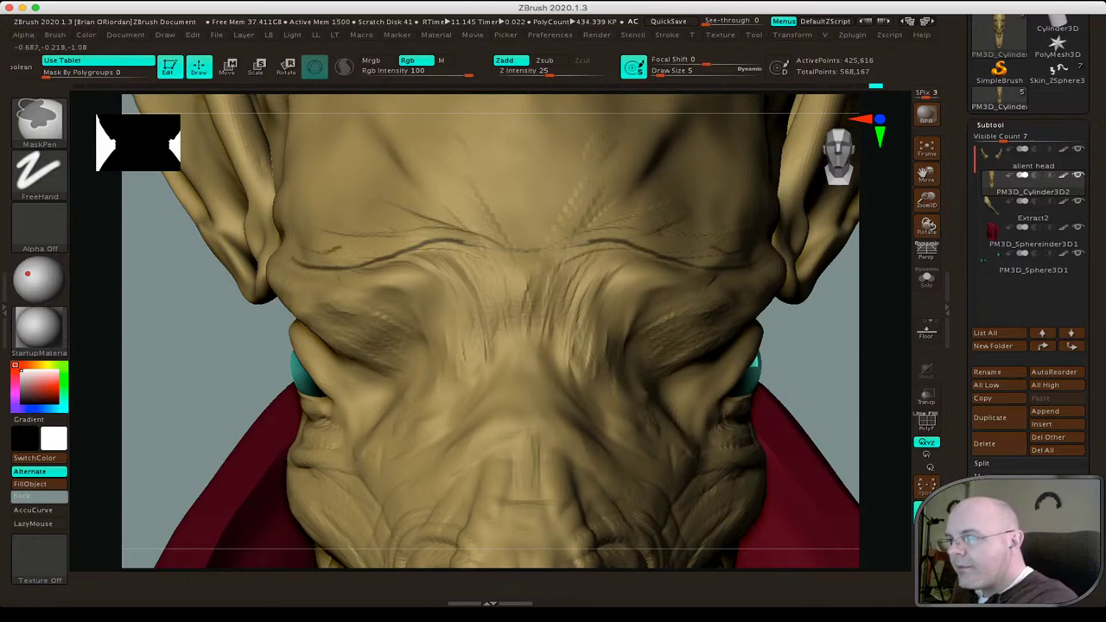
pyautogui.moveTo(443, 218); pyautogui.dragTo(577, 222)
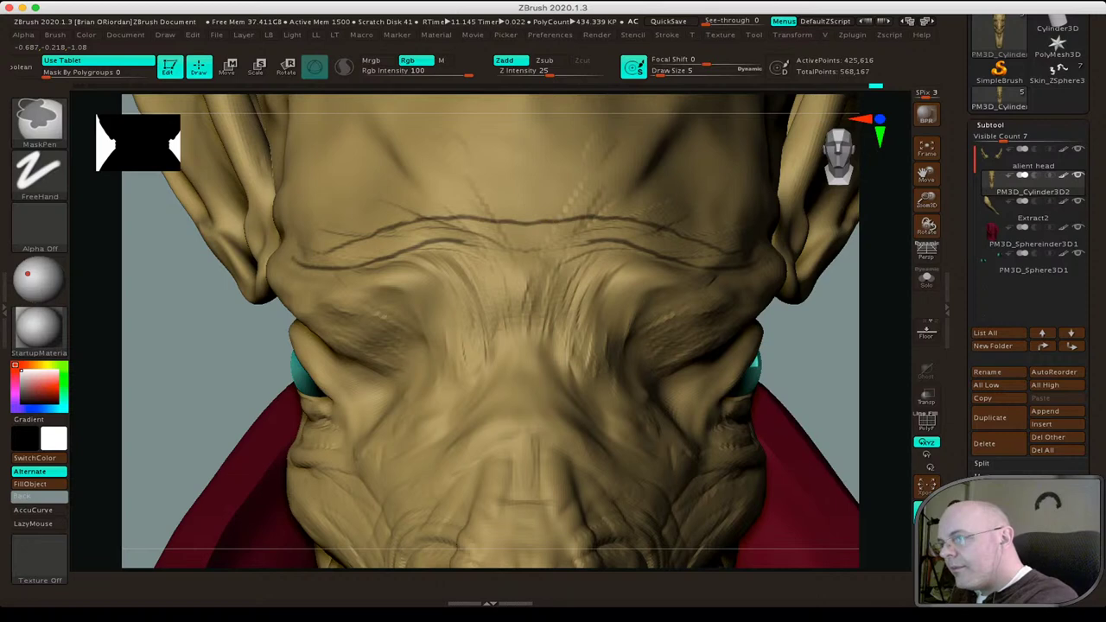
# Mask several more mirrored wavy wrinkle lines higher across the forehead.
pyautogui.moveTo(415, 194); pyautogui.dragTo(640, 195)
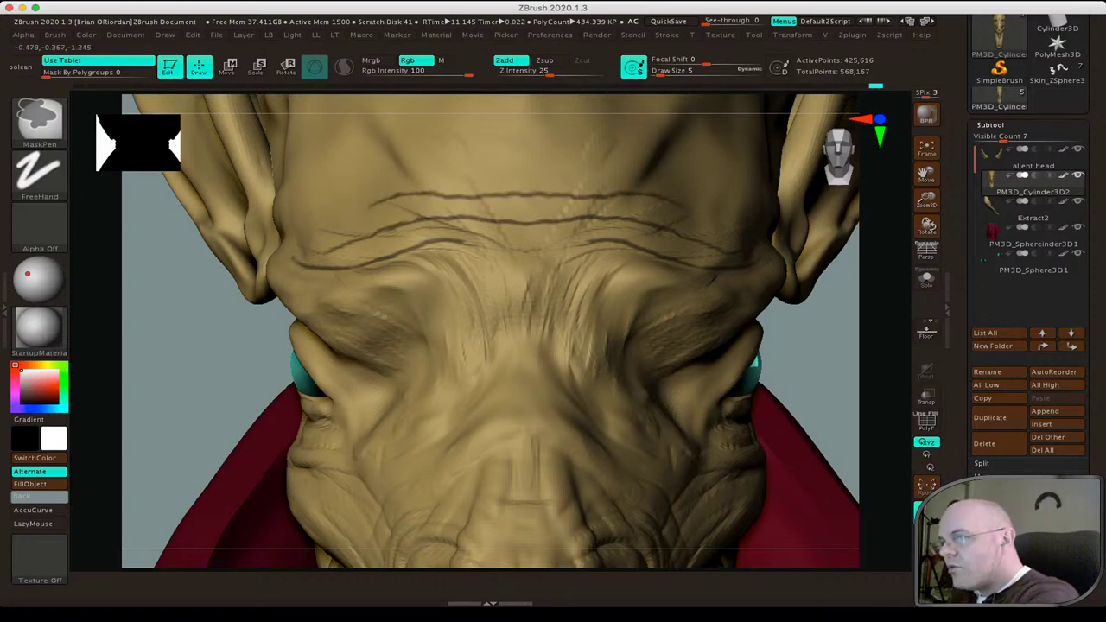
pyautogui.moveTo(402, 174)
pyautogui.mouseDown()
pyautogui.moveTo(648, 171)
pyautogui.moveTo(377, 189)
pyautogui.mouseUp()
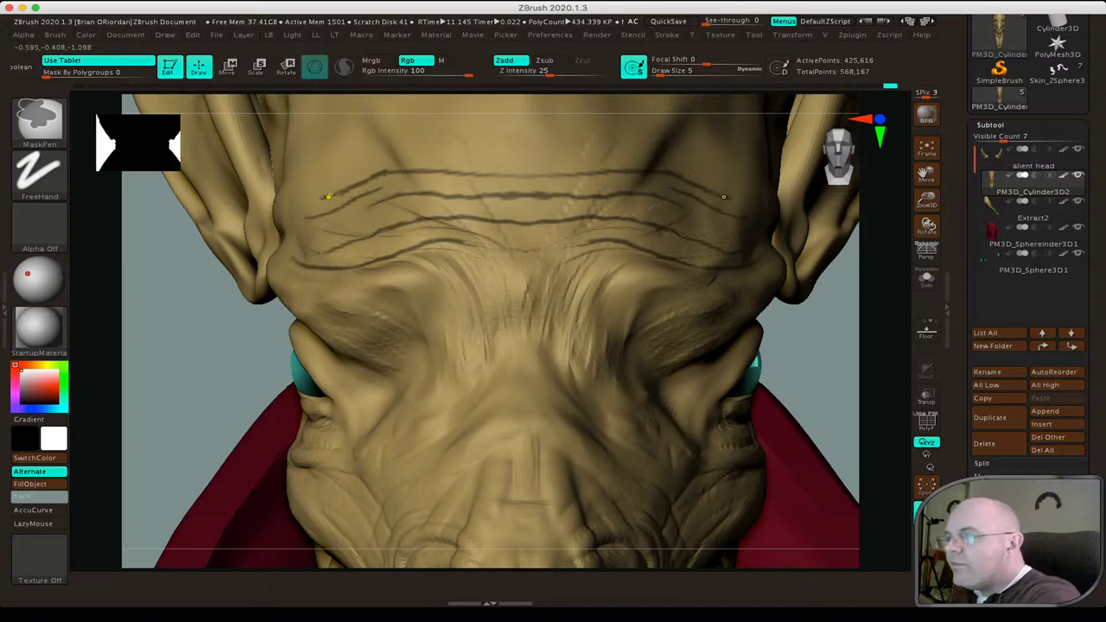
pyautogui.moveTo(341, 173); pyautogui.dragTo(412, 149)
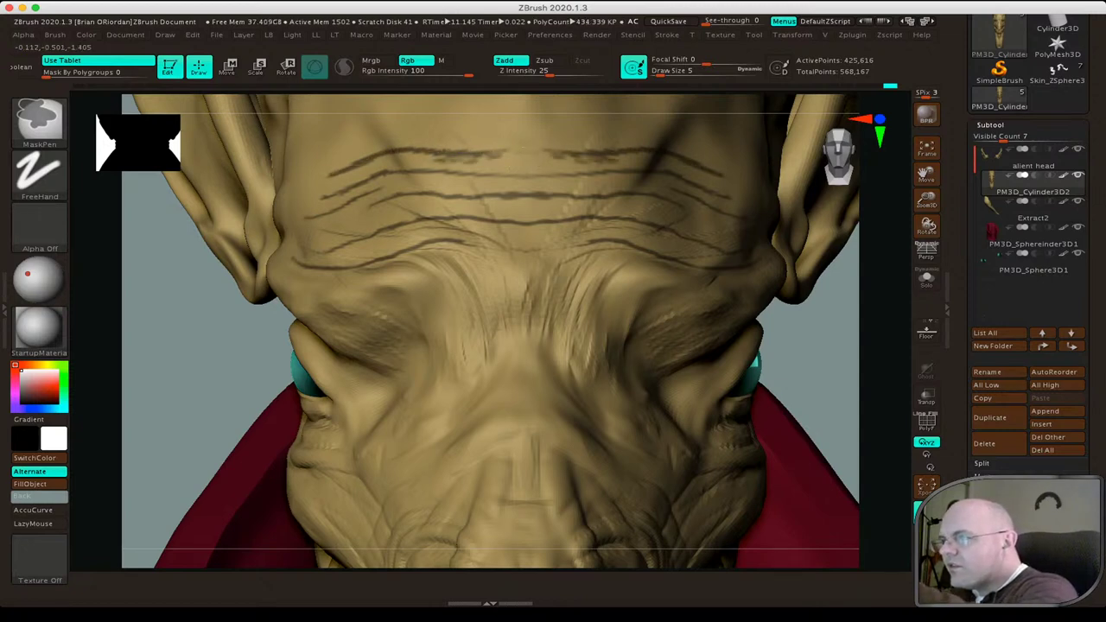
pyautogui.moveTo(432, 174)
pyautogui.mouseDown()
pyautogui.moveTo(504, 169)
pyautogui.moveTo(424, 172)
pyautogui.mouseUp()
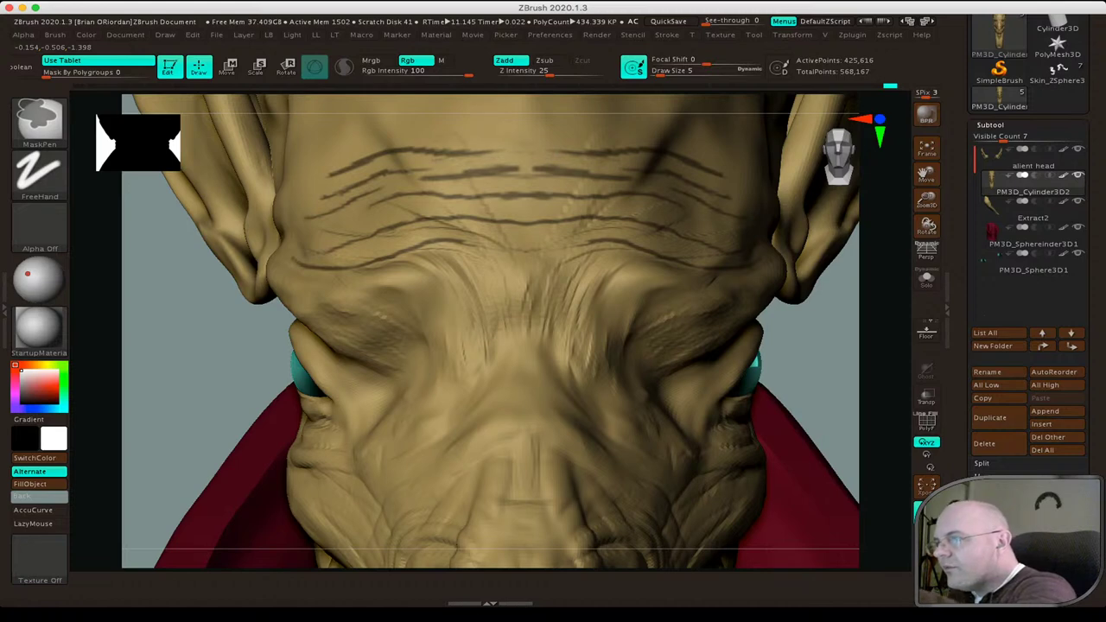
pyautogui.moveTo(526, 144); pyautogui.dragTo(480, 146)
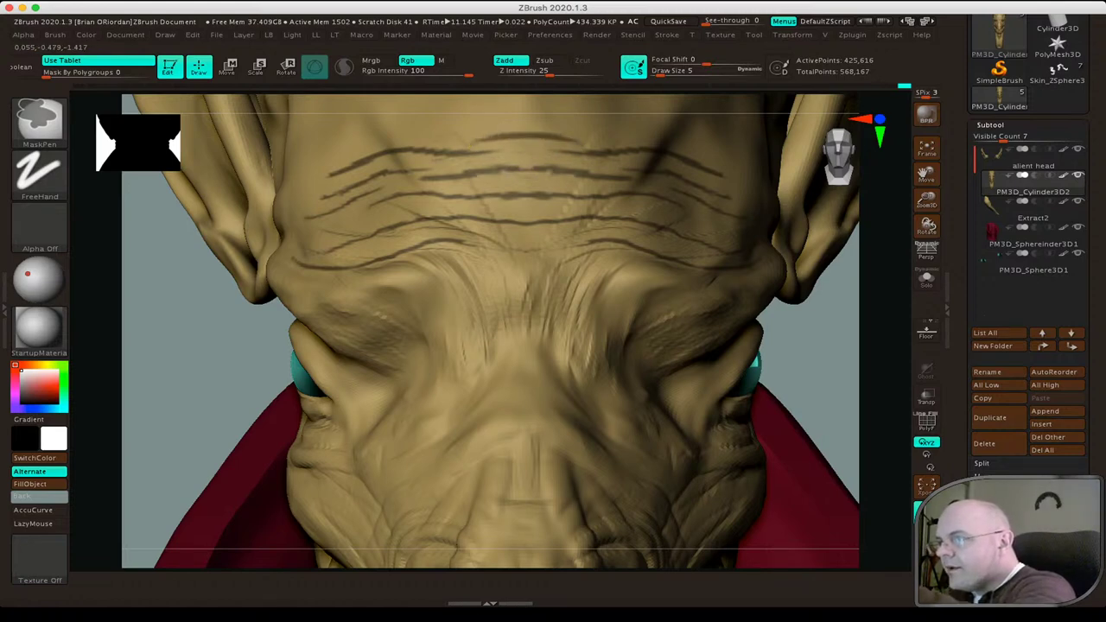
pyautogui.press('b')
pyautogui.press('c')
pyautogui.press('b')
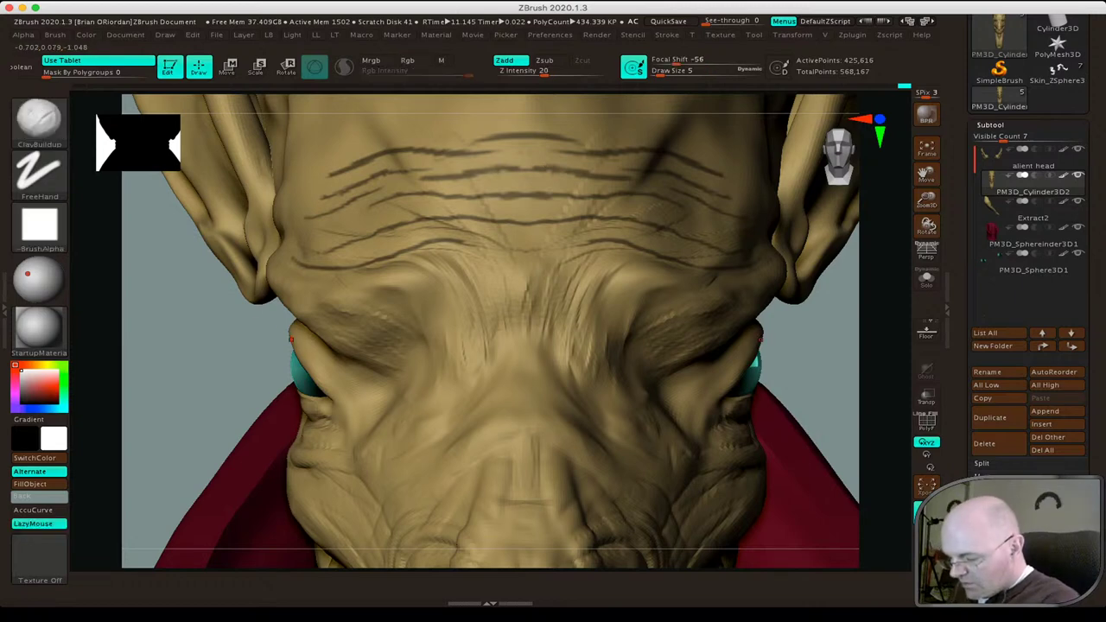
pyautogui.moveTo(291, 339); pyautogui.dragTo(374, 339)
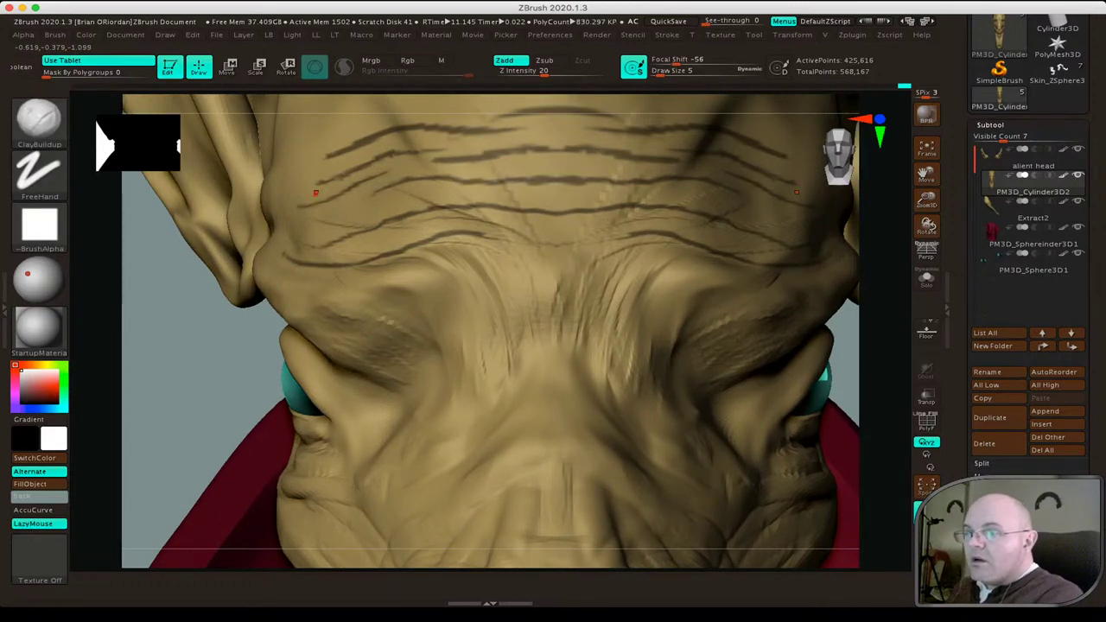
# Inflate the forehead around the masked wrinkle lines with the Inflat brush, then smooth it.
pyautogui.press('b')
pyautogui.click(344, 330)
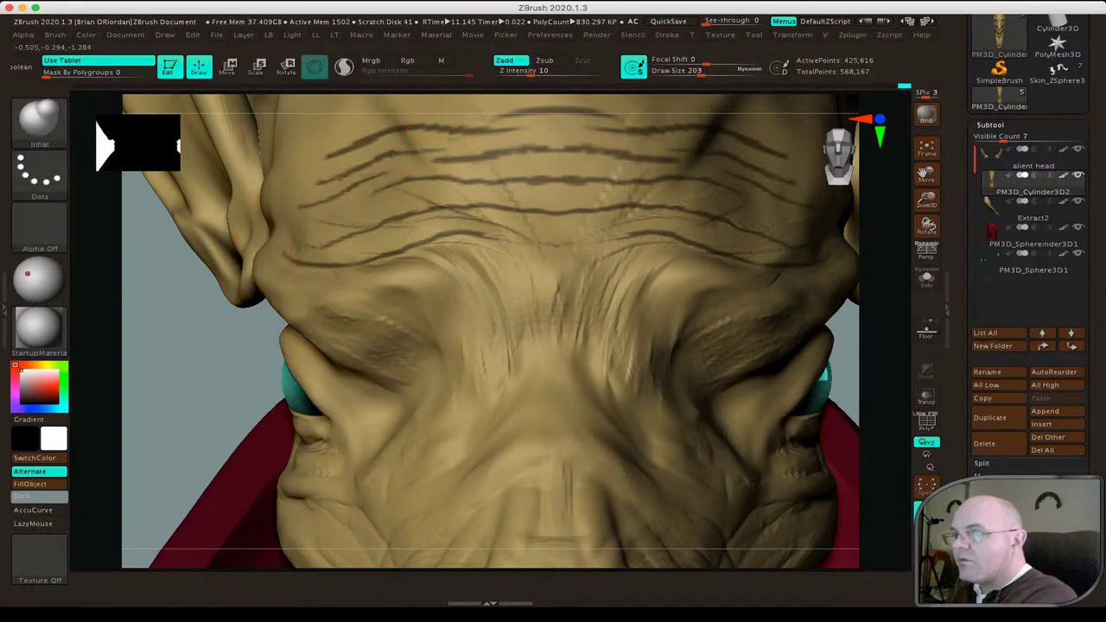
pyautogui.moveTo(419, 212); pyautogui.dragTo(665, 208)
pyautogui.moveTo(428, 180); pyautogui.dragTo(501, 180)
pyautogui.moveTo(459, 151); pyautogui.dragTo(623, 173)
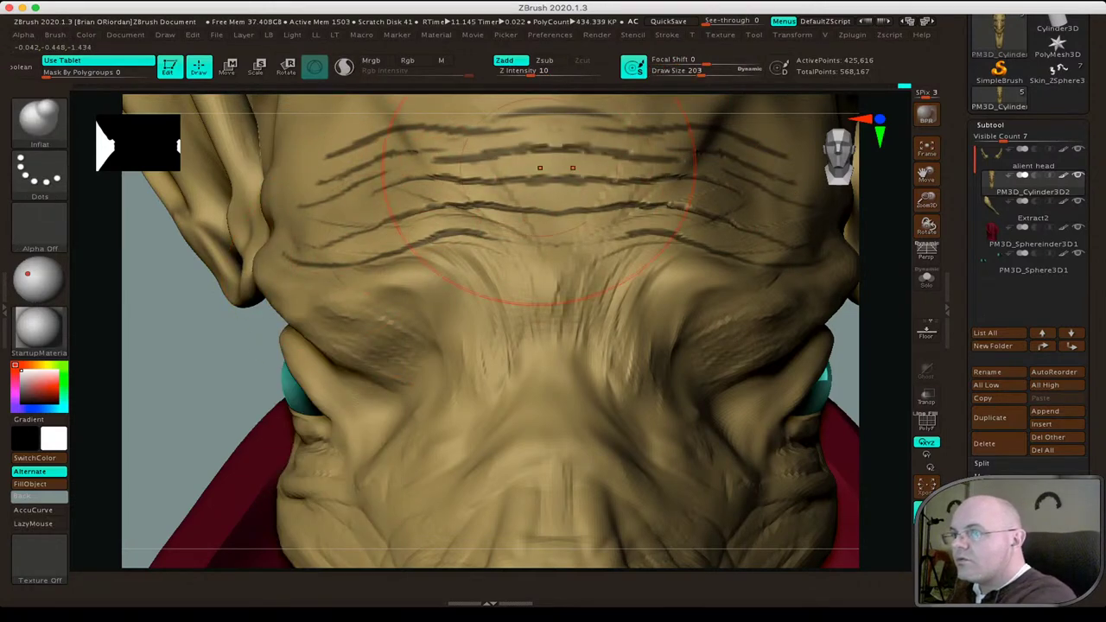
pyautogui.moveTo(406, 154); pyautogui.dragTo(622, 113)
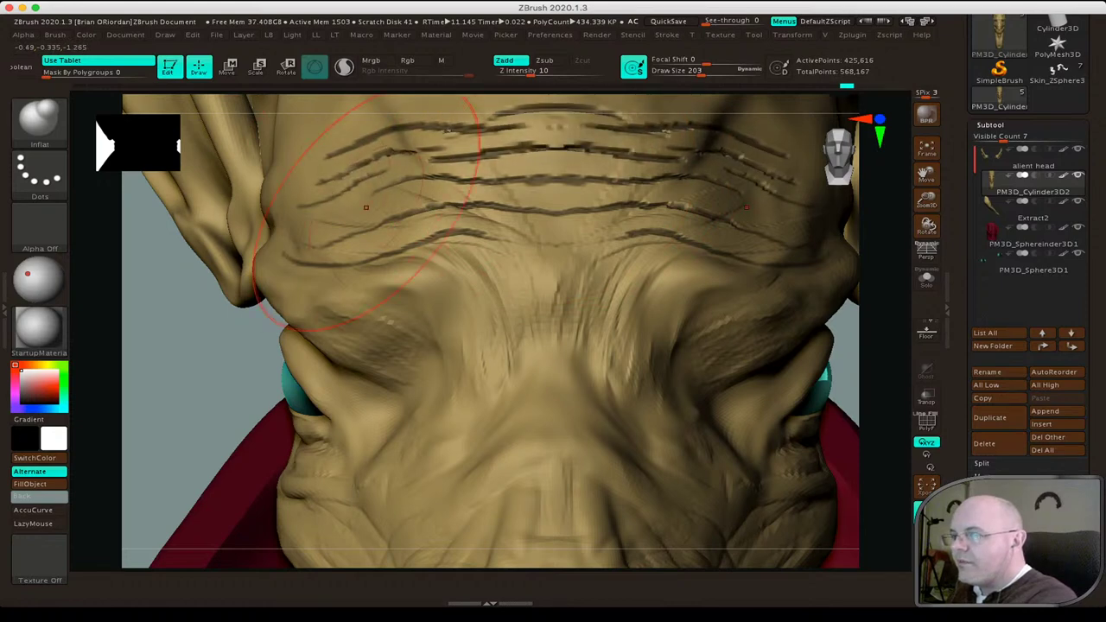
pyautogui.moveTo(381, 214); pyautogui.dragTo(614, 214)
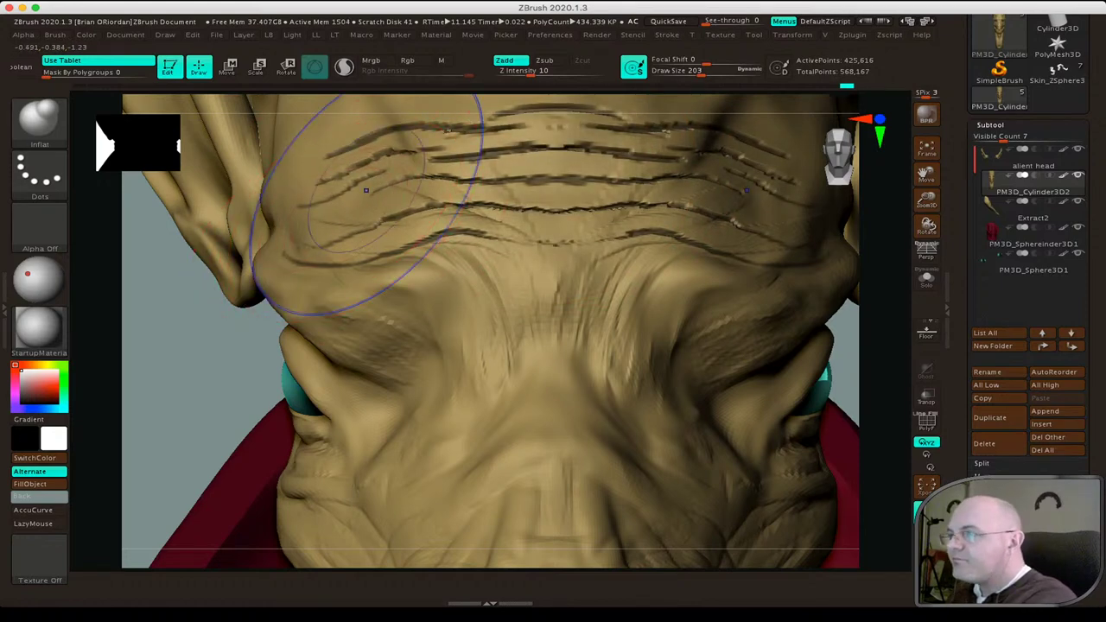
pyautogui.press('shift')
pyautogui.keyDown('shift'); pyautogui.moveTo(501, 109); pyautogui.dragTo(619, 111); pyautogui.keyUp('shift')
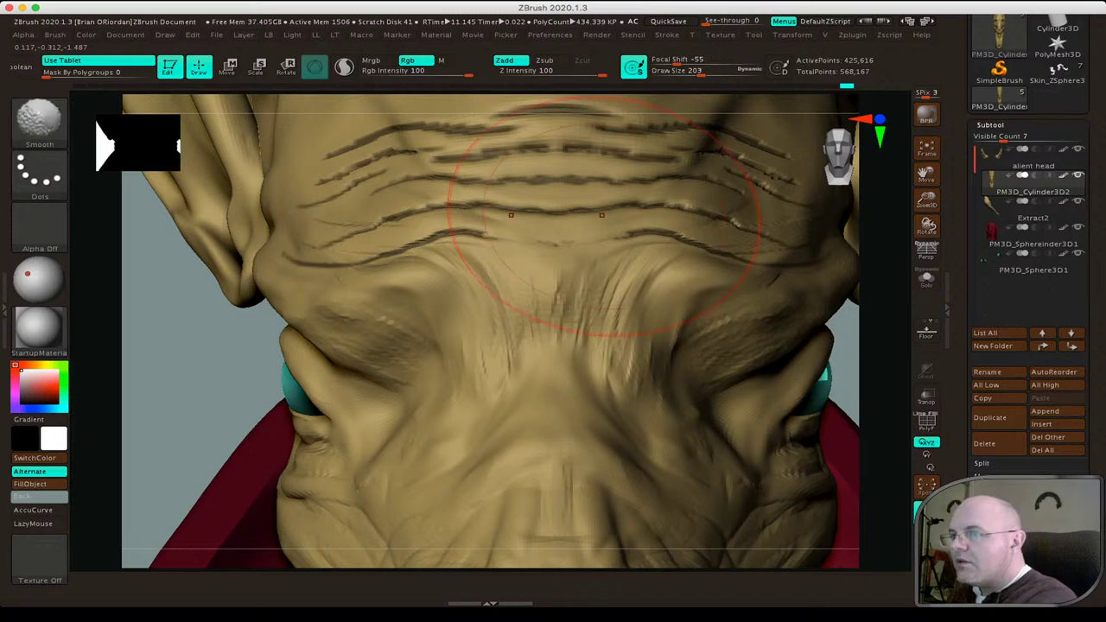
# Invert the mask and inflate the wrinkle lines into raised ridges at low intensity.
pyautogui.press('b')
pyautogui.press('i')
pyautogui.press('n')
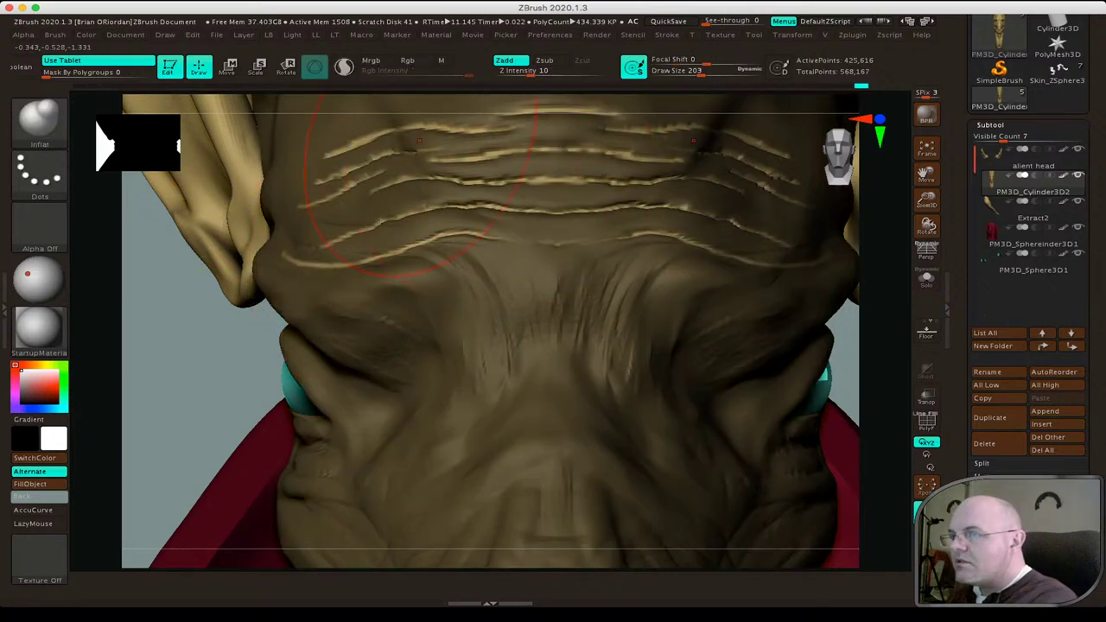
pyautogui.moveTo(420, 140); pyautogui.dragTo(474, 130)
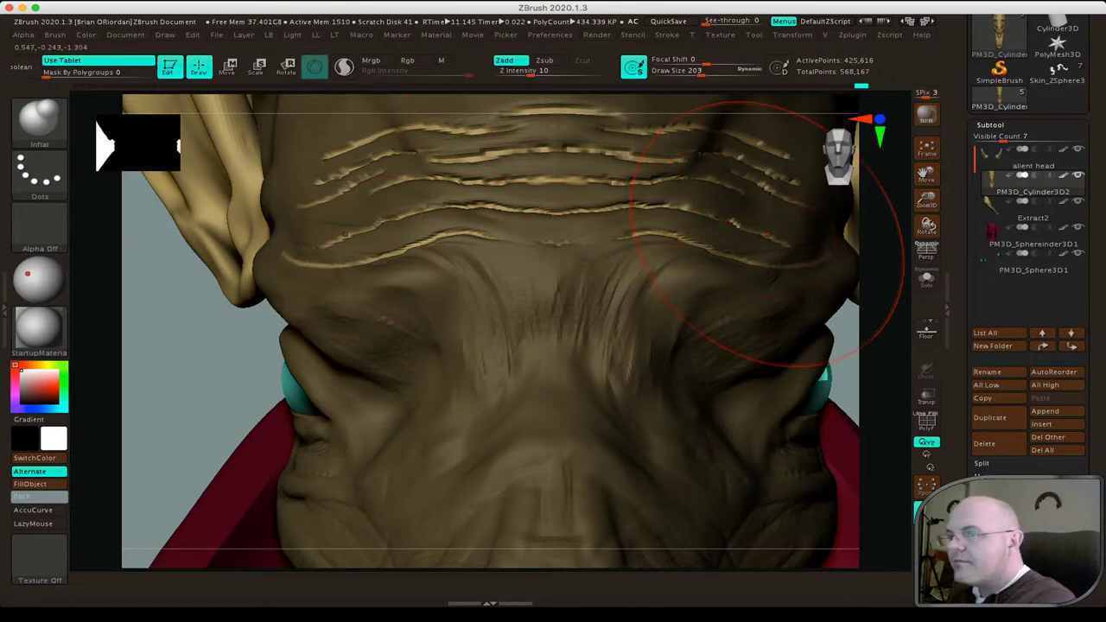
pyautogui.press('shift')
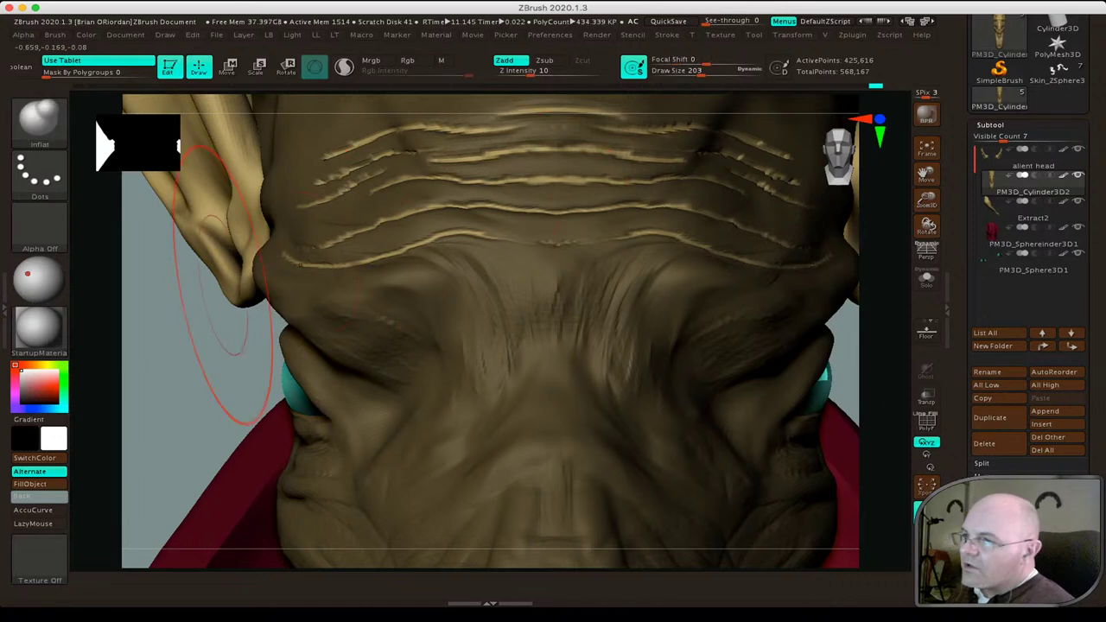
# Clear the mask from the whole head and turn to a three-quarter view of the brow.
pyautogui.keyDown('ctrl'); pyautogui.moveTo(199, 259); pyautogui.dragTo(259, 380); pyautogui.keyUp('ctrl')
pyautogui.press('f')
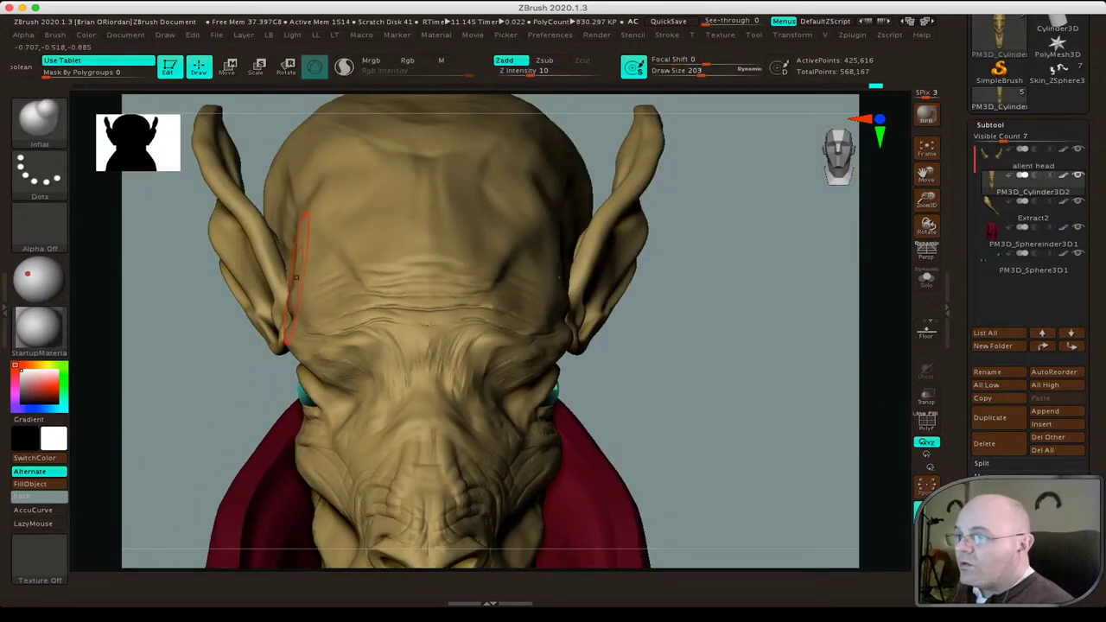
pyautogui.keyDown('shift'); pyautogui.moveTo(290, 225); pyautogui.dragTo(272, 279); pyautogui.keyUp('shift')
pyautogui.hotkey('ctrl', 'z')
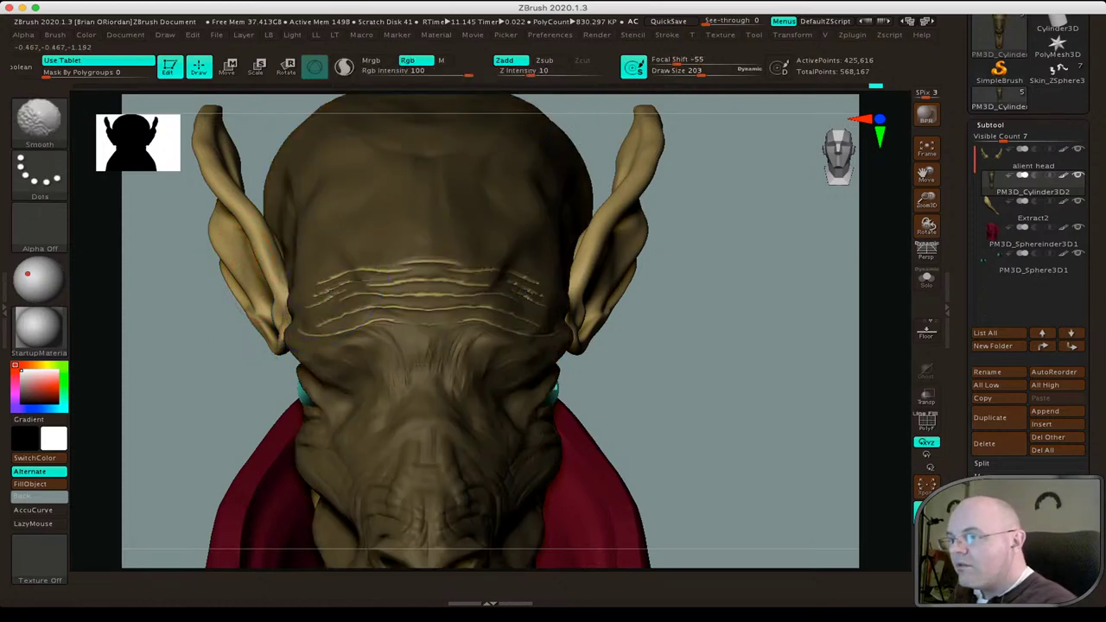
pyautogui.hotkey('ctrl', 'shift', 'a')
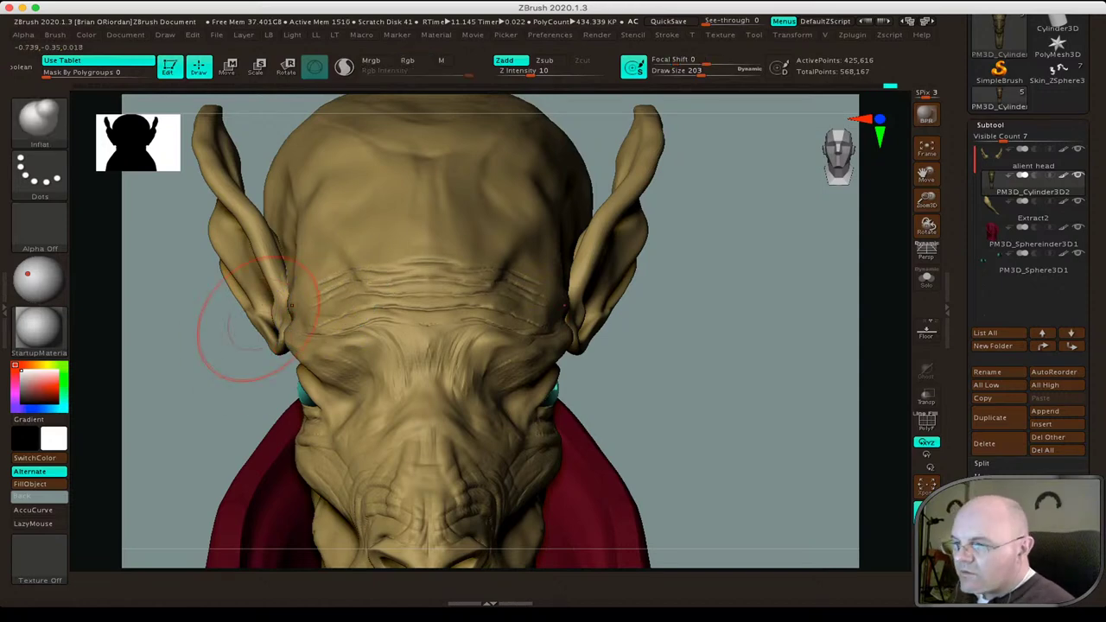
pyautogui.moveTo(247, 334); pyautogui.dragTo(357, 310)
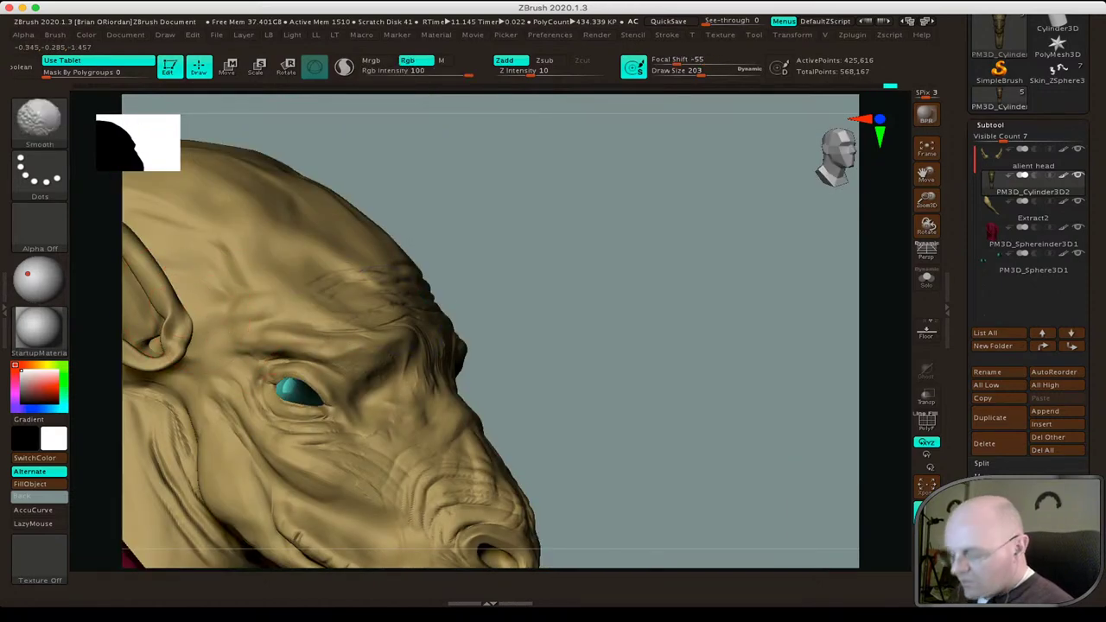
pyautogui.keyDown('ctrl'); pyautogui.moveTo(357, 309); pyautogui.dragTo(397, 363, button='right'); pyautogui.keyUp('ctrl')
pyautogui.press('space')
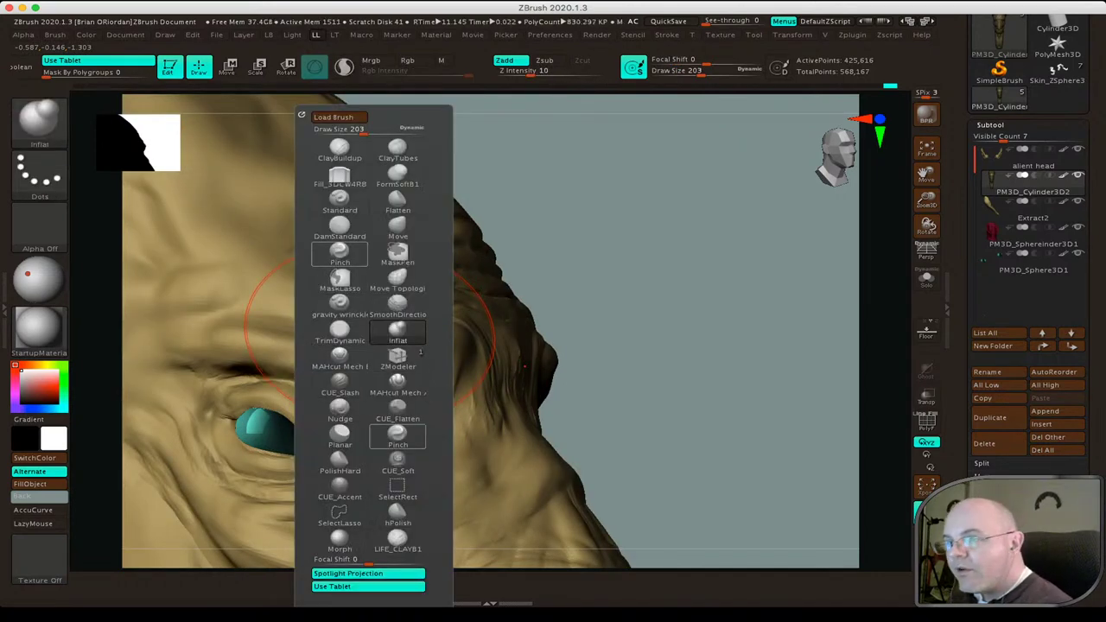
# Select the DamStandard brush and zoom in on the brow above the eye.
pyautogui.click(339, 227)
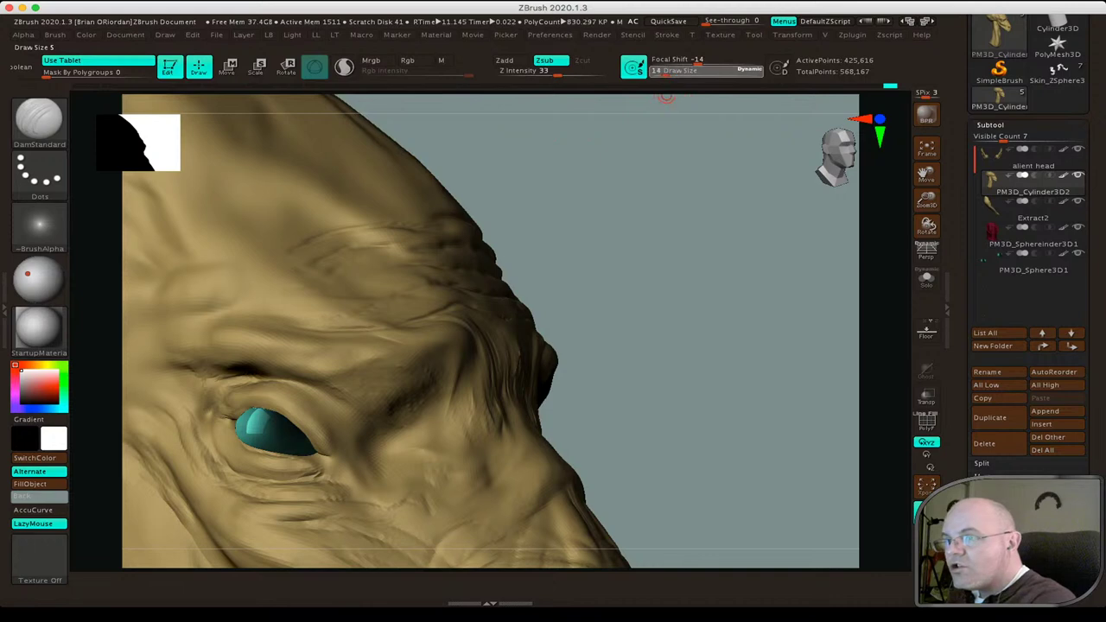
pyautogui.press('ctrl')
pyautogui.keyDown('ctrl'); pyautogui.moveTo(258, 380); pyautogui.dragTo(257, 324, button='right'); pyautogui.keyUp('ctrl')
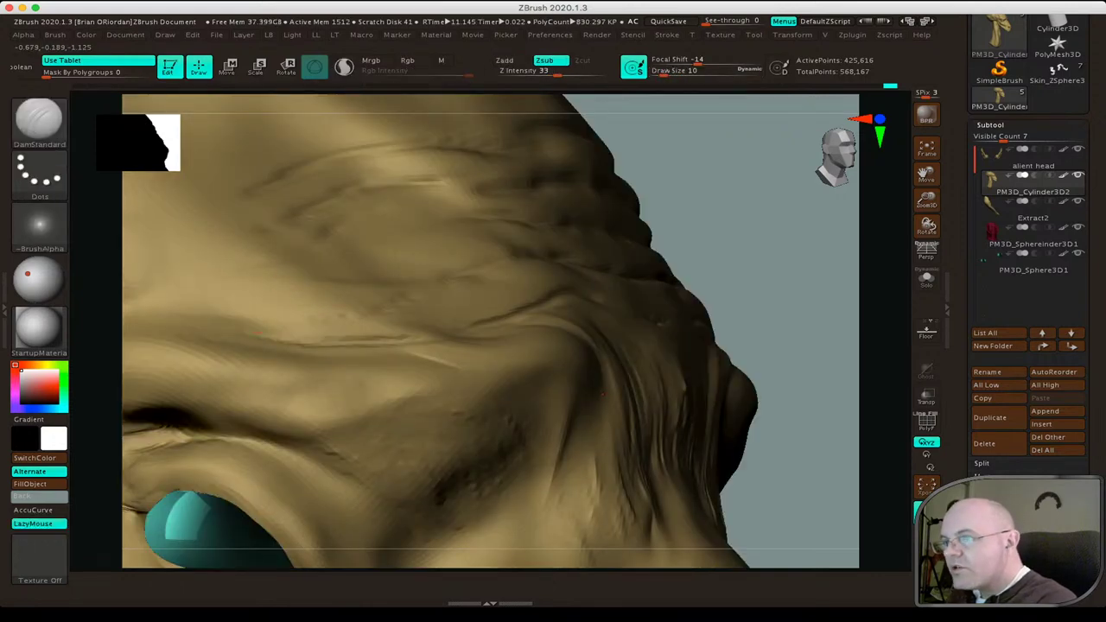
pyautogui.keyDown('ctrl'); pyautogui.moveTo(411, 484); pyautogui.dragTo(410, 435, button='right'); pyautogui.keyUp('ctrl')
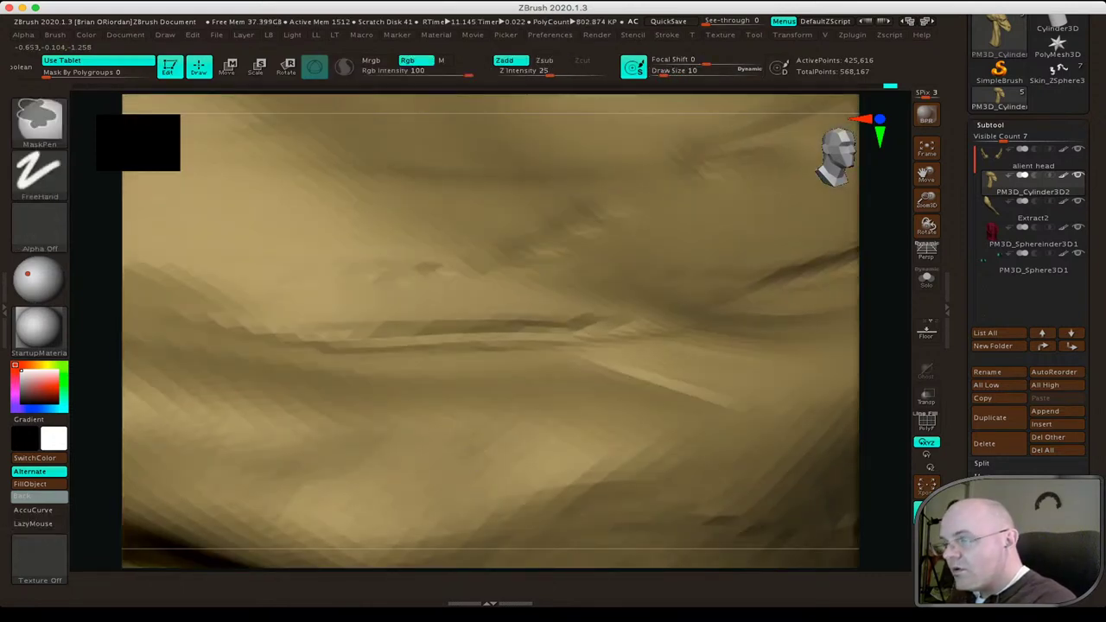
pyautogui.keyDown('ctrl'); pyautogui.moveTo(259, 484); pyautogui.dragTo(260, 561, button='right'); pyautogui.keyUp('ctrl')
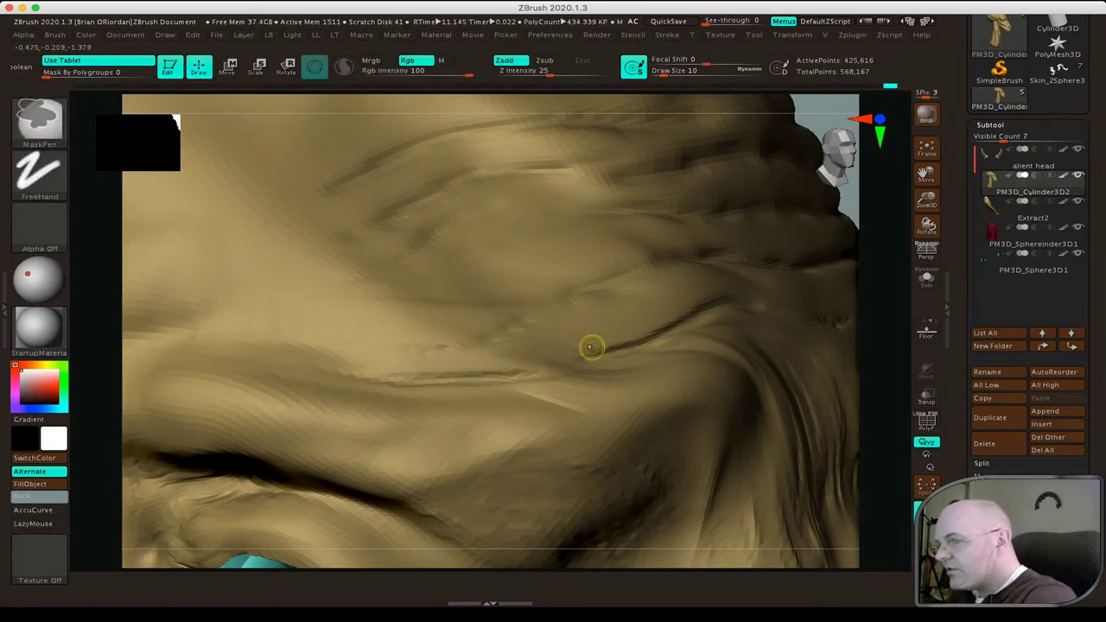
pyautogui.keyDown('ctrl'); pyautogui.moveTo(593, 346); pyautogui.dragTo(593, 319, button='right'); pyautogui.keyUp('ctrl')
pyautogui.keyDown('ctrl'); pyautogui.moveTo(683, 311); pyautogui.dragTo(683, 290, button='right'); pyautogui.keyUp('ctrl')
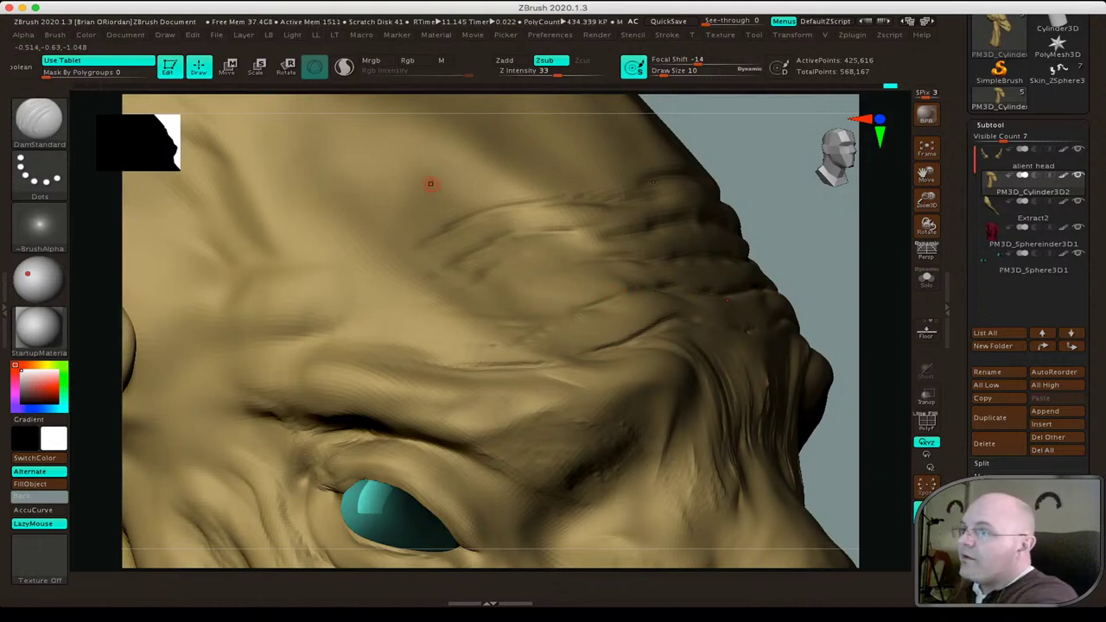
# At Draw Size 26, carve two long horizontal creases across the brow above the eye.
pyautogui.press(']')
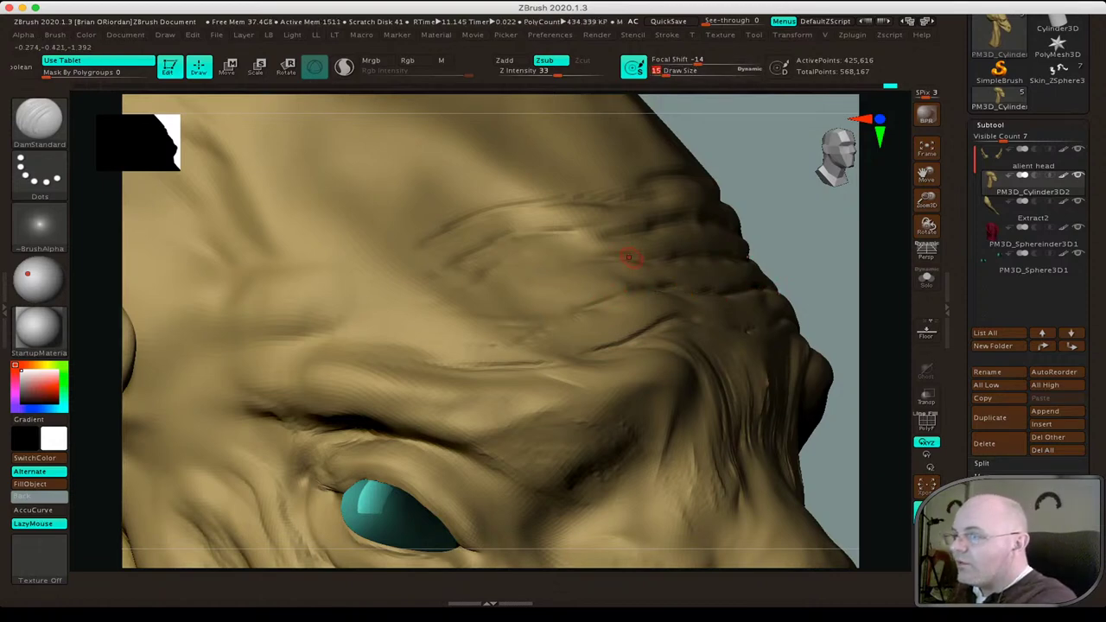
pyautogui.press(']')
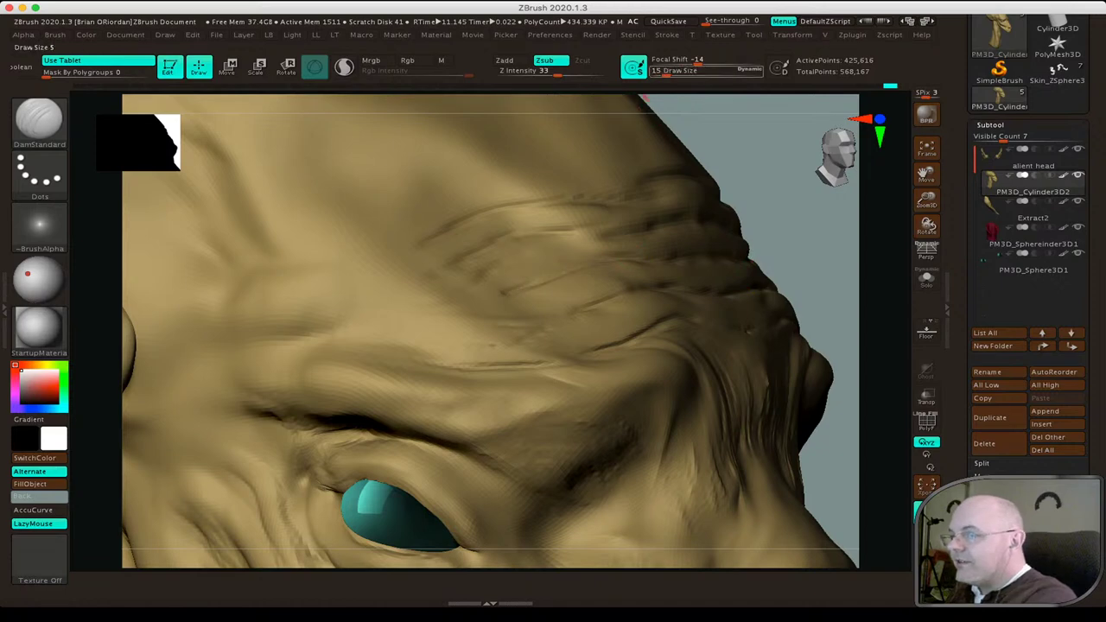
pyautogui.press(']')
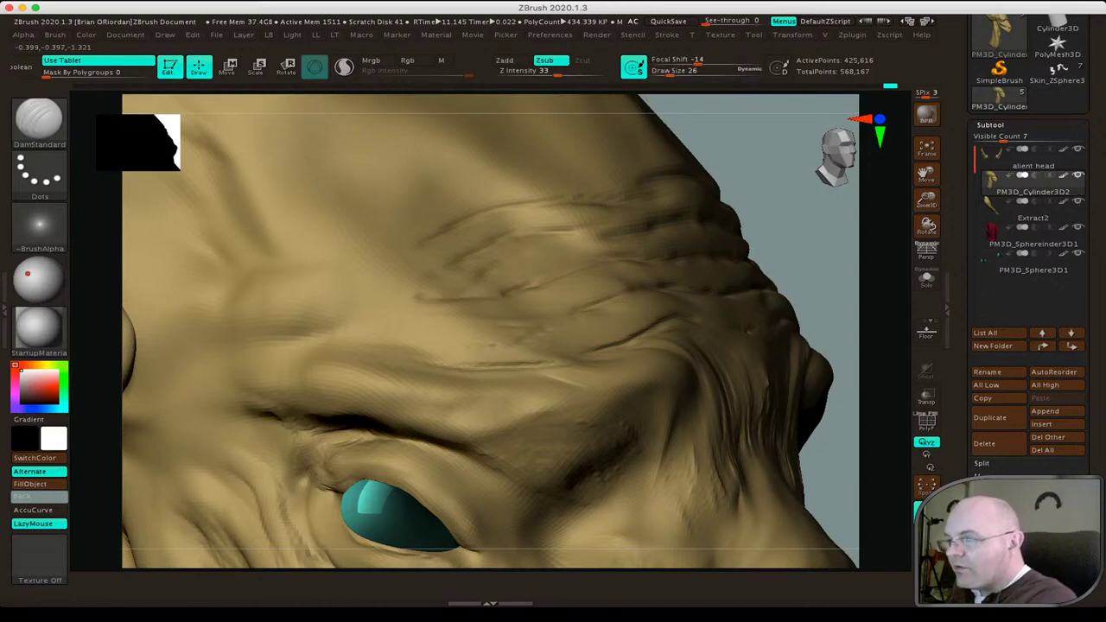
pyautogui.moveTo(354, 299); pyautogui.dragTo(481, 302)
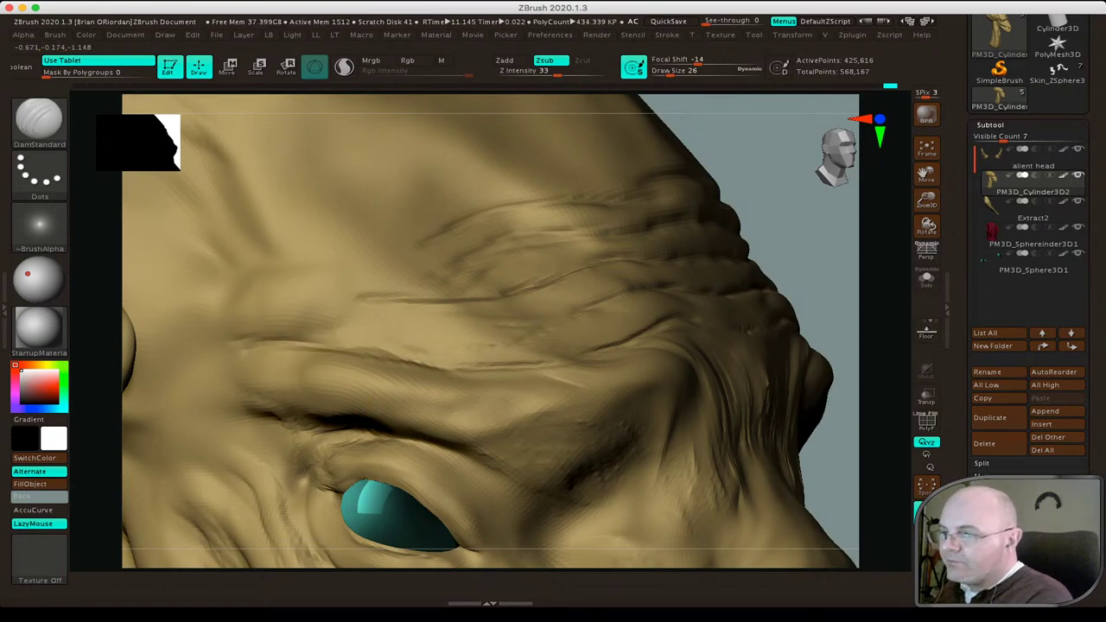
pyautogui.moveTo(190, 356)
pyautogui.mouseDown()
pyautogui.moveTo(342, 324)
pyautogui.moveTo(519, 337)
pyautogui.mouseUp()
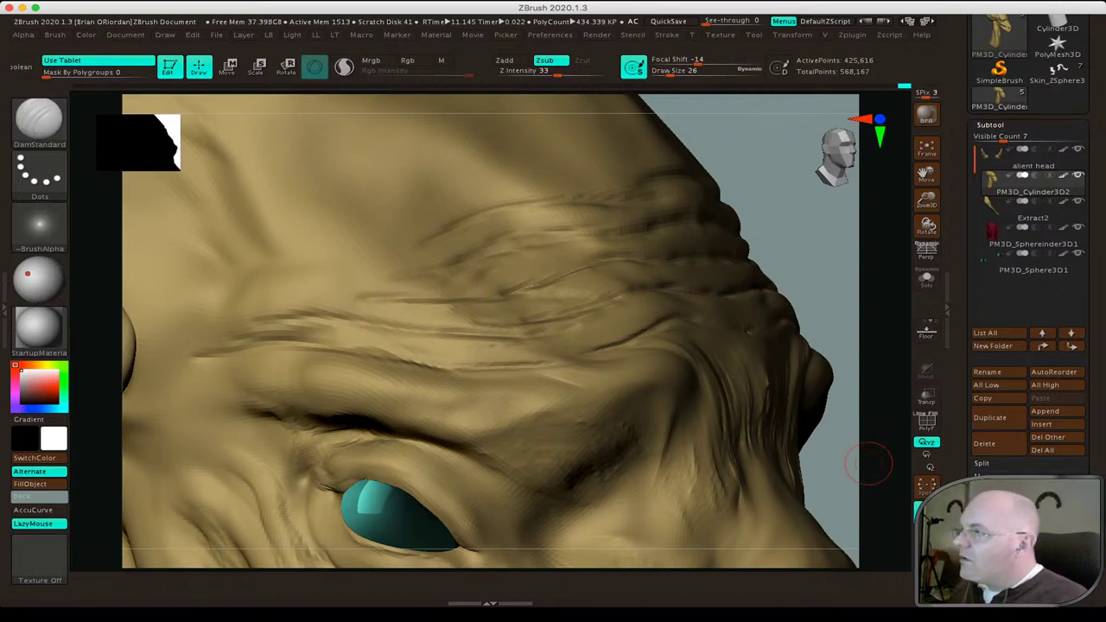
pyautogui.click(991, 124)
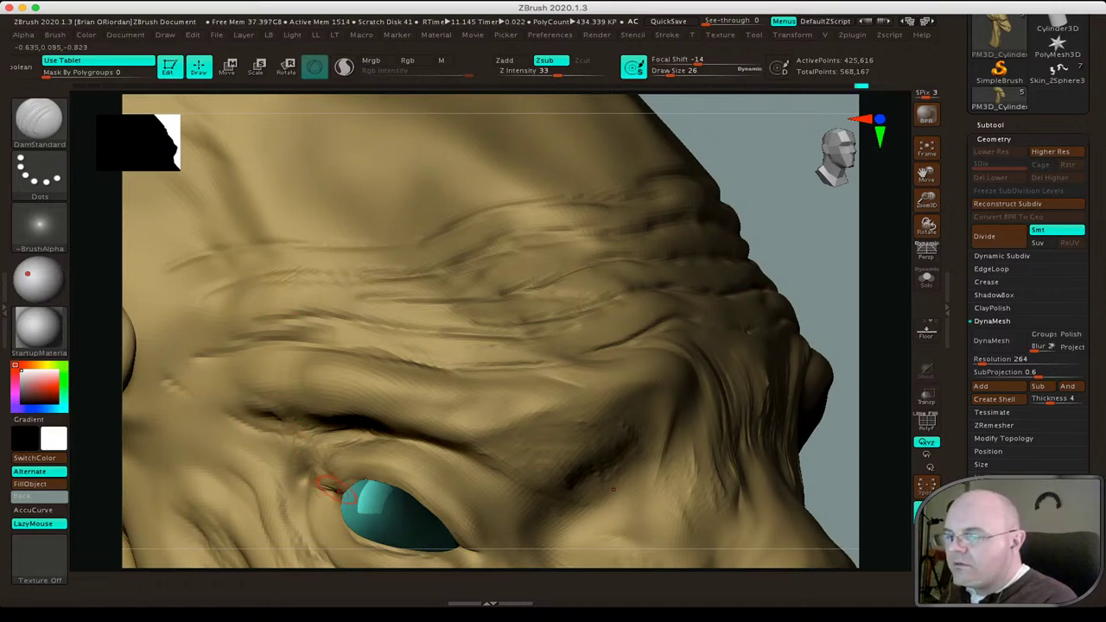
# With PolyF on, Divide the head once to about 1.7 million points, then view the forehead front-on.
pyautogui.press('shift')
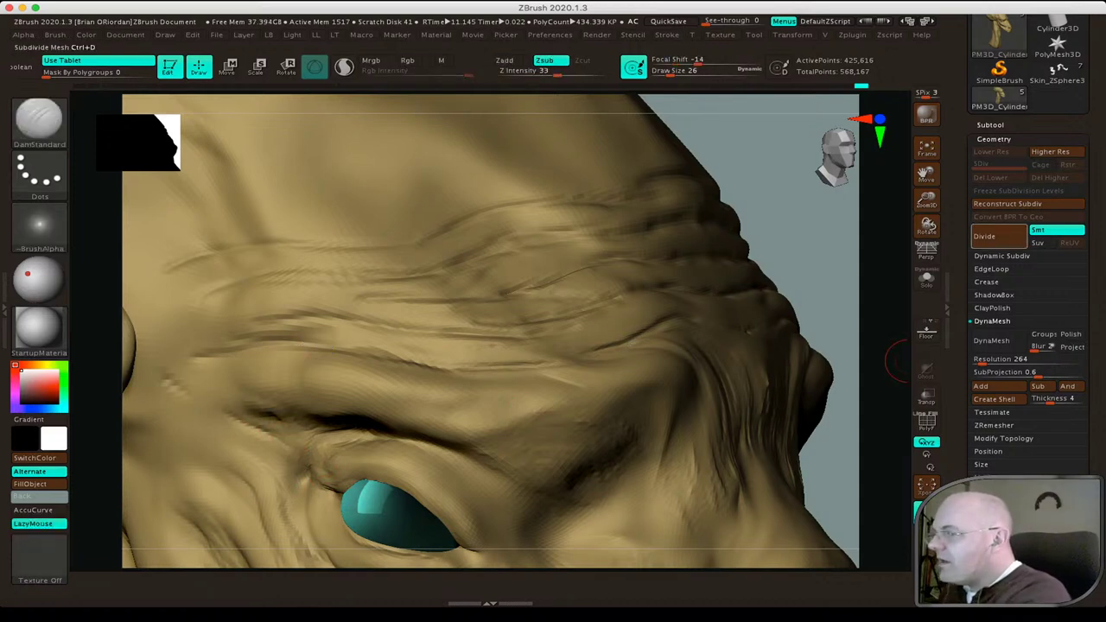
pyautogui.click(926, 423)
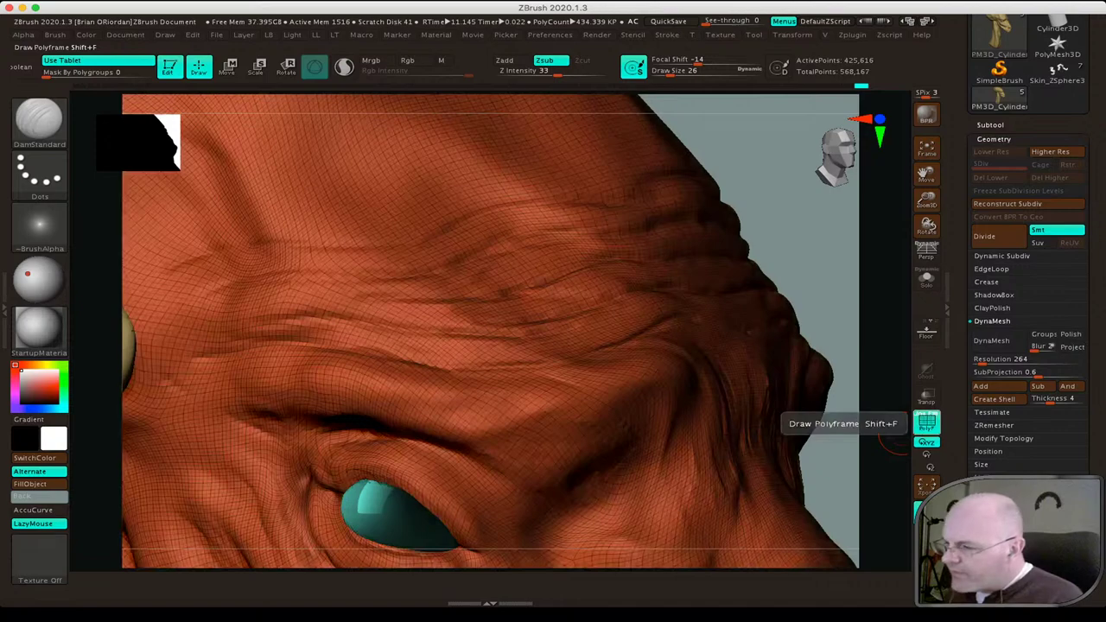
pyautogui.press('f')
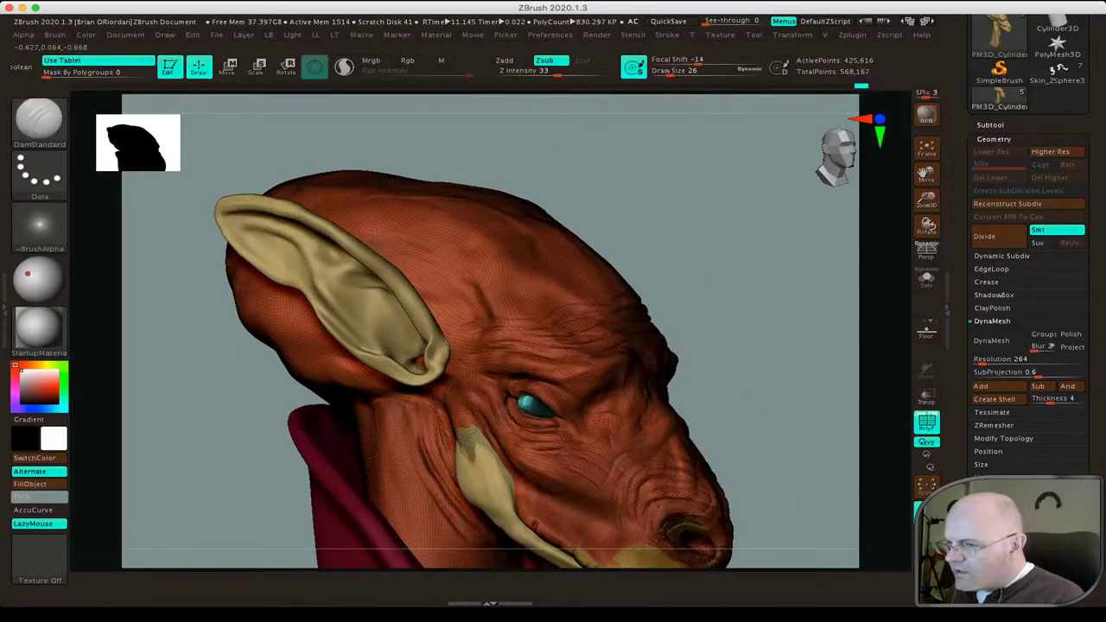
pyautogui.moveTo(652, 378)
pyautogui.mouseDown()
pyautogui.moveTo(605, 329)
pyautogui.moveTo(519, 302)
pyautogui.moveTo(198, 275)
pyautogui.mouseUp()
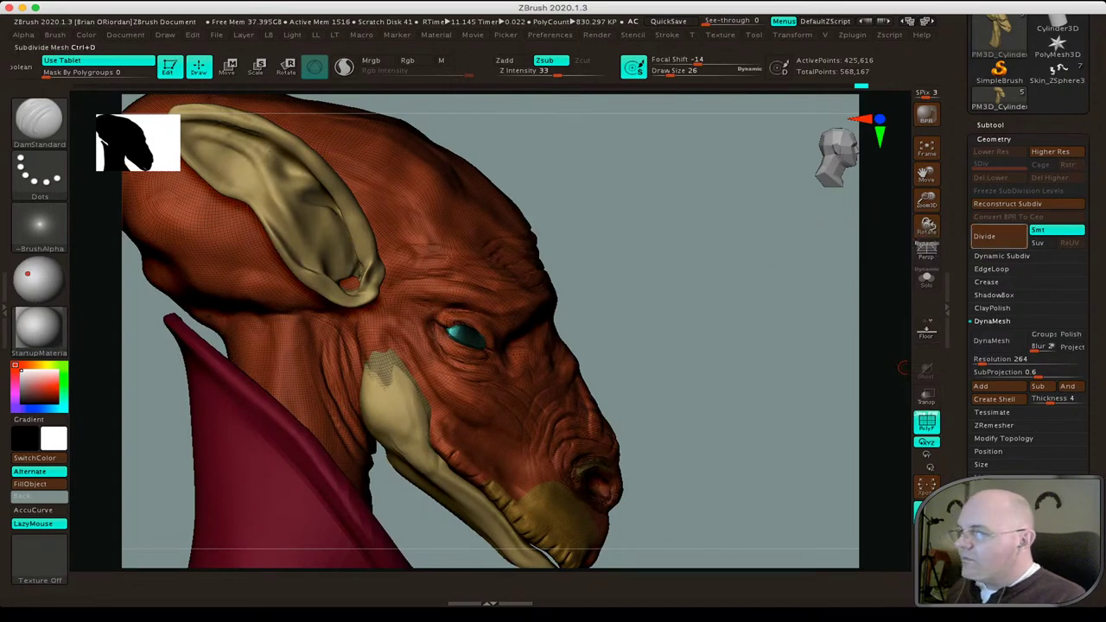
pyautogui.click(994, 236)
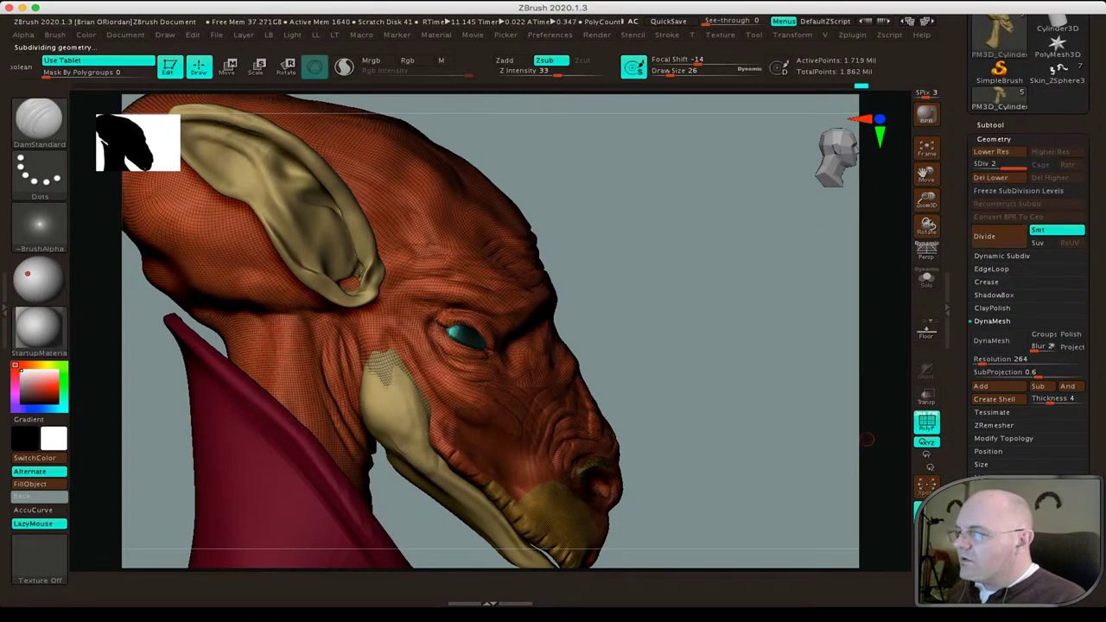
pyautogui.click(926, 421)
pyautogui.keyDown('shift'); pyautogui.moveTo(630, 371); pyautogui.dragTo(476, 294); pyautogui.keyUp('shift')
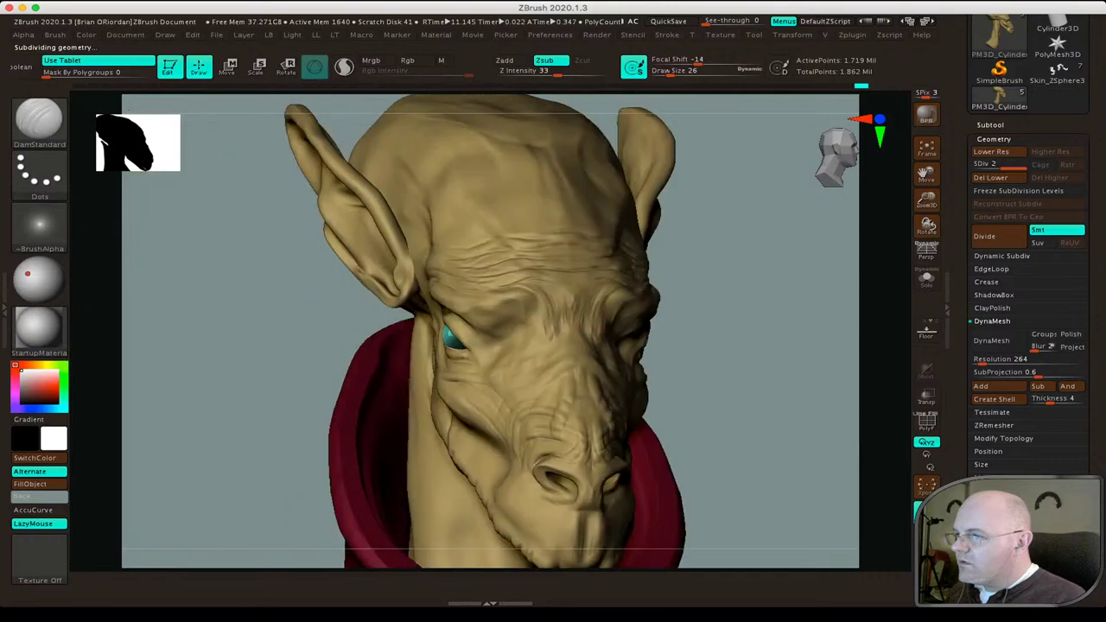
pyautogui.keyDown('ctrl'); pyautogui.moveTo(464, 267); pyautogui.dragTo(556, 292, button='right'); pyautogui.keyUp('ctrl')
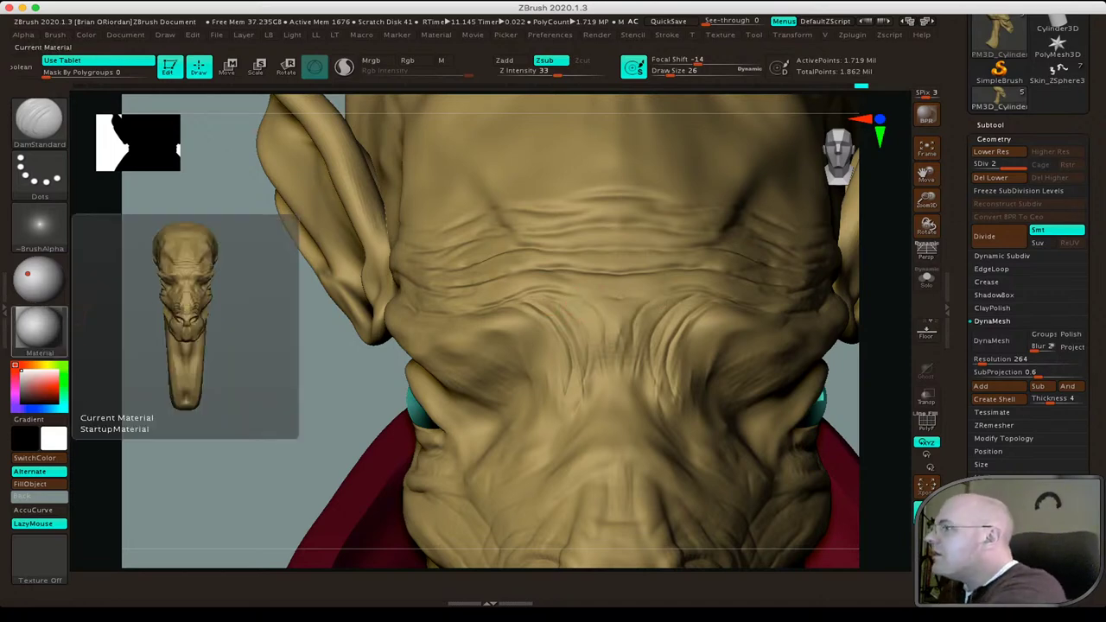
# Replace the beige head material with the orange-pink MatCap Sculpy material.
pyautogui.click(990, 126)
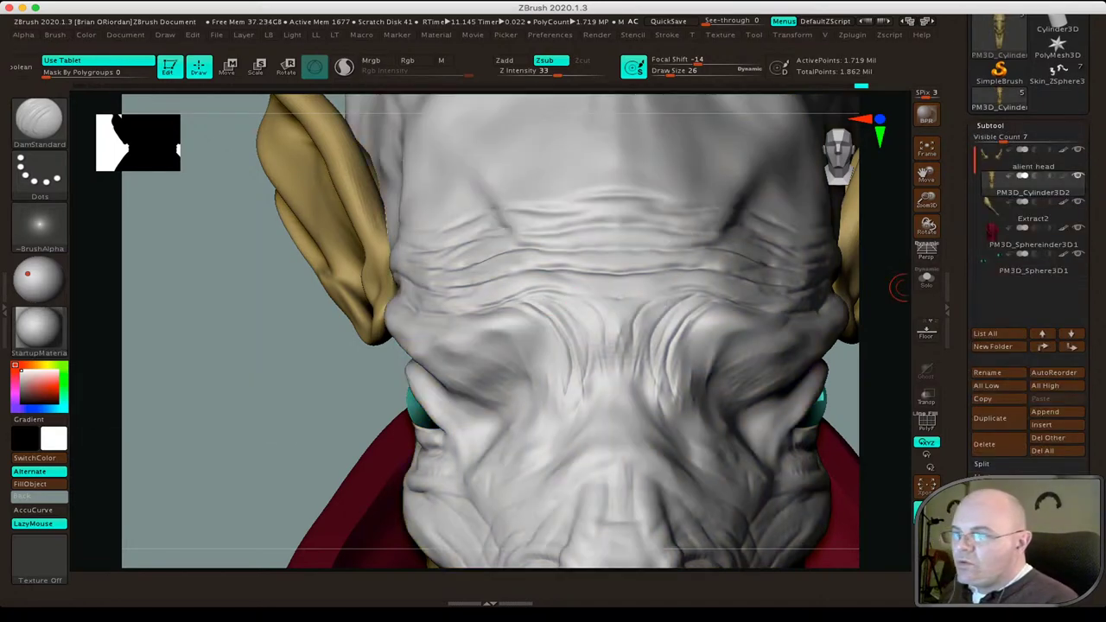
pyautogui.click(1064, 175)
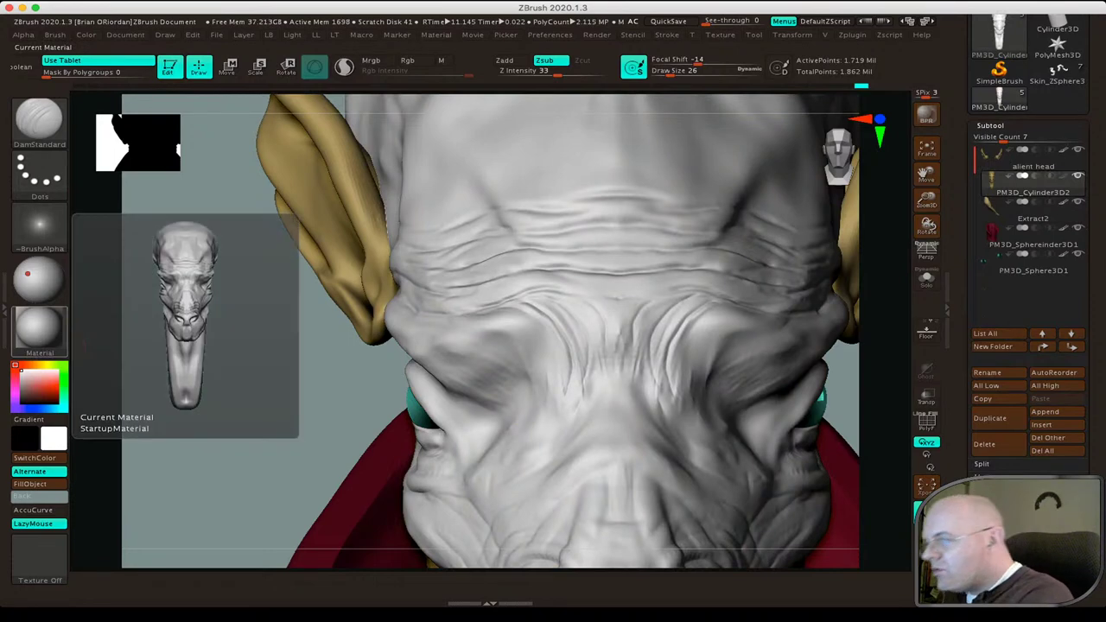
pyautogui.press('shift')
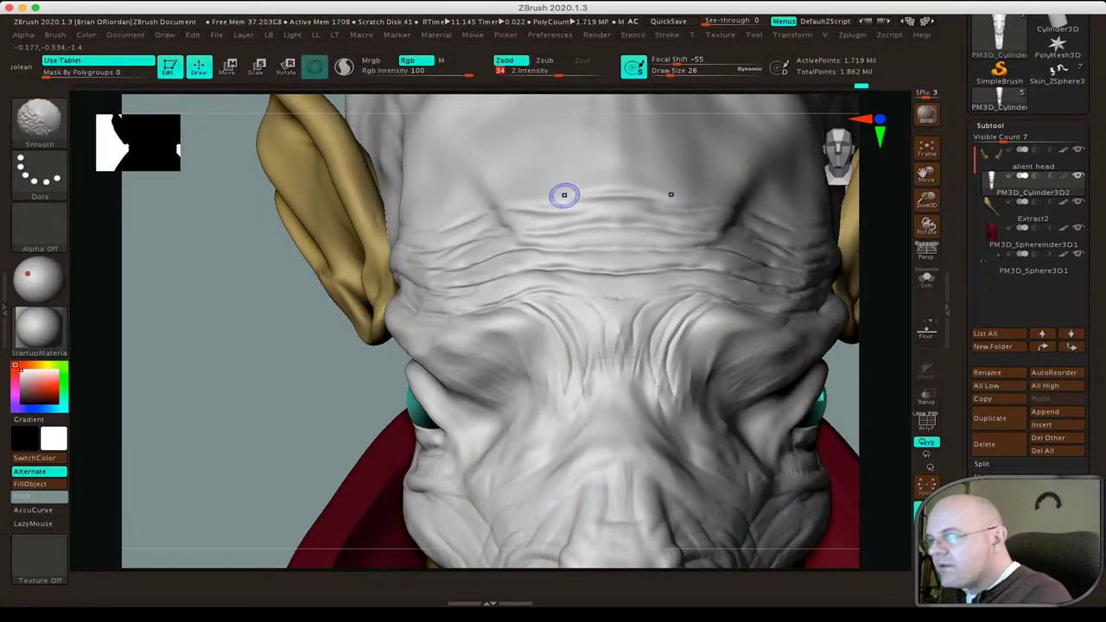
pyautogui.press('shift')
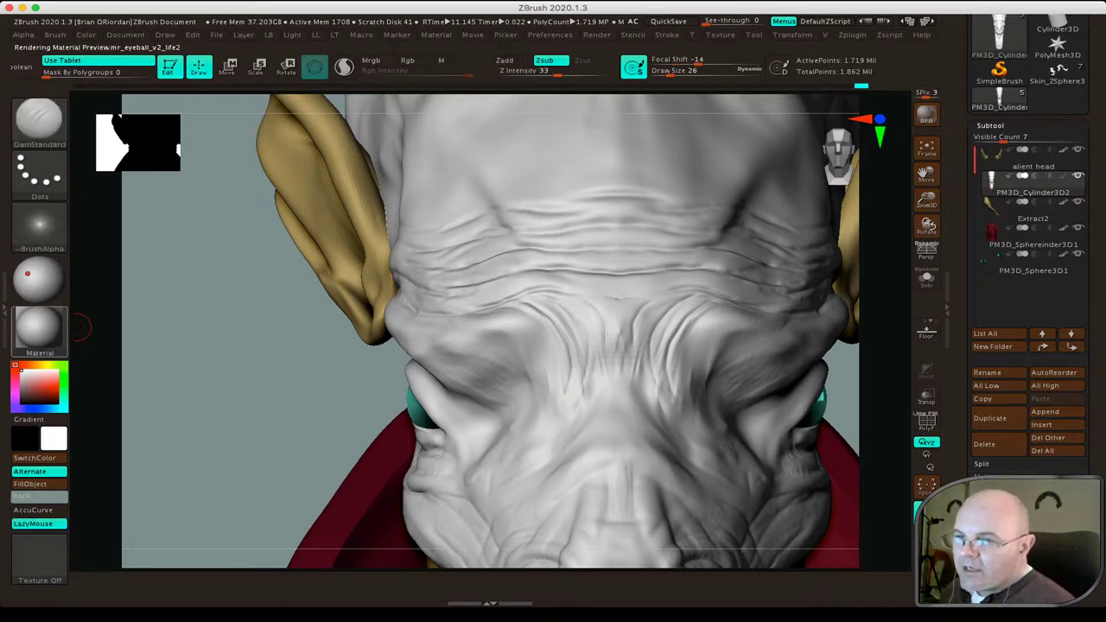
pyautogui.click(39, 325)
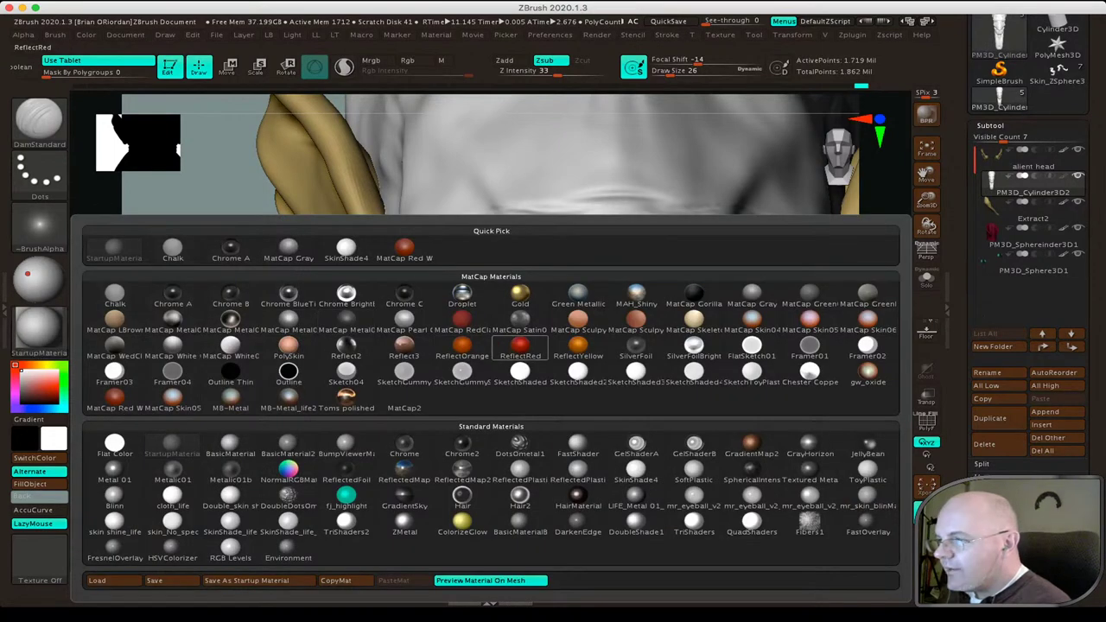
pyautogui.click(578, 319)
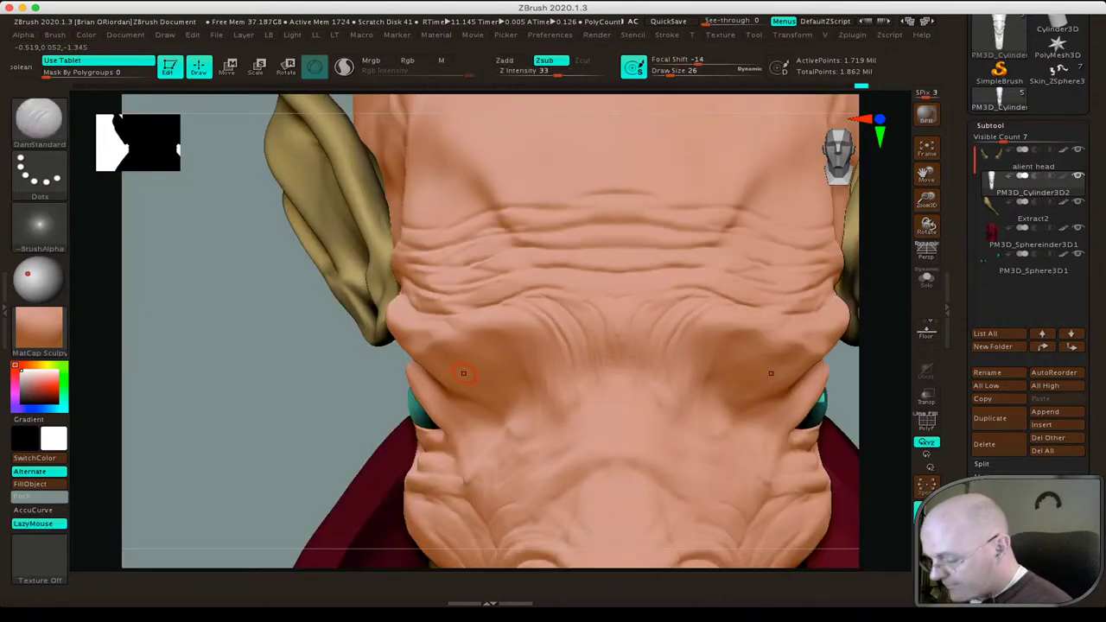
# Select ClayBuildup, lasso-mask the brow then clear the mask, and set Draw Size to 75.
pyautogui.press('b')
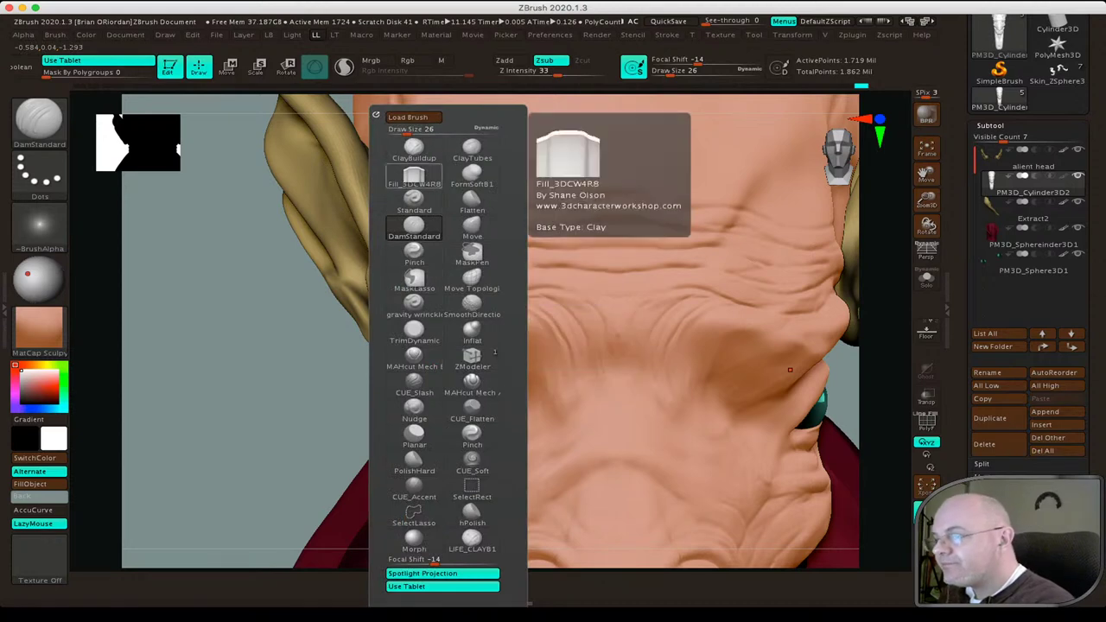
pyautogui.click(470, 147)
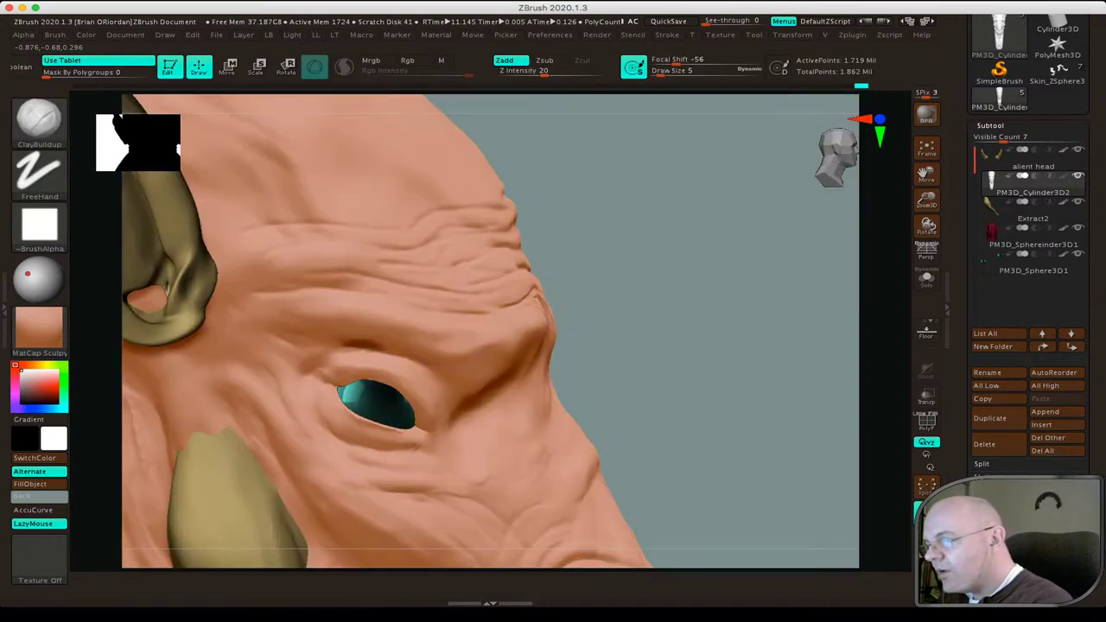
pyautogui.press('ctrl')
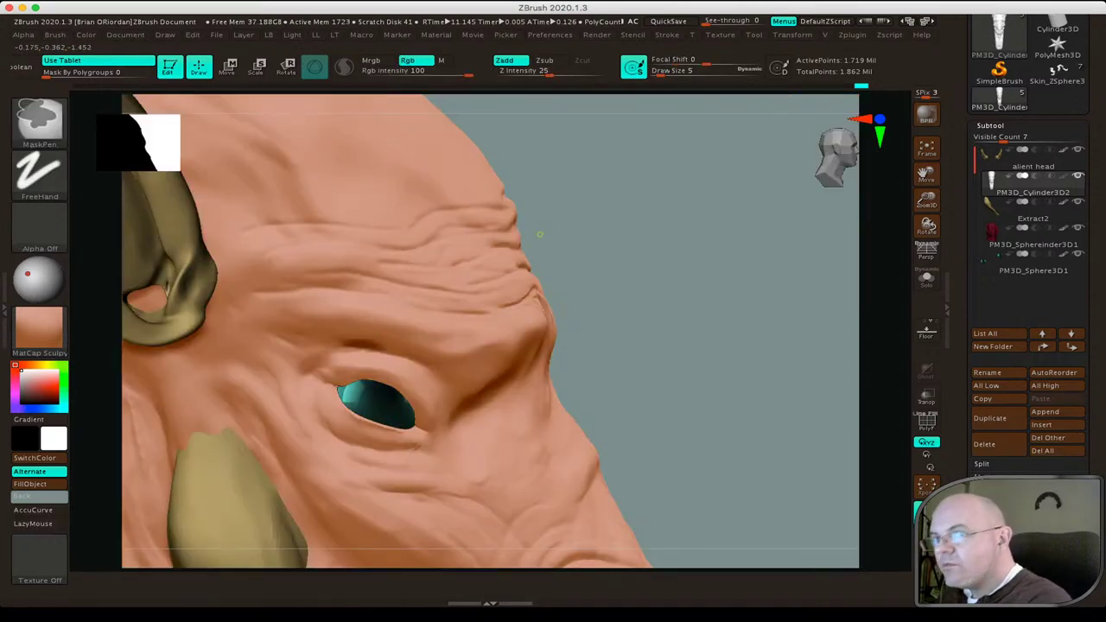
pyautogui.keyDown('ctrl'); pyautogui.moveTo(550, 231); pyautogui.dragTo(551, 232); pyautogui.keyUp('ctrl')
pyautogui.hotkey('ctrl', 'b')
pyautogui.press('m')
pyautogui.press('l')
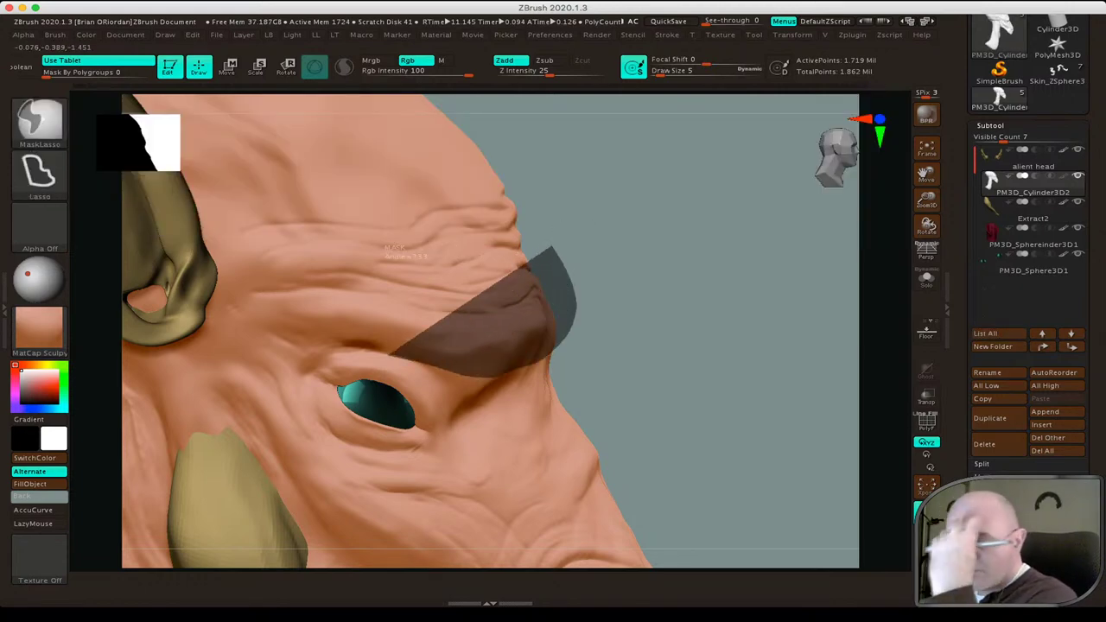
pyautogui.moveTo(551, 231); pyautogui.dragTo(371, 250)
pyautogui.keyDown('ctrl'); pyautogui.moveTo(501, 246); pyautogui.dragTo(591, 239); pyautogui.keyUp('ctrl')
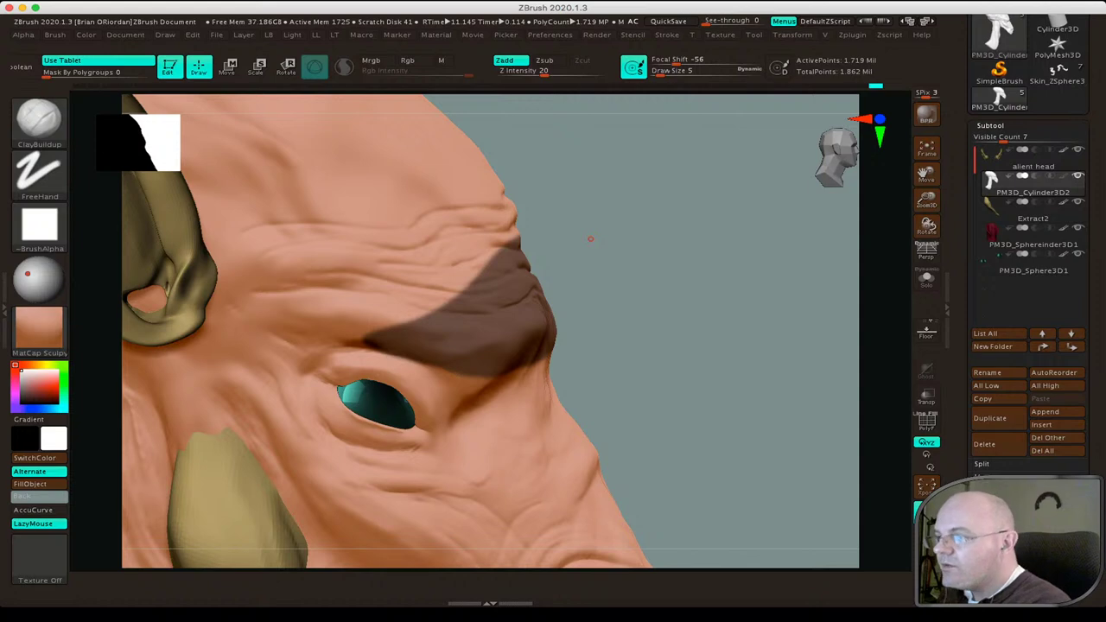
pyautogui.keyDown('ctrl'); pyautogui.moveTo(660, 390); pyautogui.dragTo(657, 345); pyautogui.keyUp('ctrl')
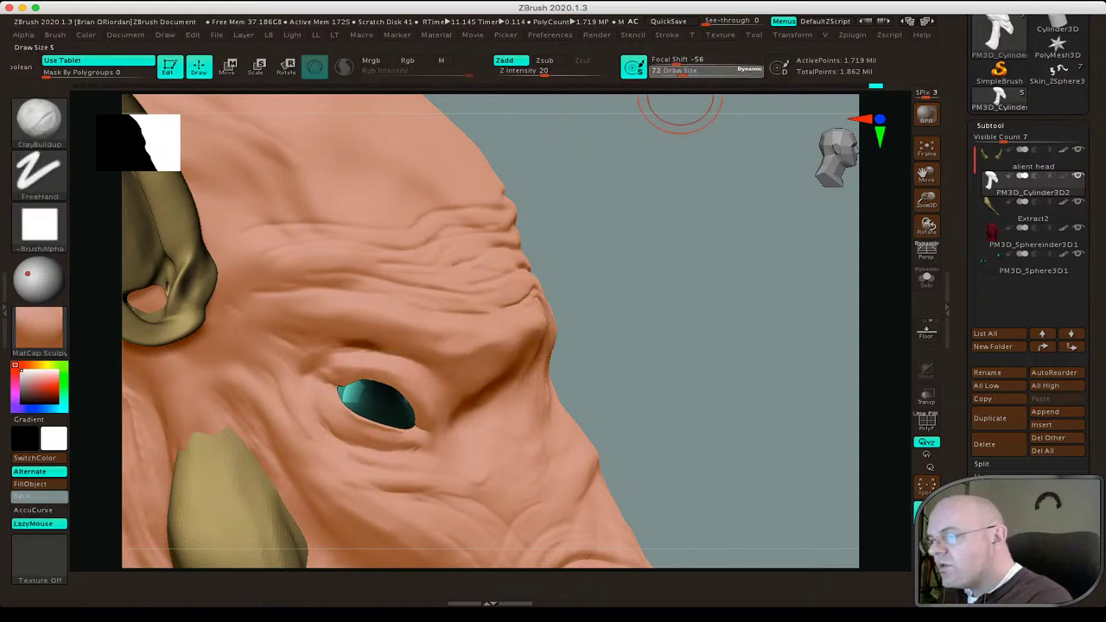
pyautogui.moveTo(682, 69); pyautogui.dragTo(685, 69)
# Build up the brow into a rounded fold over the eye socket, undoing and redoing to compare.
pyautogui.moveTo(605, 303)
pyautogui.mouseDown()
pyautogui.moveTo(484, 311)
pyautogui.moveTo(519, 316)
pyautogui.mouseUp()
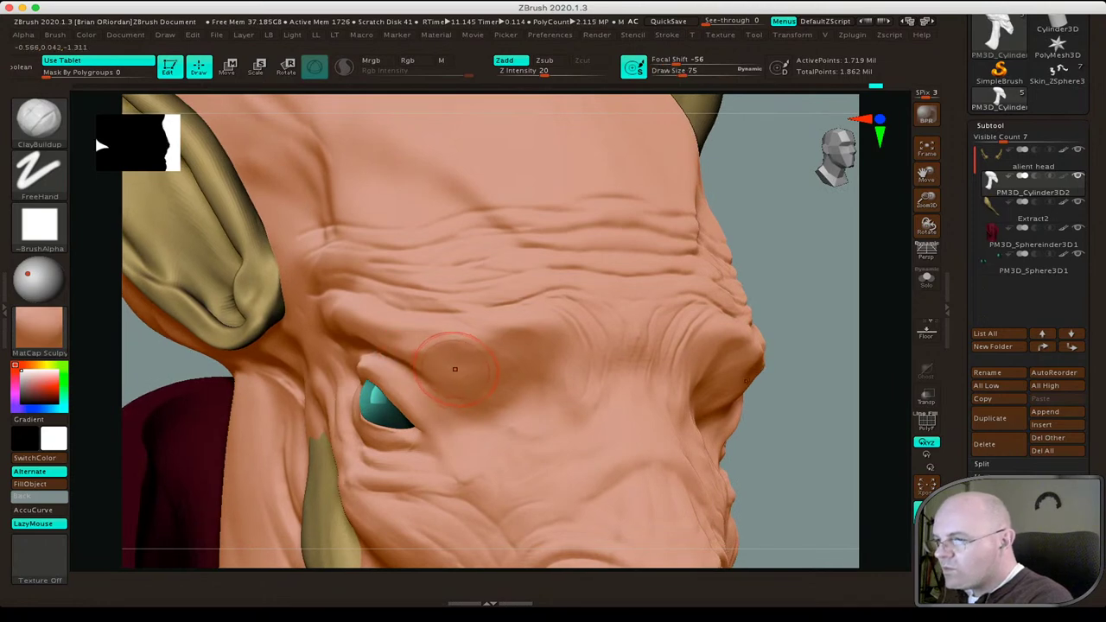
pyautogui.moveTo(455, 369)
pyautogui.mouseDown()
pyautogui.moveTo(479, 349)
pyautogui.moveTo(692, 389)
pyautogui.mouseUp()
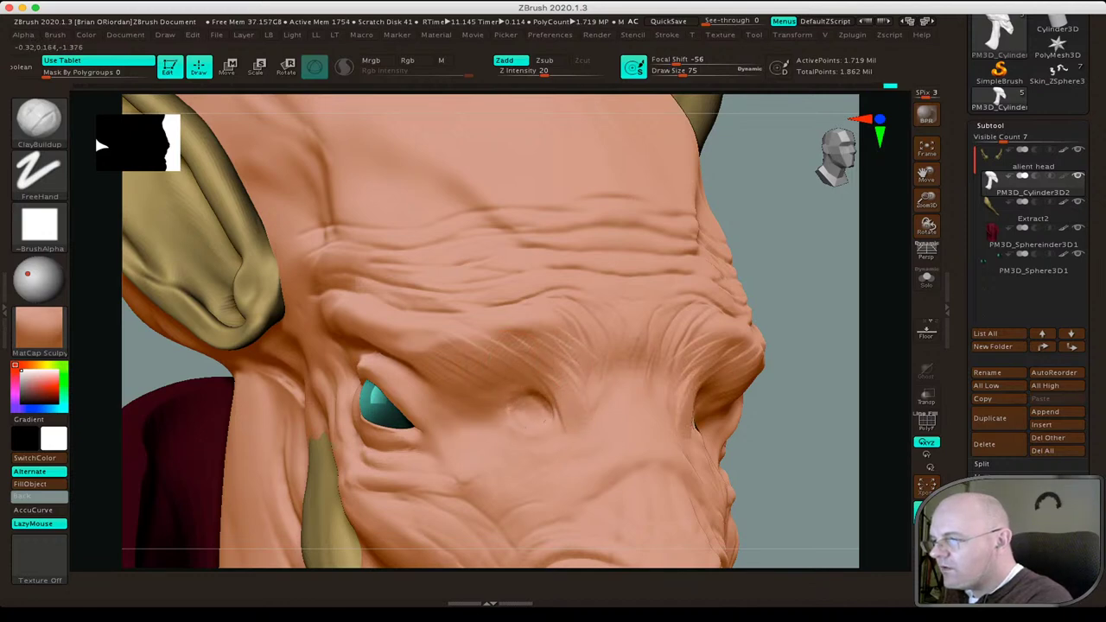
pyautogui.moveTo(521, 385)
pyautogui.mouseDown()
pyautogui.moveTo(553, 406)
pyautogui.moveTo(510, 393)
pyautogui.mouseUp()
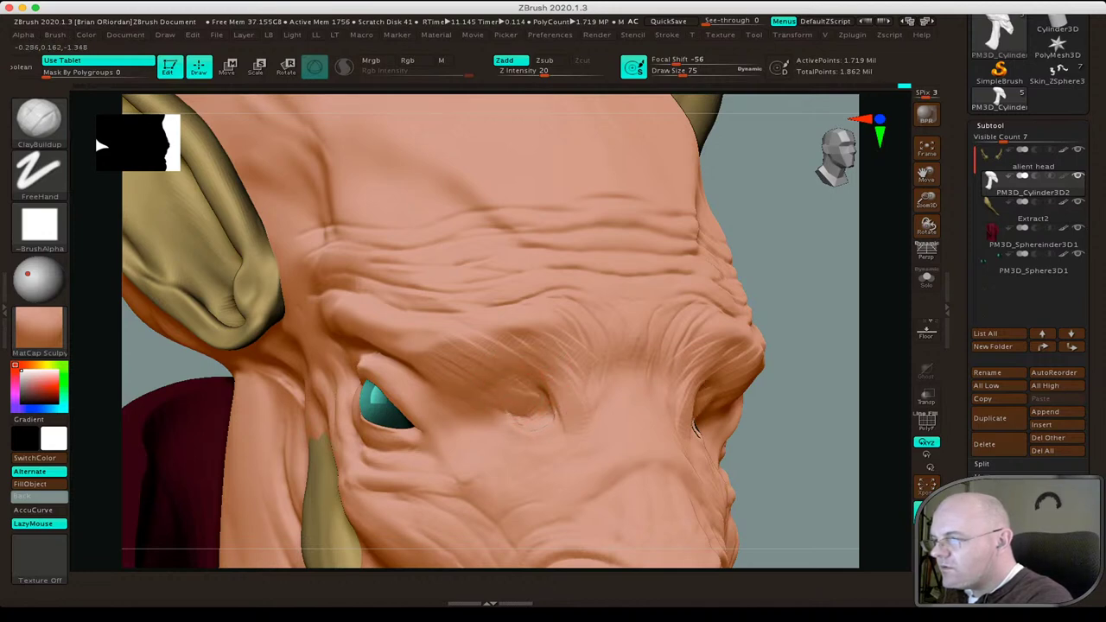
pyautogui.hotkey('ctrl', 'z')
pyautogui.hotkey('ctrl', 'z')
pyautogui.hotkey('ctrl', 'z')
pyautogui.hotkey('ctrl', 'z')
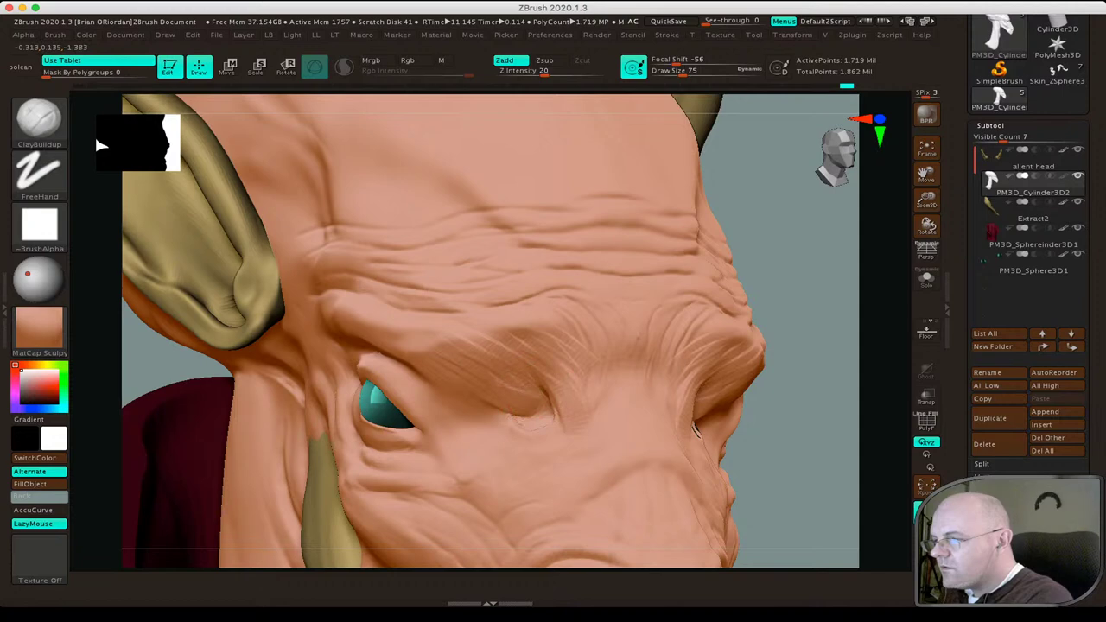
pyautogui.hotkey('ctrl', 'shift', 'z')
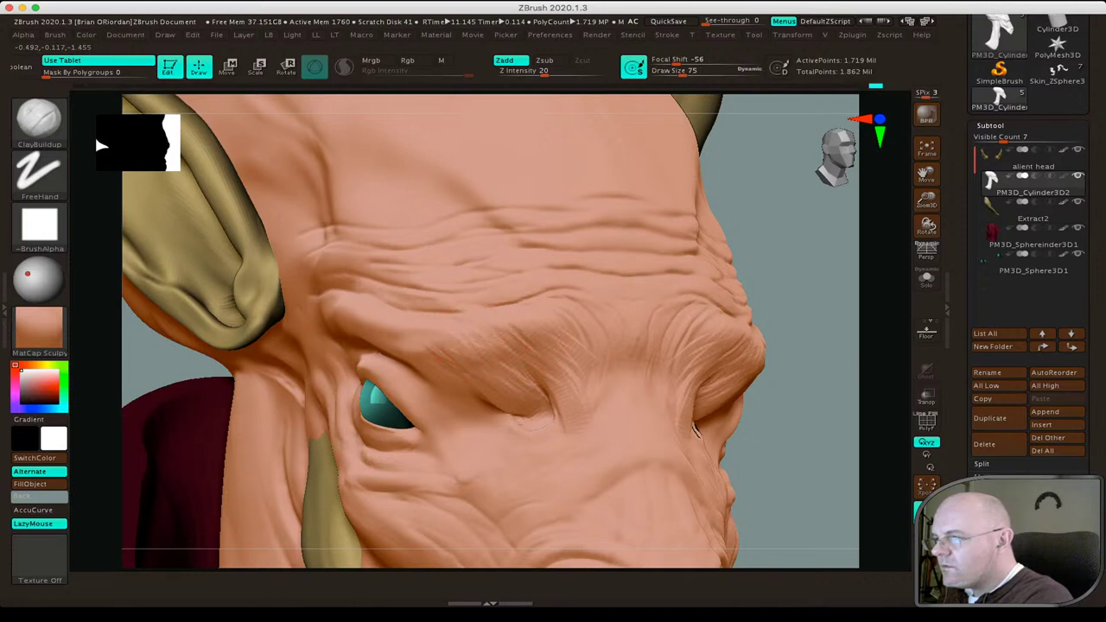
# Try smoothing the upper eyelid, undo it, and turn to a close frontal view of the left eye.
pyautogui.press('shift')
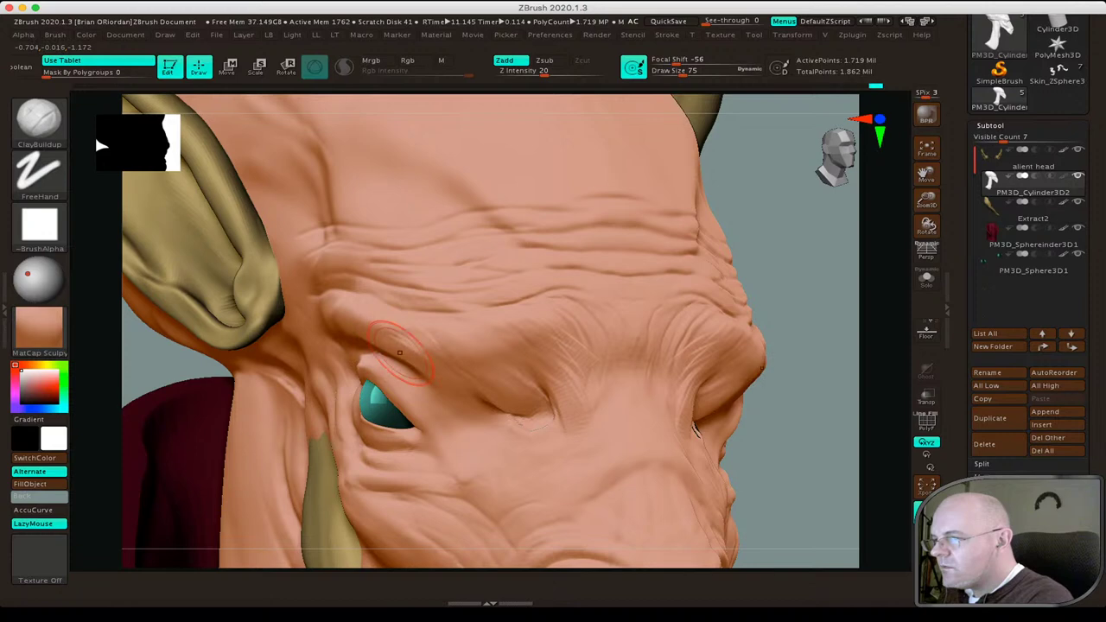
pyautogui.moveTo(458, 350); pyautogui.dragTo(474, 333)
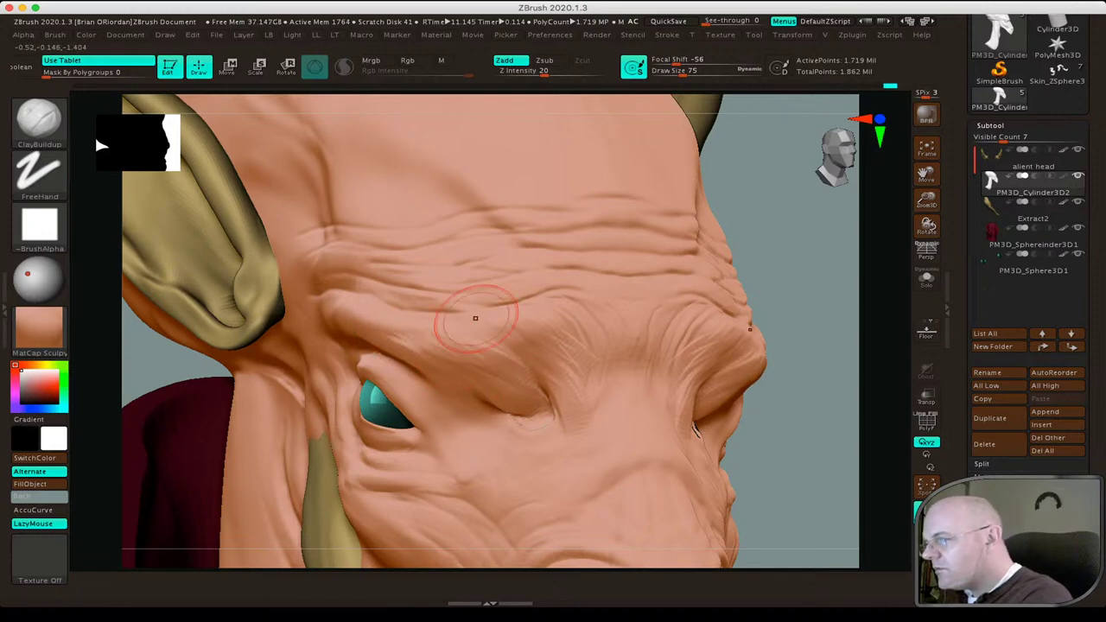
pyautogui.hotkey('ctrl', 'z')
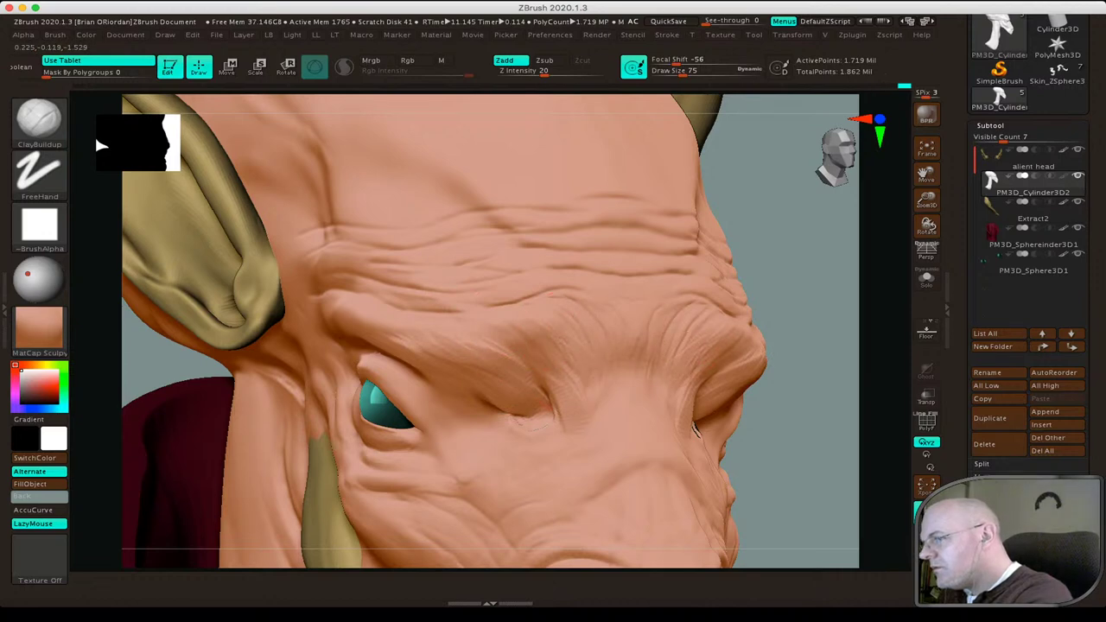
pyautogui.hotkey('ctrl', 'z')
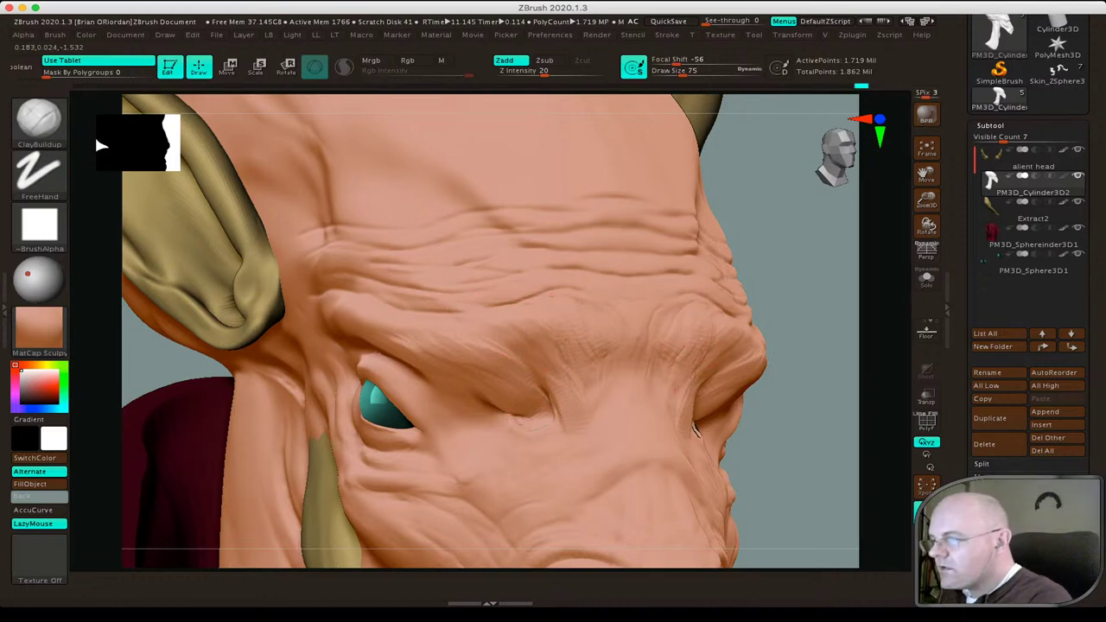
pyautogui.keyDown('shift'); pyautogui.moveTo(813, 260); pyautogui.dragTo(519, 424); pyautogui.keyUp('shift')
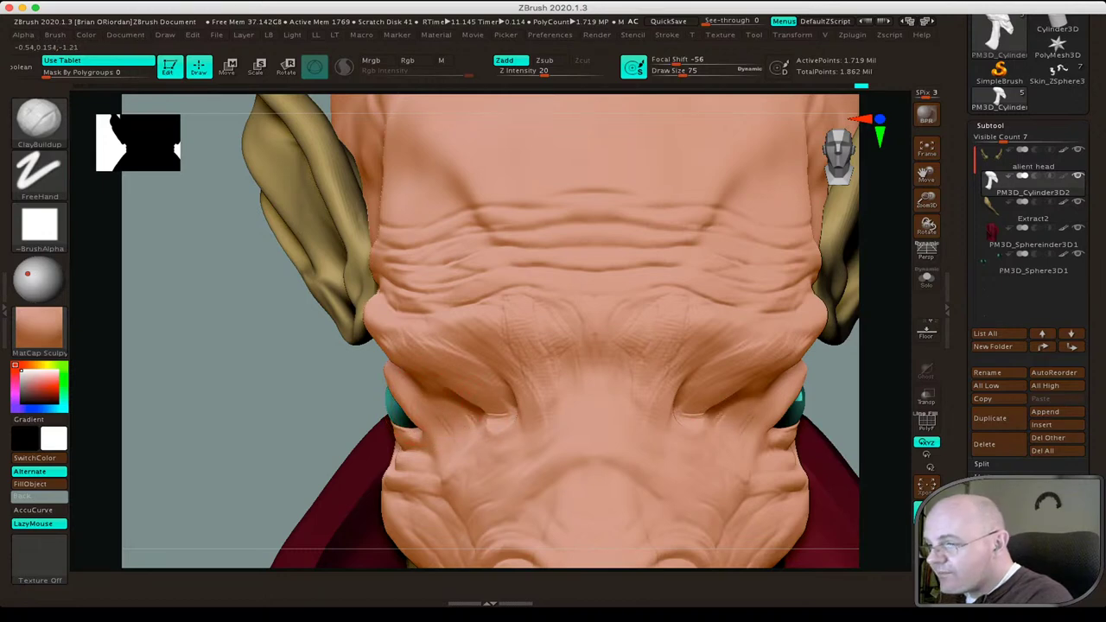
pyautogui.moveTo(438, 385); pyautogui.dragTo(426, 391, button='right')
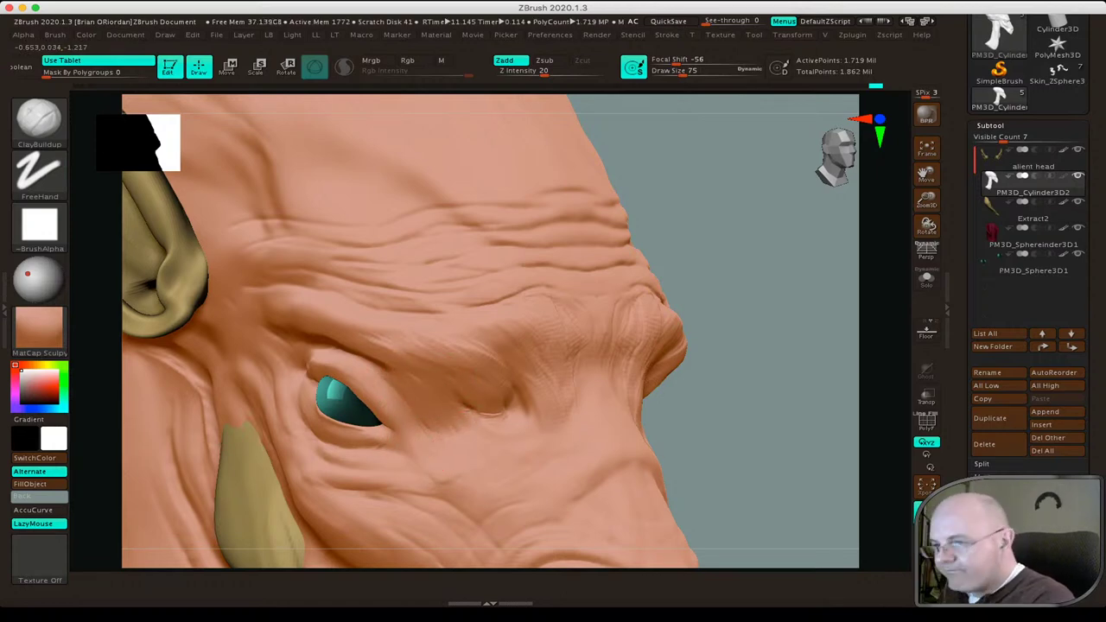
pyautogui.press('space')
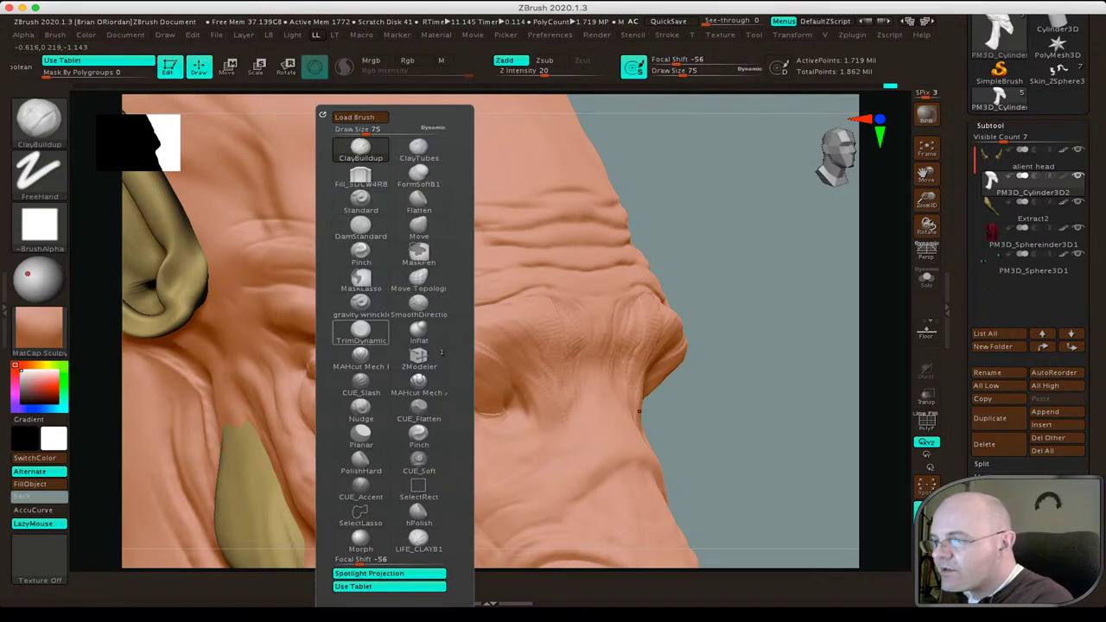
# Try the CUE_Slash brush with smoothing strength 60, then switch to DamStandard in Zsub mode.
pyautogui.click(361, 382)
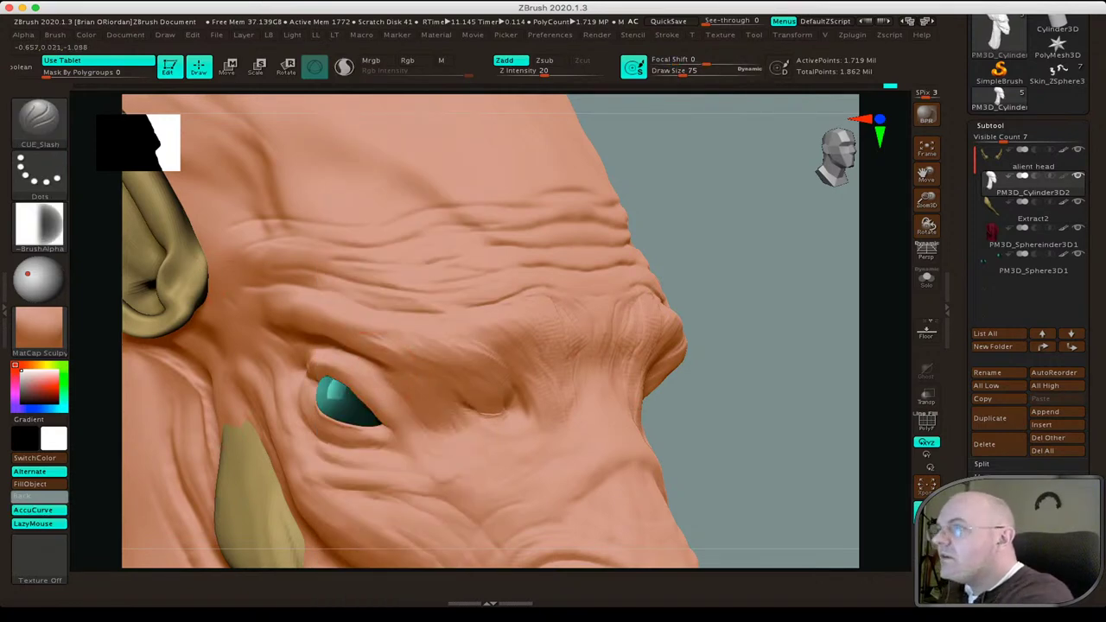
pyautogui.press('[')
pyautogui.press('[')
pyautogui.press('[')
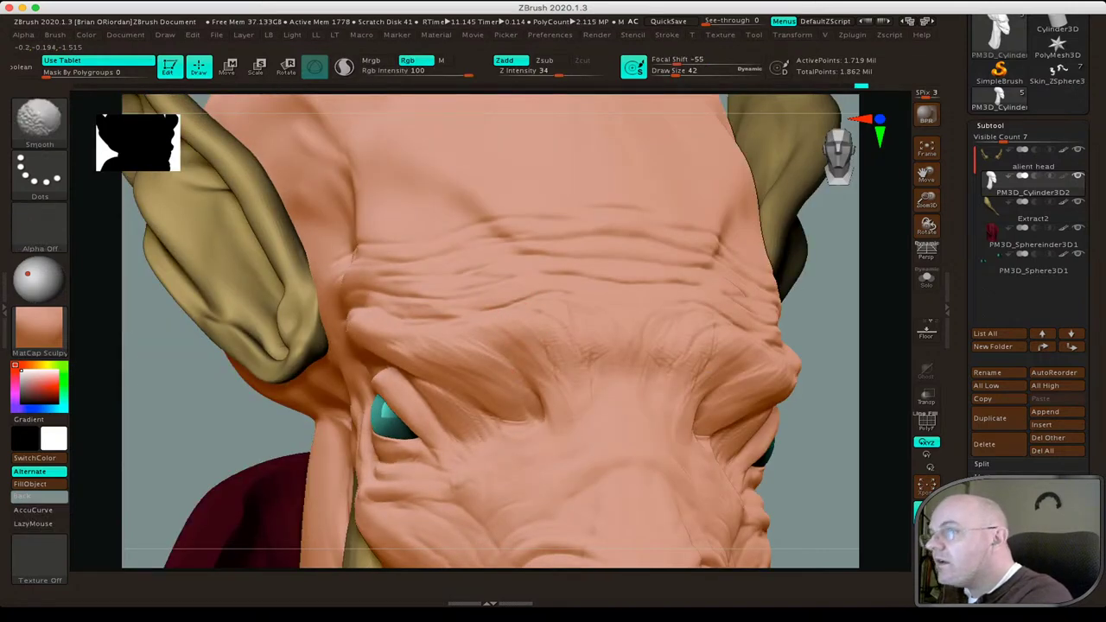
pyautogui.moveTo(560, 70); pyautogui.dragTo(578, 70)
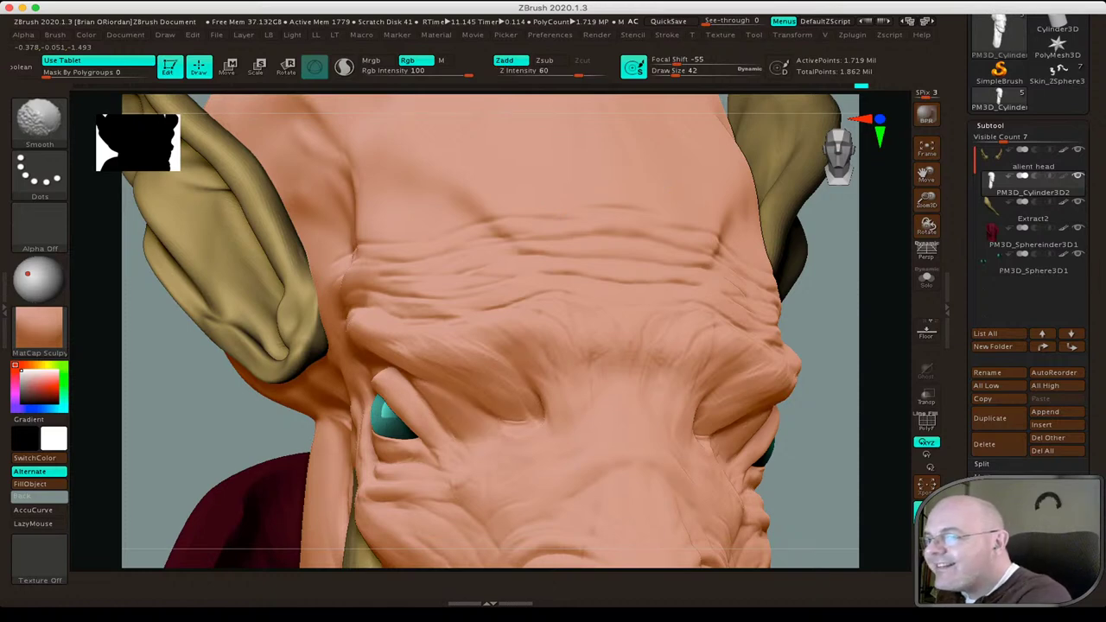
pyautogui.press('shift')
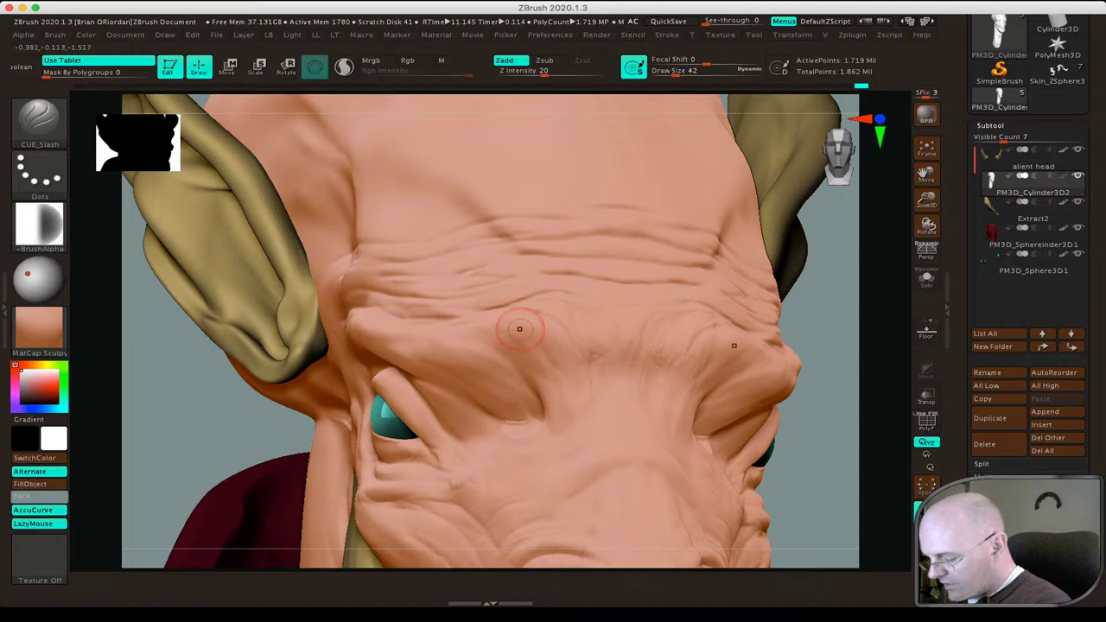
pyautogui.press('b')
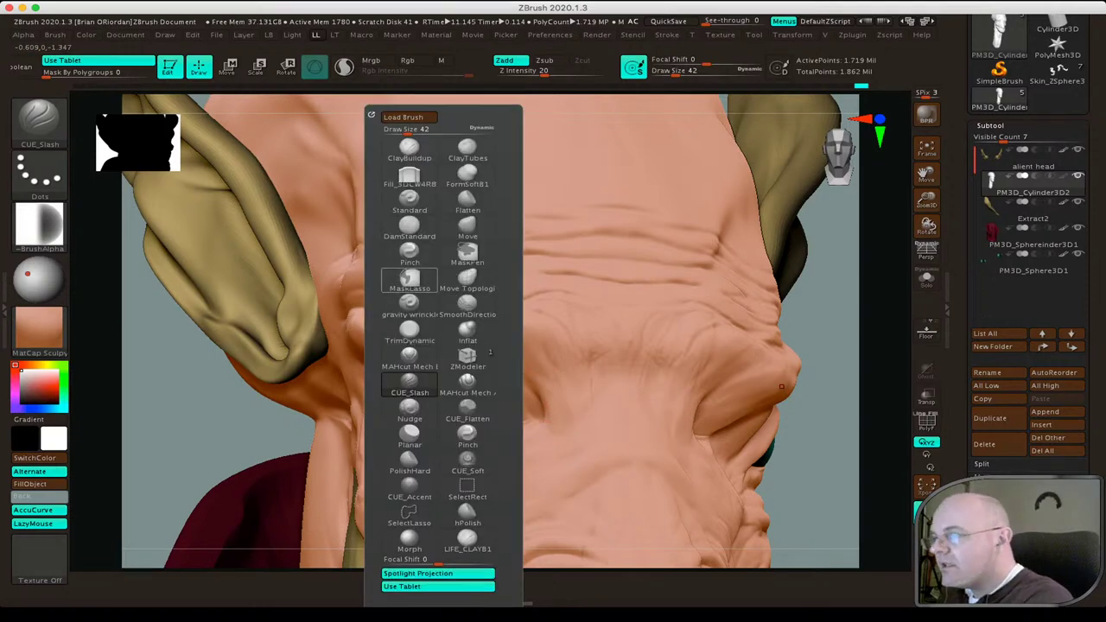
pyautogui.click(410, 227)
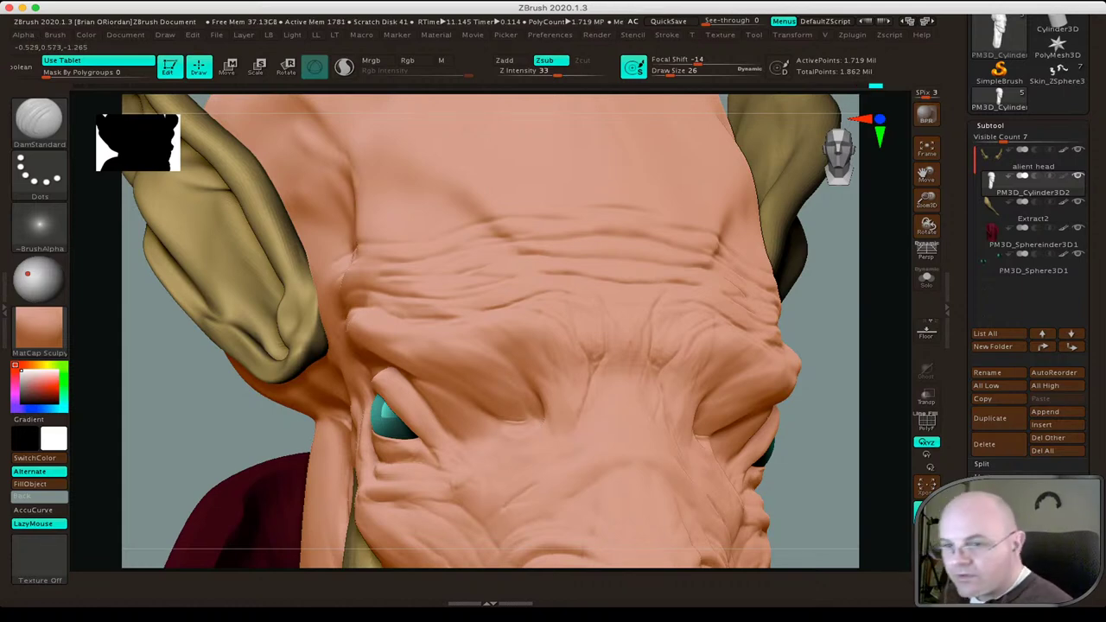
# Apply the cream MatCap Skeleton material to the head.
pyautogui.moveTo(834, 363); pyautogui.dragTo(605, 363)
pyautogui.click(39, 327)
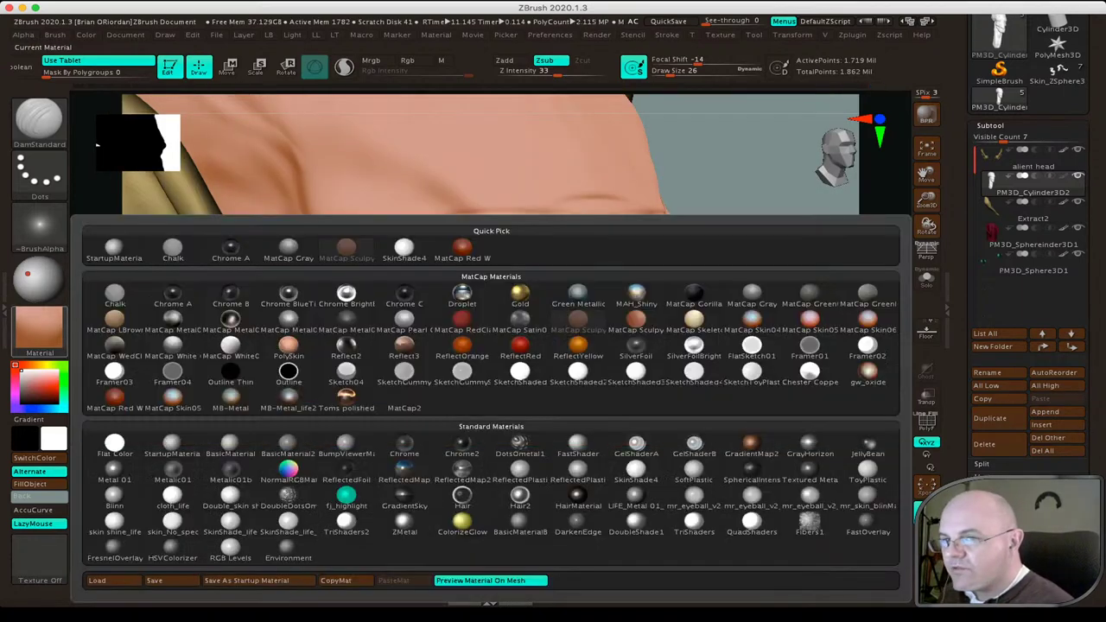
pyautogui.click(39, 327)
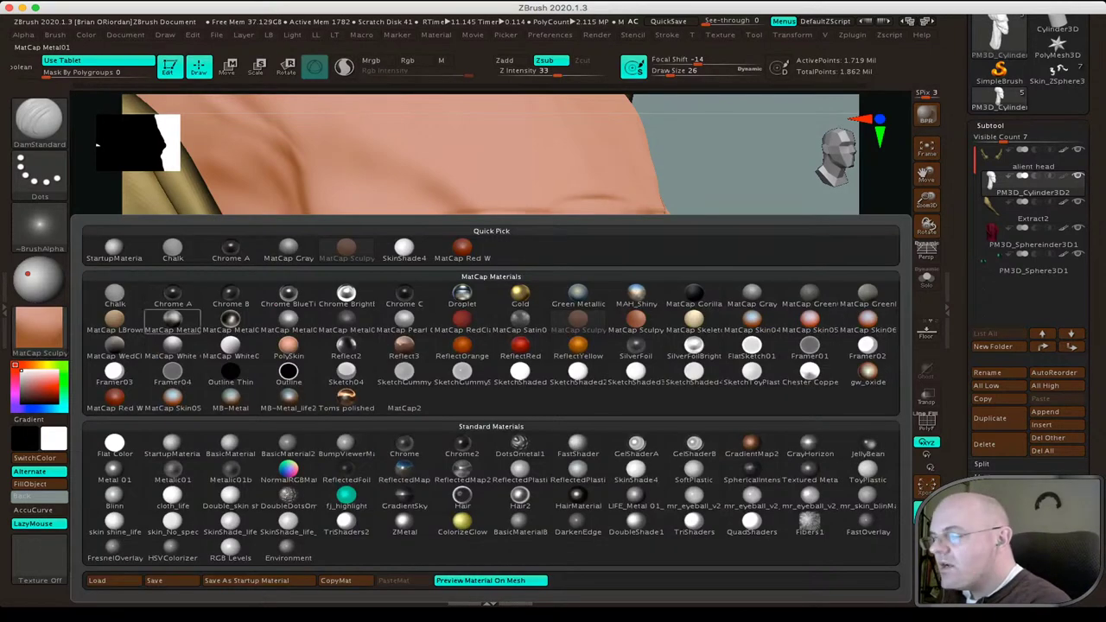
pyautogui.click(694, 321)
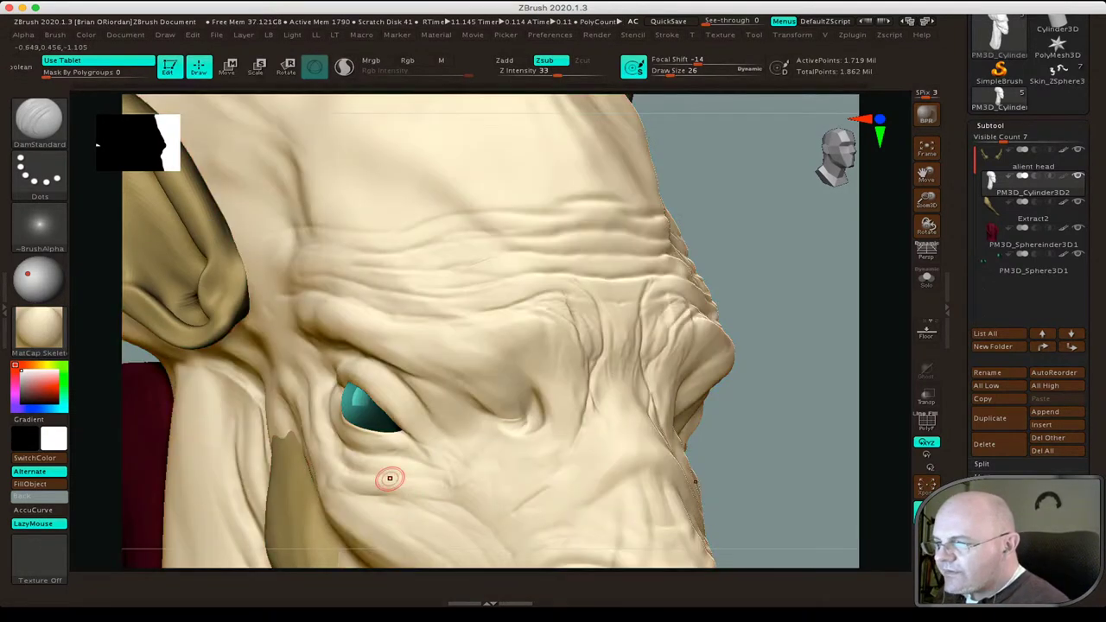
# Carve two fine creases along the cheek wrinkles with DamStandard at size 26.
pyautogui.moveTo(778, 345); pyautogui.dragTo(392, 380)
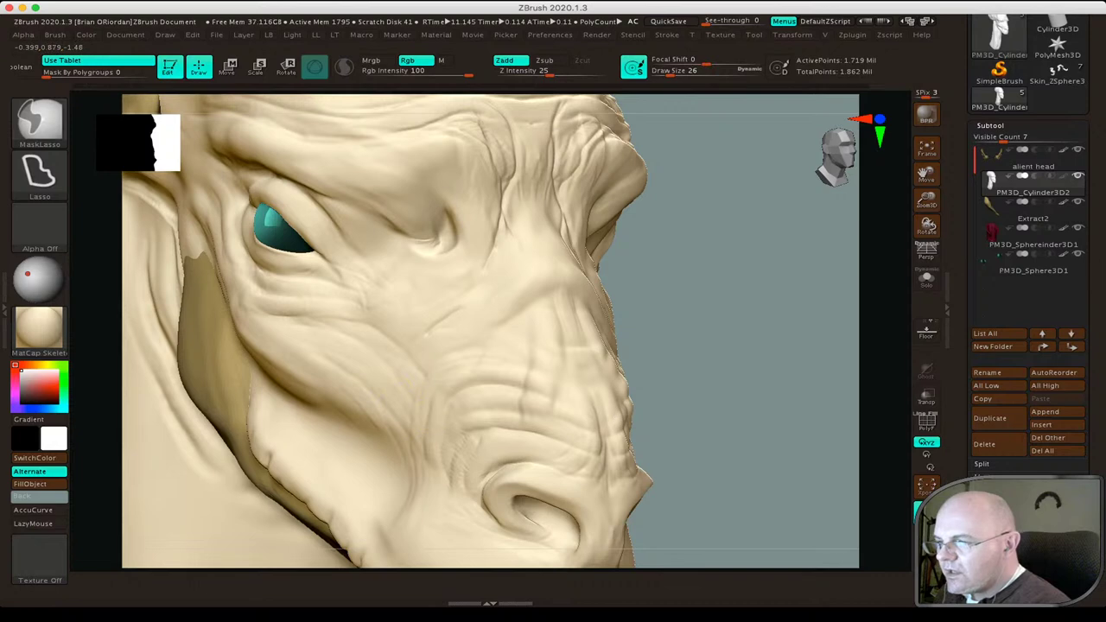
pyautogui.keyDown('ctrl'); pyautogui.moveTo(432, 363); pyautogui.dragTo(385, 388, button='right'); pyautogui.keyUp('ctrl')
pyautogui.press('b')
pyautogui.press('d')
pyautogui.press('s')
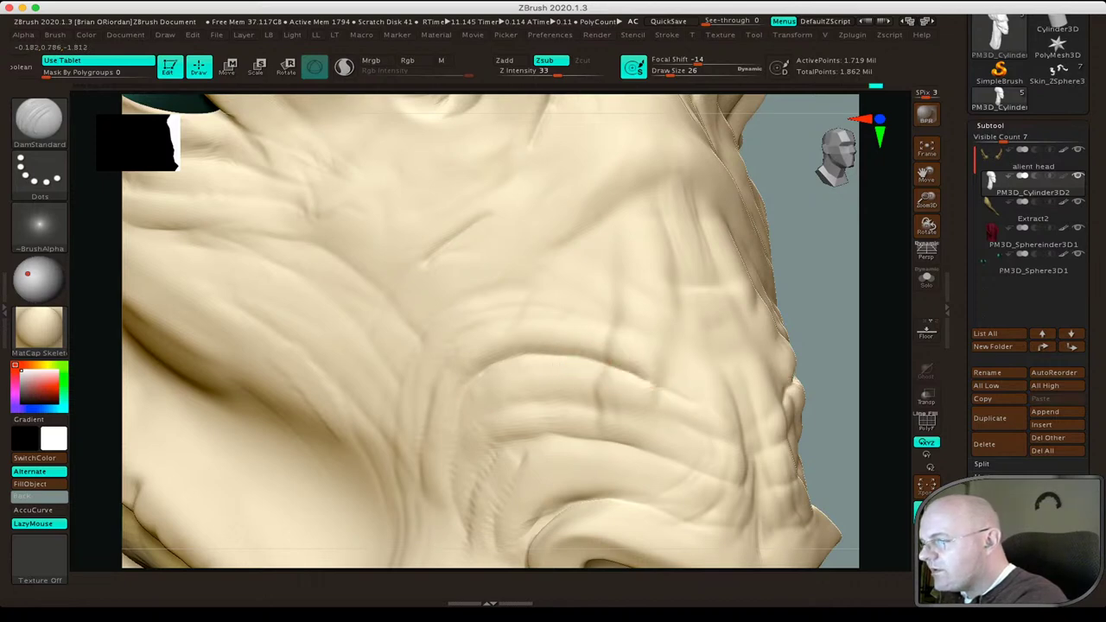
pyautogui.moveTo(786, 378)
pyautogui.mouseDown()
pyautogui.moveTo(655, 375)
pyautogui.moveTo(741, 400)
pyautogui.mouseUp()
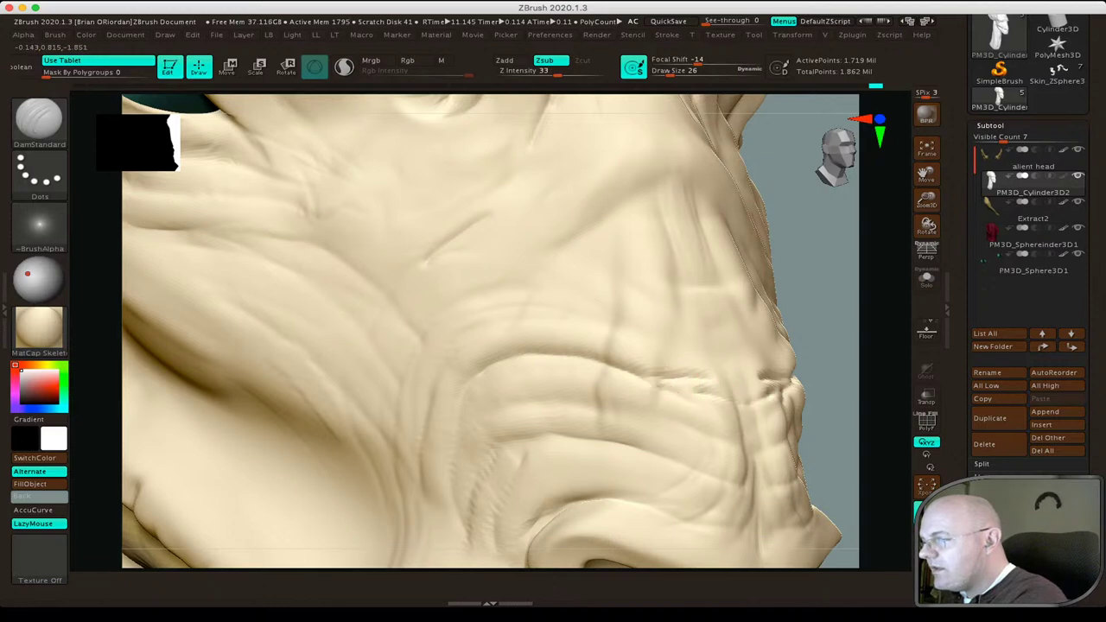
pyautogui.moveTo(674, 390)
pyautogui.mouseDown()
pyautogui.moveTo(766, 381)
pyautogui.moveTo(667, 388)
pyautogui.mouseUp()
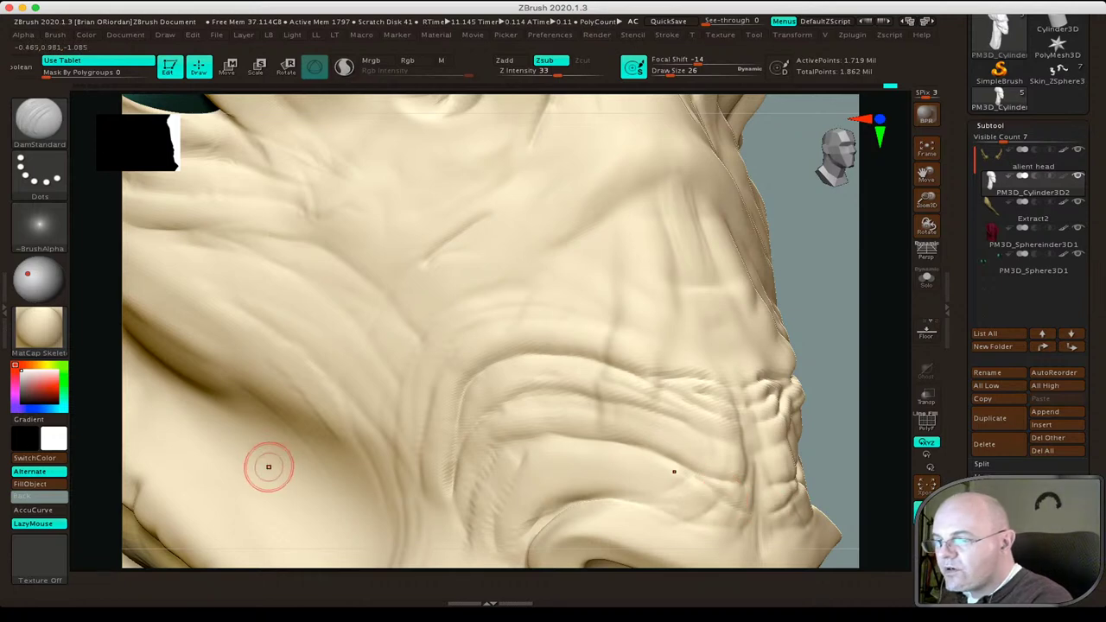
pyautogui.moveTo(311, 458); pyautogui.dragTo(369, 389, button='right')
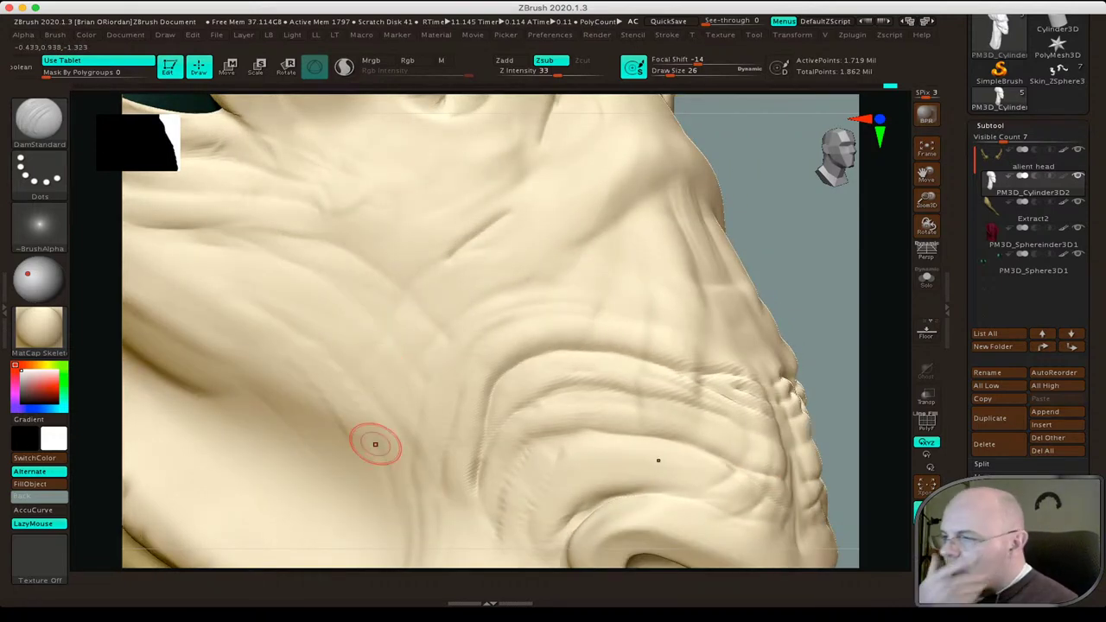
pyautogui.click(39, 328)
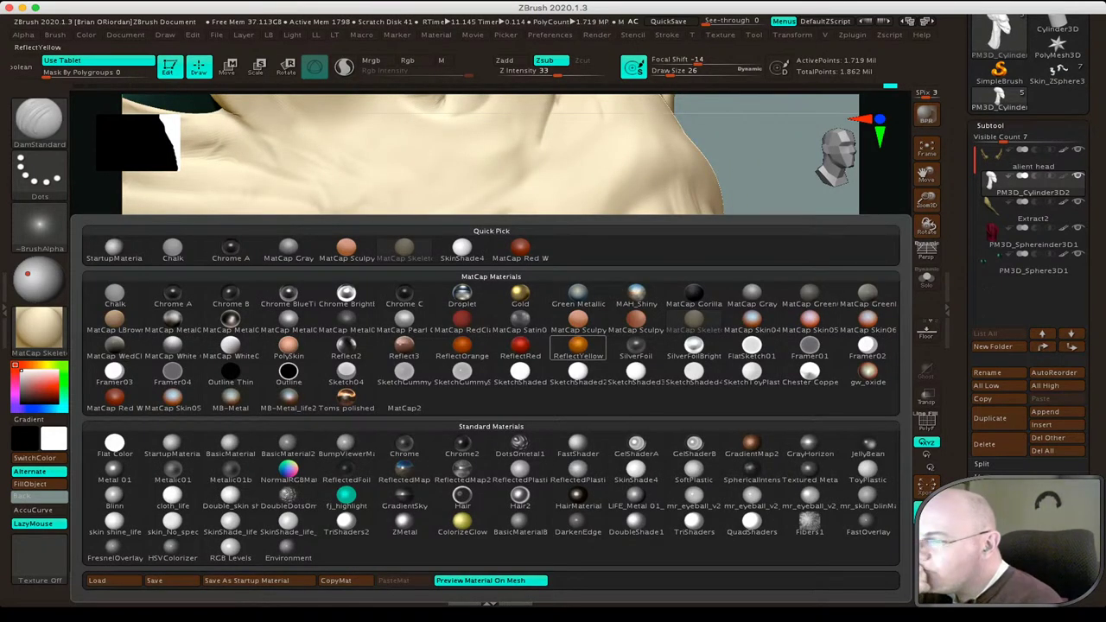
# Switch the head to the grey BasicMaterial, nudge the light, and show the head's Geometry settings.
pyautogui.click(578, 350)
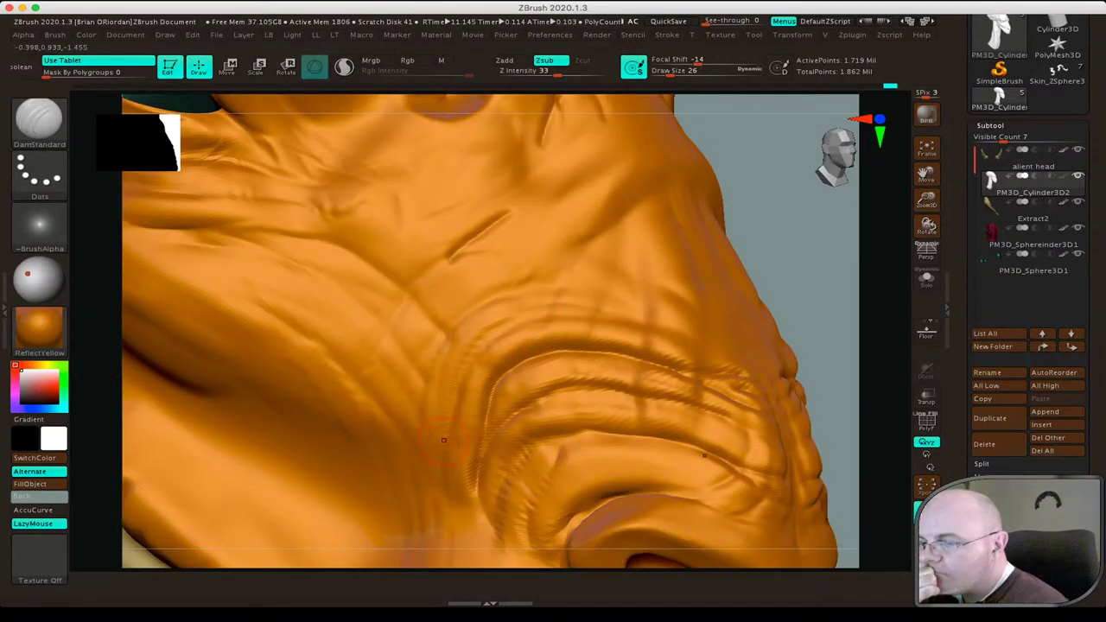
pyautogui.click(39, 329)
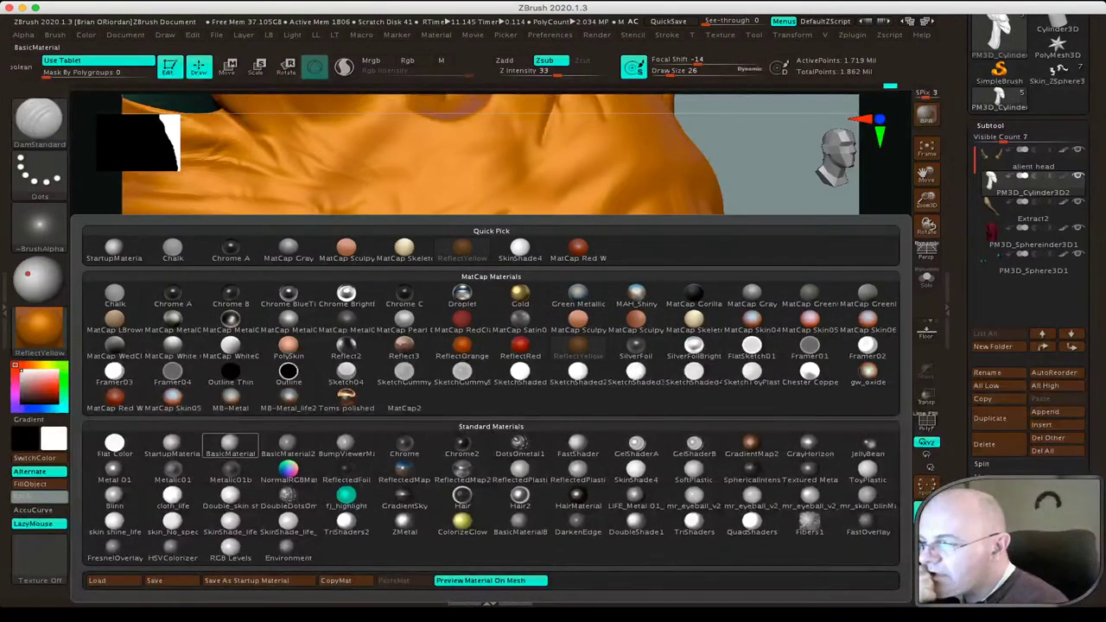
pyautogui.click(579, 351)
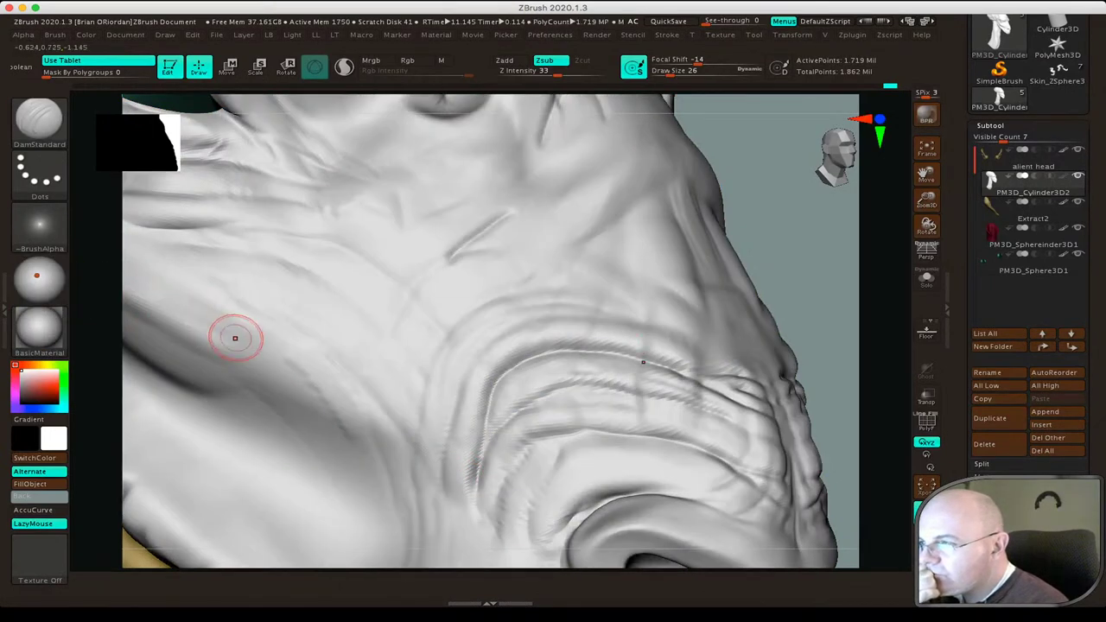
pyautogui.click(37, 271)
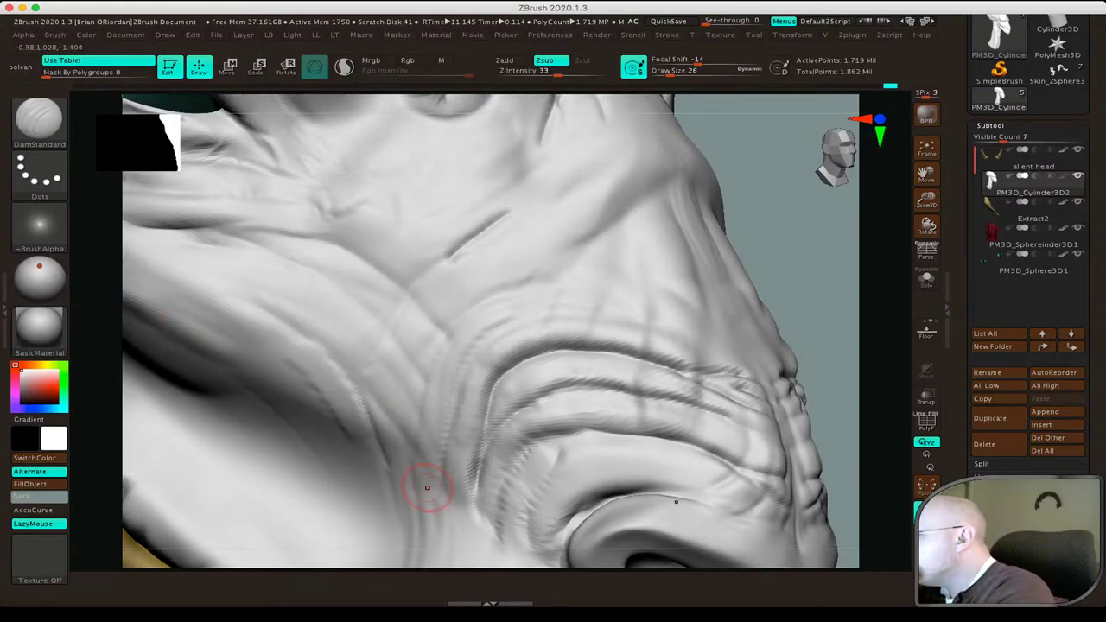
pyautogui.click(991, 127)
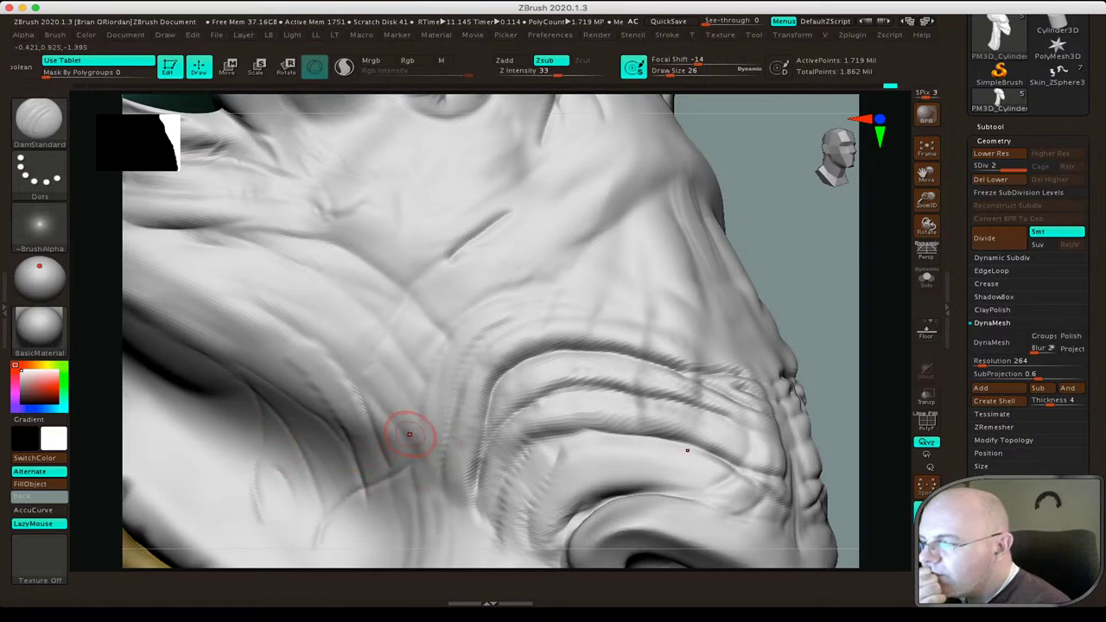
# Carve one more down-left crease, then switch to the additive Standard brush at size 332, intensity 17.
pyautogui.moveTo(410, 434); pyautogui.dragTo(368, 455)
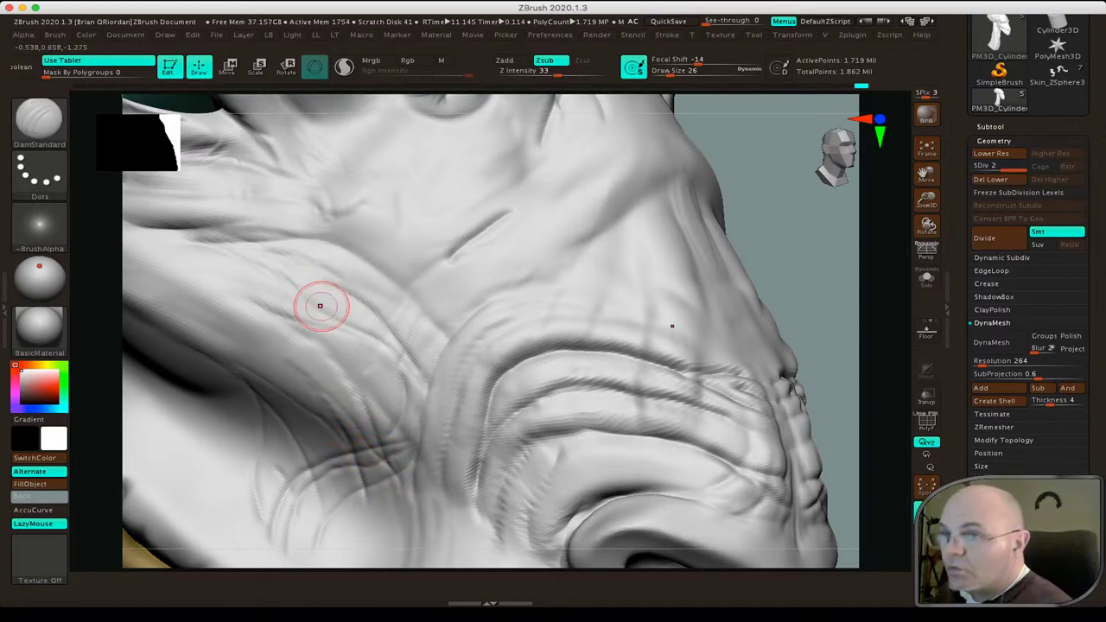
pyautogui.press('b')
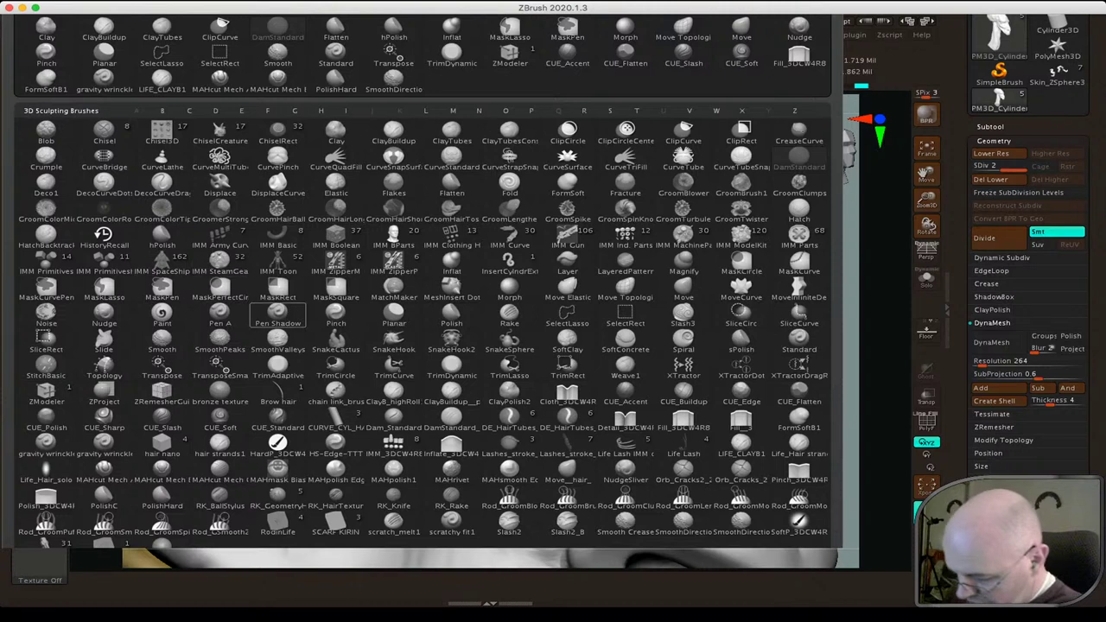
pyautogui.press('b')
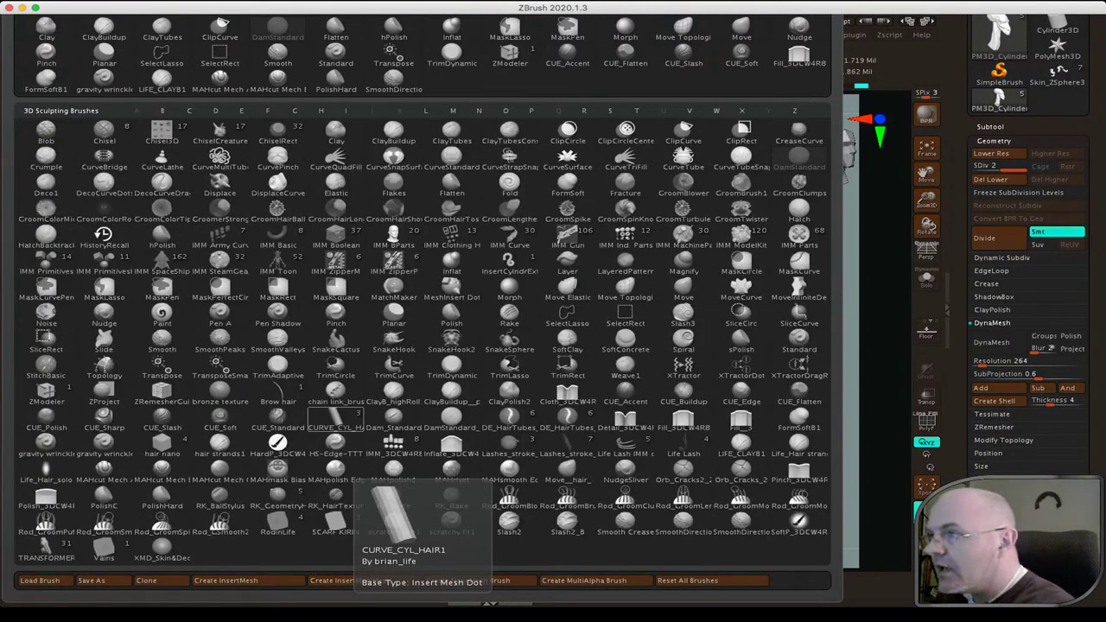
pyautogui.press('t')
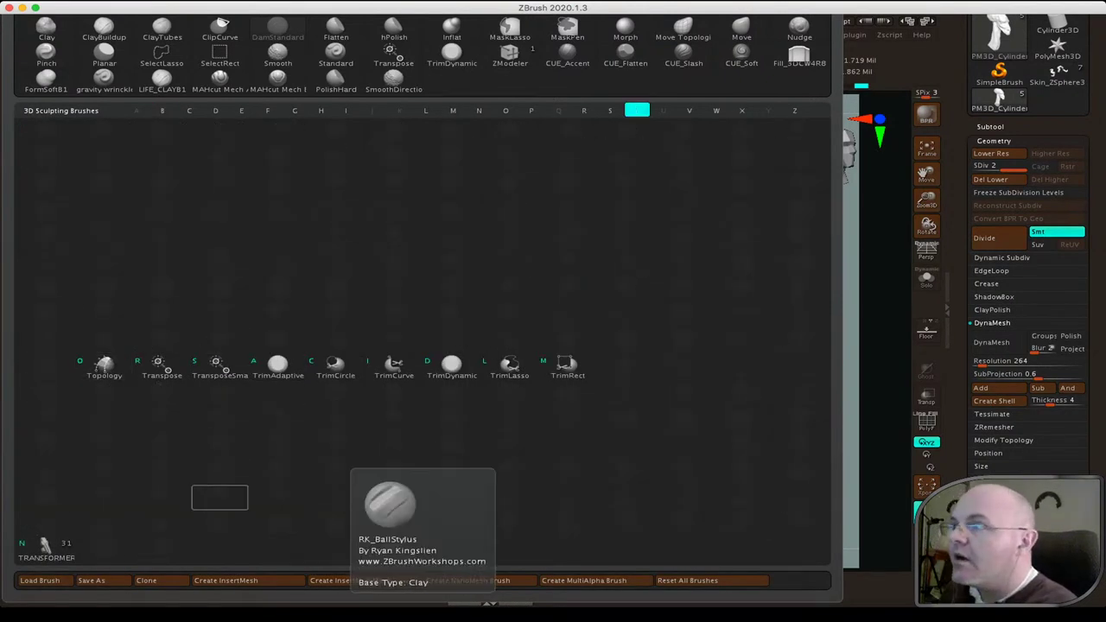
pyautogui.press('Escape')
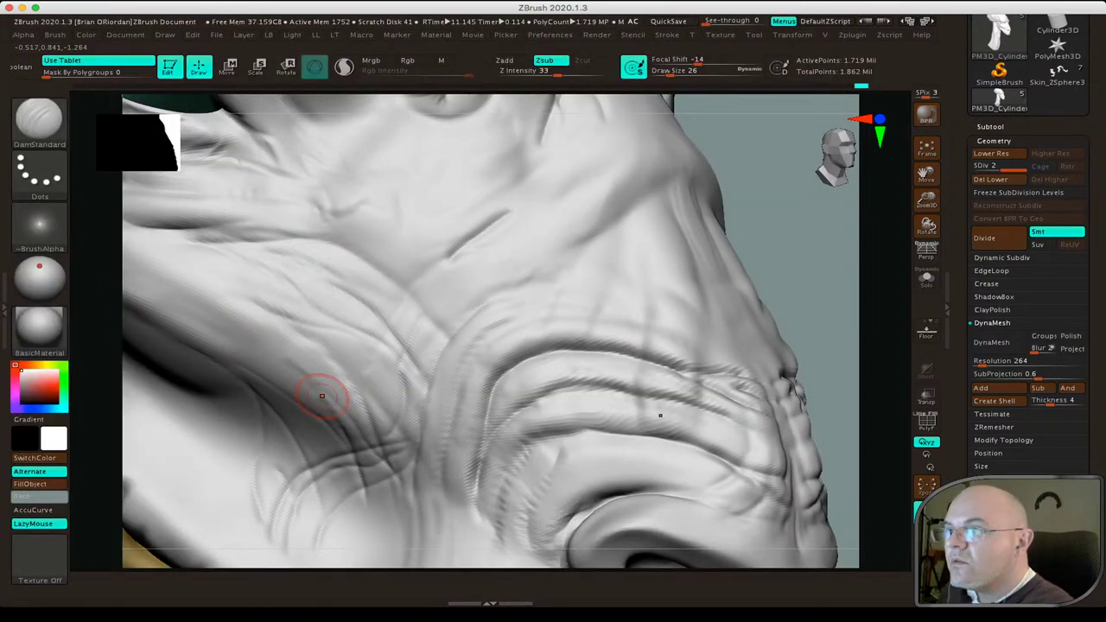
pyautogui.press('b')
pyautogui.click(312, 198)
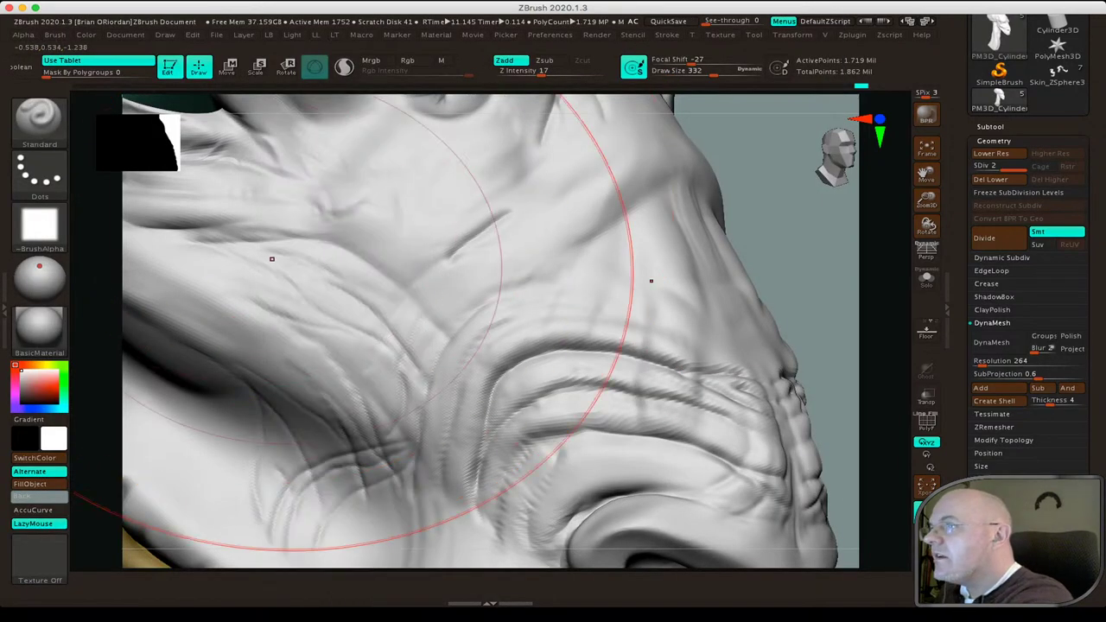
# Raise two creases along the brow with a larger Standard brush, then Divide to about 6.88 million points.
pyautogui.moveTo(657, 70); pyautogui.dragTo(660, 70)
pyautogui.moveTo(493, 376); pyautogui.dragTo(437, 373, button='right')
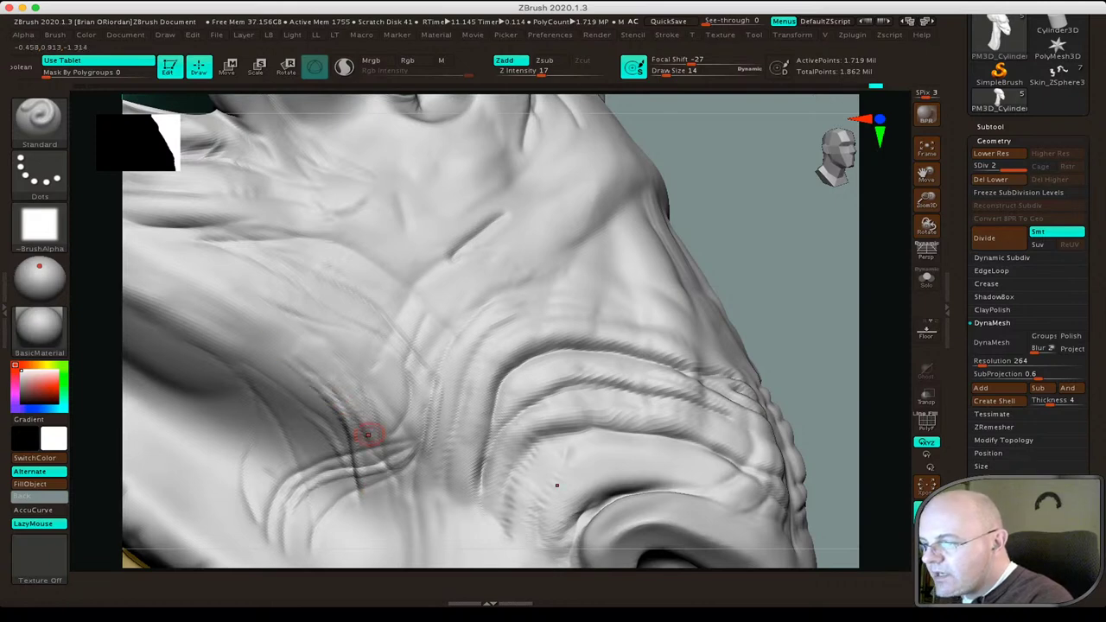
pyautogui.moveTo(338, 378); pyautogui.dragTo(355, 489)
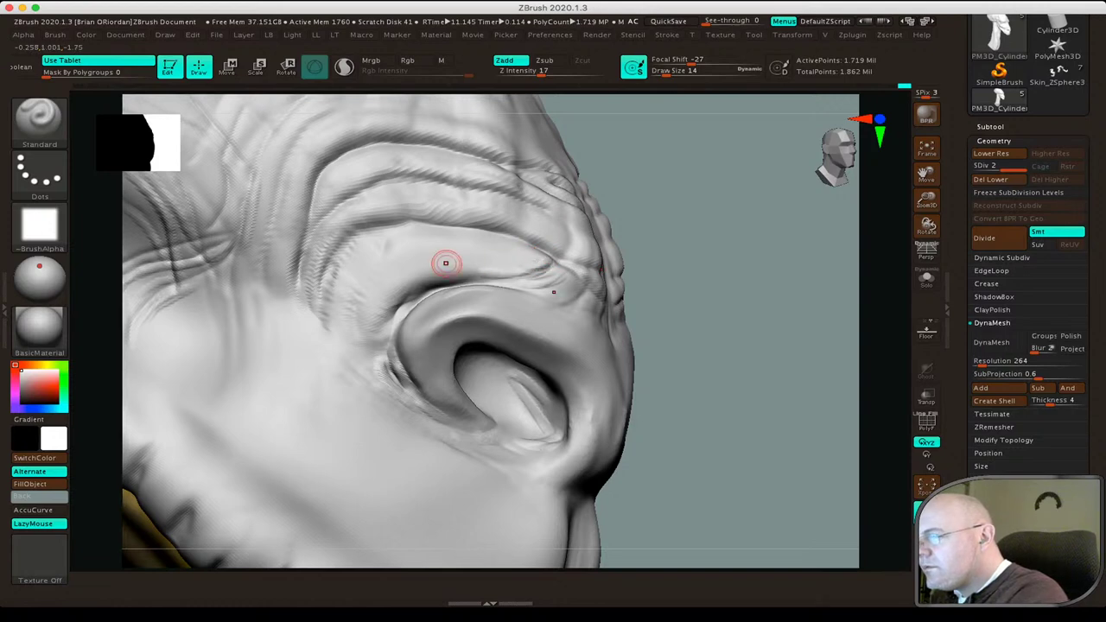
pyautogui.moveTo(424, 264); pyautogui.dragTo(483, 245)
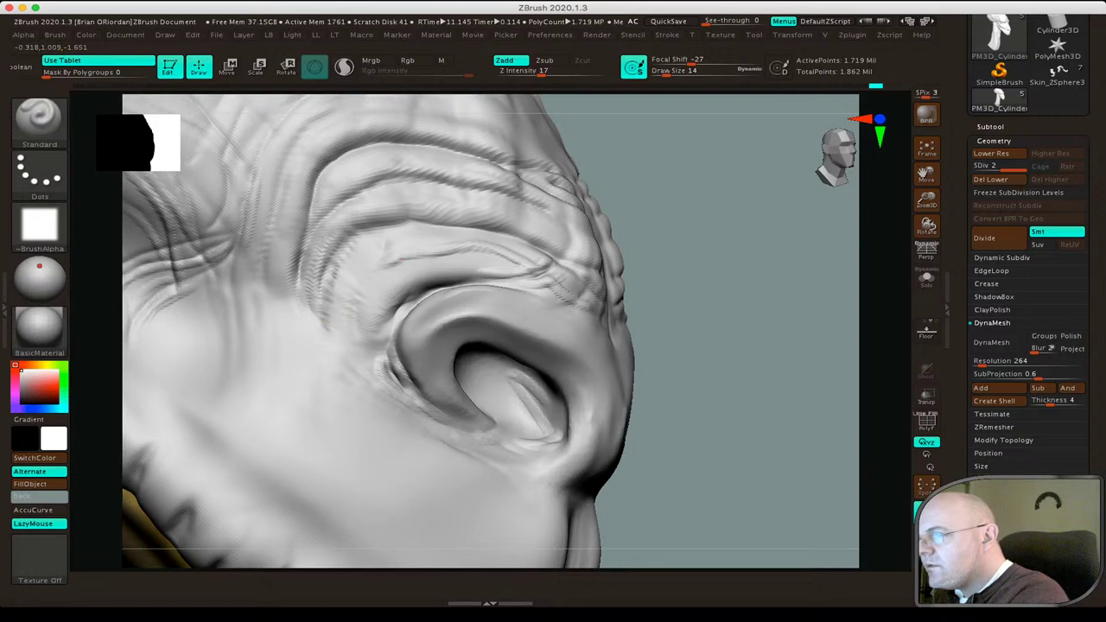
pyautogui.hotkey('ctrl', 'd')
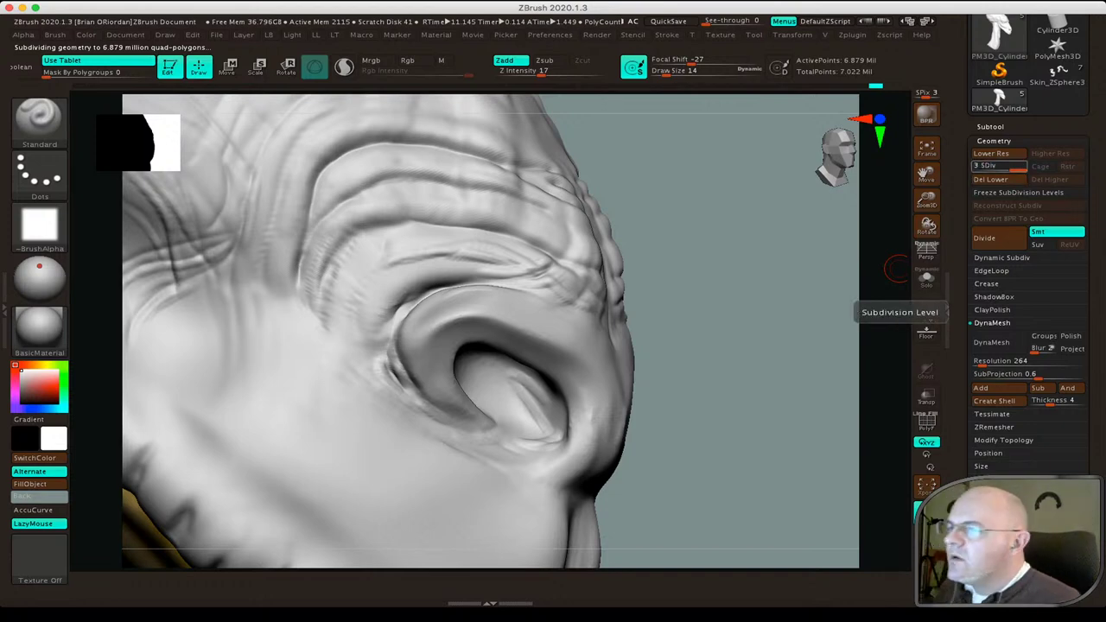
# Select DamStandard and carve, then soften, a crease in the cheek below the brow.
pyautogui.press('shift')
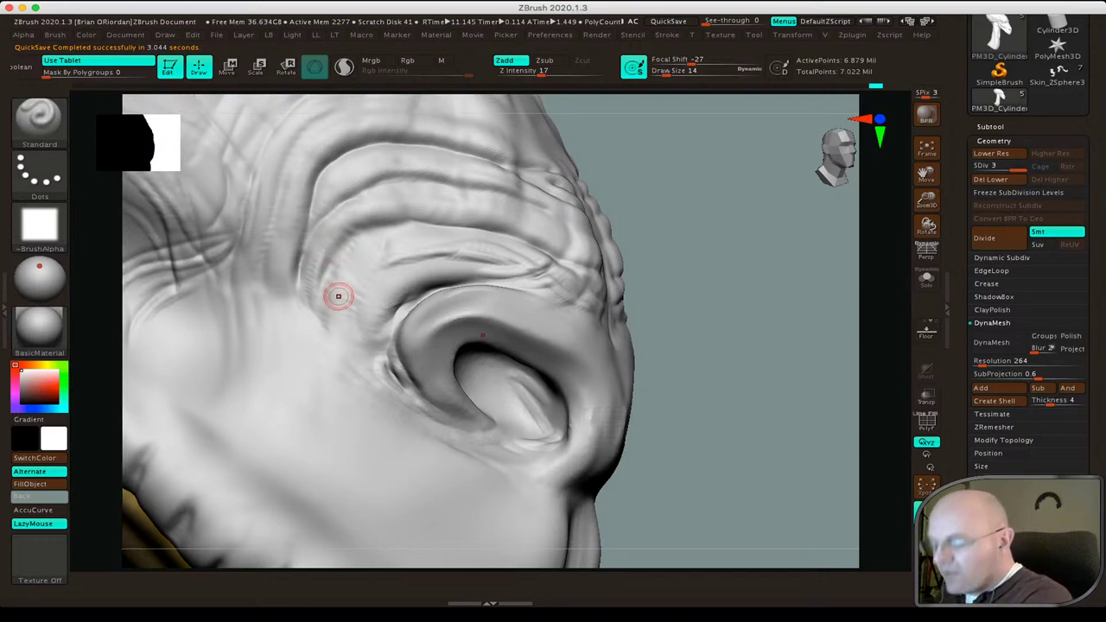
pyautogui.press('b')
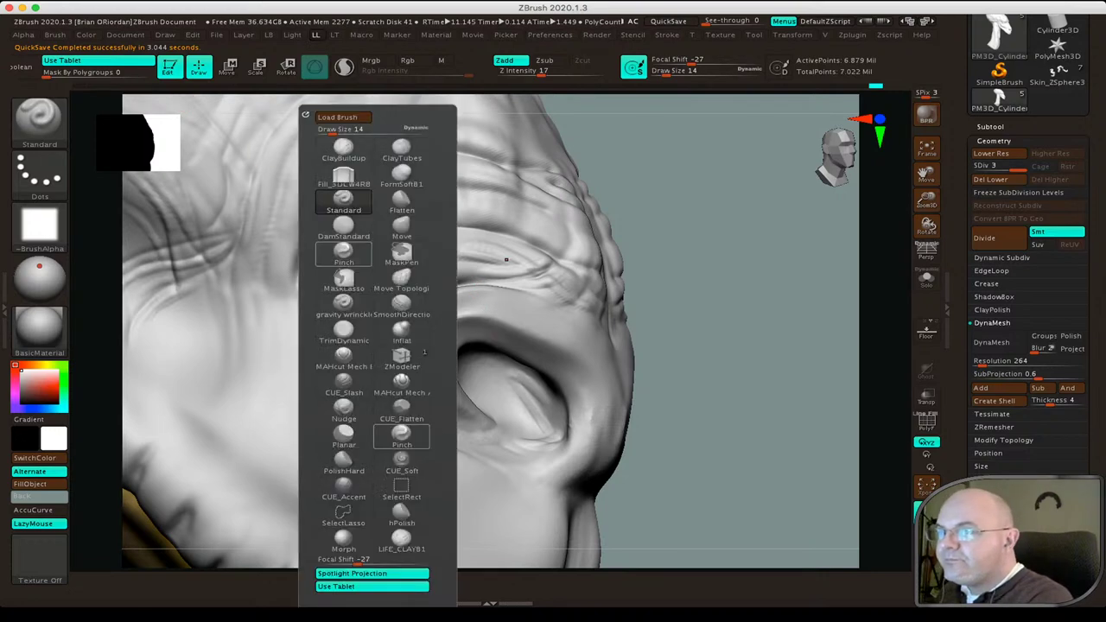
pyautogui.click(344, 227)
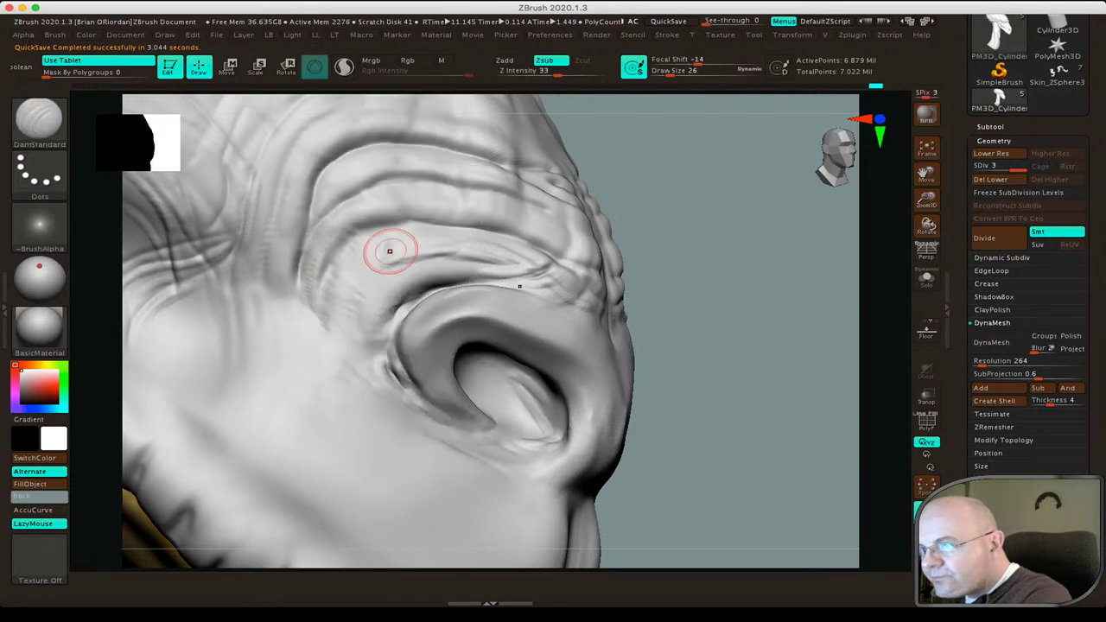
pyautogui.moveTo(377, 271); pyautogui.dragTo(346, 366)
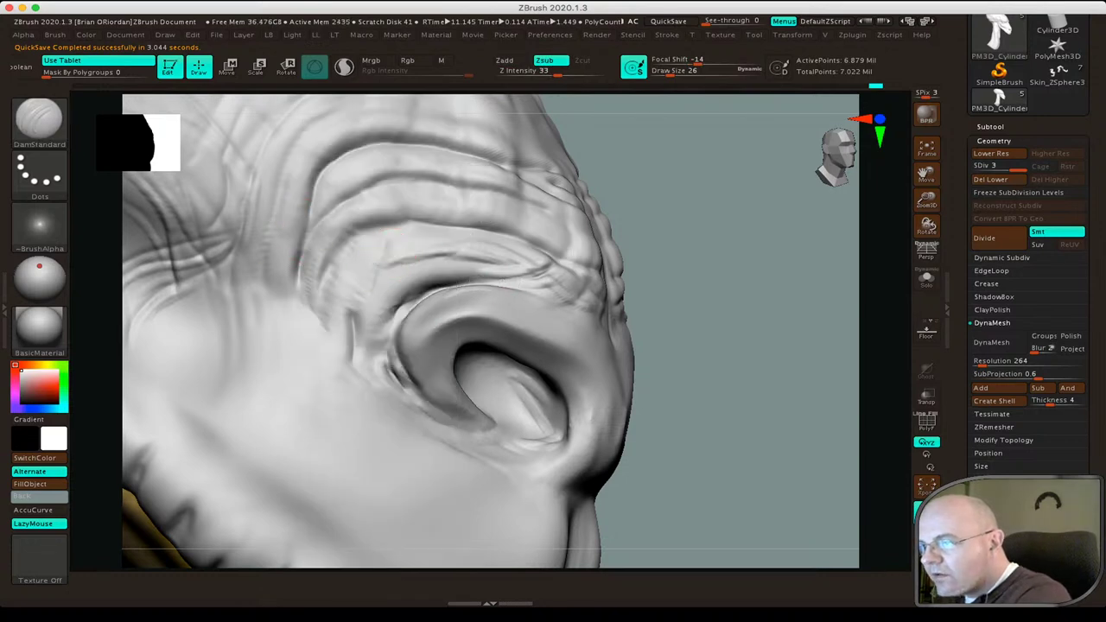
pyautogui.keyDown('shift'); pyautogui.moveTo(395, 296); pyautogui.dragTo(372, 346); pyautogui.keyUp('shift')
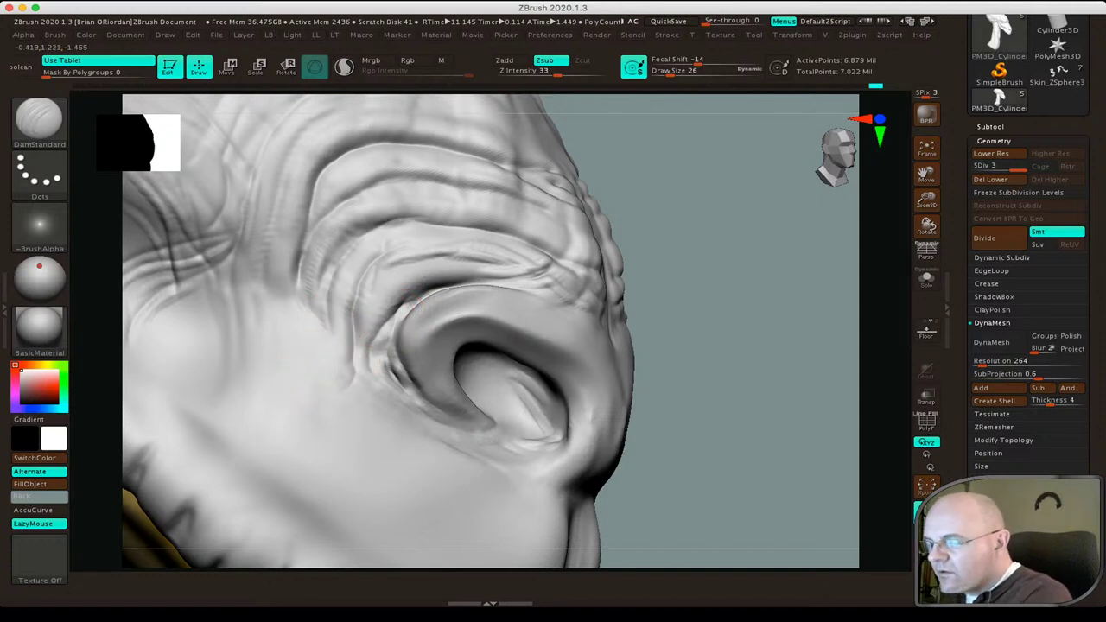
# Carve several short vertical and horizontal creases across the lower cheek near the jaw.
pyautogui.keyDown('alt'); pyautogui.moveTo(290, 421); pyautogui.dragTo(376, 354); pyautogui.keyUp('alt')
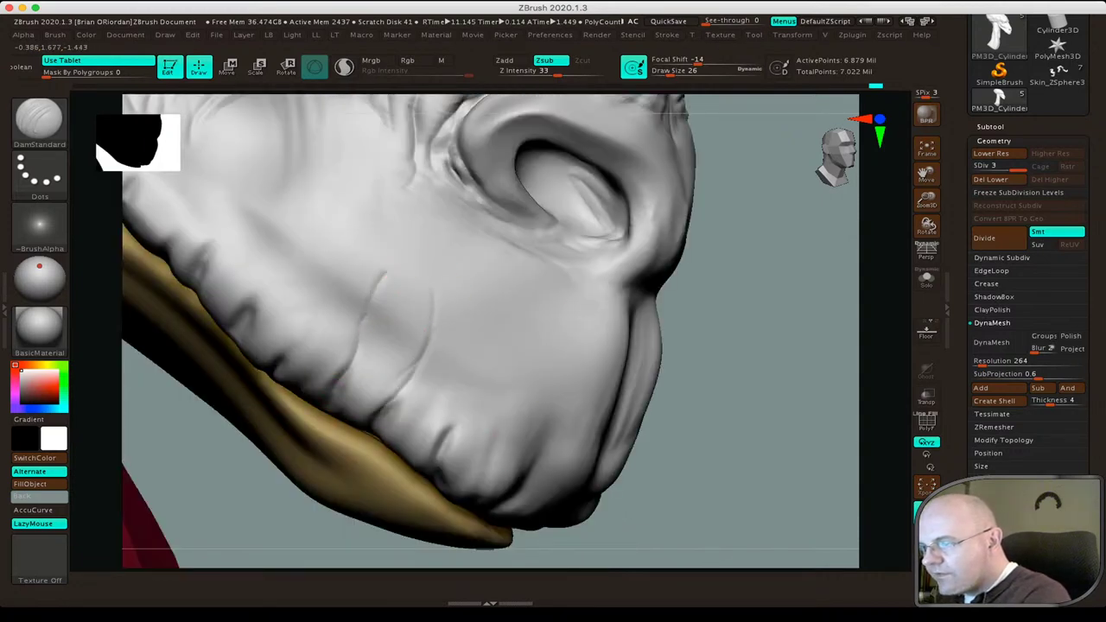
pyautogui.moveTo(312, 313); pyautogui.dragTo(298, 354)
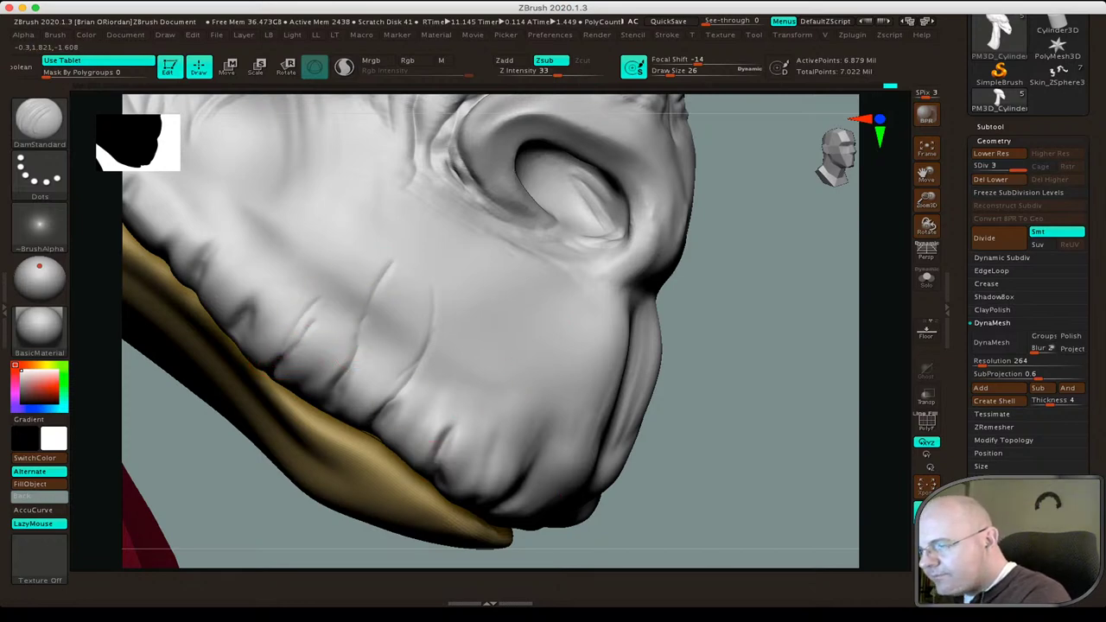
pyautogui.moveTo(458, 418); pyautogui.dragTo(460, 300)
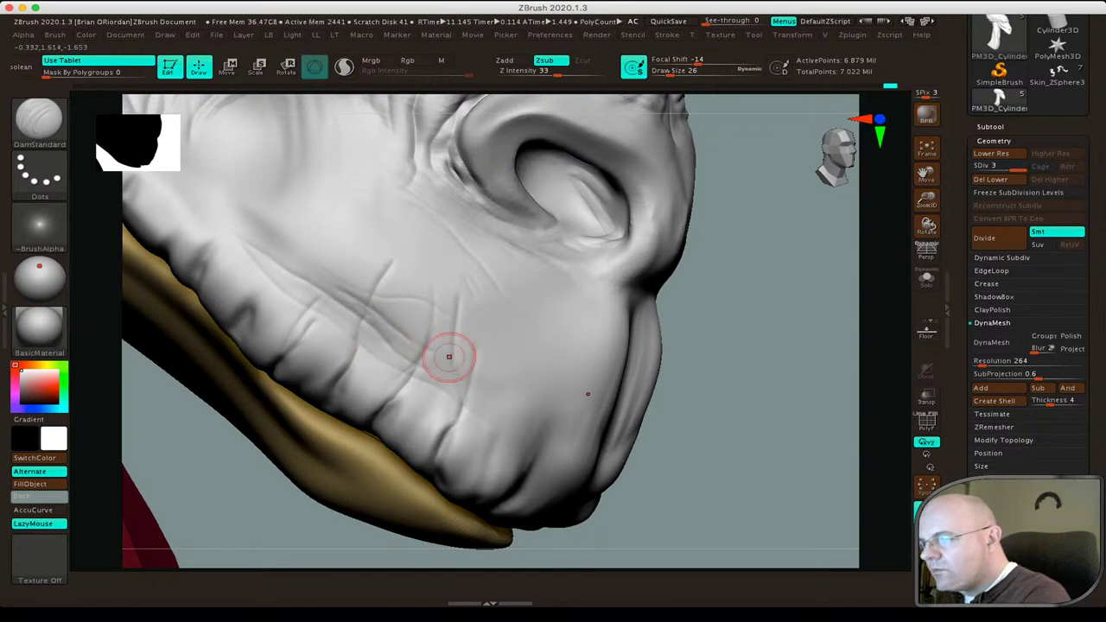
pyautogui.moveTo(401, 330); pyautogui.dragTo(450, 332)
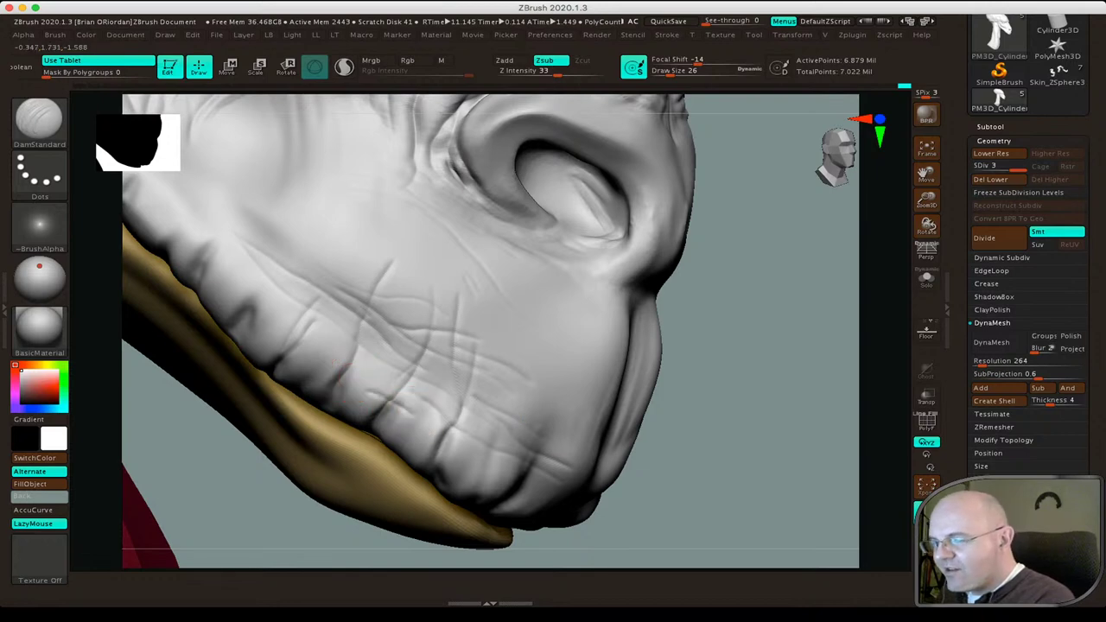
pyautogui.moveTo(395, 396); pyautogui.dragTo(424, 430)
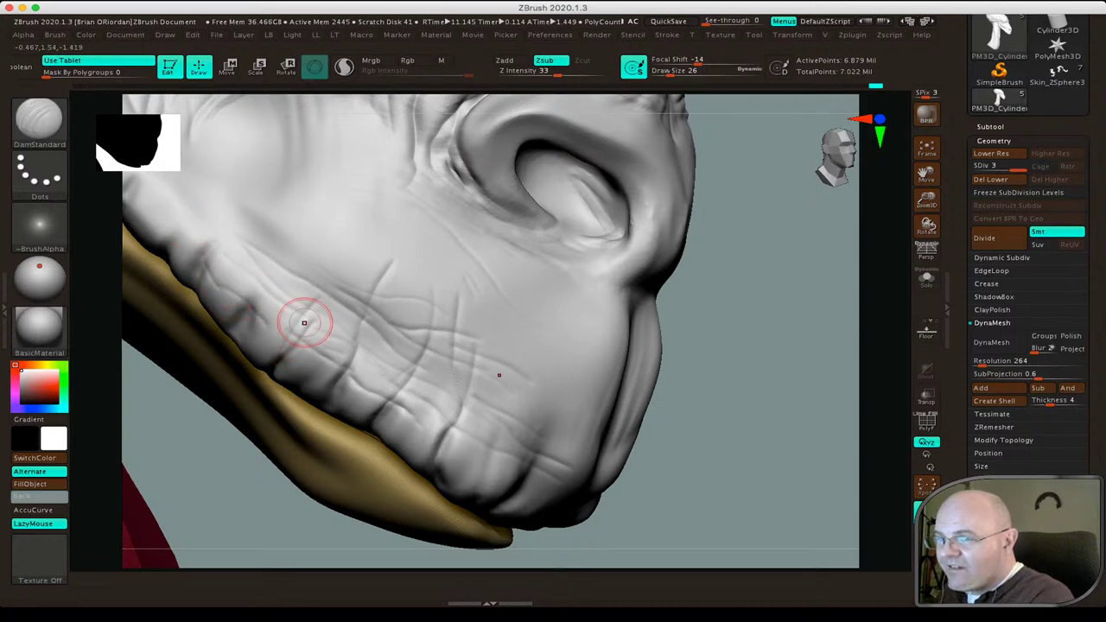
pyautogui.moveTo(277, 321); pyautogui.dragTo(245, 263)
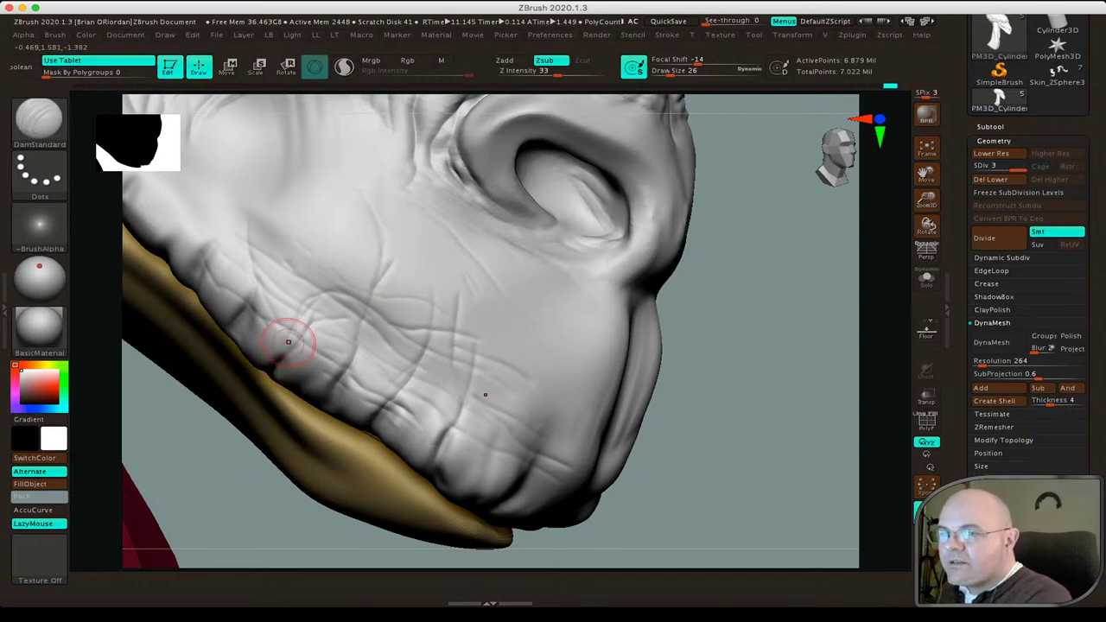
pyautogui.press('b')
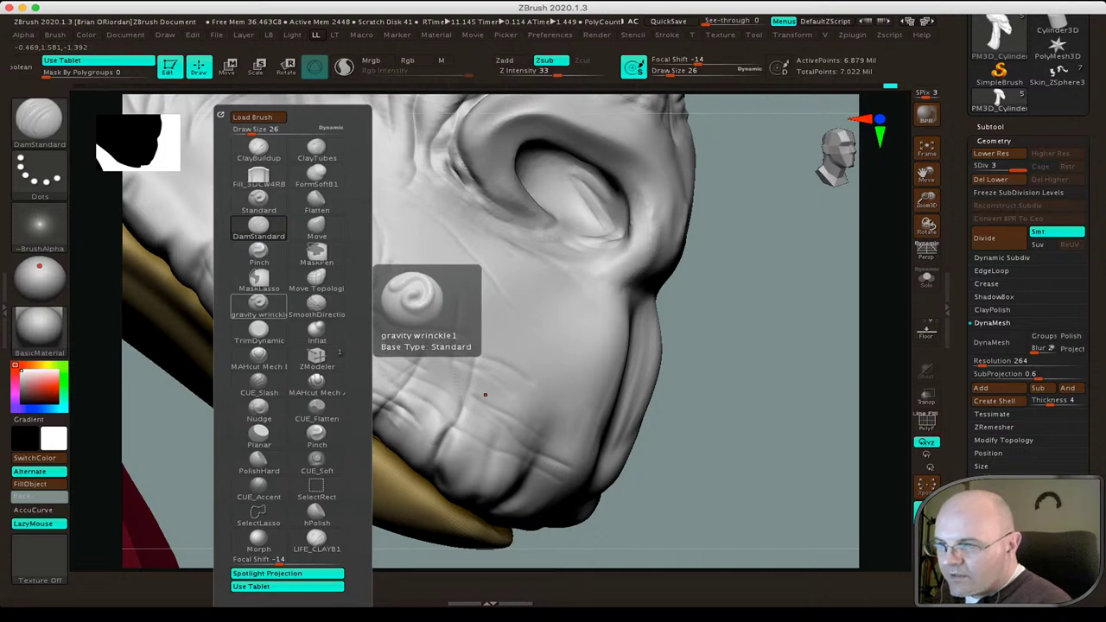
# Add a faint wrinkle across the nose bridge with the gravity wrinckle1 brush at half size.
pyautogui.click(258, 304)
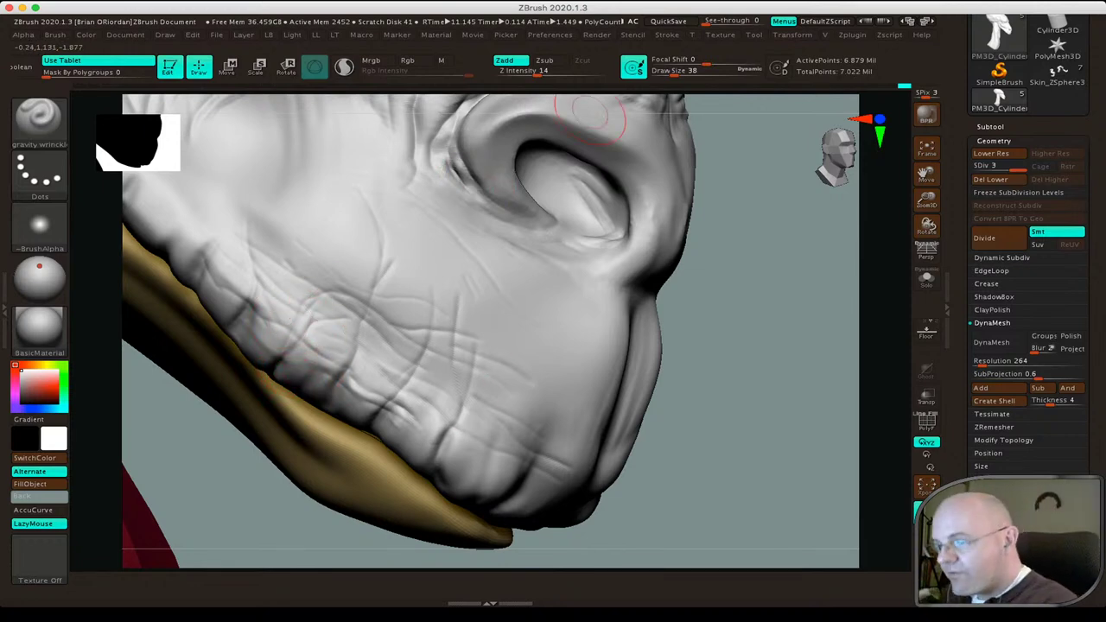
pyautogui.moveTo(683, 70); pyautogui.dragTo(665, 70)
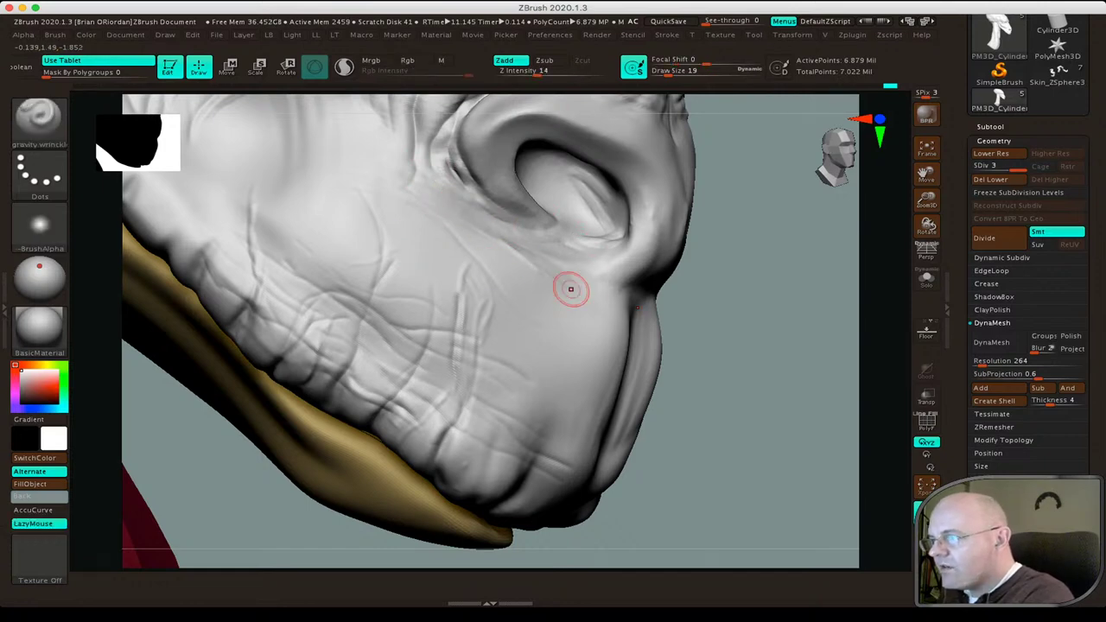
pyautogui.moveTo(760, 389); pyautogui.dragTo(605, 345)
pyautogui.moveTo(761, 389)
pyautogui.keyDown('alt'); pyautogui.mouseDown()
pyautogui.moveTo(761, 303)
pyautogui.moveTo(545, 260)
pyautogui.mouseUp(); pyautogui.keyUp('alt')
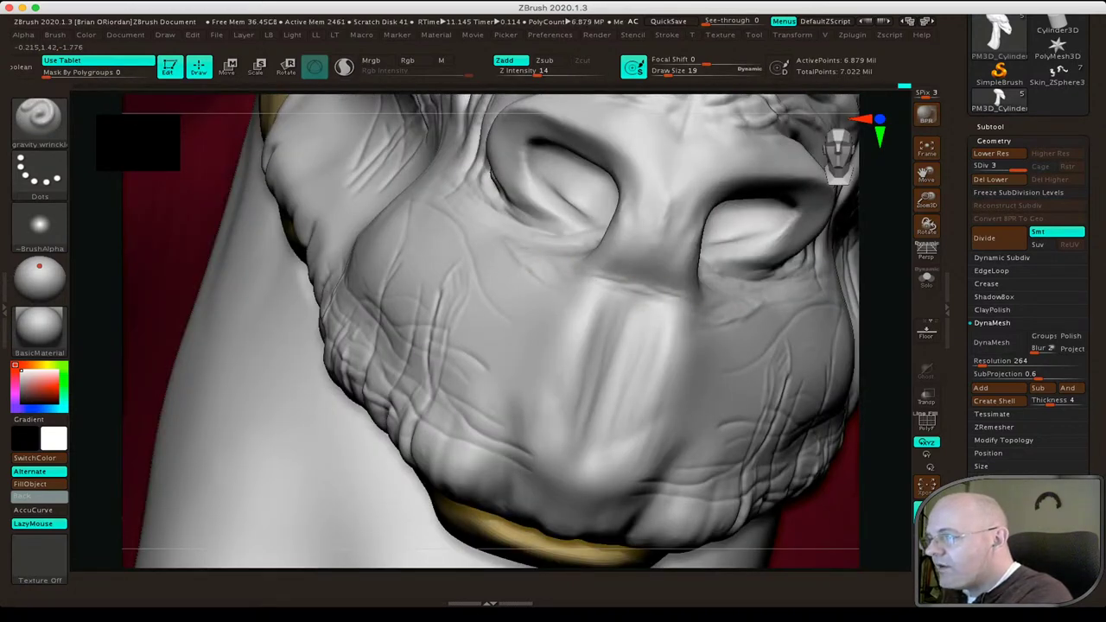
pyautogui.moveTo(662, 322); pyautogui.dragTo(619, 320)
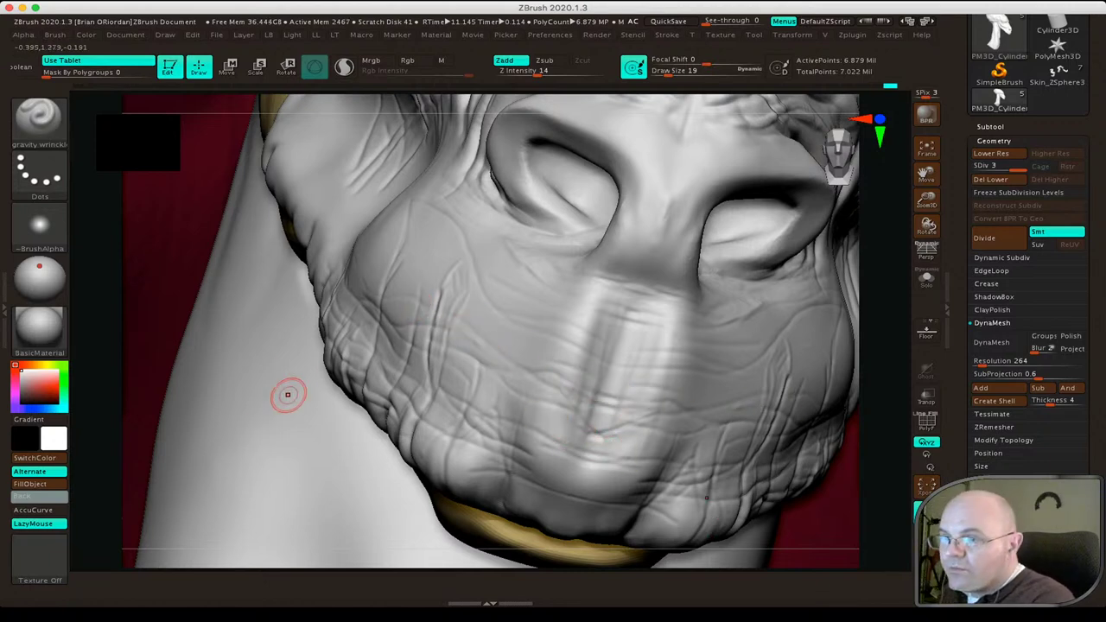
# Switch back to the Standard brush and smooth down the wrinkles on the chin.
pyautogui.press('b')
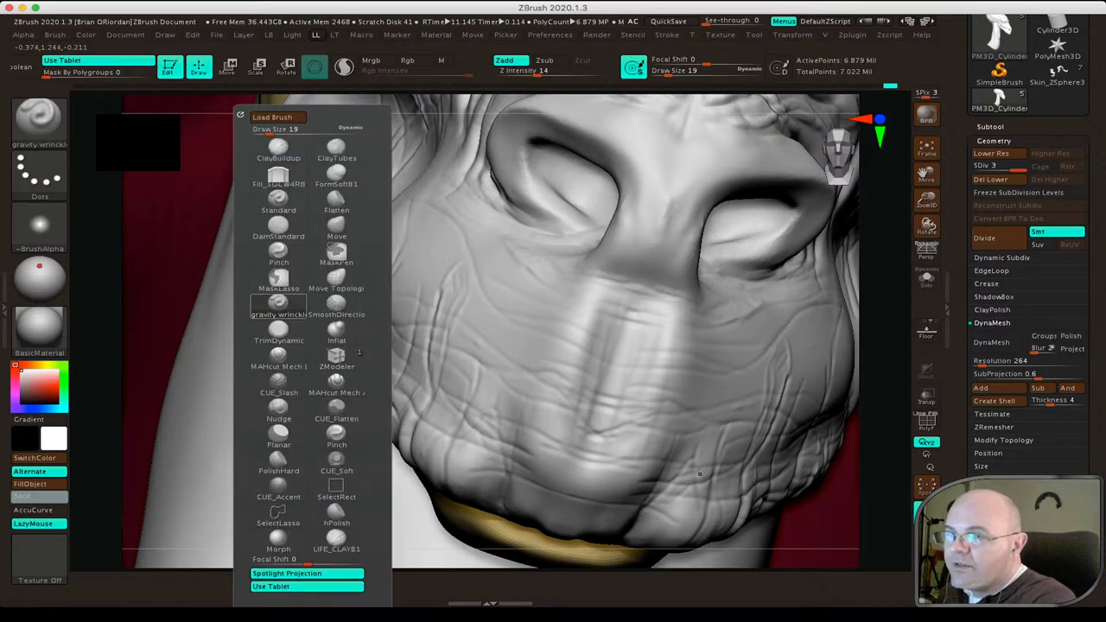
pyautogui.click(278, 199)
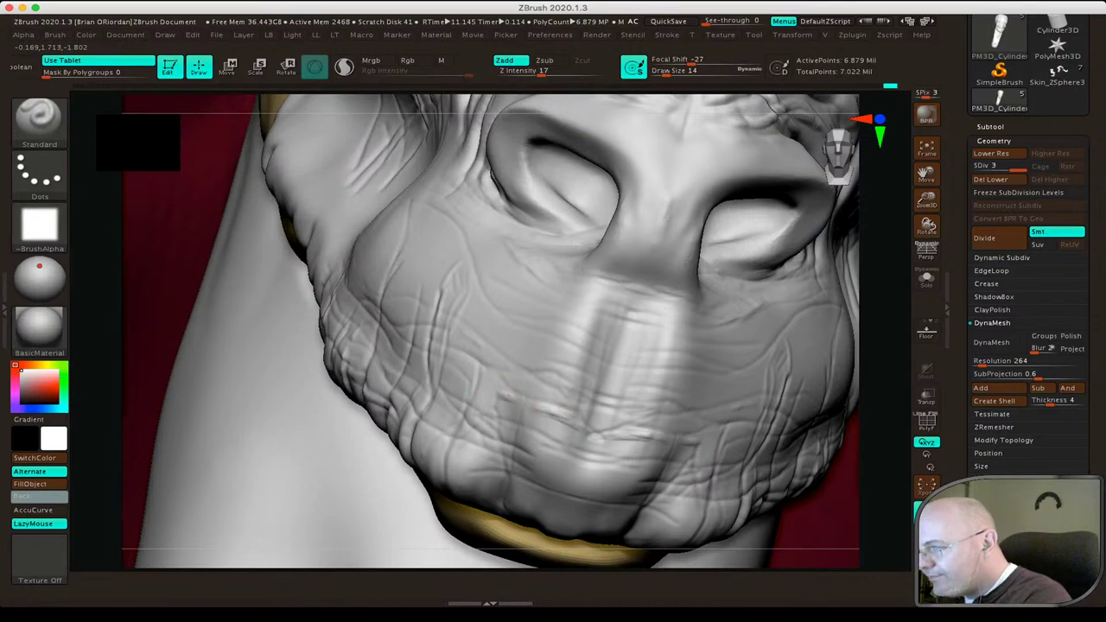
pyautogui.keyDown('shift'); pyautogui.moveTo(560, 425); pyautogui.dragTo(505, 425); pyautogui.keyUp('shift')
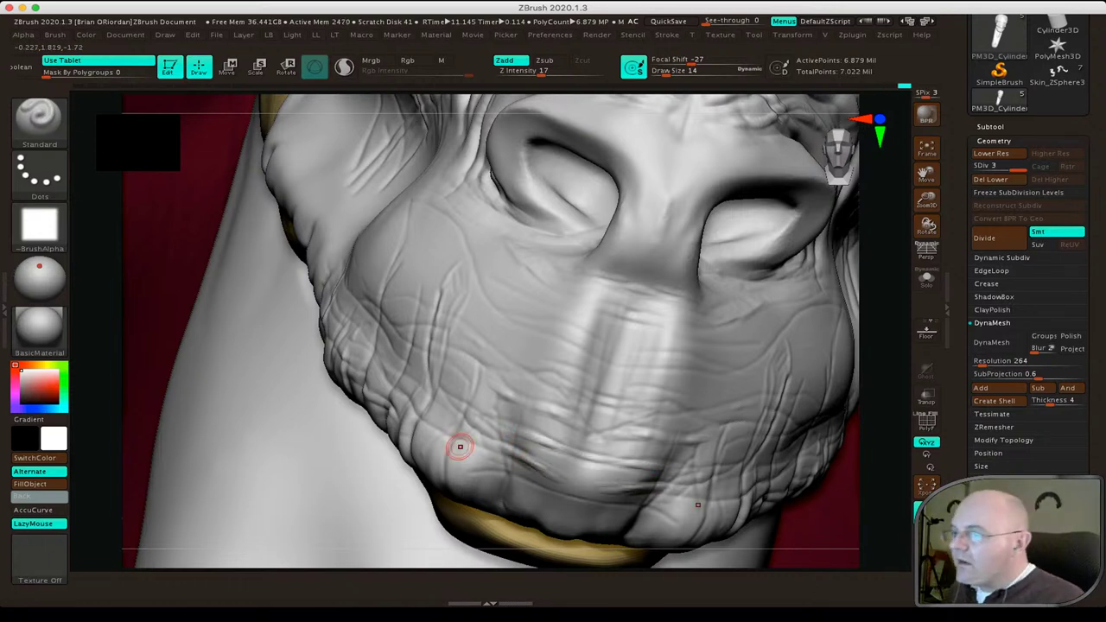
# Frame the bust in side profile and make the alien head the active subtool.
pyautogui.press('f')
pyautogui.moveTo(735, 346); pyautogui.dragTo(847, 345)
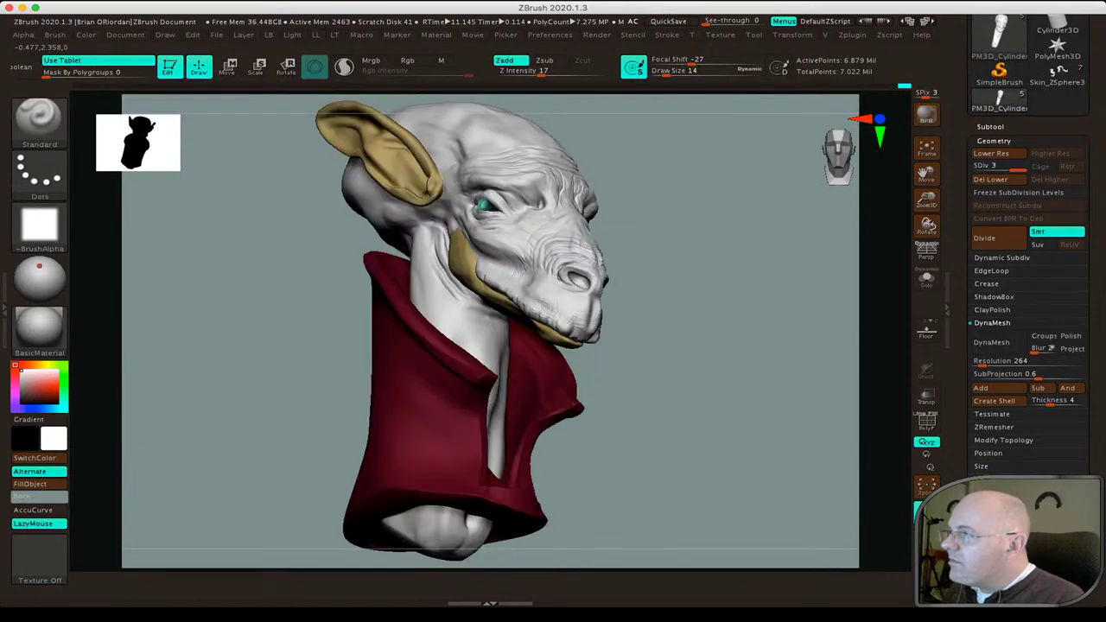
pyautogui.click(991, 126)
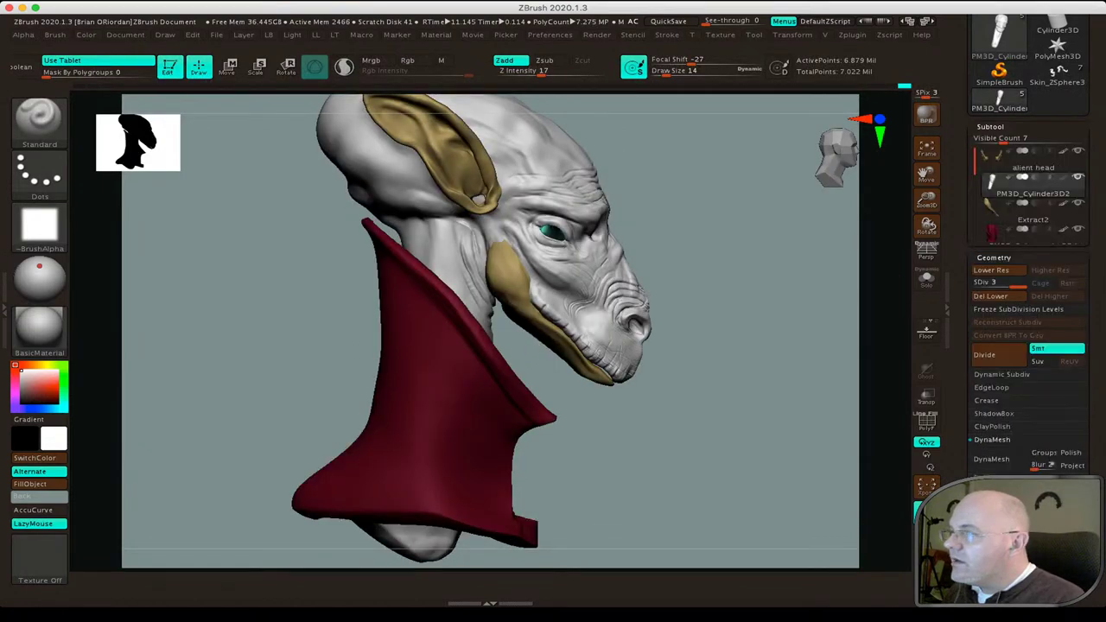
pyautogui.click(1029, 177)
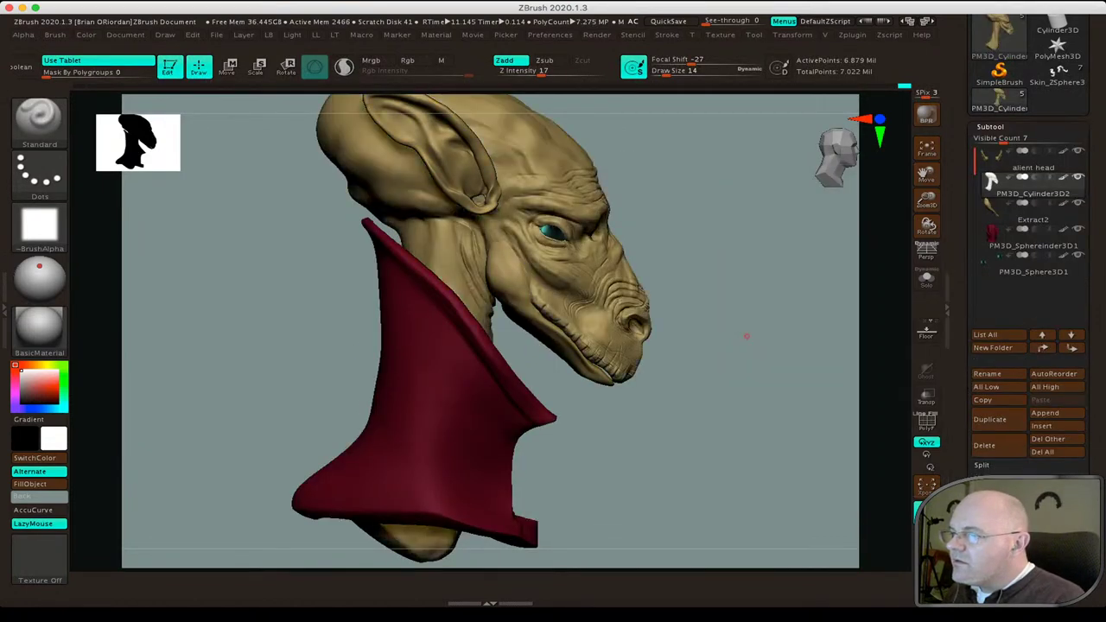
# Turn the face to a three-quarter view and scroll the Tool palette toward Surface.
pyautogui.moveTo(761, 346)
pyautogui.mouseDown()
pyautogui.moveTo(665, 346)
pyautogui.moveTo(692, 398)
pyautogui.mouseUp()
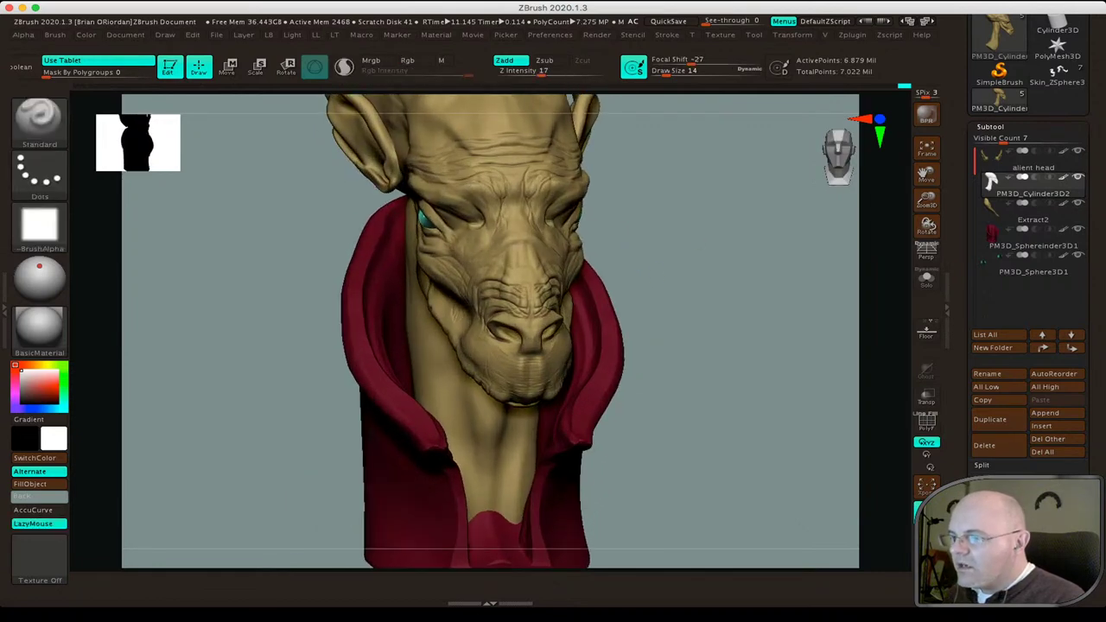
pyautogui.moveTo(692, 346); pyautogui.dragTo(761, 346)
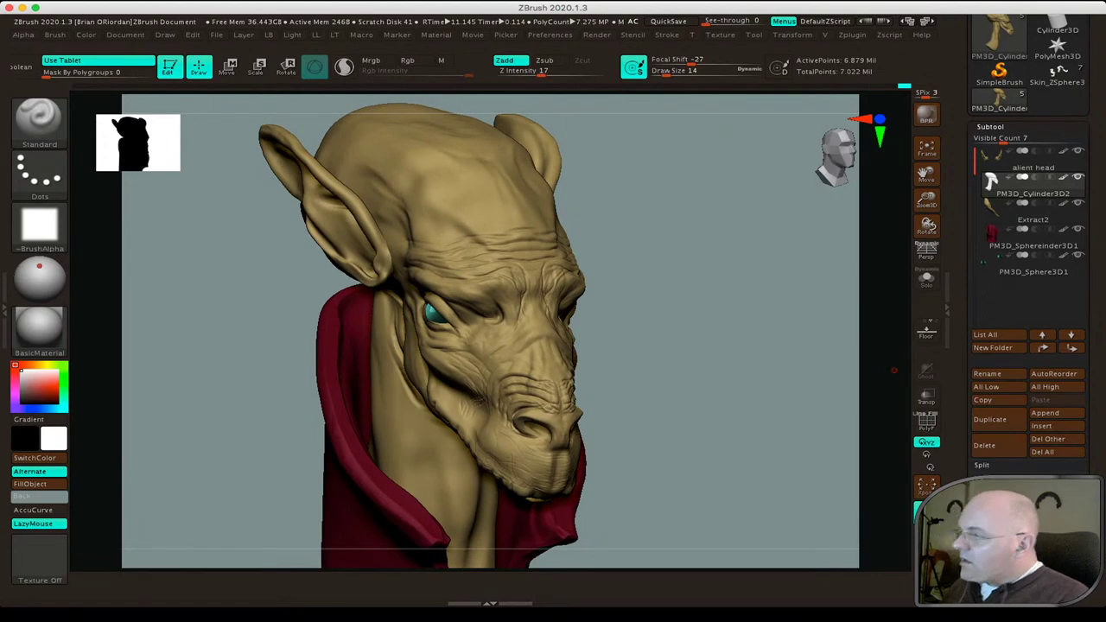
pyautogui.scroll(-3, 1029, 303)
pyautogui.scroll(-2, 1029, 302)
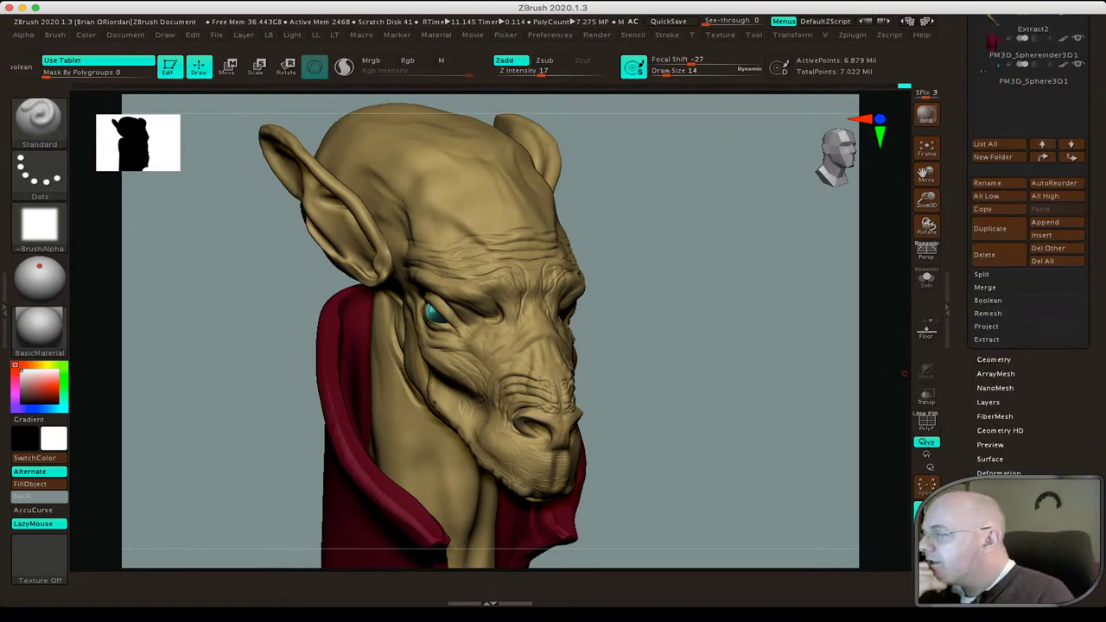
pyautogui.scroll(-3, 1028, 302)
pyautogui.scroll(-2, 1028, 303)
# Open the Surface Noise editor and zoom its preview in on the face.
pyautogui.scroll(-1, 1028, 302)
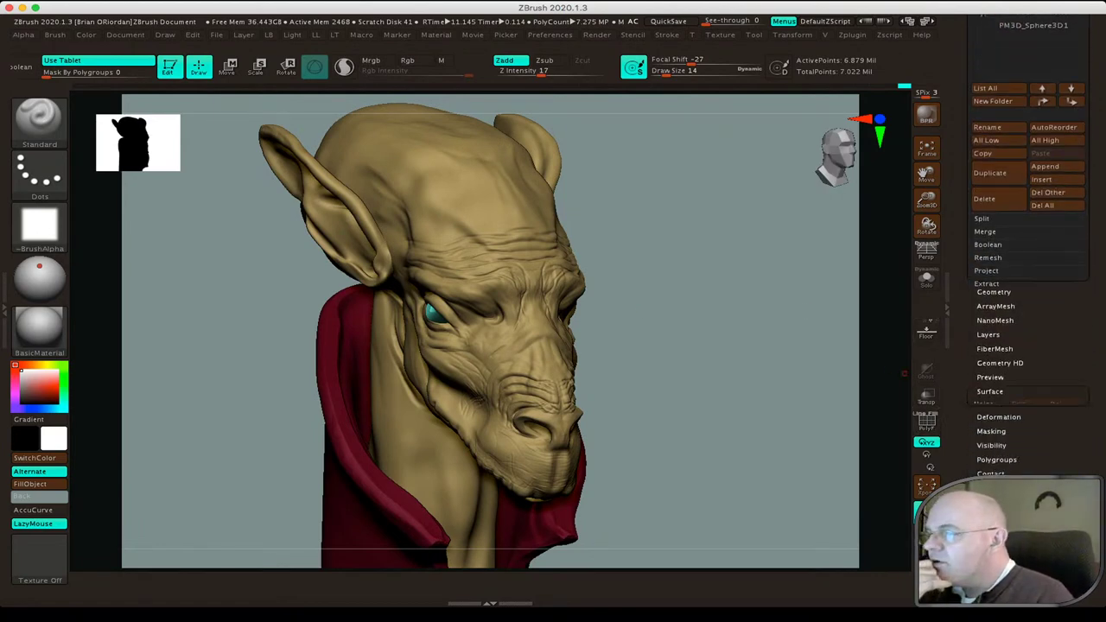
pyautogui.scroll(-2, 1029, 303)
pyautogui.scroll(1, 1028, 260)
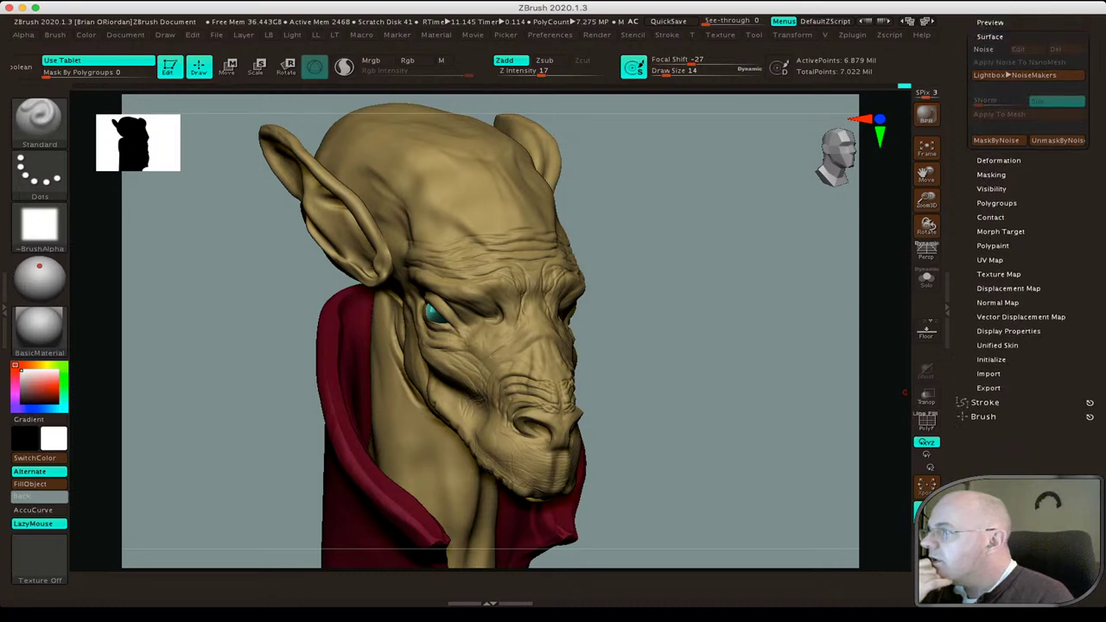
pyautogui.scroll(2, 1029, 259)
pyautogui.click(984, 119)
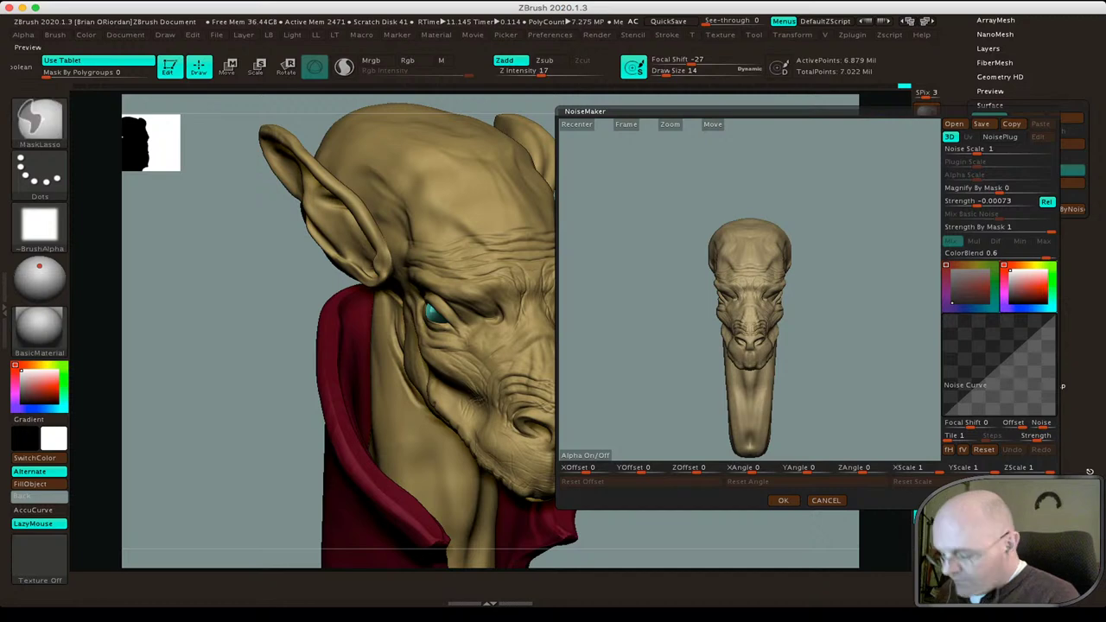
pyautogui.hotkey('ctrl', 'alt')
pyautogui.press('Escape')
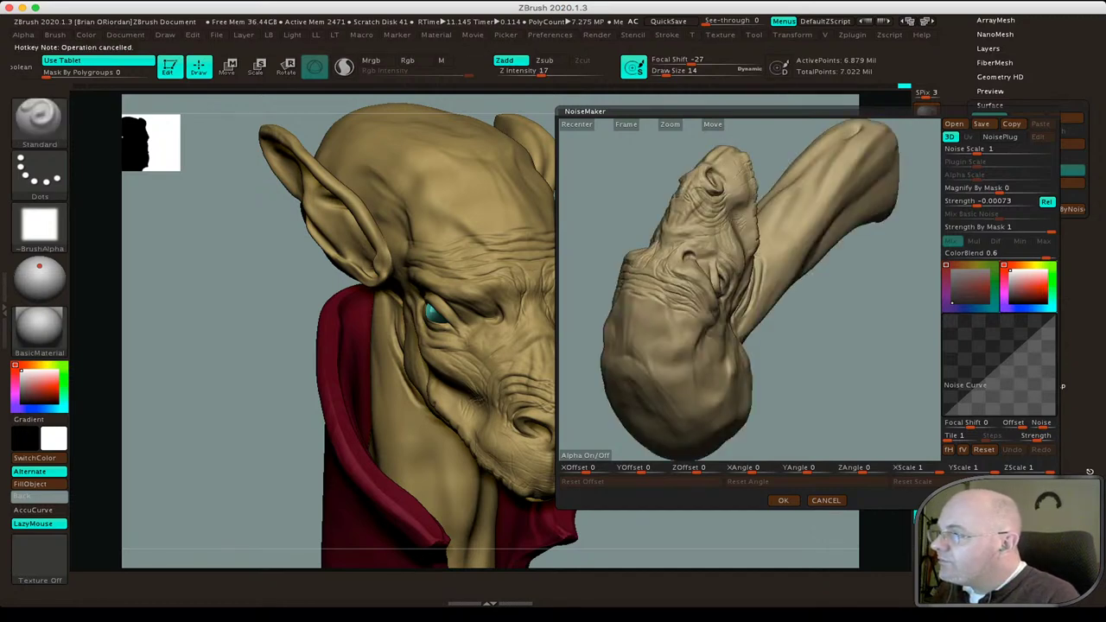
pyautogui.scroll(3, 750, 289)
pyautogui.scroll(3, 750, 290)
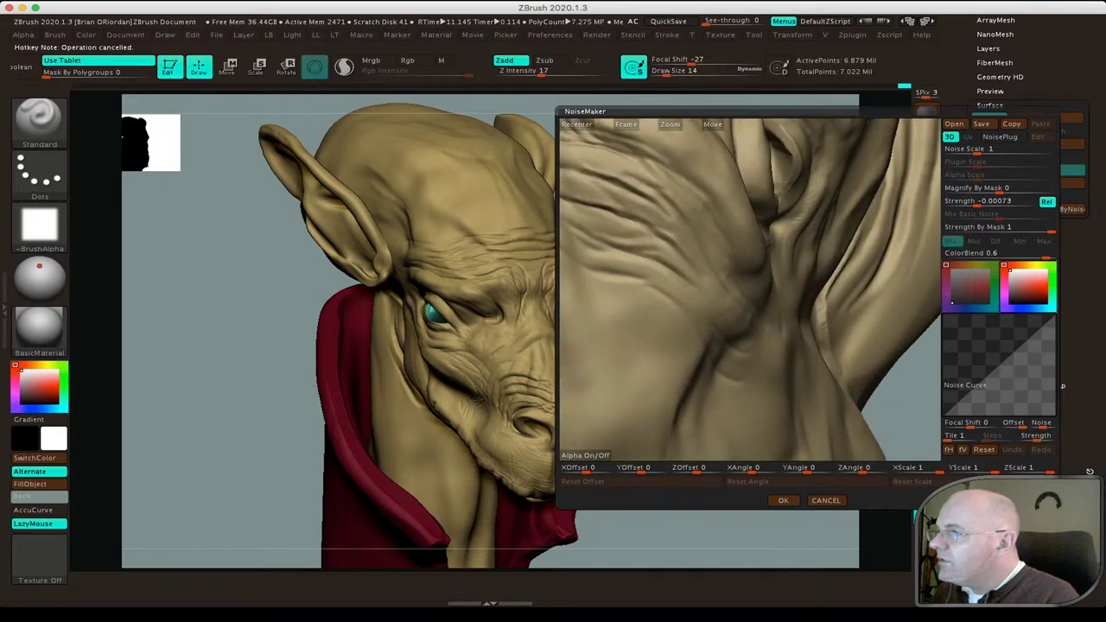
pyautogui.moveTo(750, 290); pyautogui.dragTo(787, 246)
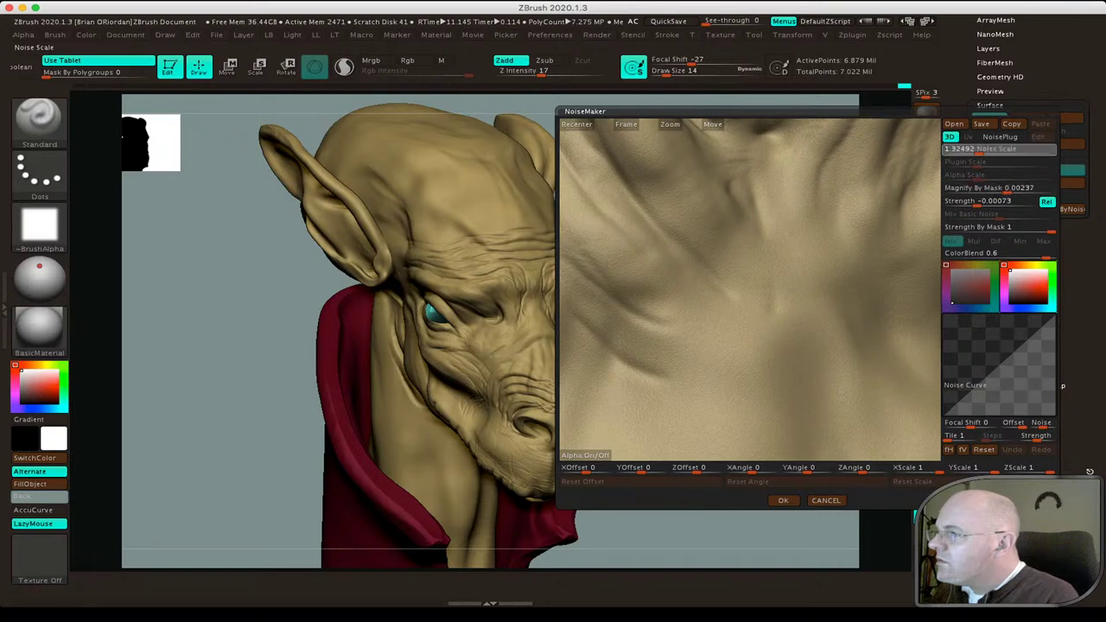
# Set Noise Scale to 13.18416 and Magnify By Mask to 0, leaving Strength unchanged.
pyautogui.moveTo(977, 148); pyautogui.dragTo(1003, 149)
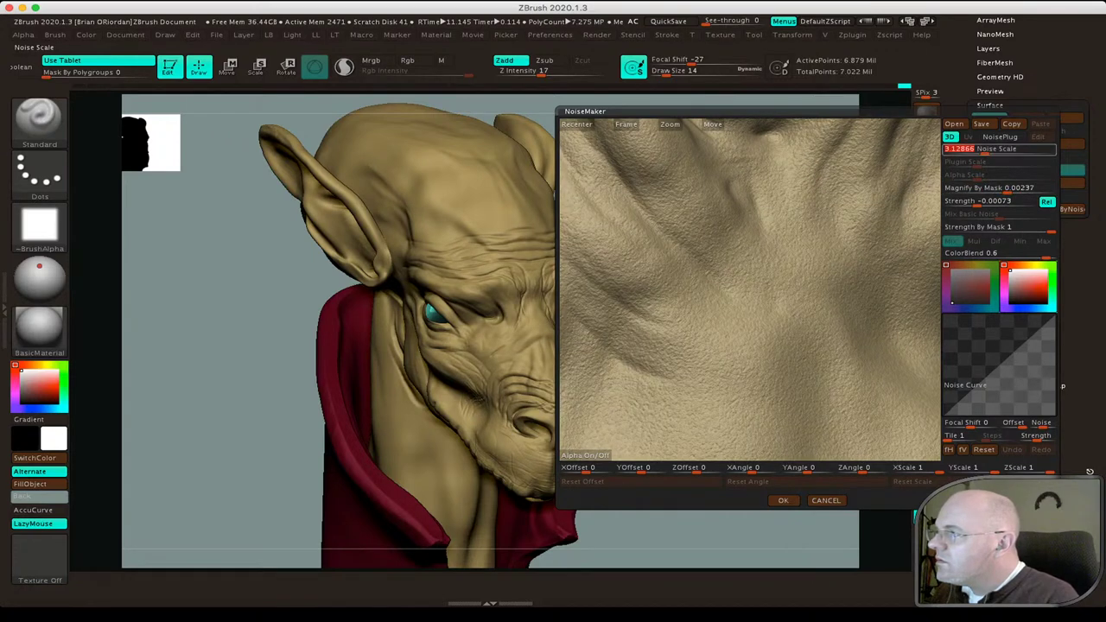
pyautogui.moveTo(1002, 188); pyautogui.dragTo(946, 188)
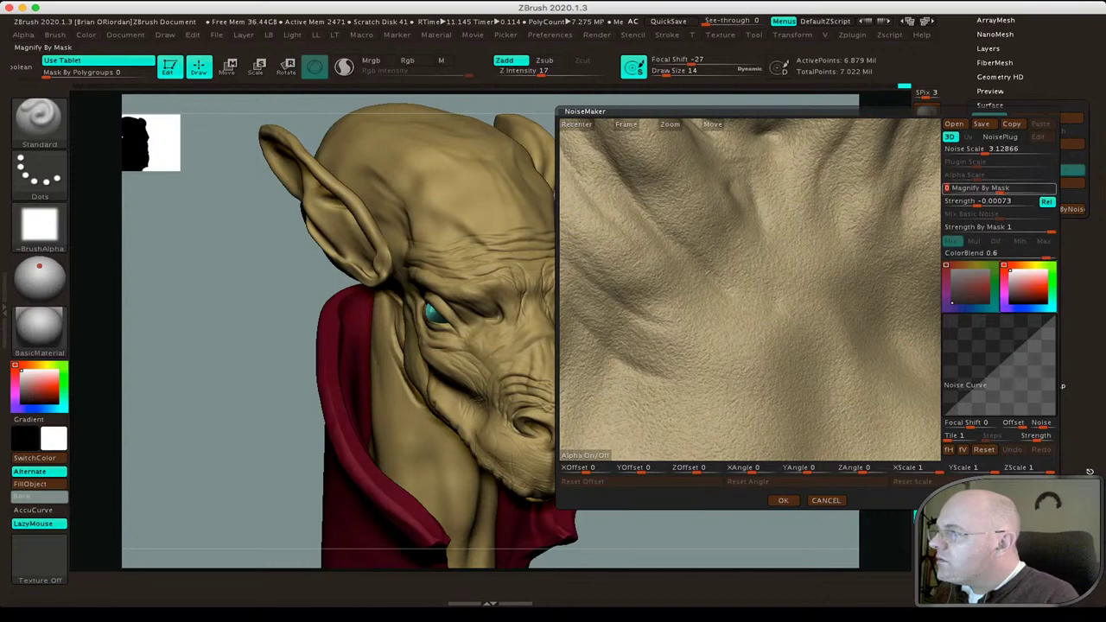
pyautogui.moveTo(977, 148); pyautogui.dragTo(1020, 149)
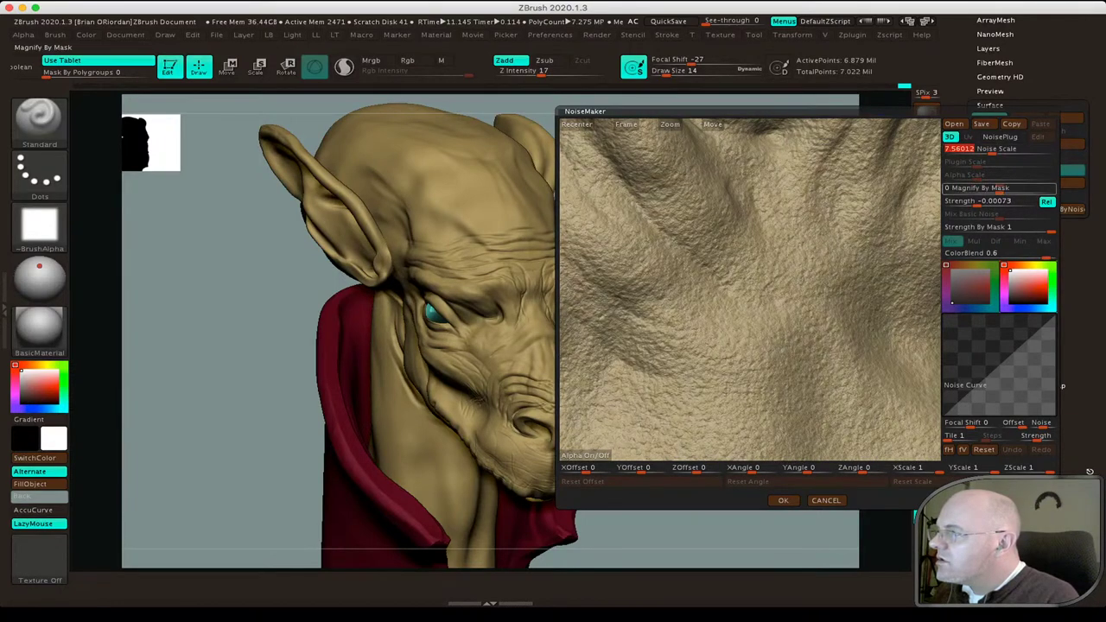
pyautogui.click(976, 200)
pyautogui.press('Return')
pyautogui.moveTo(977, 148)
pyautogui.mouseDown()
pyautogui.moveTo(1046, 148)
pyautogui.moveTo(1007, 149)
pyautogui.mouseUp()
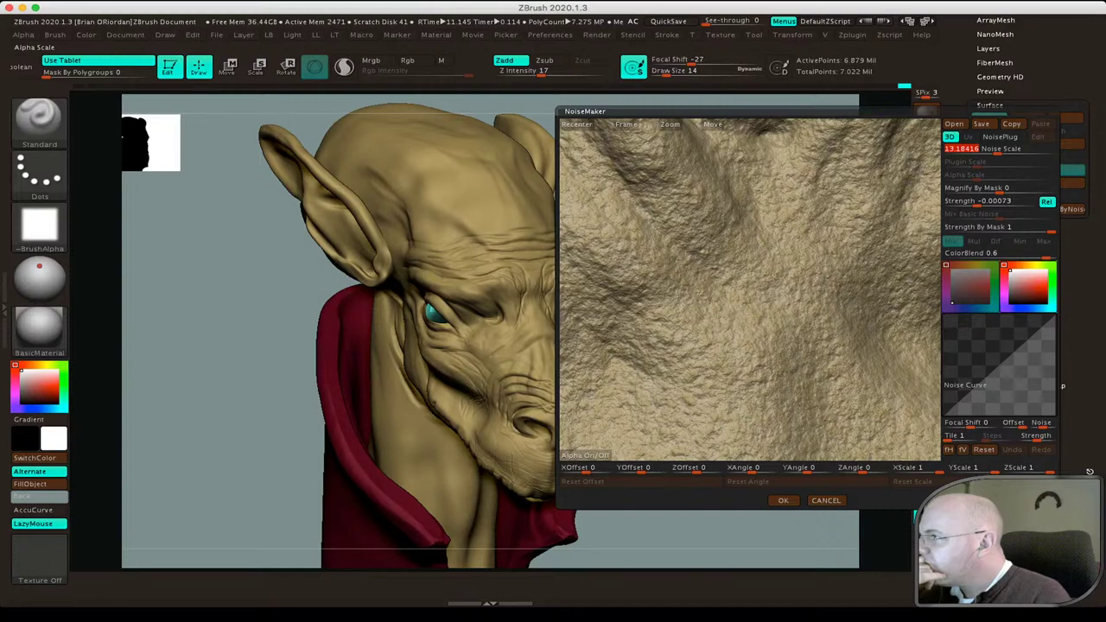
pyautogui.press('Return')
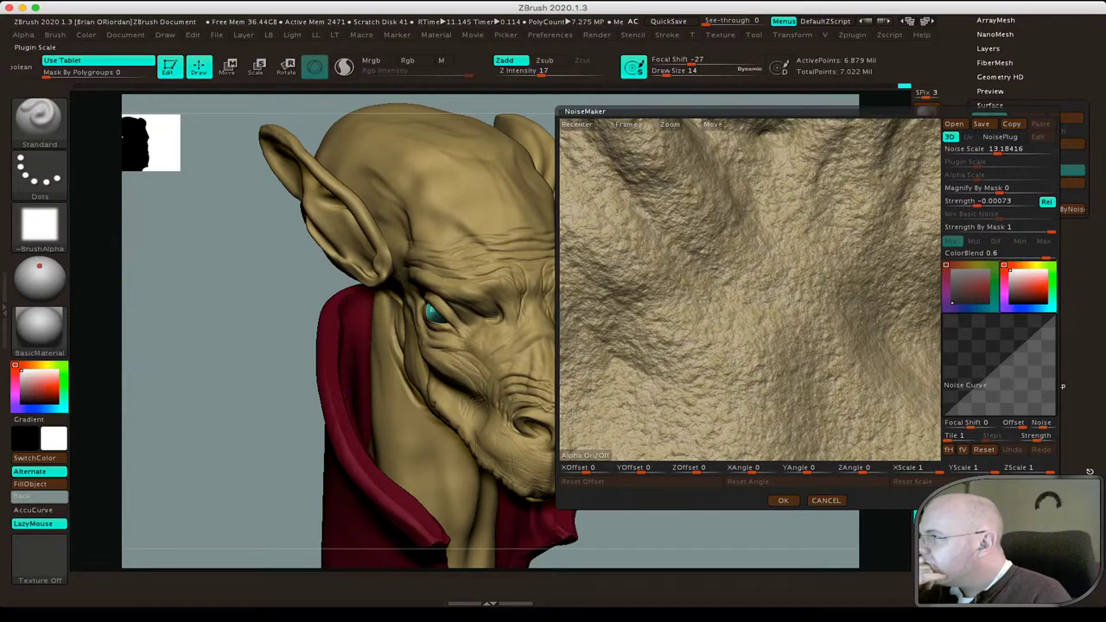
# In NoiseMaker, lower Noise Scale to about 4.39 and Plugin Scale to 0.07461, raising Strength slightly.
pyautogui.moveTo(1007, 149); pyautogui.dragTo(963, 149)
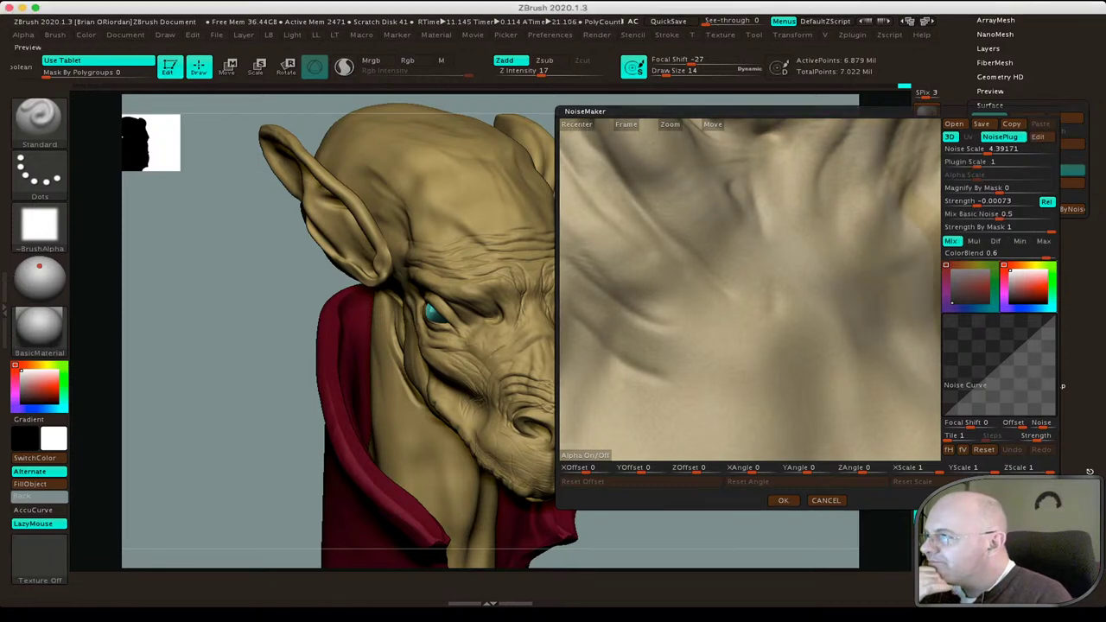
pyautogui.click(977, 162)
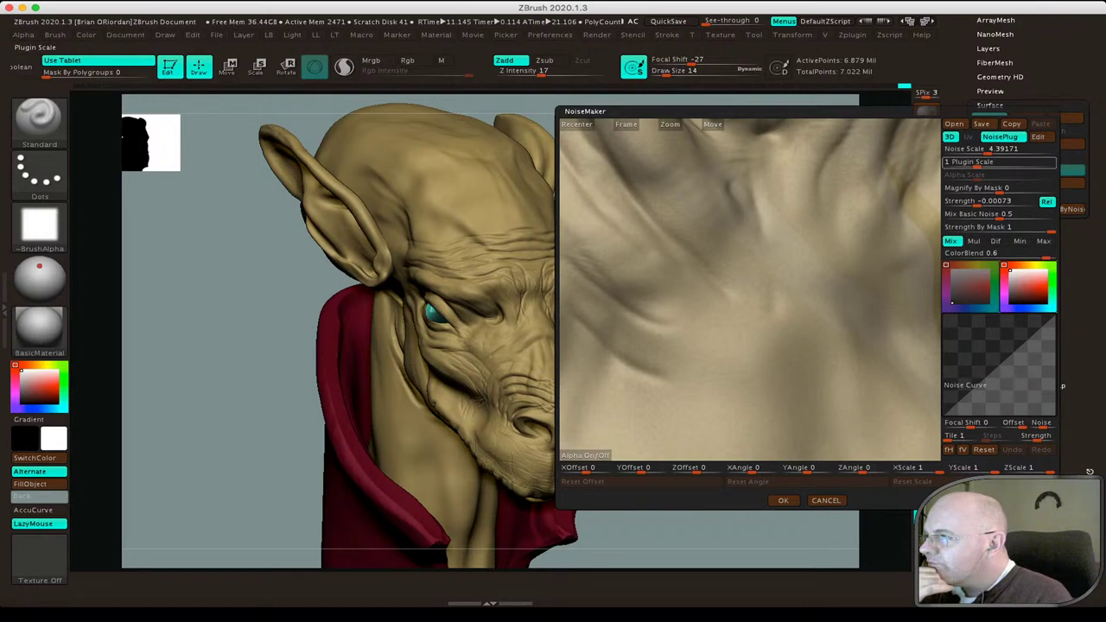
pyautogui.write('1.62493')
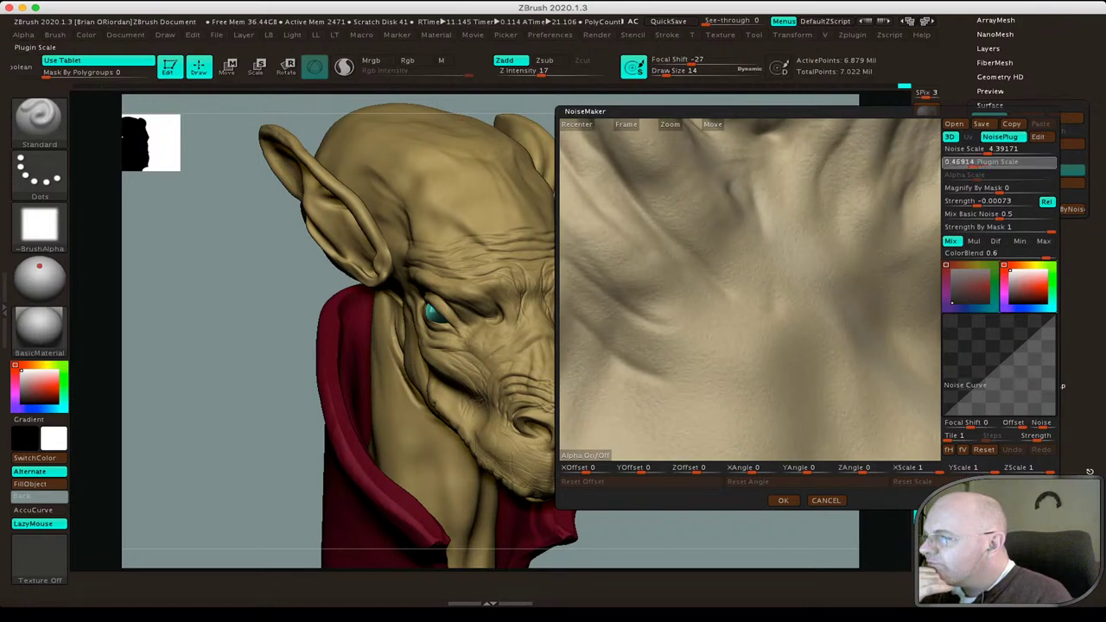
pyautogui.moveTo(1003, 162); pyautogui.dragTo(960, 162)
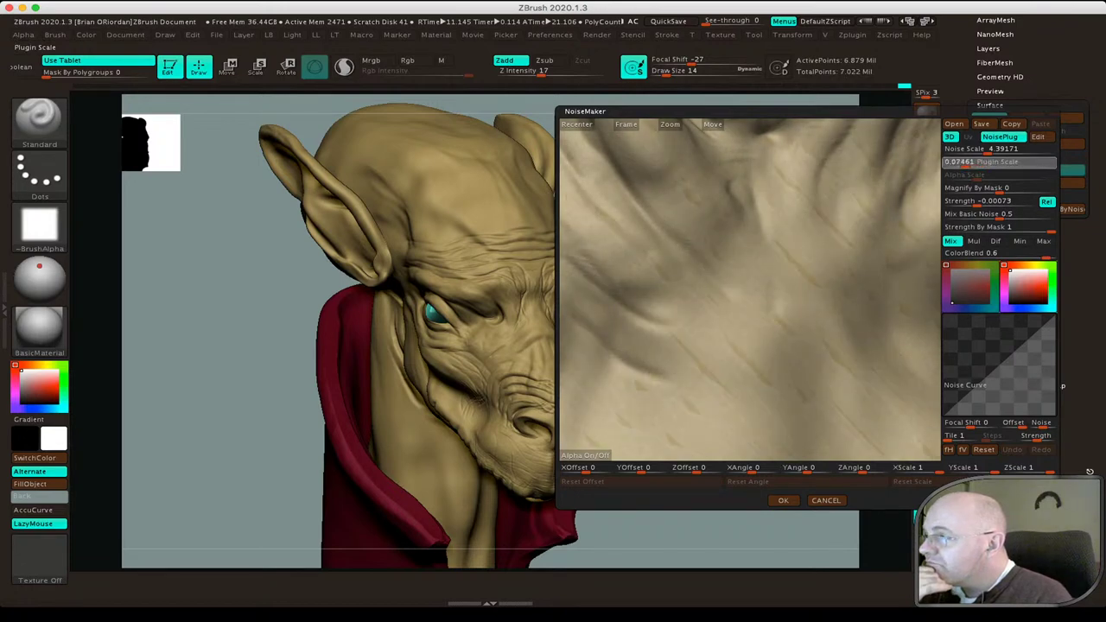
pyautogui.moveTo(986, 201); pyautogui.dragTo(994, 201)
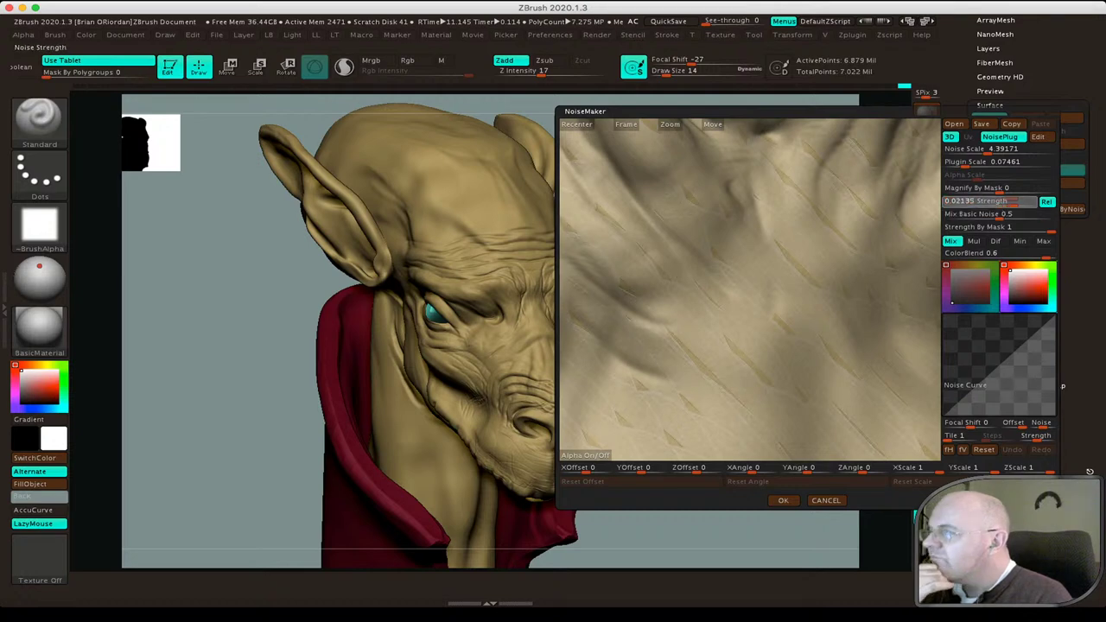
pyautogui.moveTo(994, 200); pyautogui.dragTo(1005, 201)
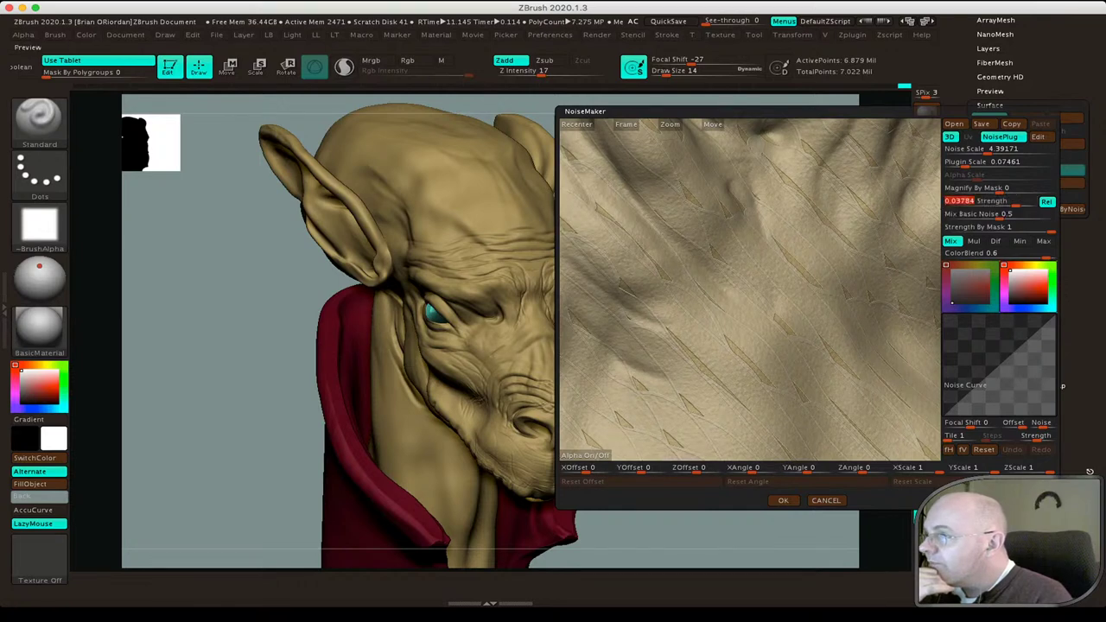
pyautogui.moveTo(743, 285); pyautogui.dragTo(796, 259)
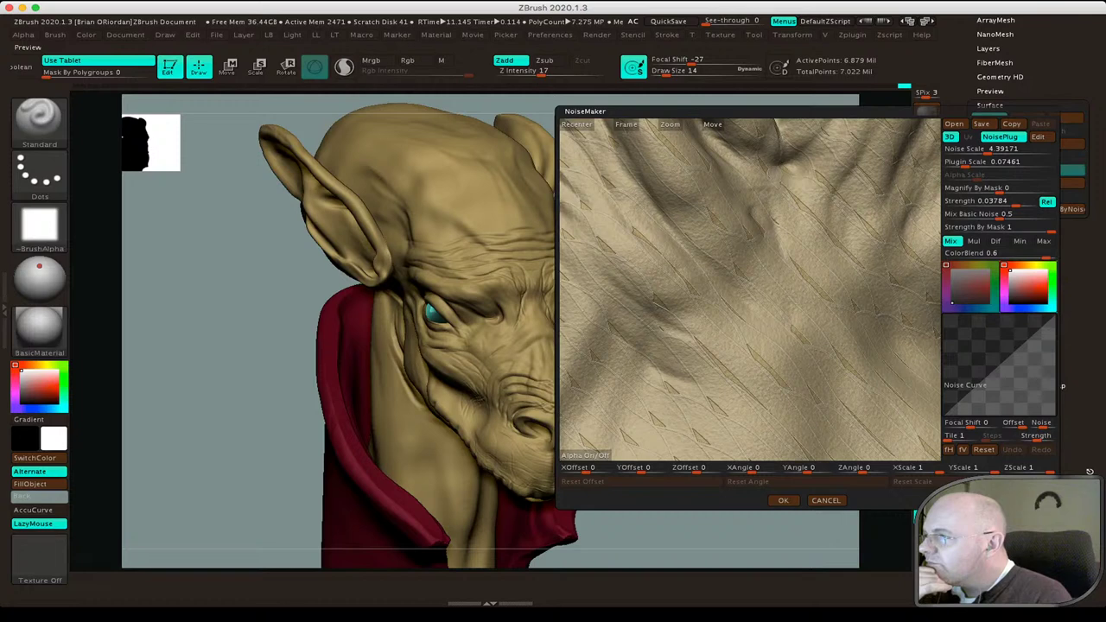
pyautogui.moveTo(856, 389); pyautogui.dragTo(868, 406)
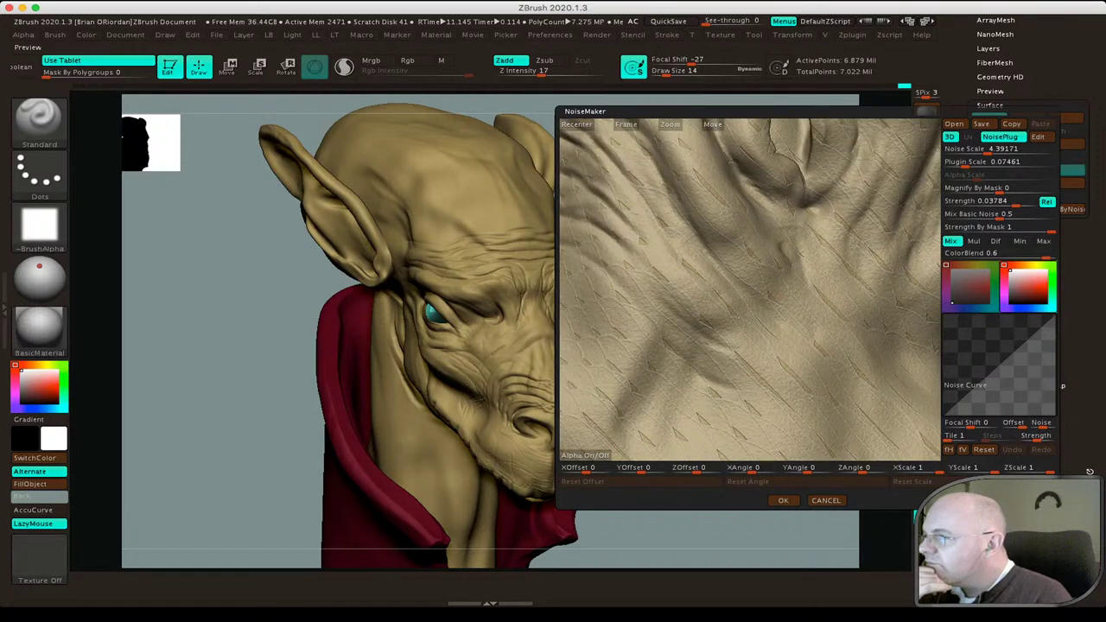
pyautogui.moveTo(821, 346); pyautogui.dragTo(830, 333)
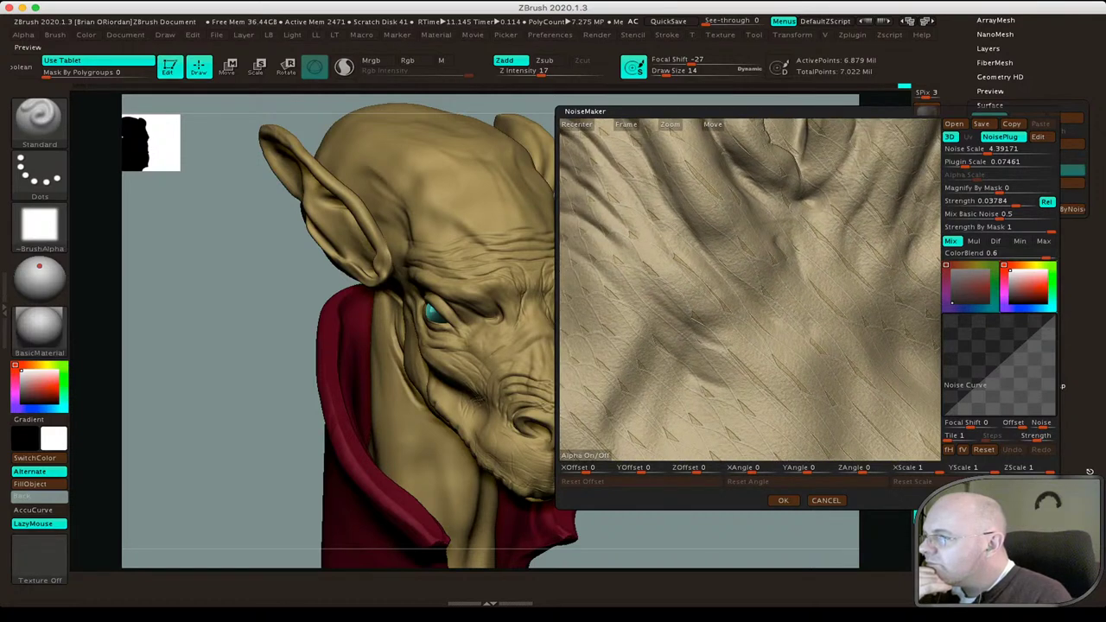
pyautogui.moveTo(864, 423); pyautogui.dragTo(720, 311)
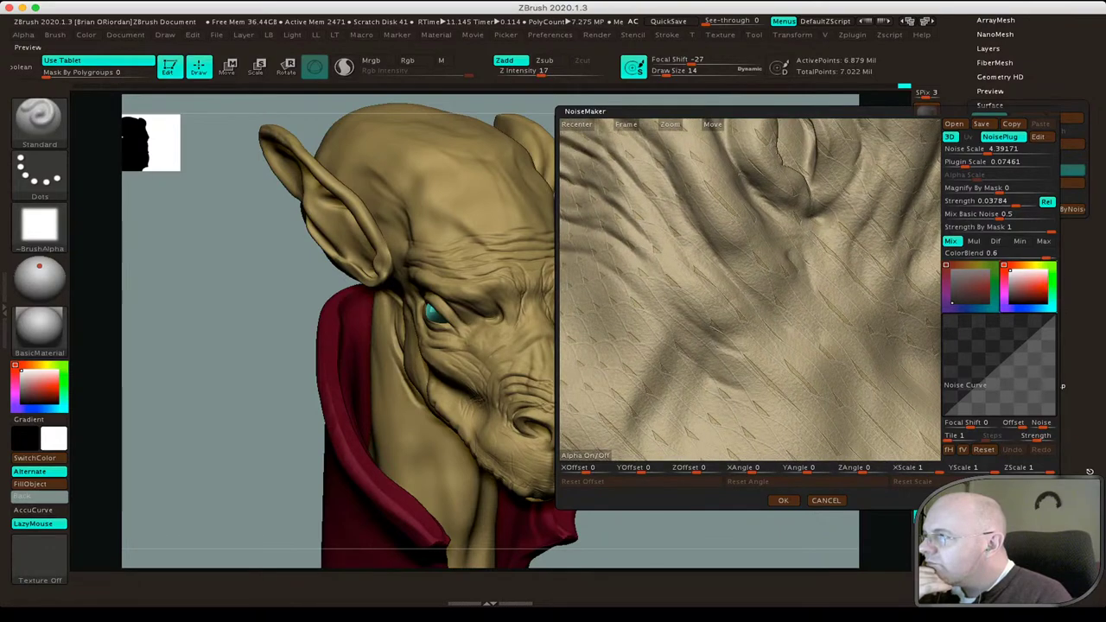
# Turn off the plugin noise, set noise Strength to 0.00029, and accept NoiseMaker.
pyautogui.click(1000, 137)
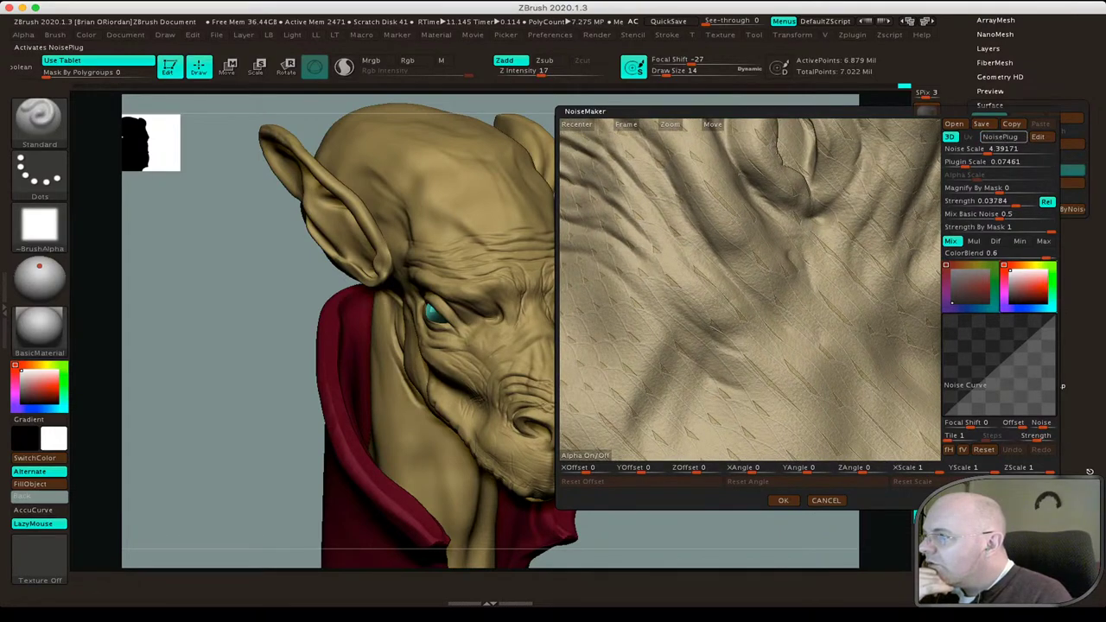
pyautogui.click(985, 201)
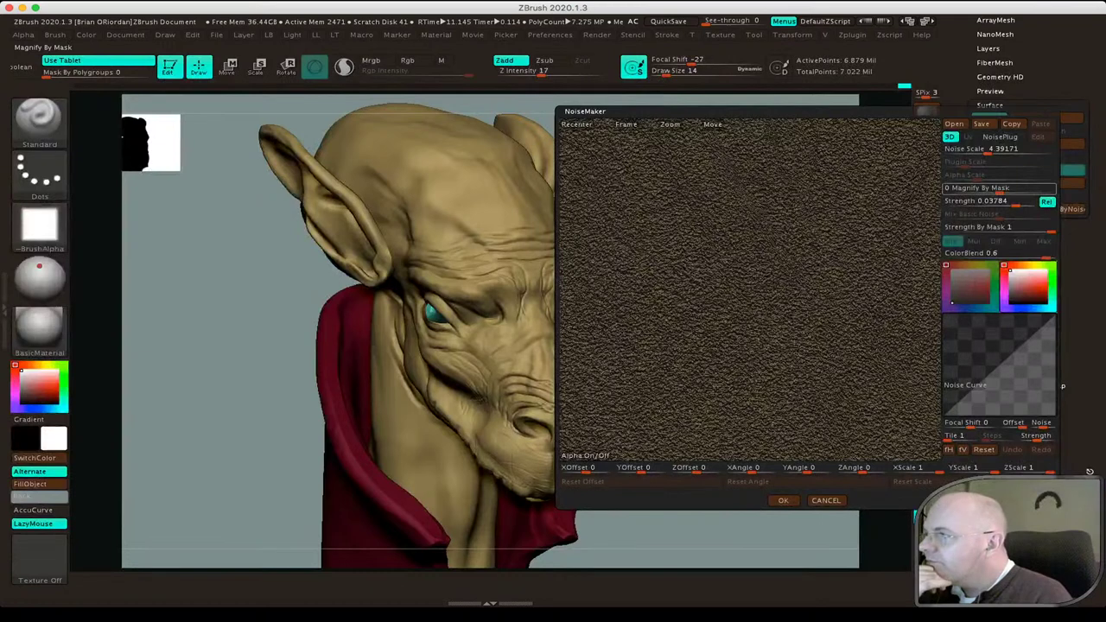
pyautogui.write('0')
pyautogui.press('Return')
pyautogui.write('-')
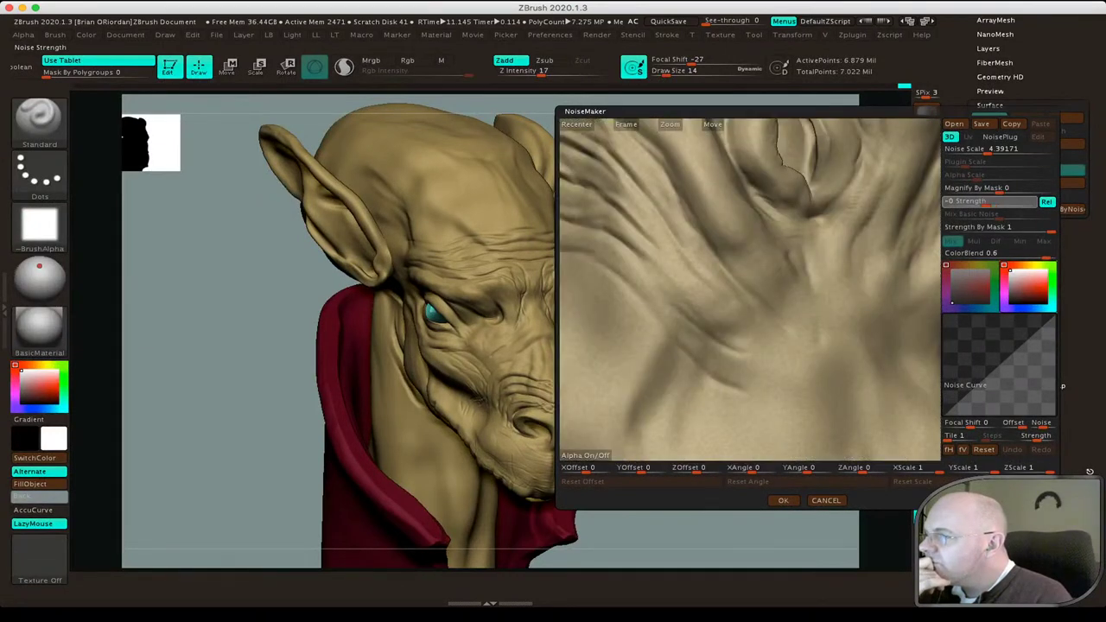
pyautogui.write('0.00003')
pyautogui.press('Return')
pyautogui.write('0.00029')
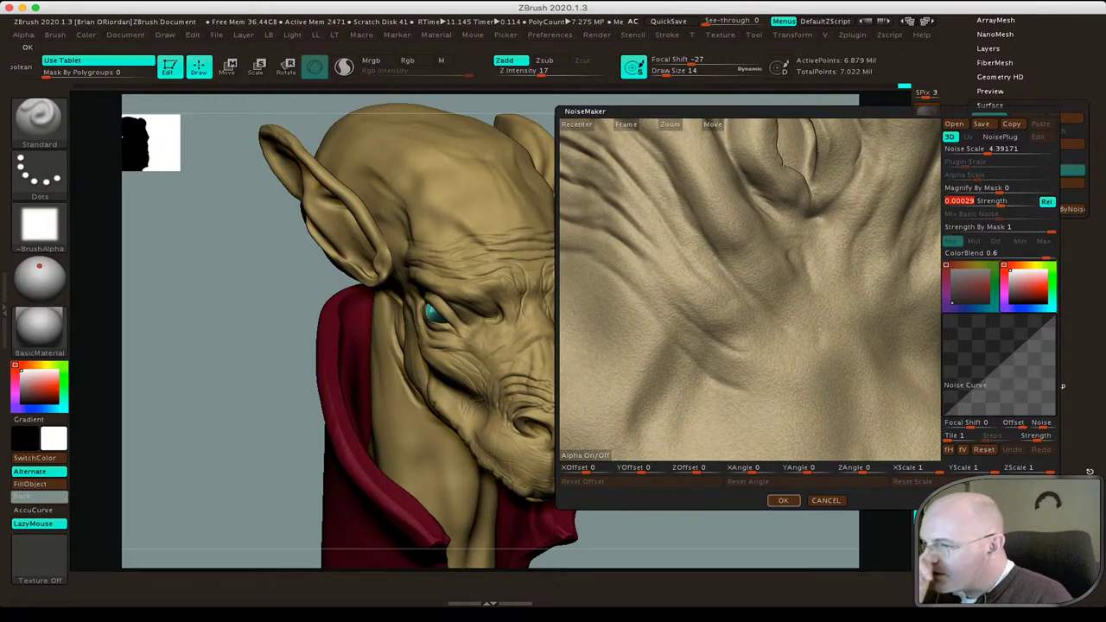
pyautogui.click(784, 500)
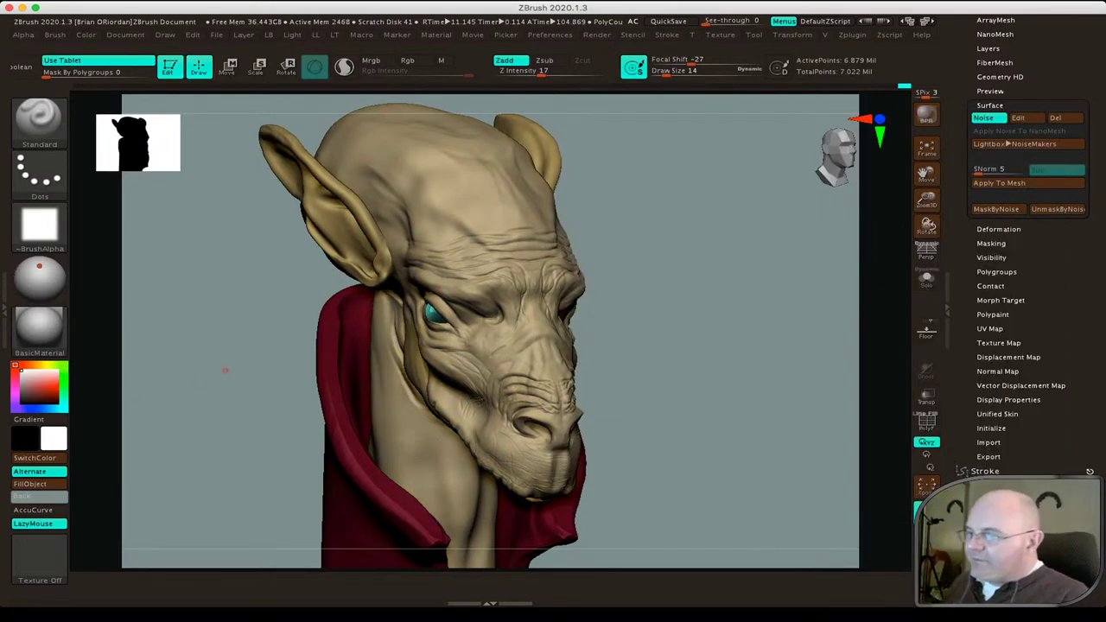
pyautogui.press('ctrl')
pyautogui.keyDown('ctrl'); pyautogui.moveTo(484, 346); pyautogui.dragTo(484, 286, button='right'); pyautogui.keyUp('ctrl')
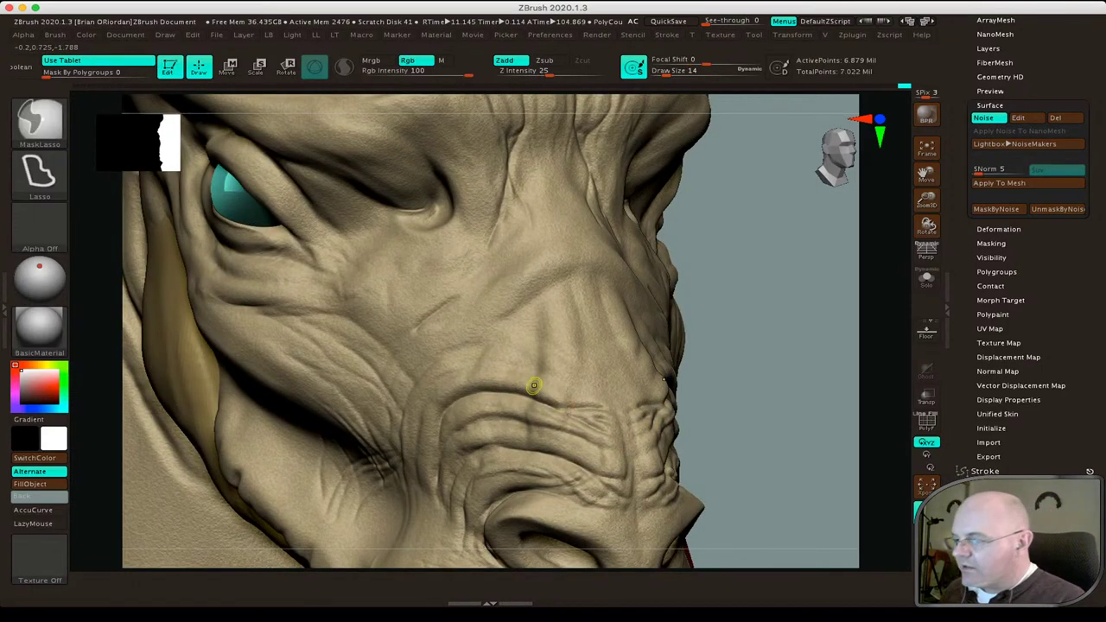
pyautogui.keyDown('ctrl'); pyautogui.moveTo(531, 386); pyautogui.dragTo(530, 450, button='right'); pyautogui.keyUp('ctrl')
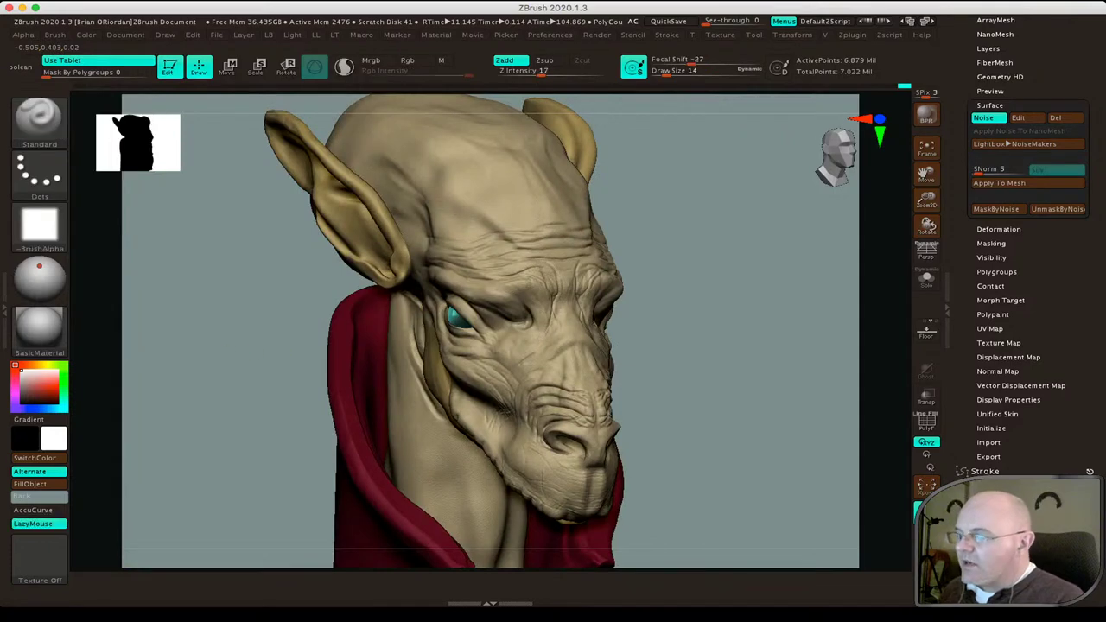
pyautogui.moveTo(281, 351); pyautogui.dragTo(246, 345)
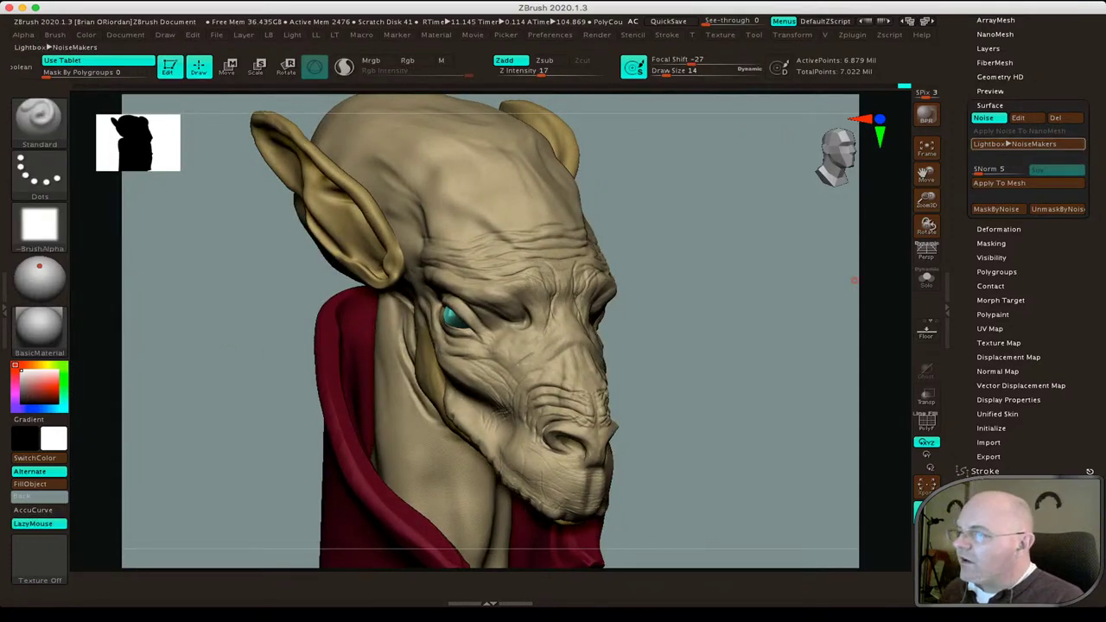
pyautogui.click(984, 117)
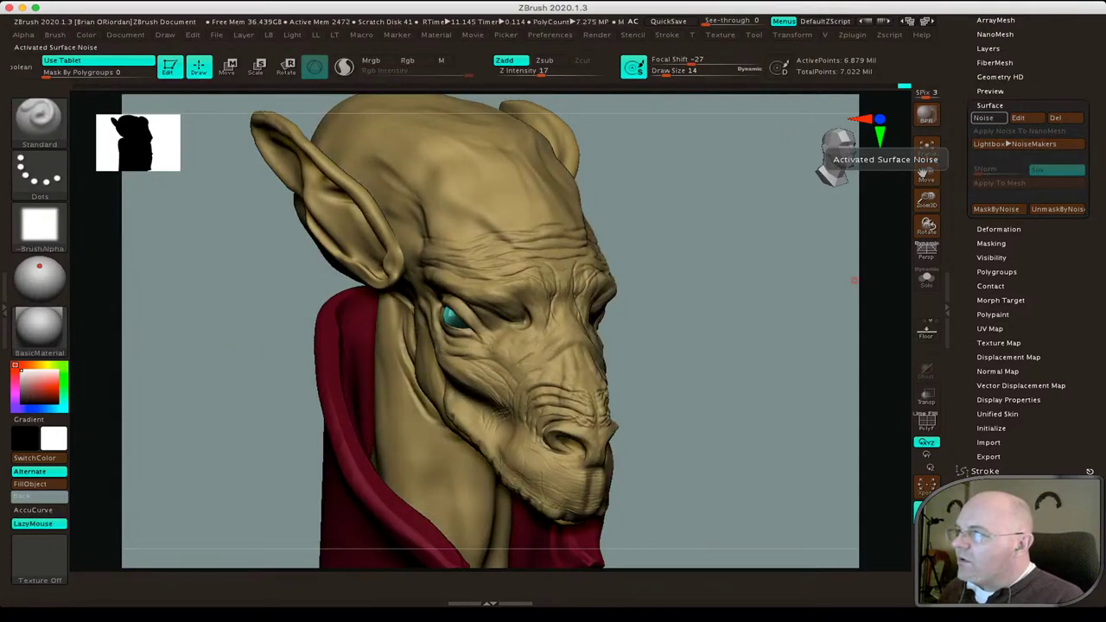
pyautogui.click(984, 117)
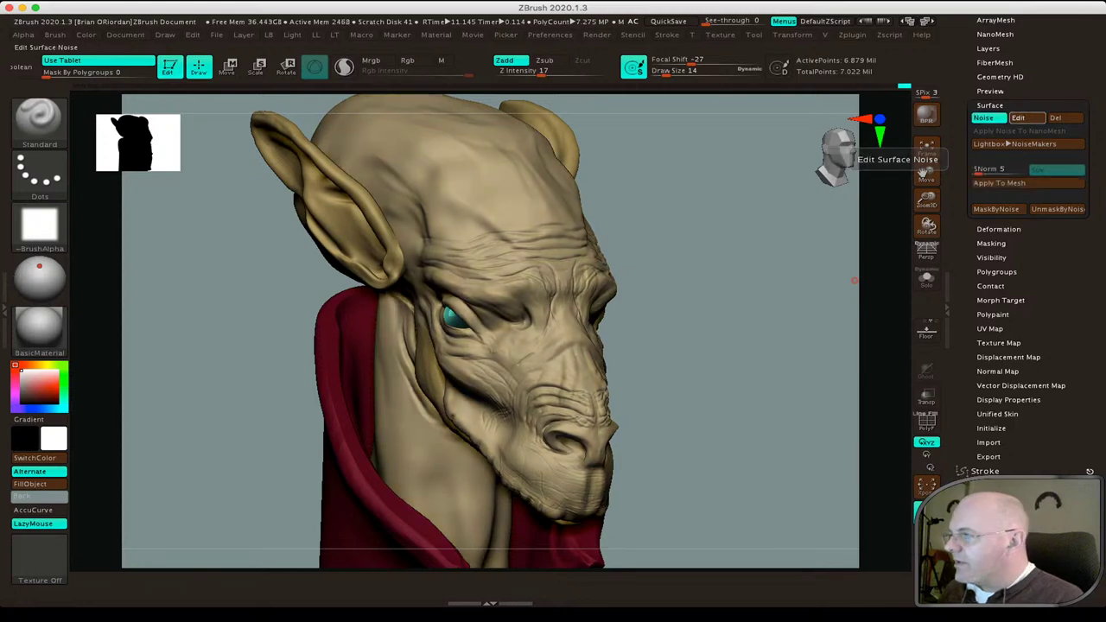
# Try a 0.6 noise ColorBlend, then return it to 0 and accept NoiseMaker.
pyautogui.click(1019, 118)
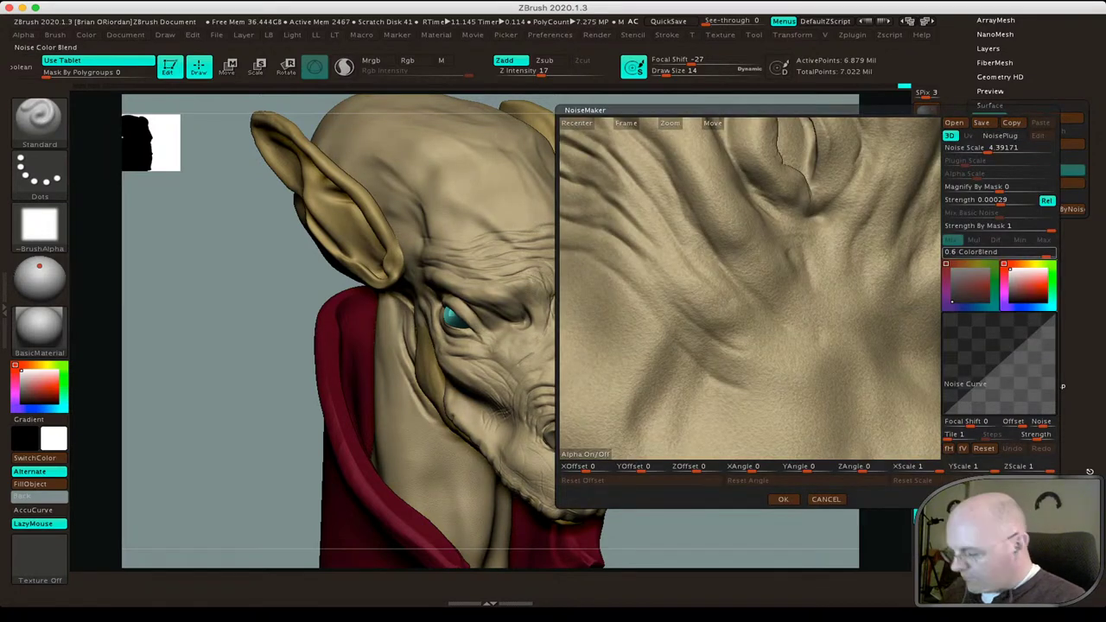
pyautogui.press('BackSpace')
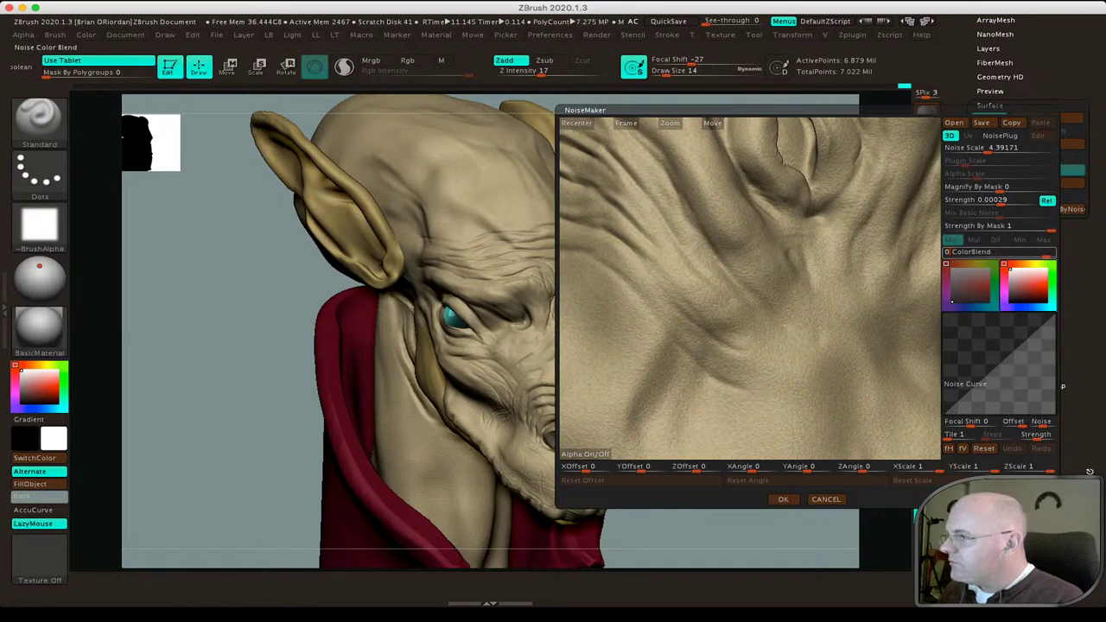
pyautogui.write('6')
pyautogui.press('Return')
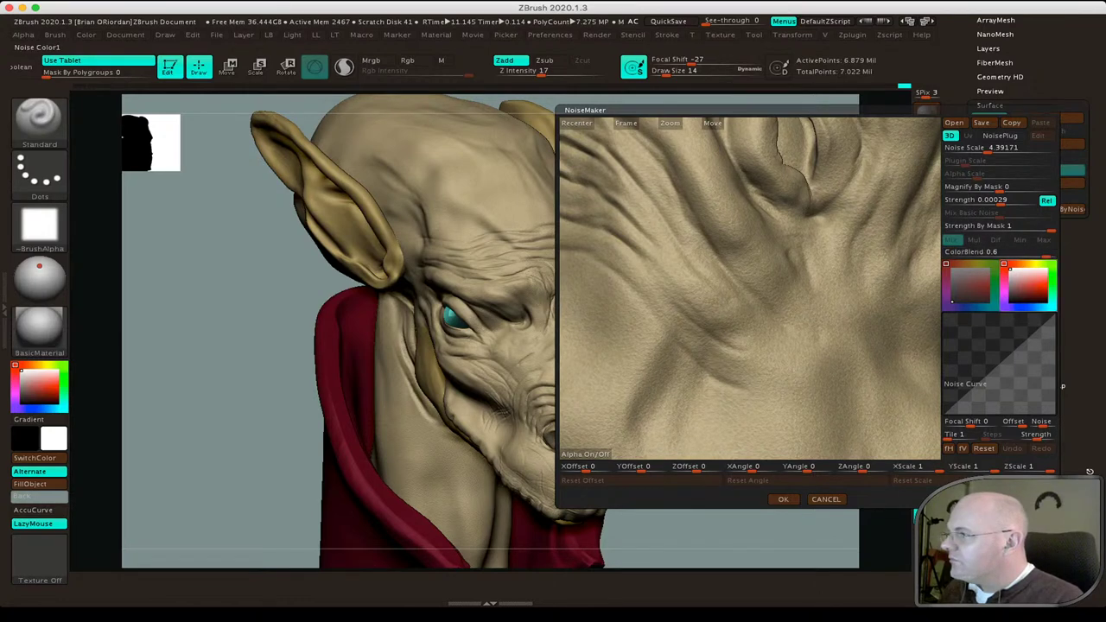
pyautogui.click(986, 251)
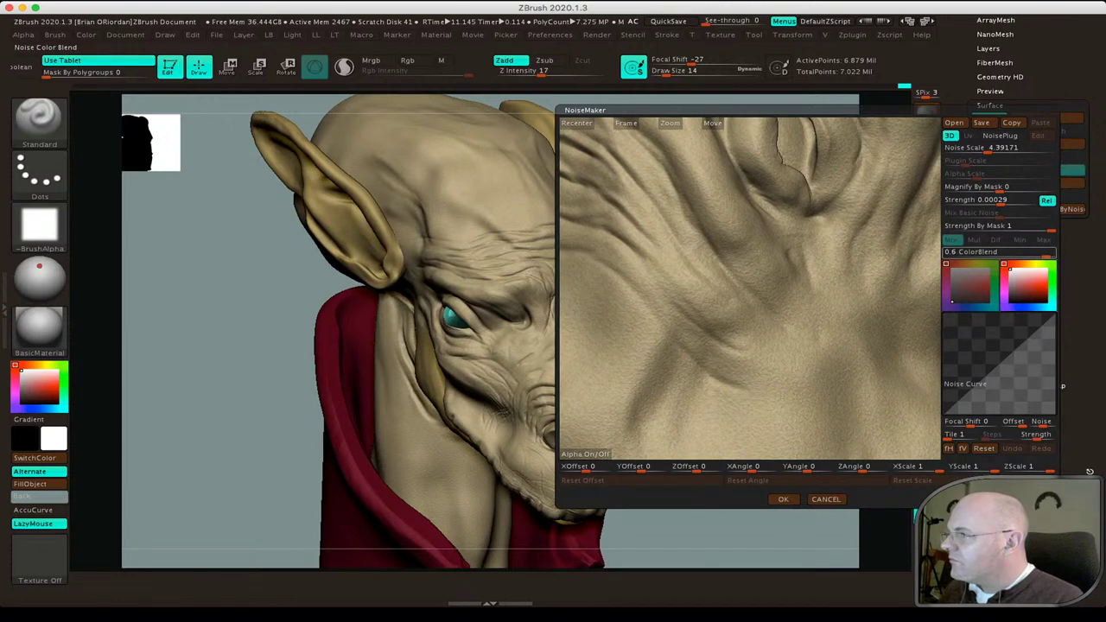
pyautogui.moveTo(985, 251); pyautogui.dragTo(971, 251)
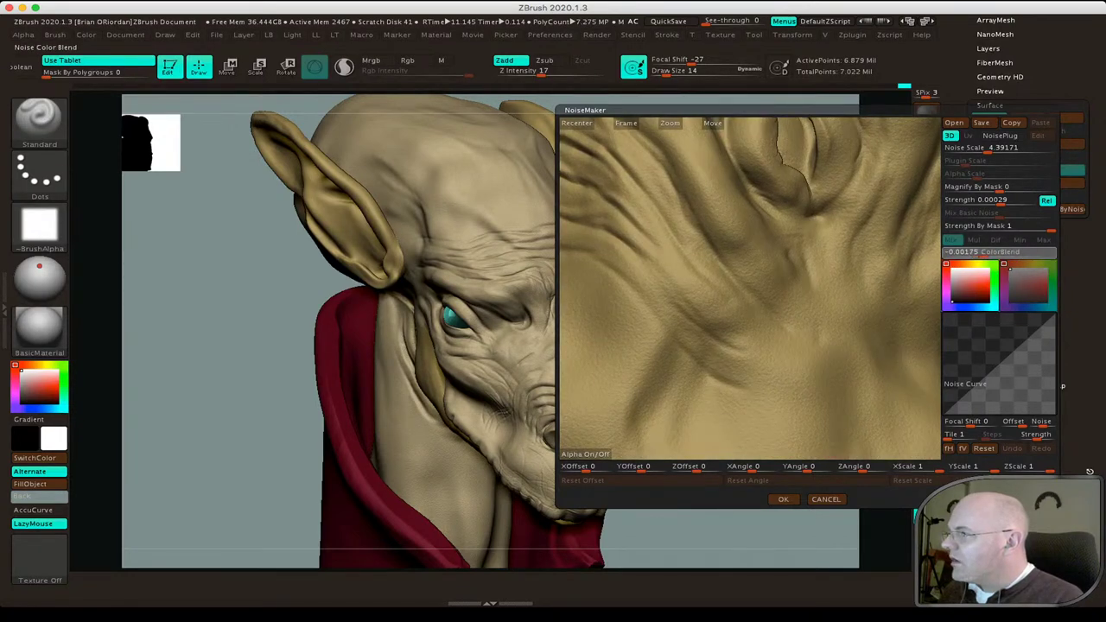
pyautogui.write('0')
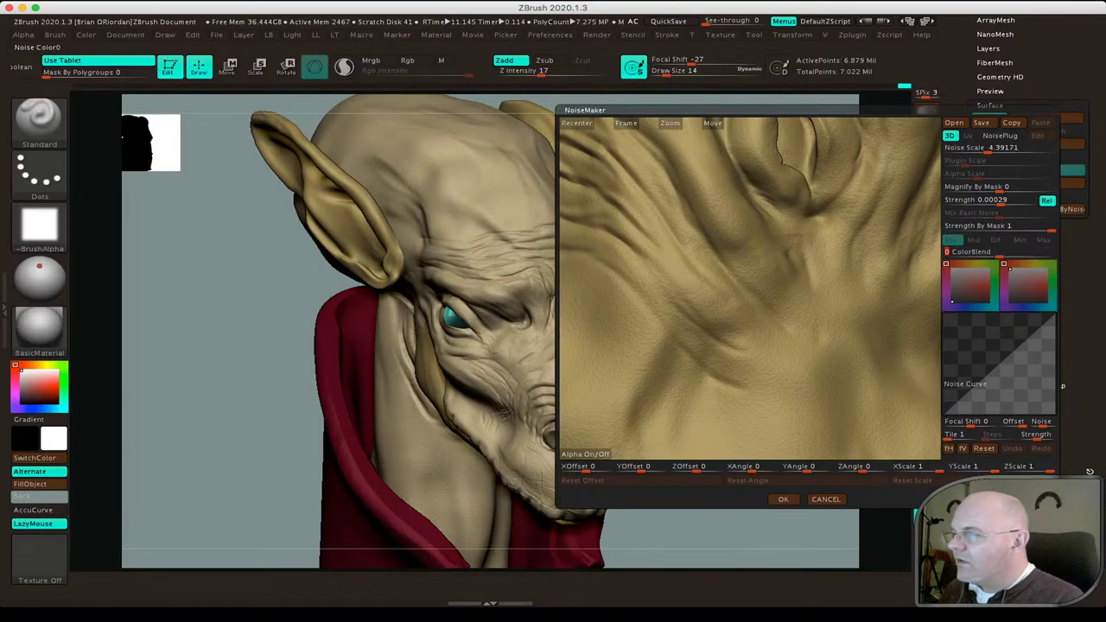
pyautogui.click(783, 498)
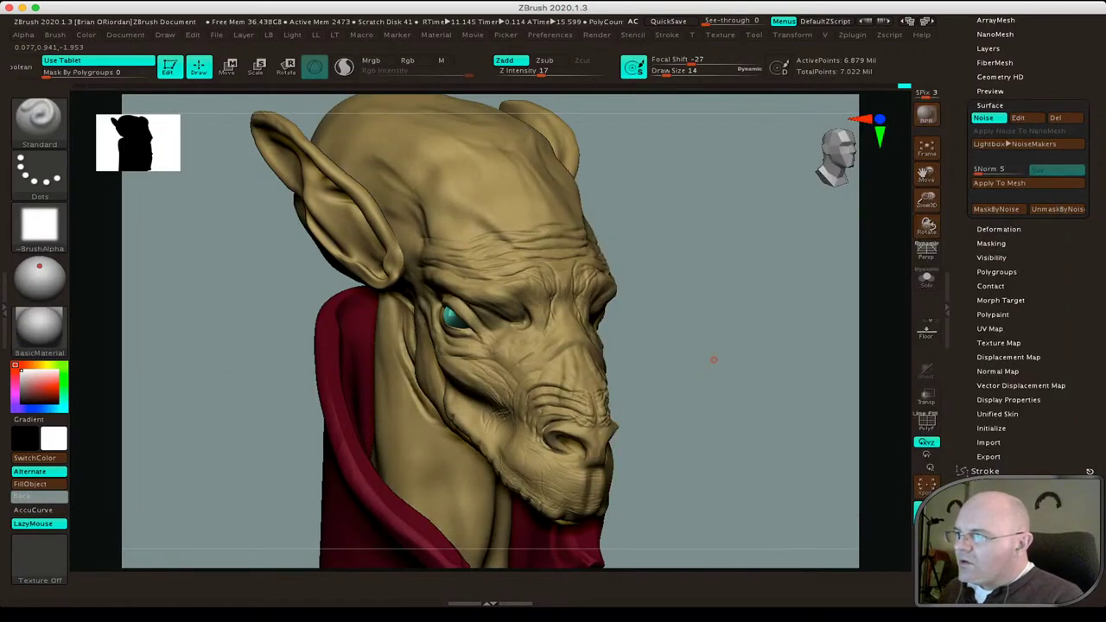
# Switch to perspective, turn the head to a side-on view, and run a BPR render.
pyautogui.press('ctrl')
pyautogui.press('p')
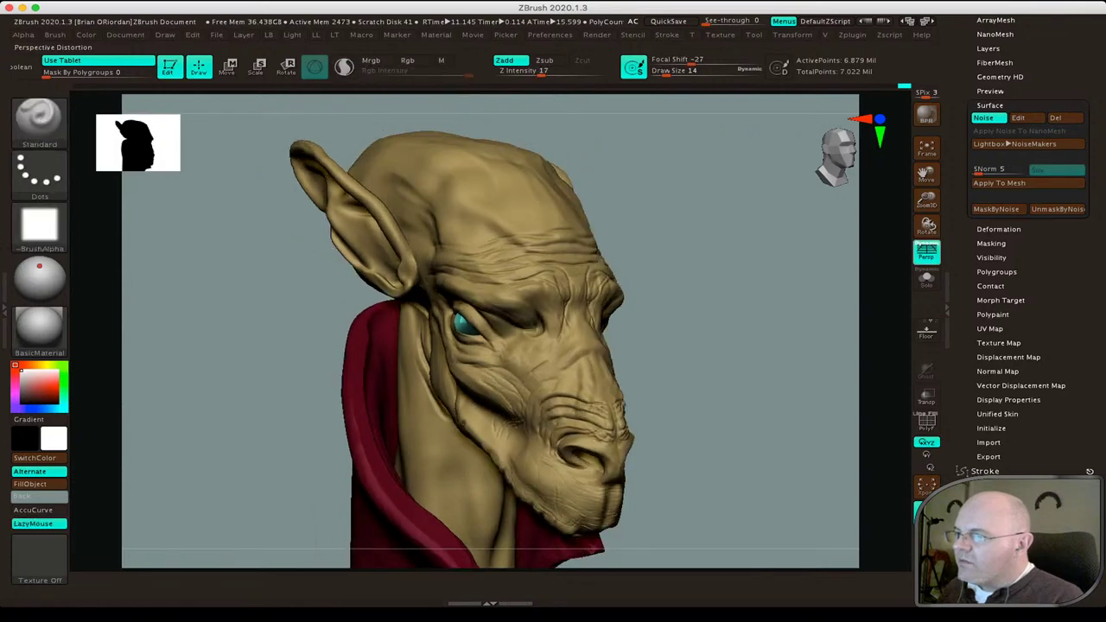
pyautogui.moveTo(735, 216)
pyautogui.mouseDown()
pyautogui.moveTo(739, 262)
pyautogui.moveTo(537, 363)
pyautogui.mouseUp()
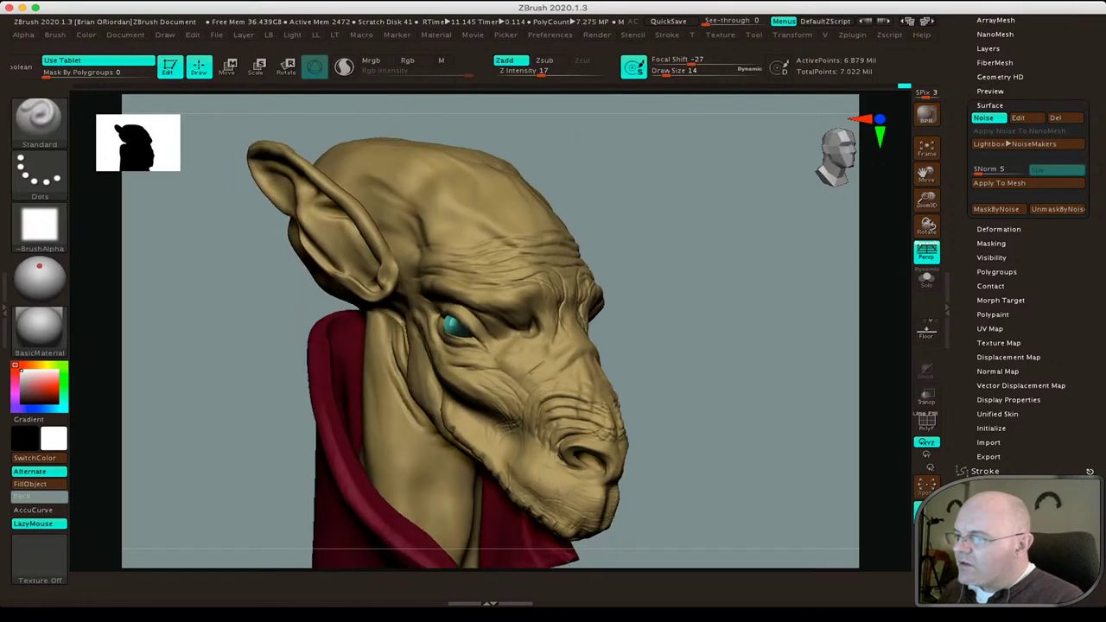
pyautogui.press('shift')
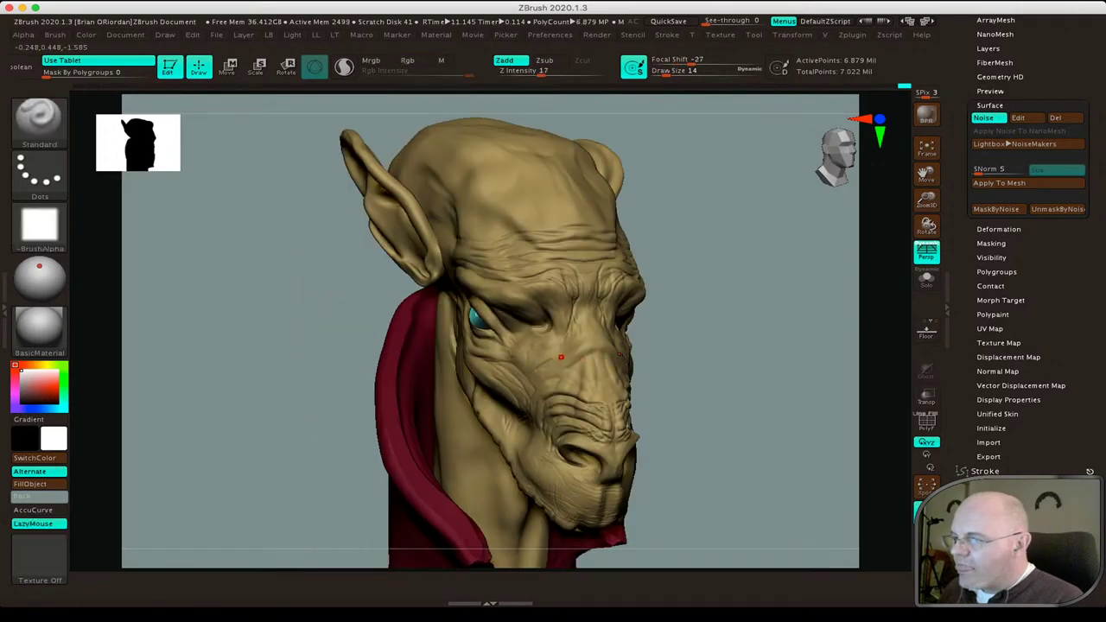
pyautogui.moveTo(709, 363)
pyautogui.mouseDown()
pyautogui.moveTo(760, 363)
pyautogui.moveTo(732, 329)
pyautogui.mouseUp()
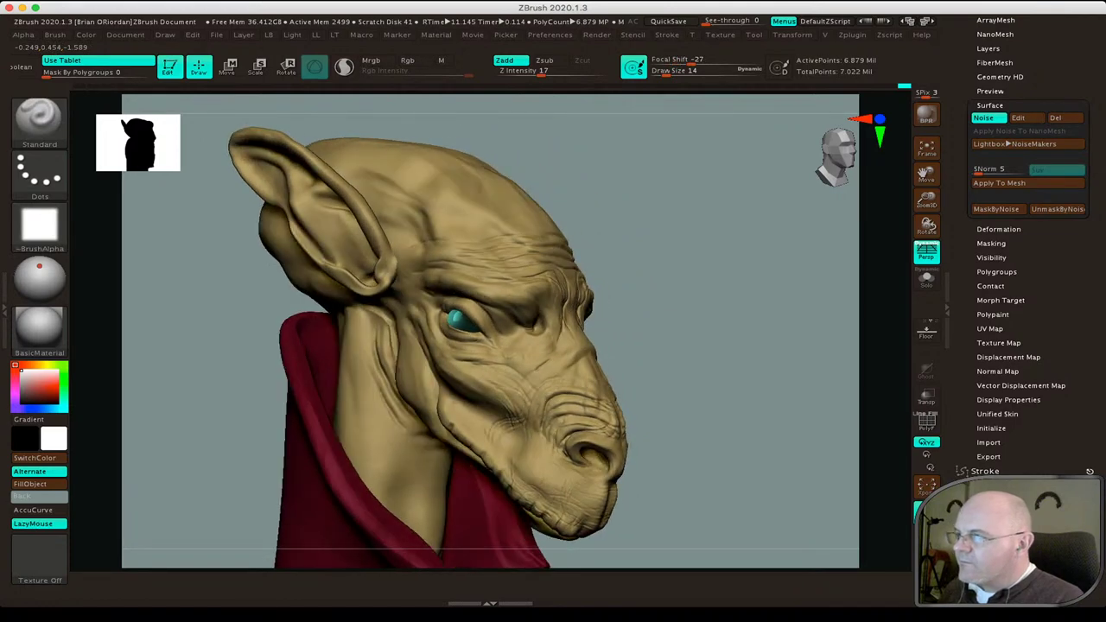
pyautogui.hotkey('shift', 'r')
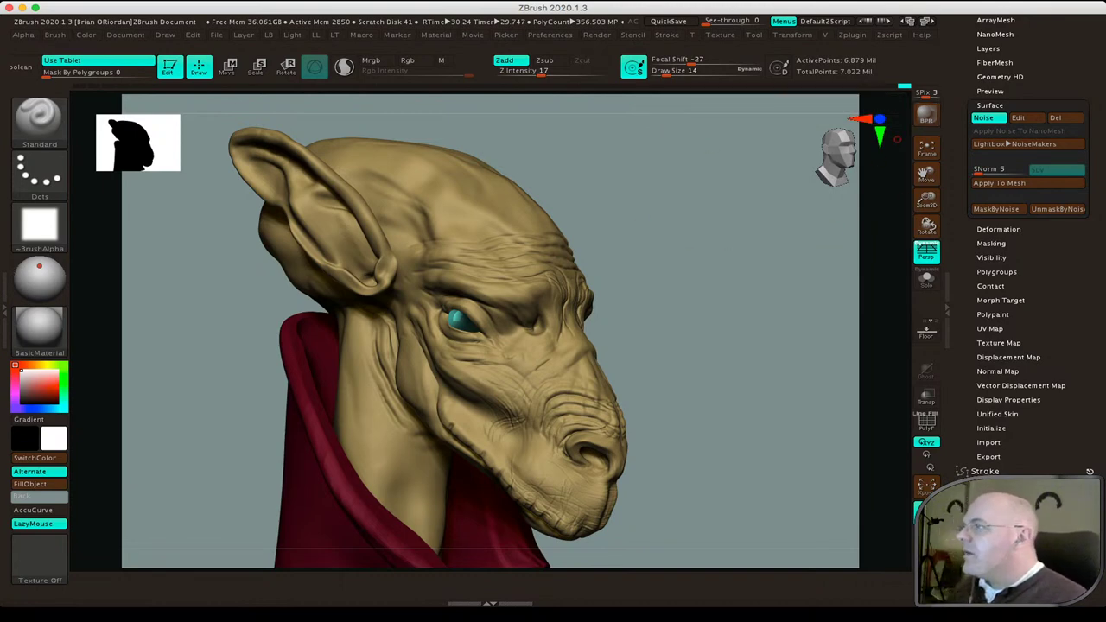
# Save the wrinkled, noisy alien bust as a tool file with Ctrl+S.
pyautogui.click(991, 105)
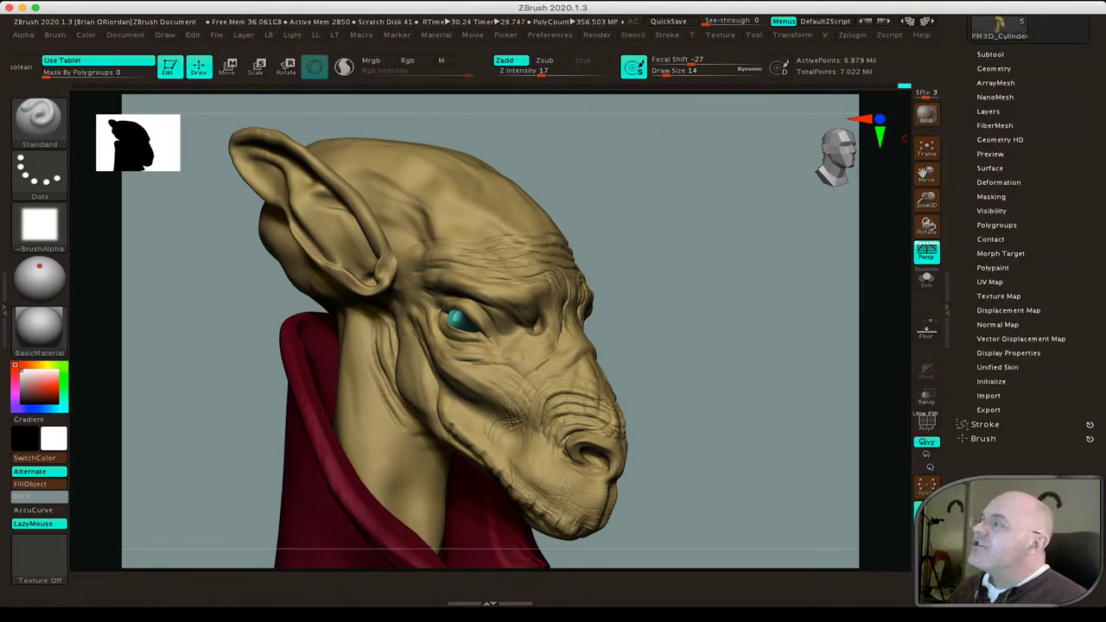
pyautogui.scroll(5, 1028, 260)
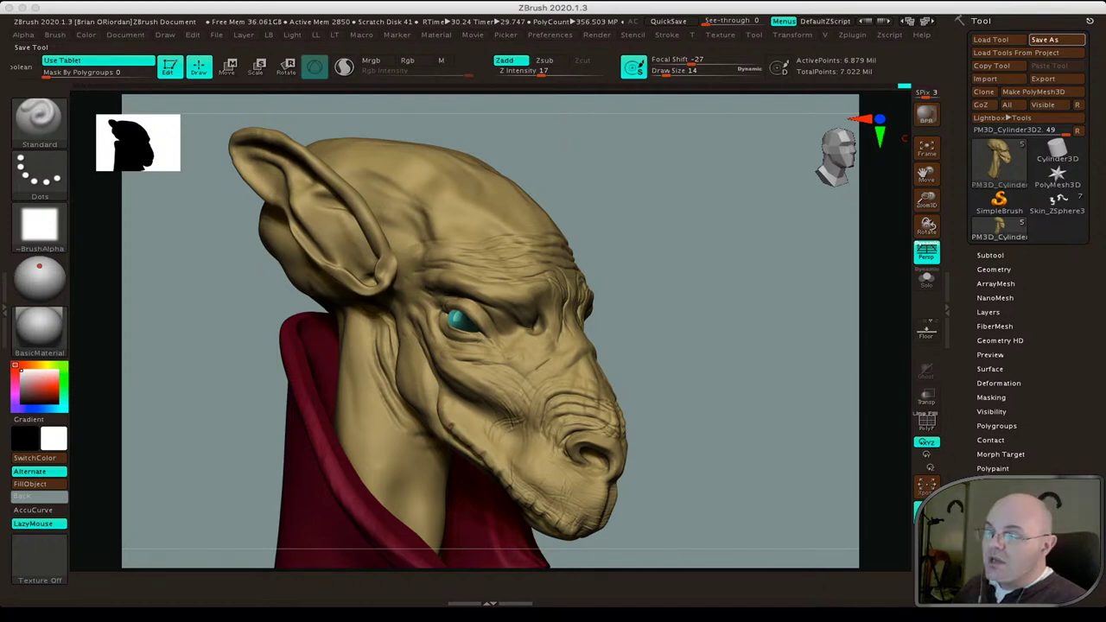
pyautogui.hotkey('ctrl', 's')
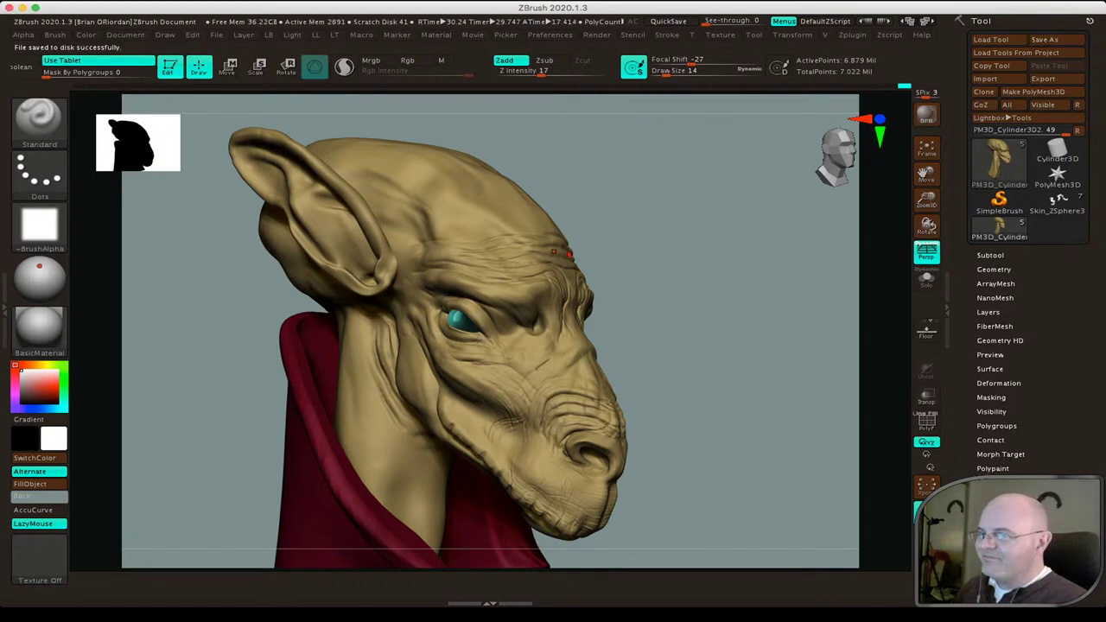
pyautogui.moveTo(734, 389); pyautogui.dragTo(709, 390)
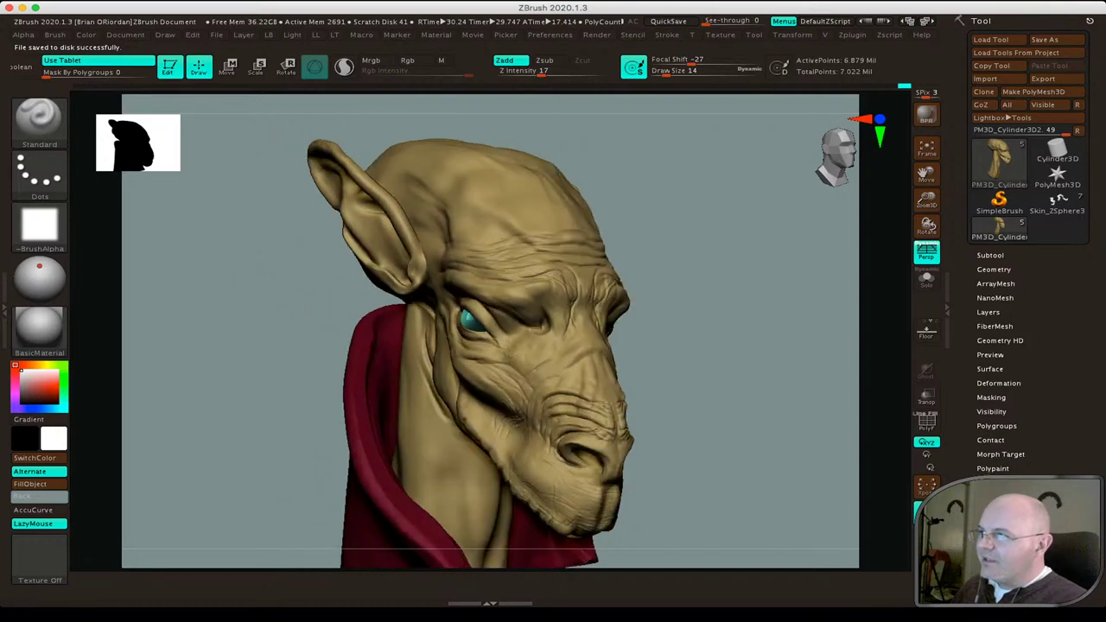